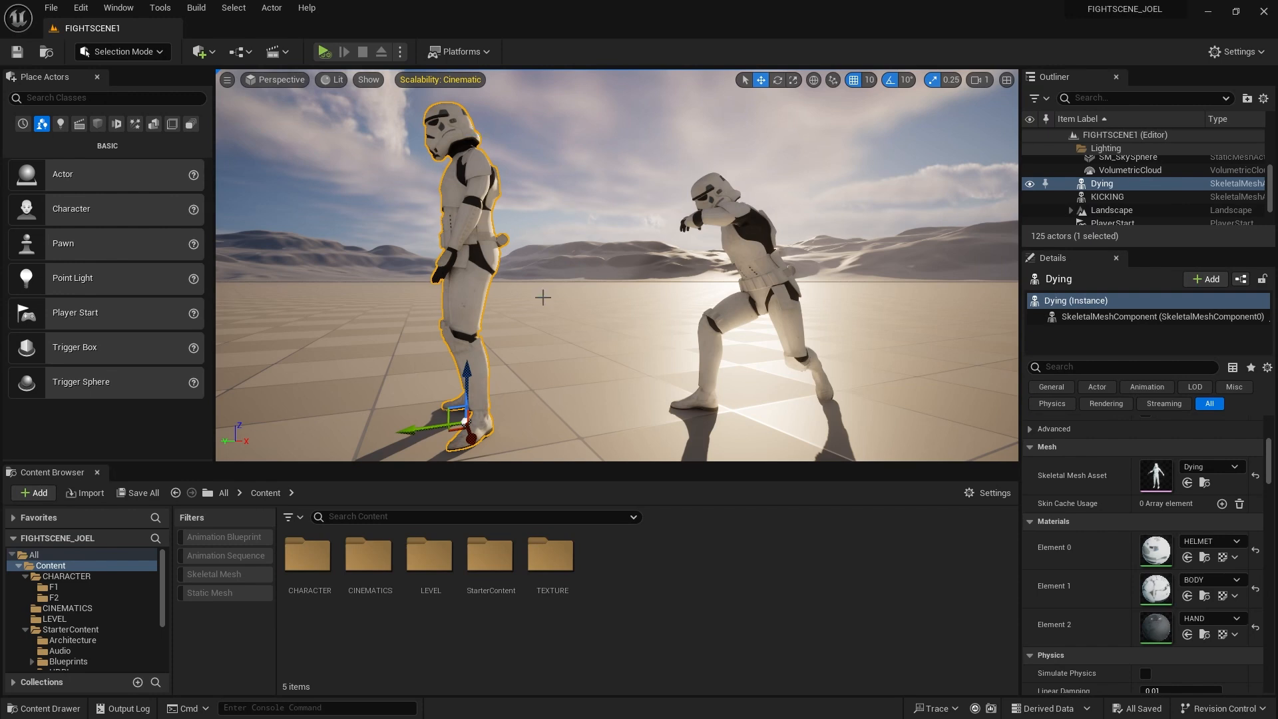
# Add a new level sequence from the Cinematics dropdown
pyautogui.moveTo(547, 273); pyautogui.dragTo(528, 254, button='middle')
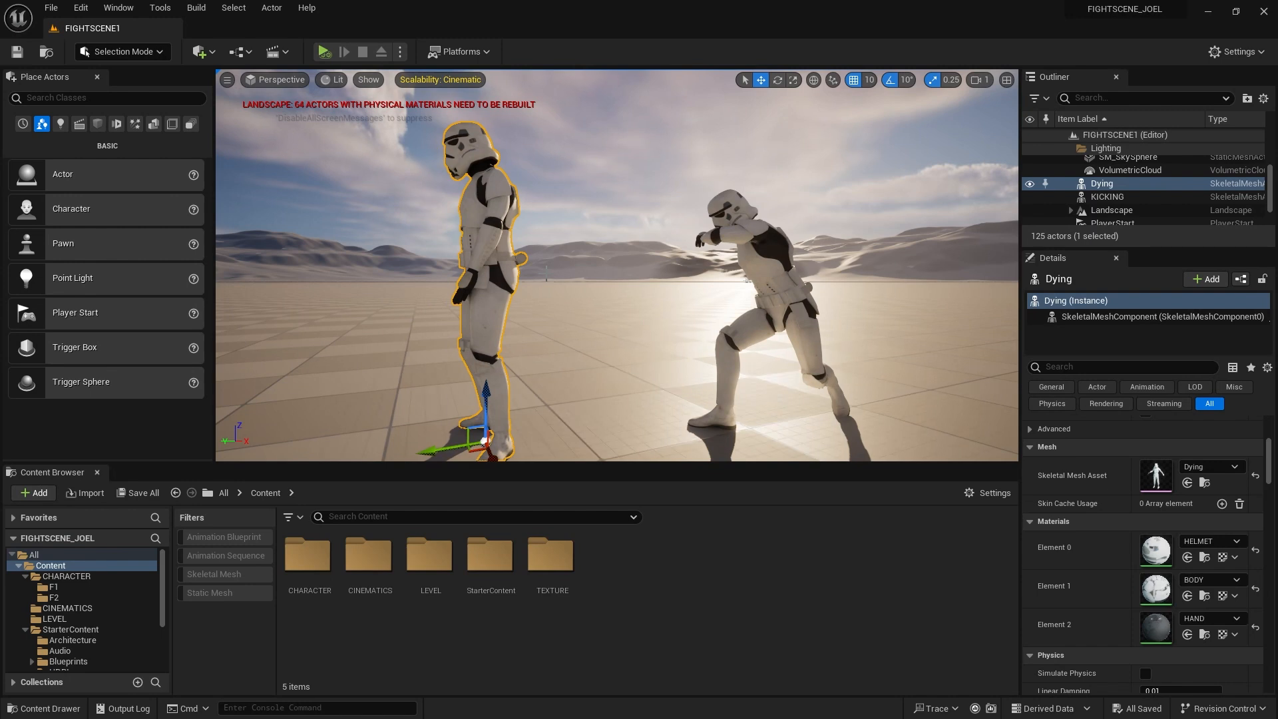
pyautogui.click(278, 54)
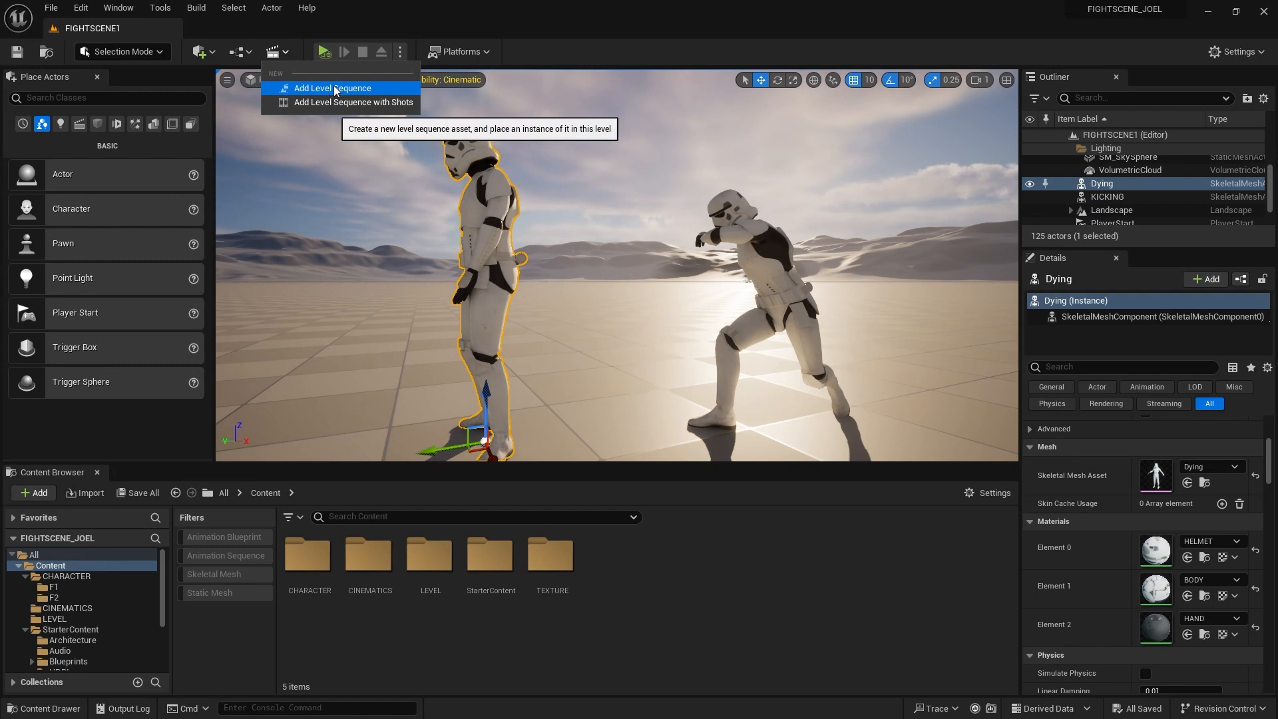
pyautogui.click(334, 86)
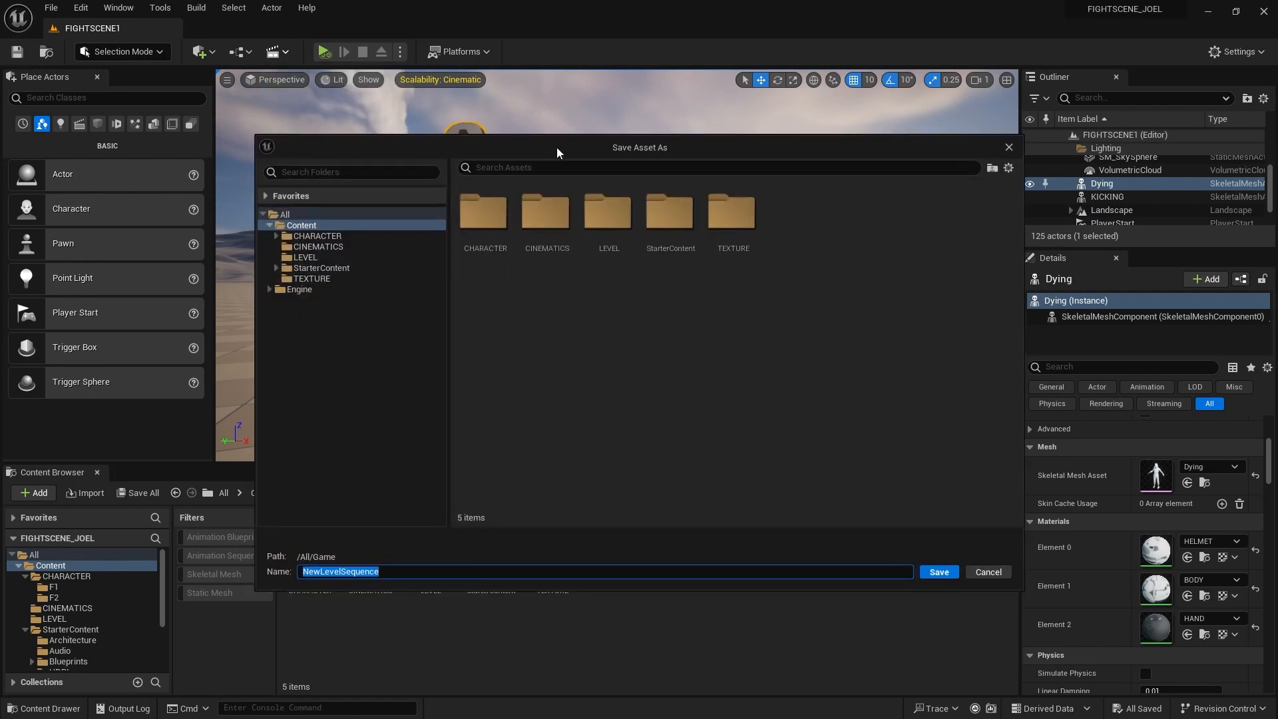
pyautogui.moveTo(556, 144); pyautogui.dragTo(562, 112)
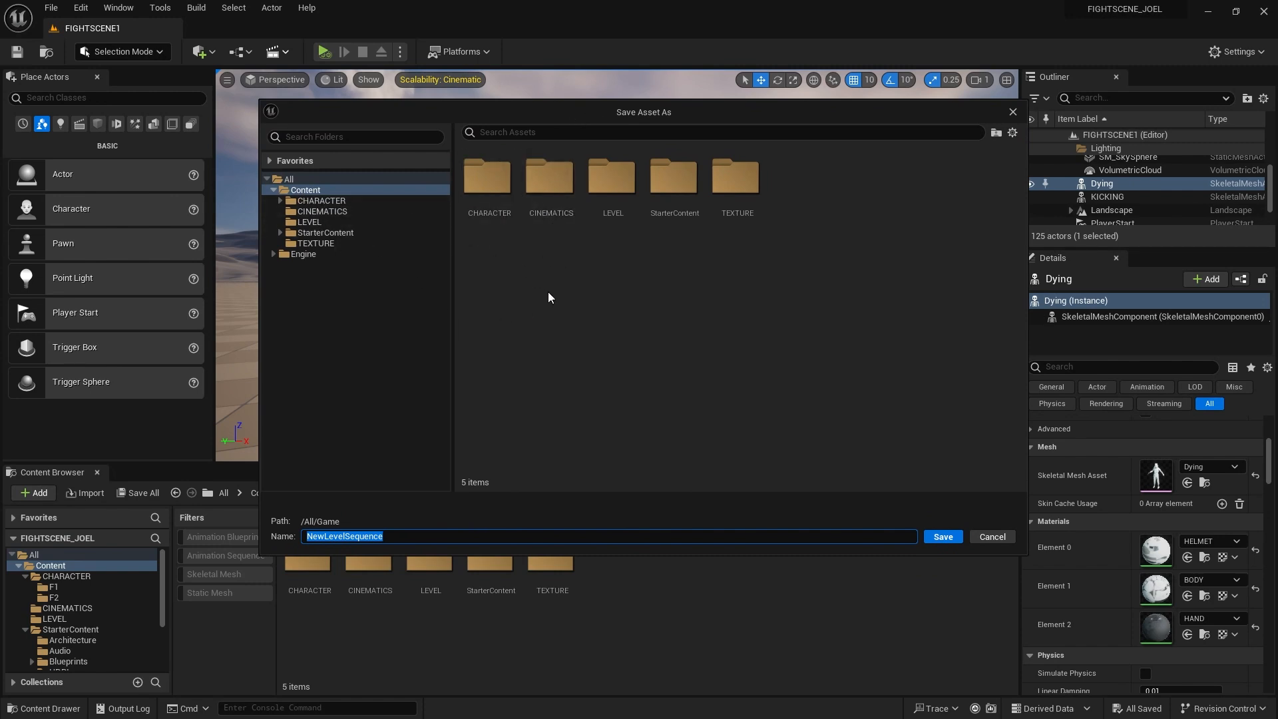
# Choose the CINEMATICS folder as the save location and rename the sequence to TAKE1
pyautogui.click(550, 184)
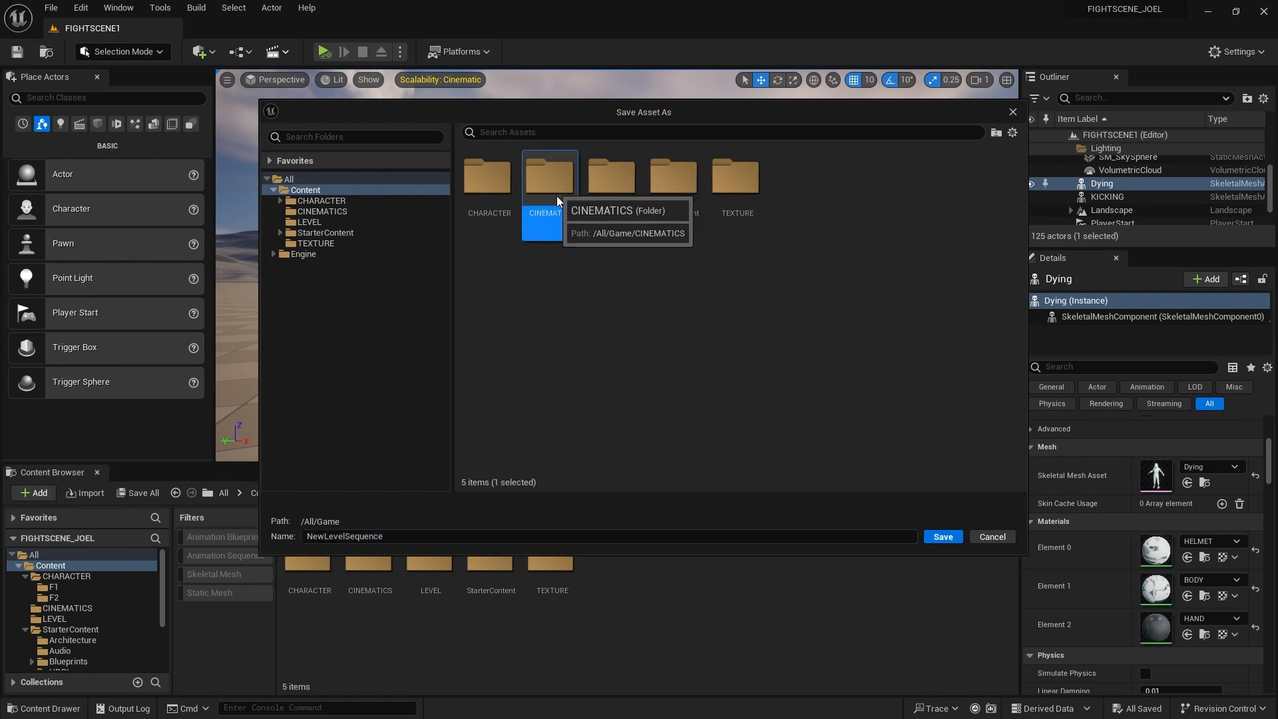
pyautogui.doubleClick(549, 181)
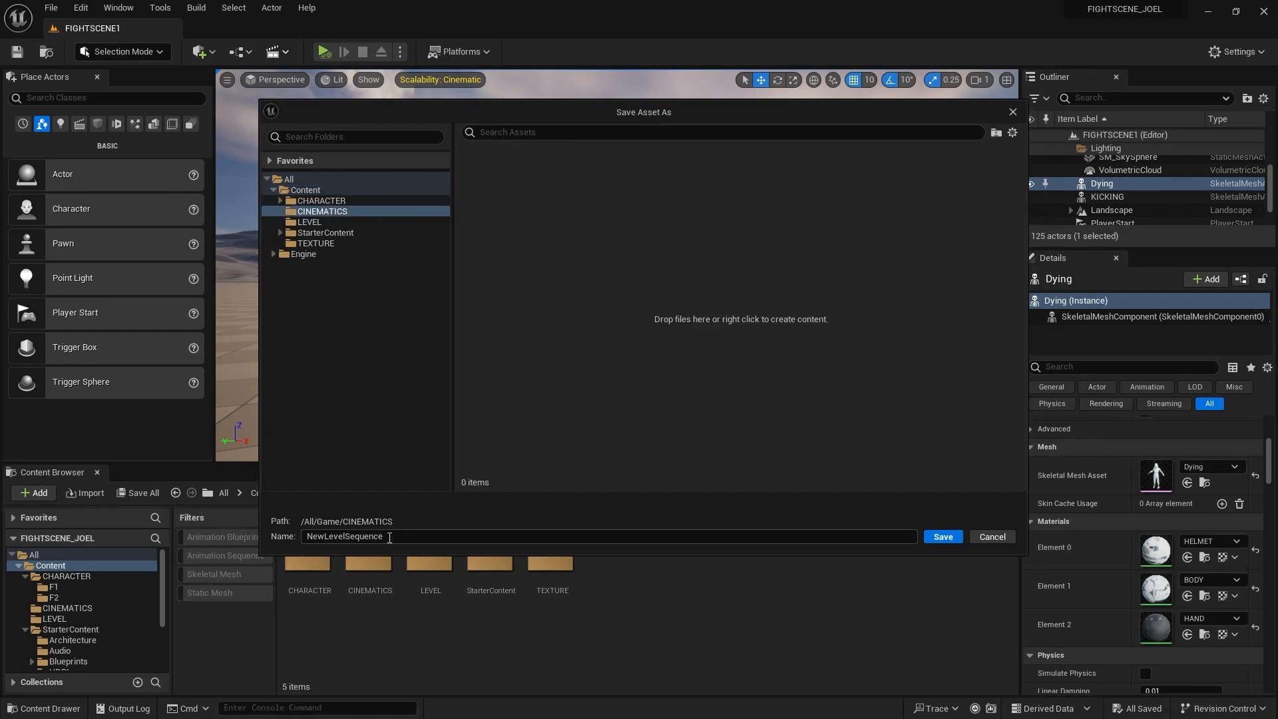
pyautogui.moveTo(389, 538); pyautogui.dragTo(276, 539)
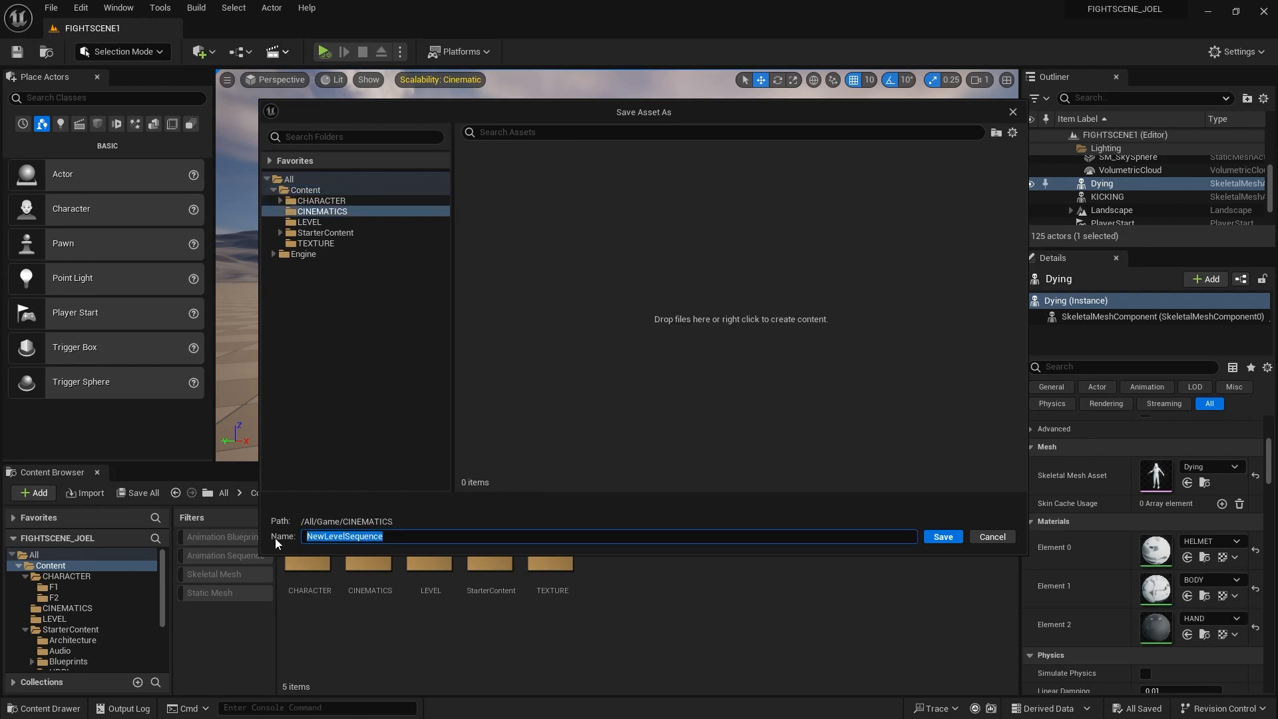
pyautogui.write('TAKE1')
# Save TAKE1 and dock the floating Sequencer as a tab beside the Content Browser
pyautogui.click(942, 536)
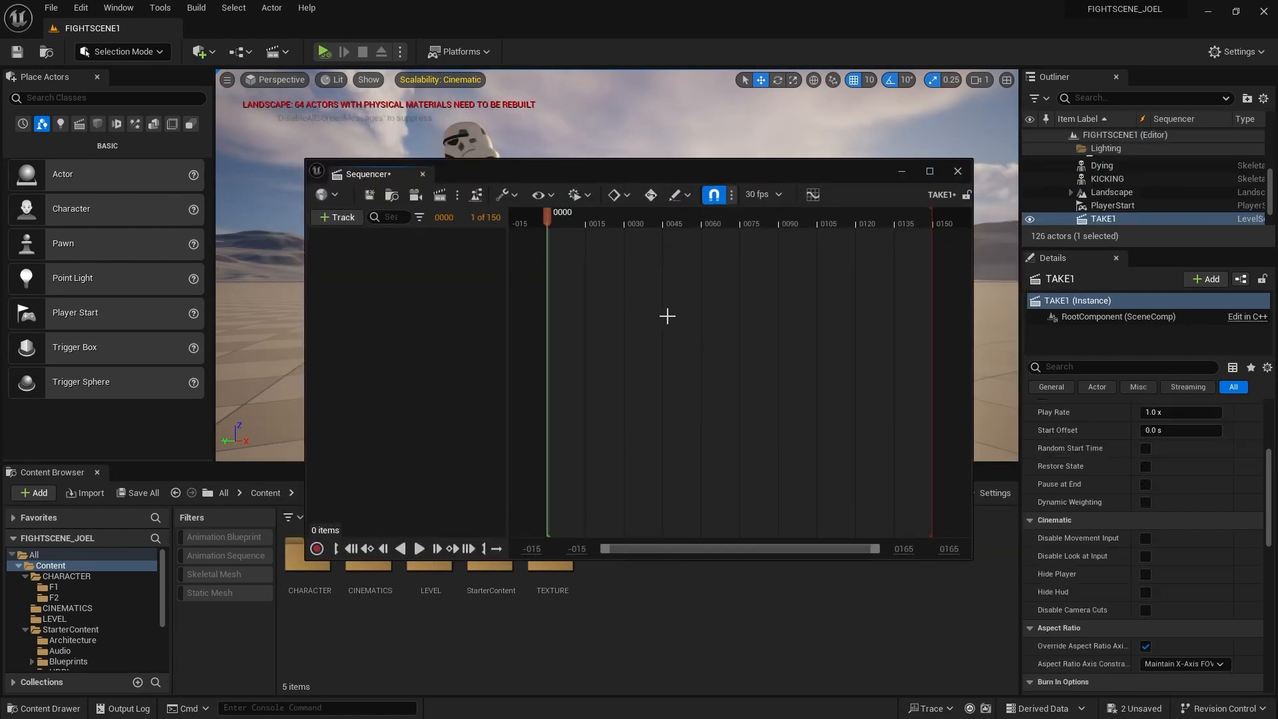
pyautogui.moveTo(474, 175)
pyautogui.mouseDown()
pyautogui.moveTo(518, 182)
pyautogui.moveTo(534, 266)
pyautogui.moveTo(546, 198)
pyautogui.moveTo(489, 194)
pyautogui.mouseUp()
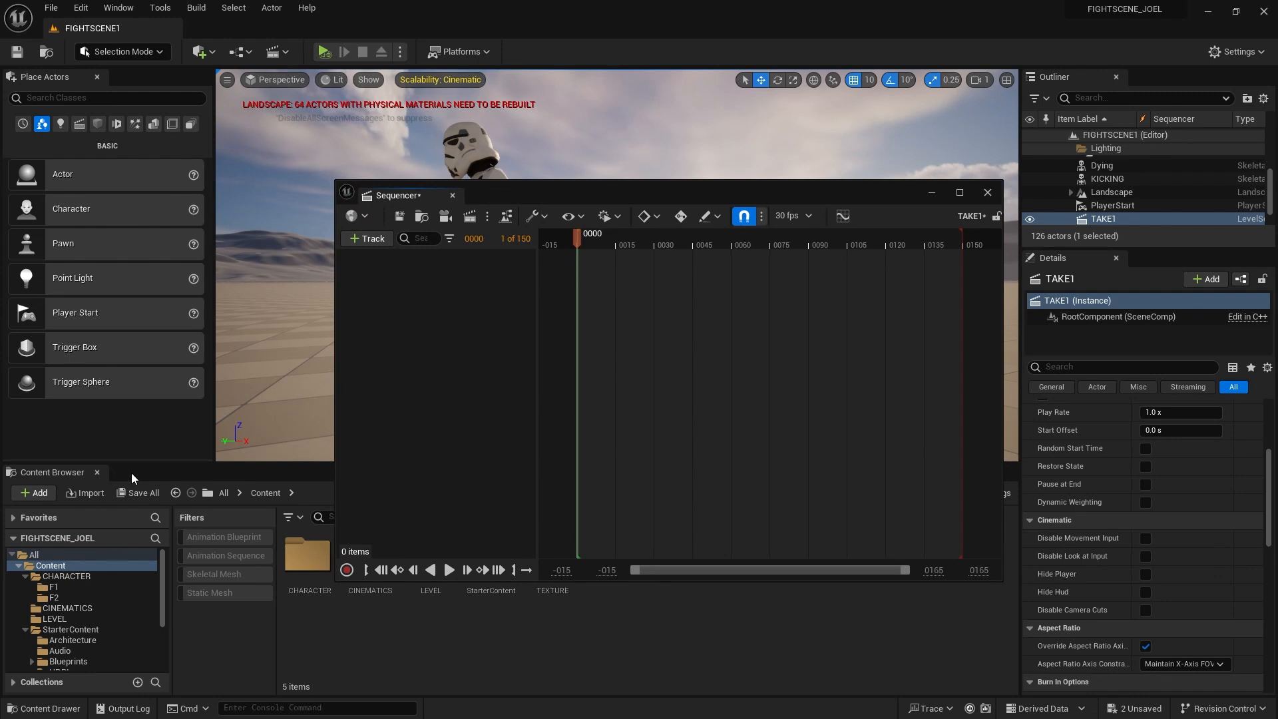
pyautogui.moveTo(486, 191); pyautogui.dragTo(478, 192)
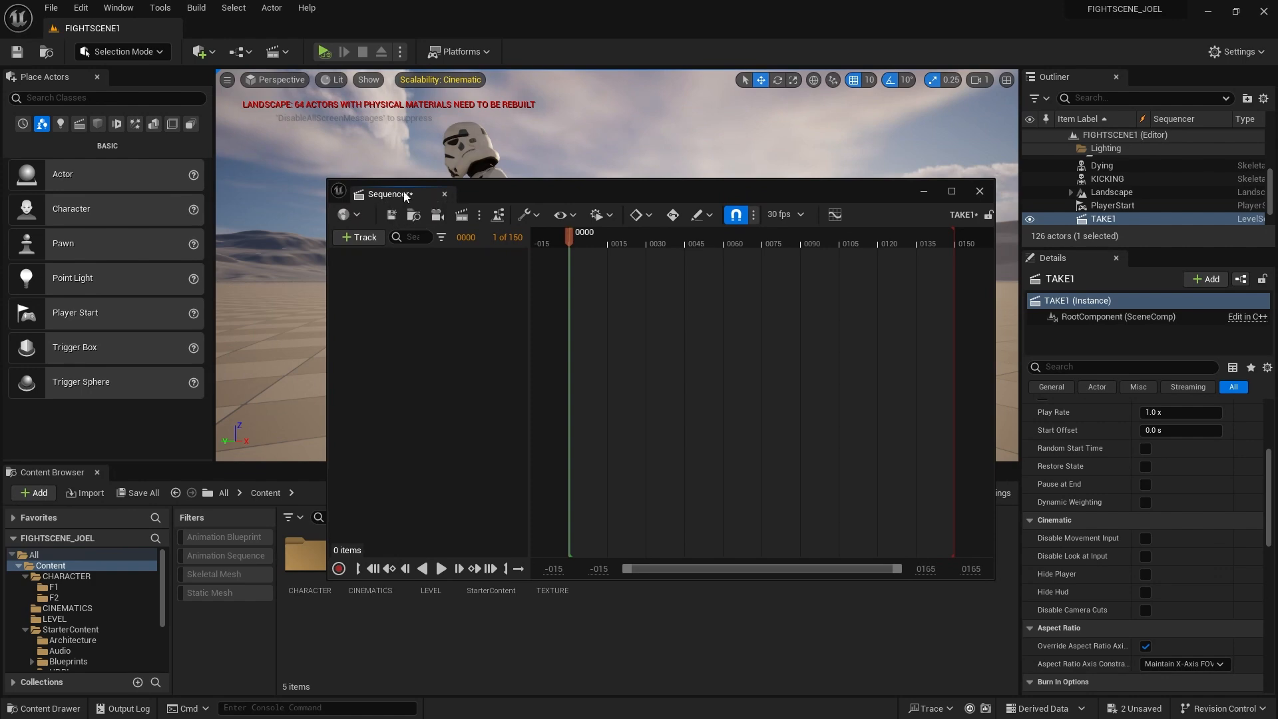
pyautogui.moveTo(392, 197); pyautogui.dragTo(158, 472)
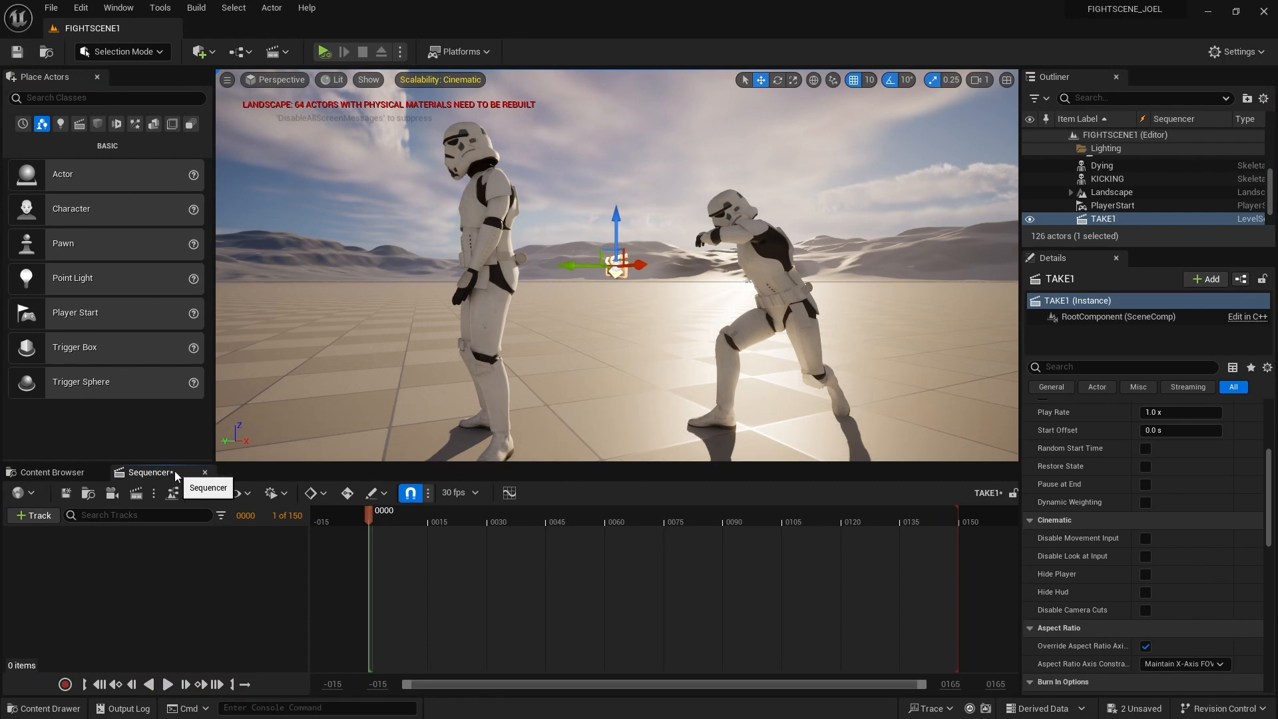
# Check the CINEMATICS folder in the Content Browser for the new TAKE1 asset
pyautogui.click(47, 472)
pyautogui.click(365, 564)
pyautogui.doubleClick(365, 565)
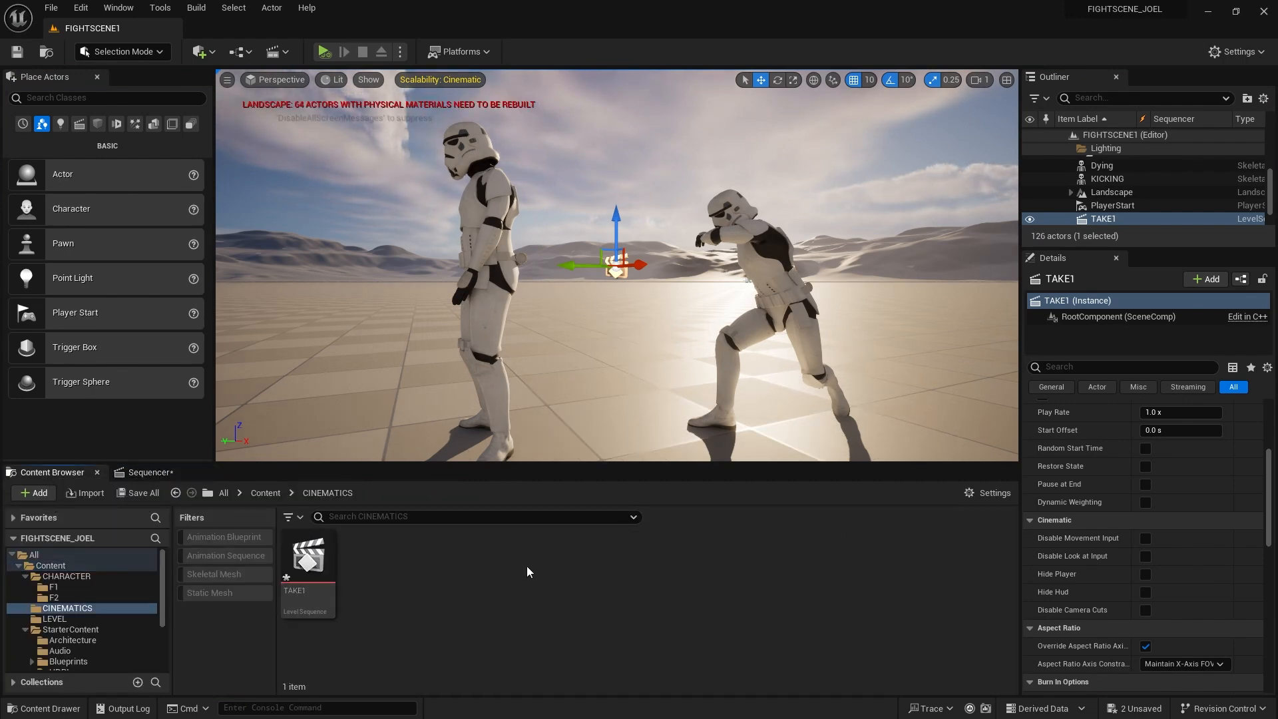
pyautogui.click(137, 472)
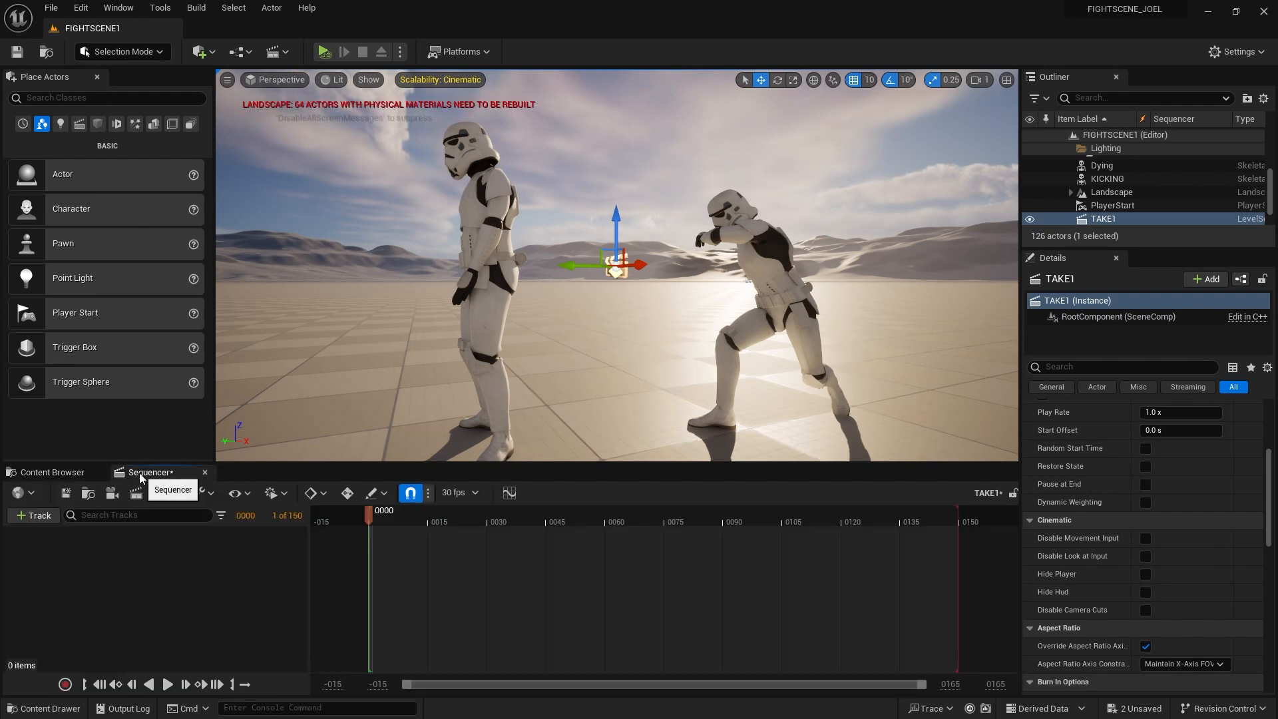
pyautogui.click(64, 476)
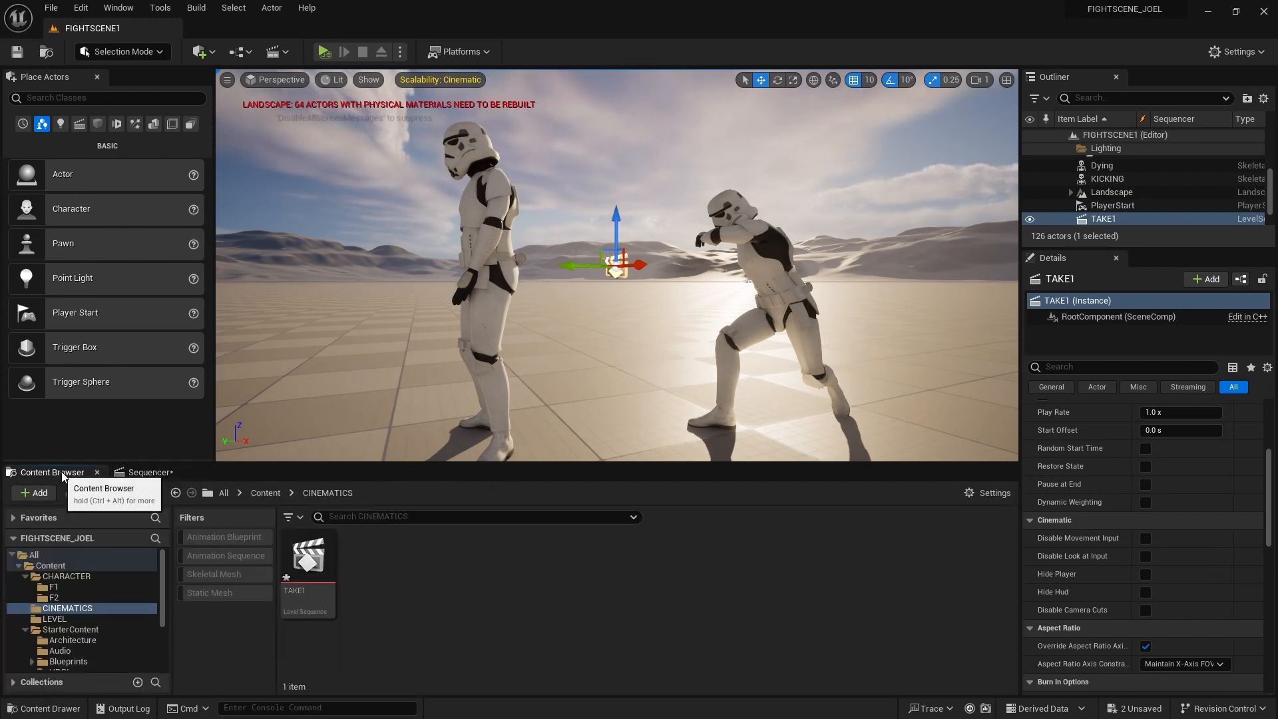
pyautogui.click(265, 494)
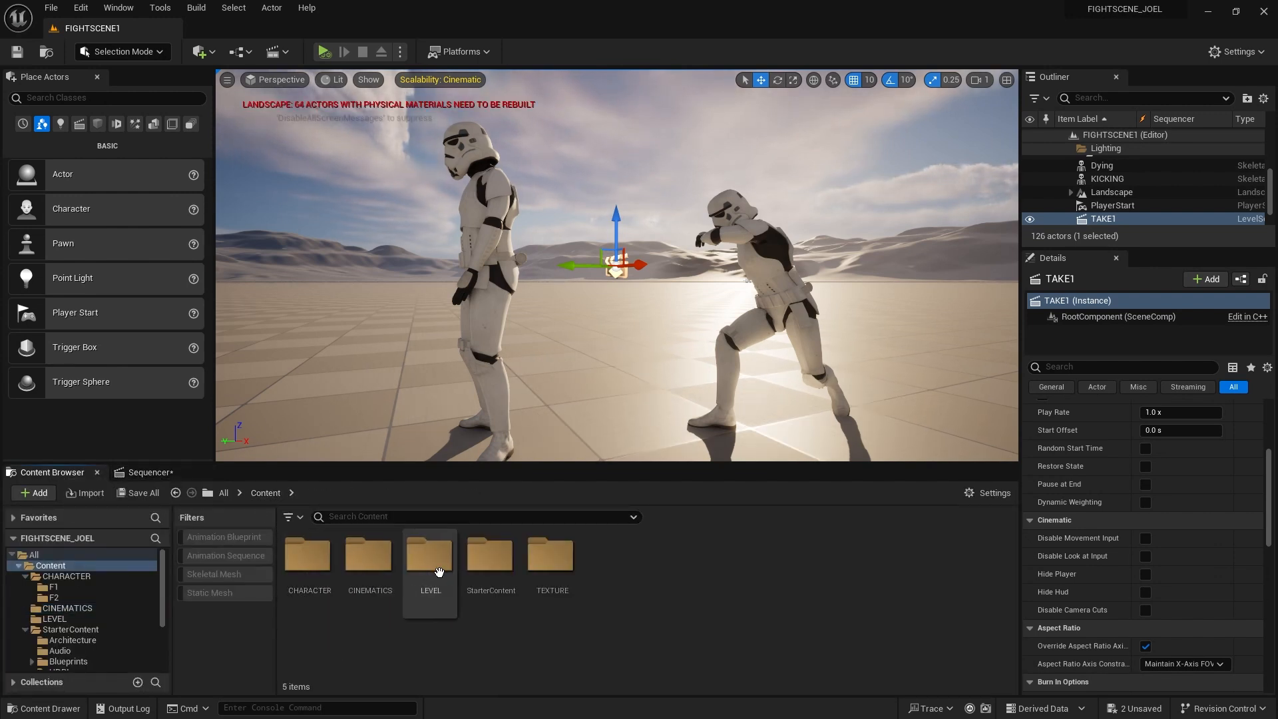
pyautogui.doubleClick(366, 566)
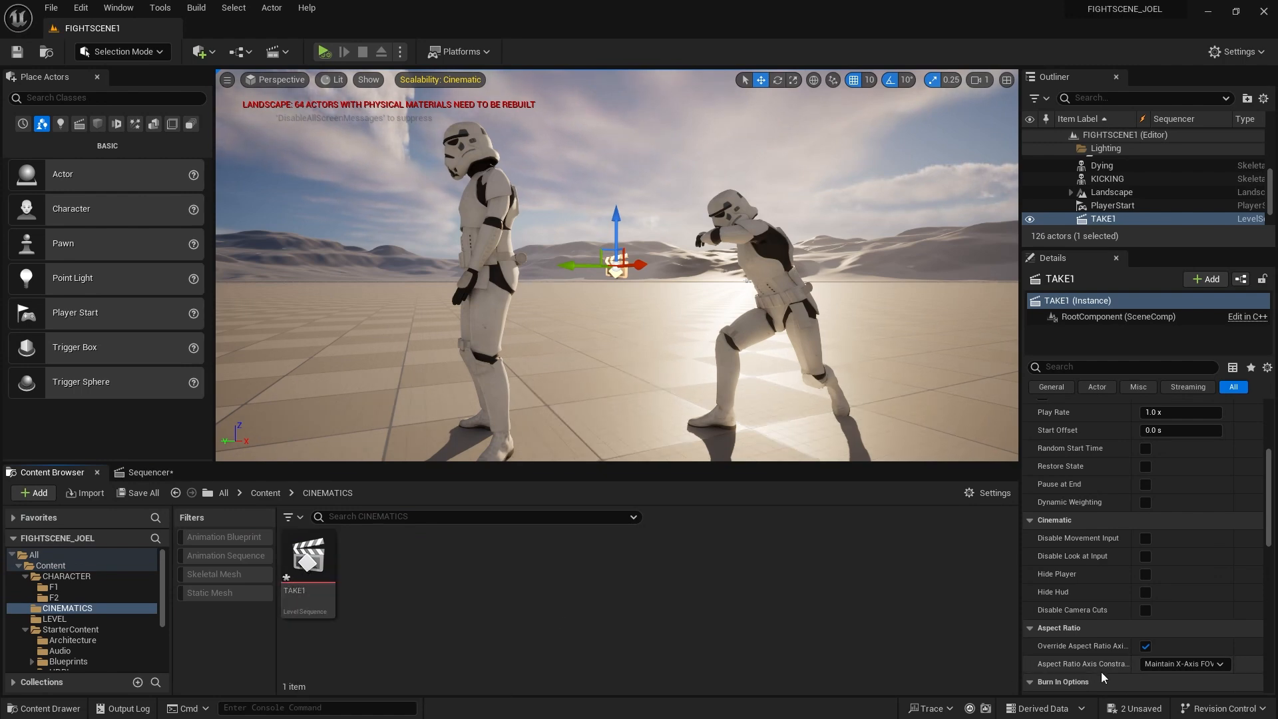
# Save both unsaved TAKE1 assets and return to the TAKE1 Sequencer timeline
pyautogui.click(1135, 708)
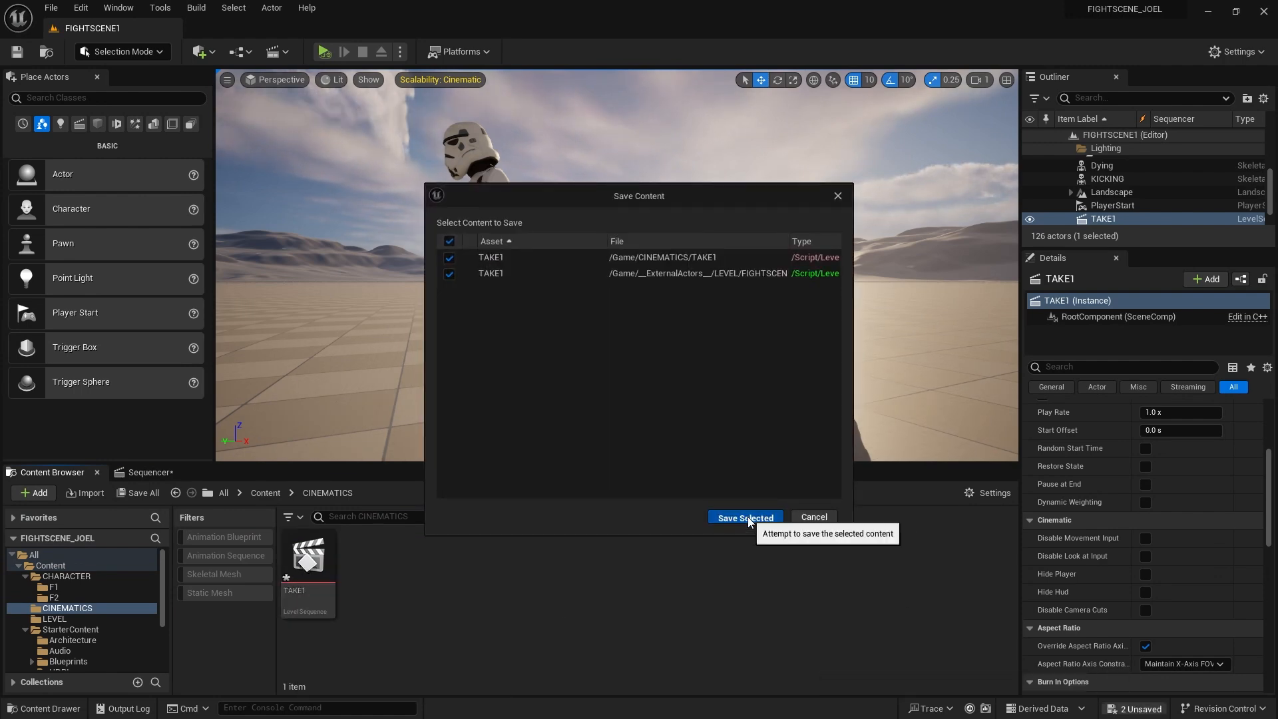
pyautogui.click(747, 517)
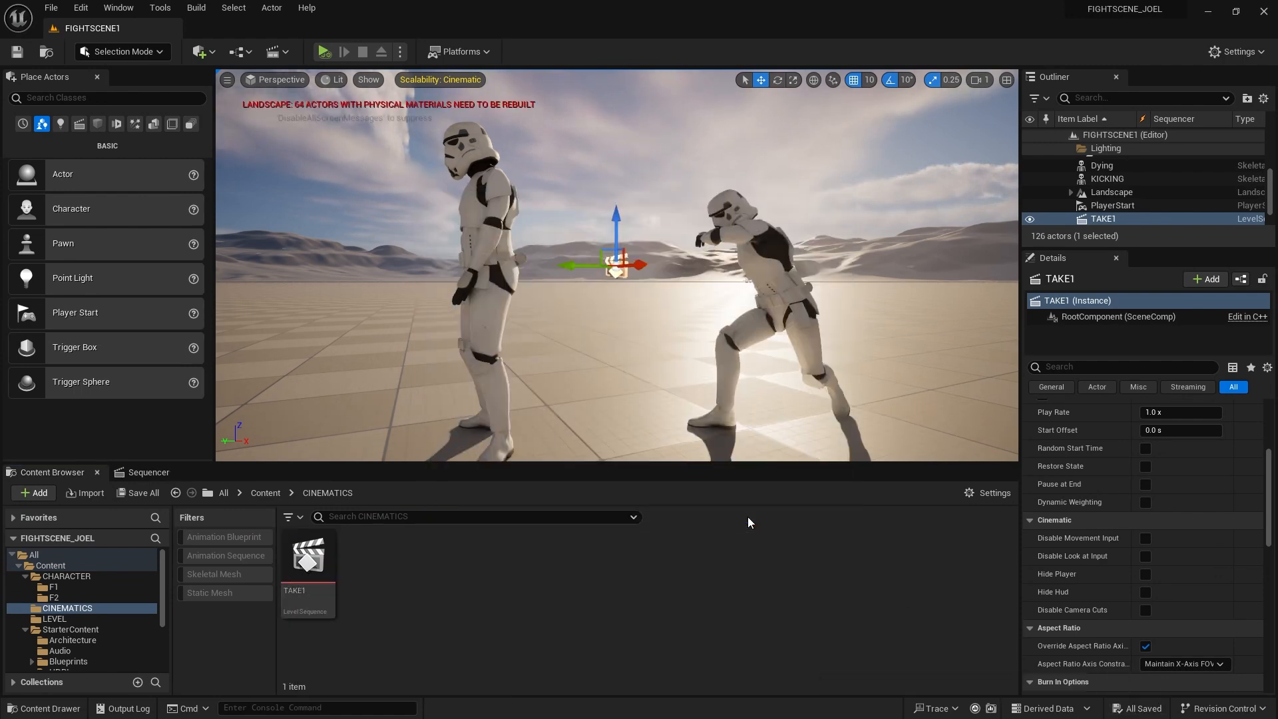
pyautogui.click(265, 493)
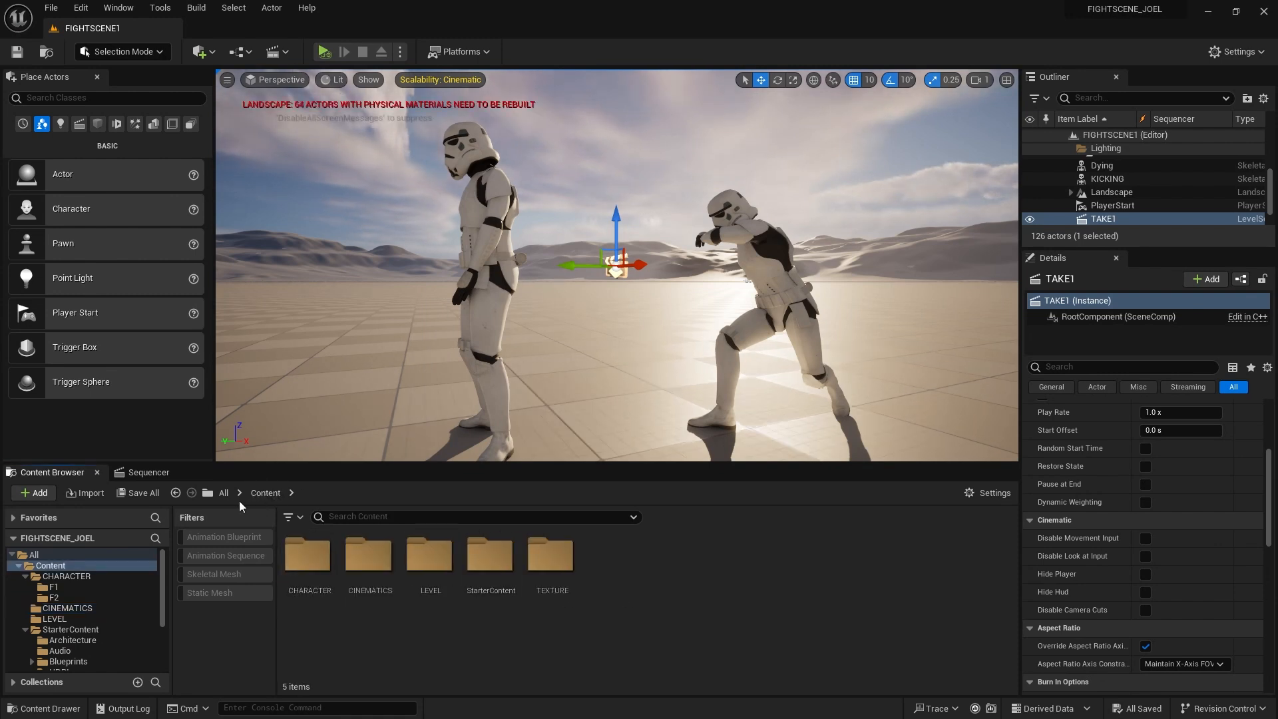
pyautogui.click(153, 473)
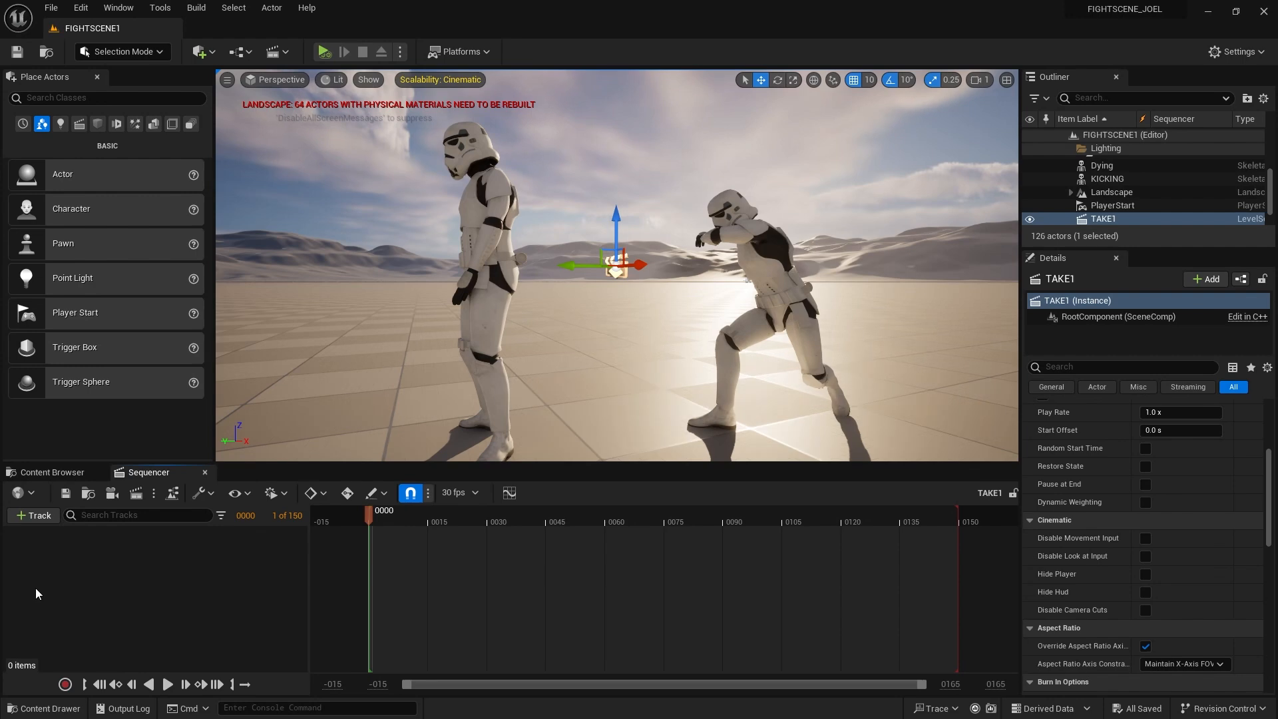
# Add the Dying stormtrooper actor to TAKE1 as a Sequencer track
pyautogui.click(492, 222)
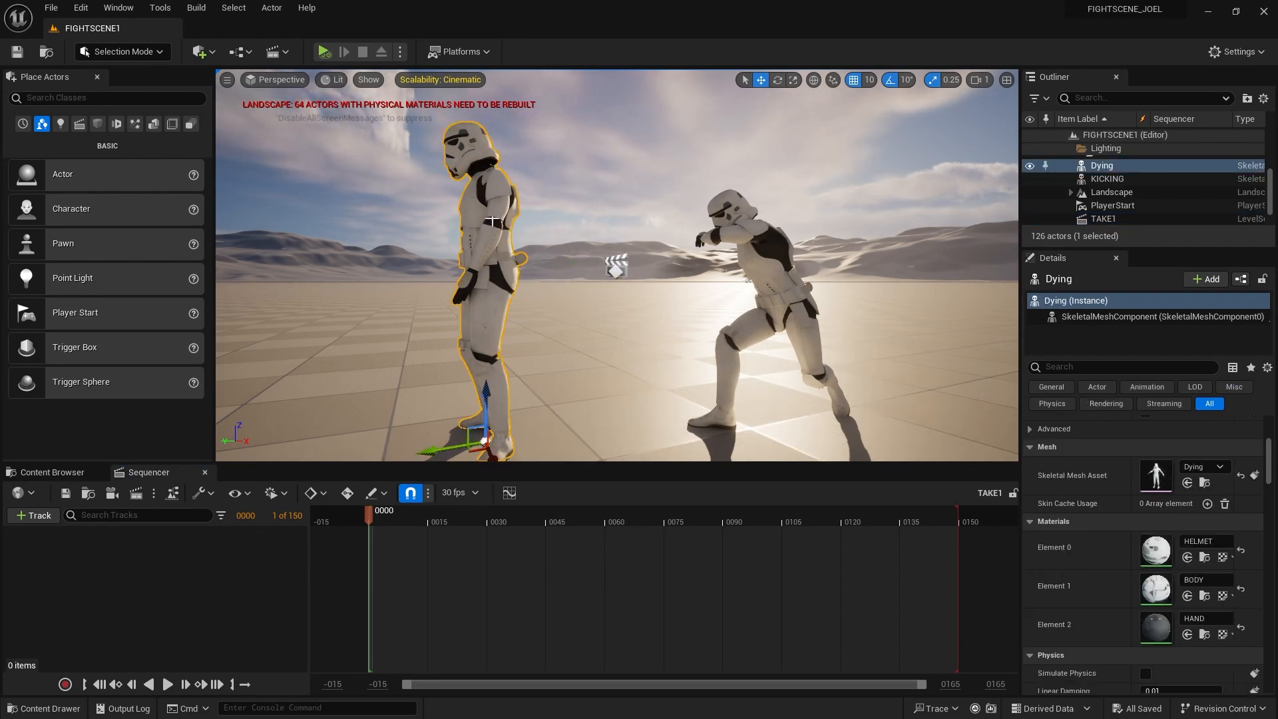
pyautogui.click(34, 516)
pyautogui.moveTo(78, 298)
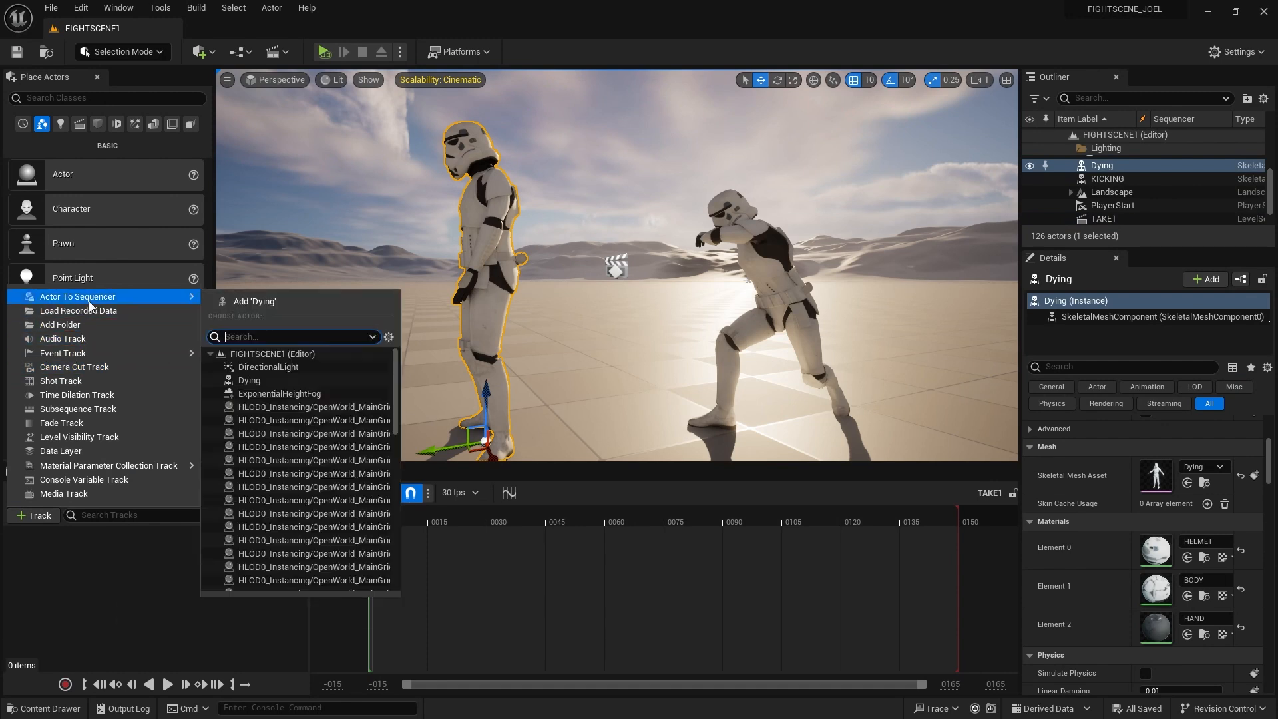
pyautogui.click(263, 302)
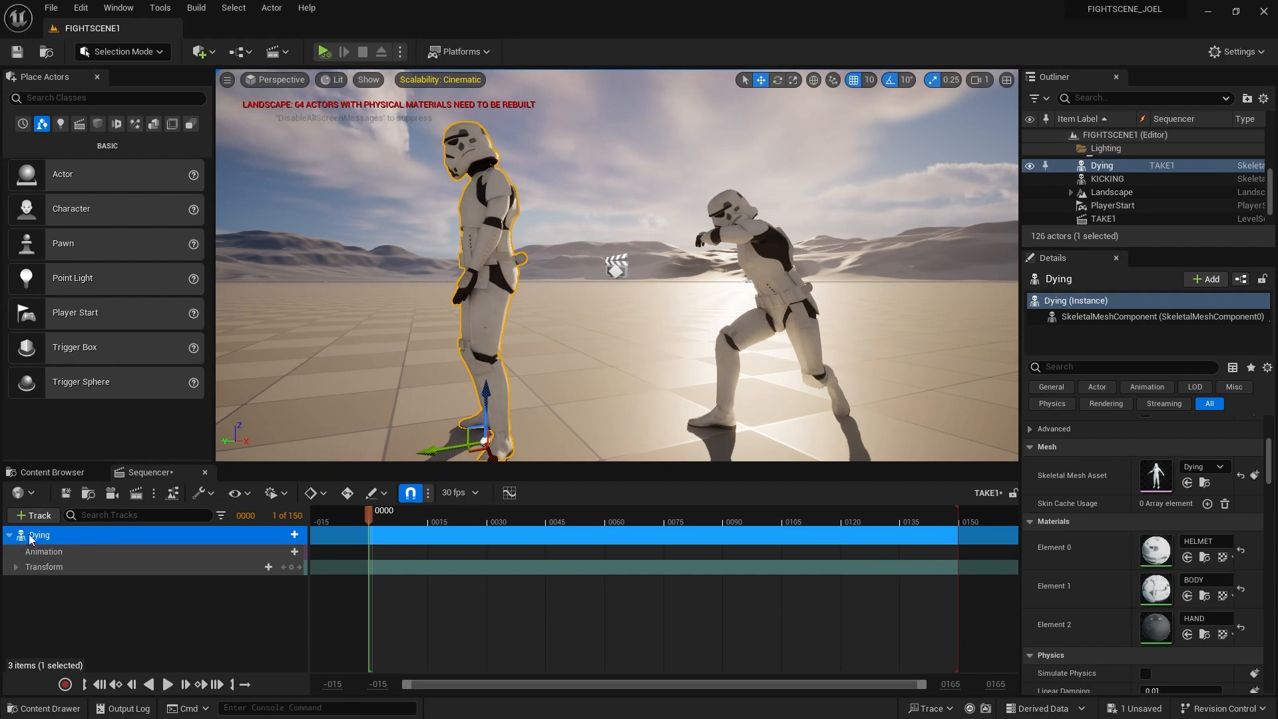
# Play and pause the sequence, then scrub the playhead to frames 0070 and 0090
pyautogui.click(168, 685)
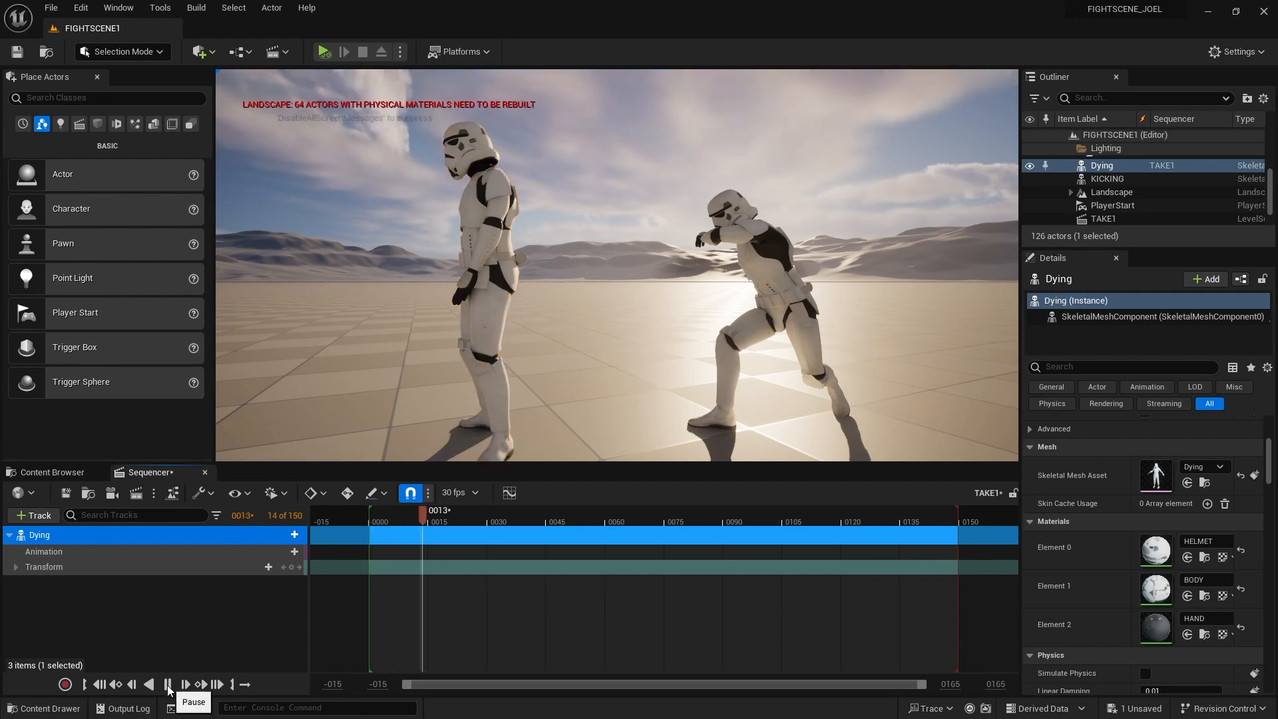
pyautogui.click(168, 684)
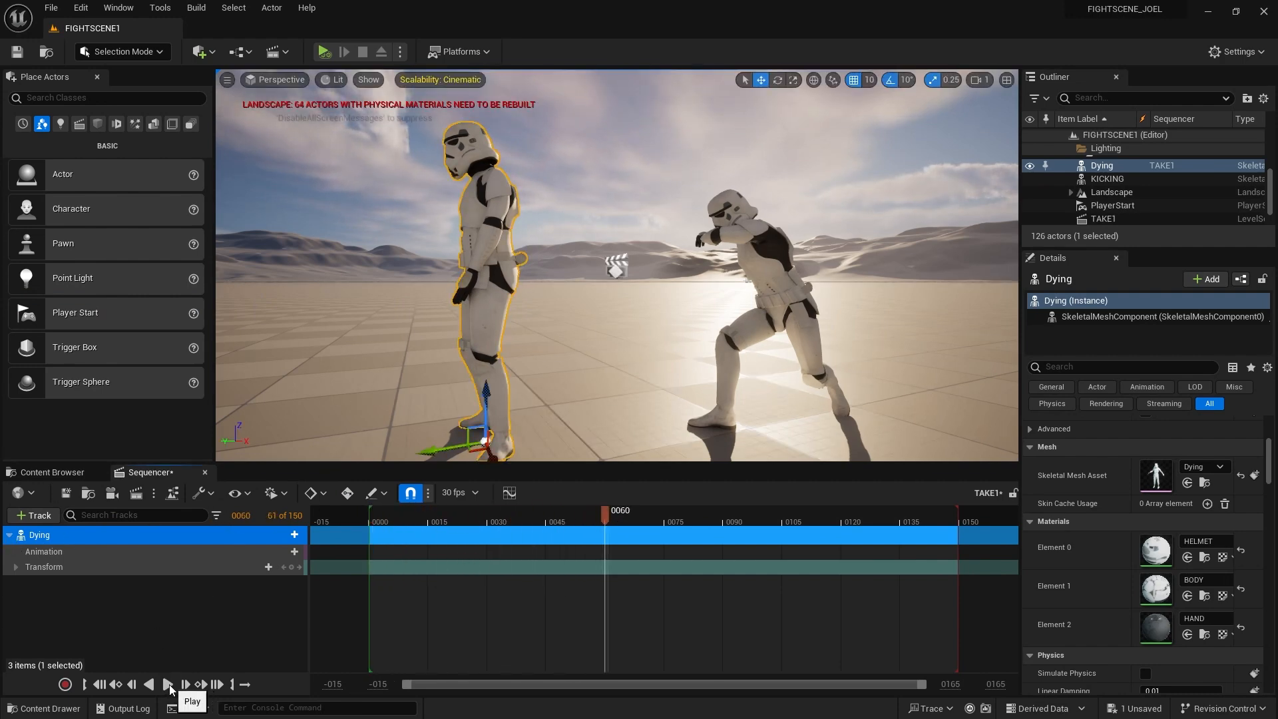
pyautogui.click(101, 687)
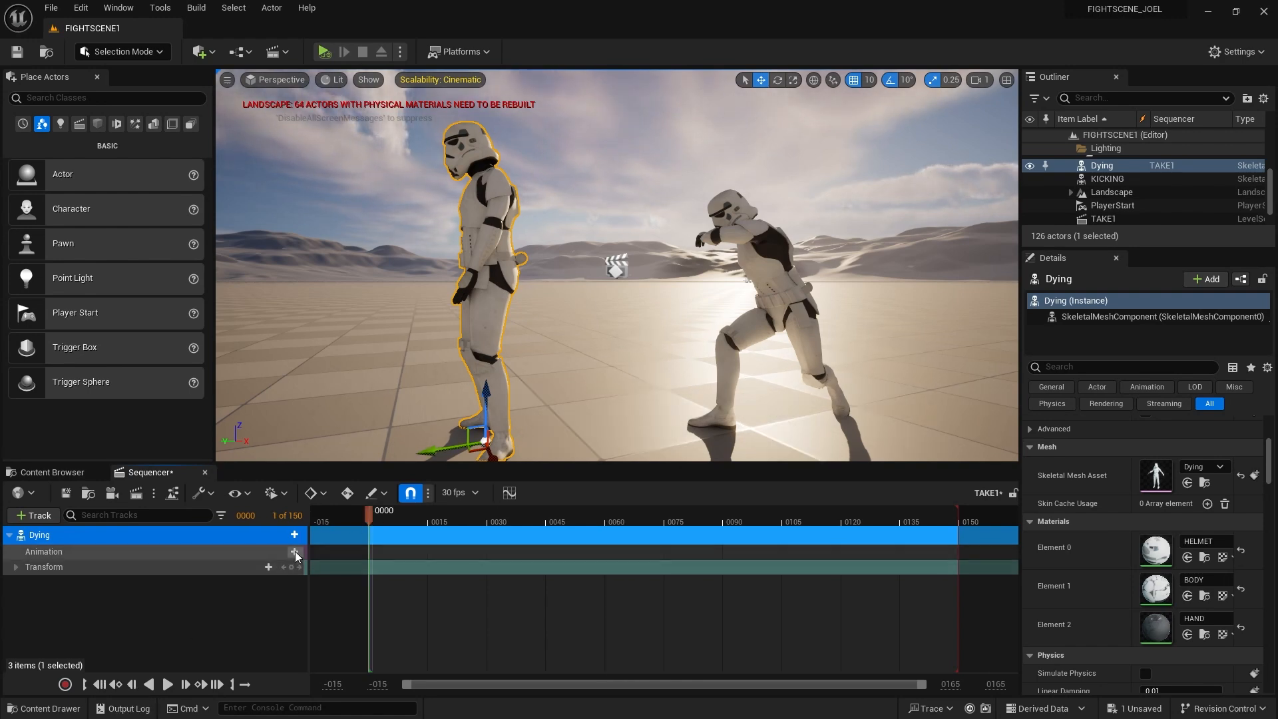
pyautogui.moveTo(389, 518); pyautogui.dragTo(644, 518)
pyautogui.click(724, 519)
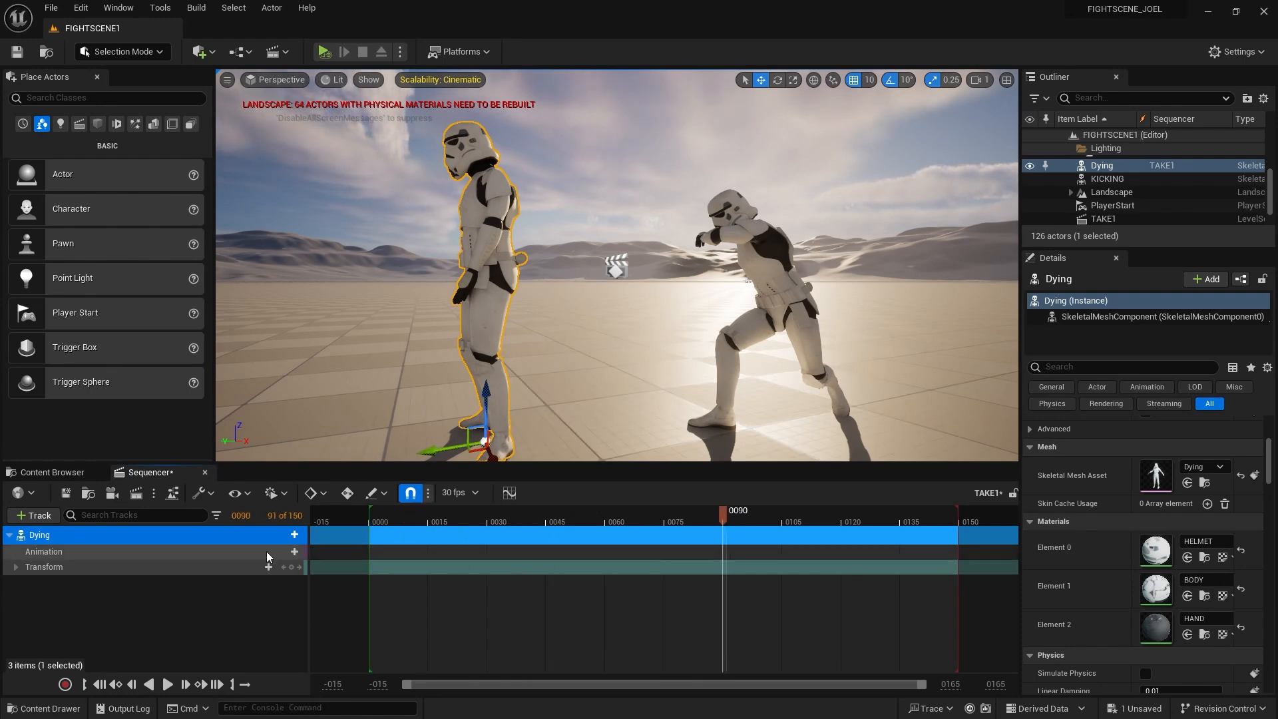
# Open and dismiss the Dying track's animation picker, clear the selection, and rewind to frame 0000
pyautogui.click(293, 552)
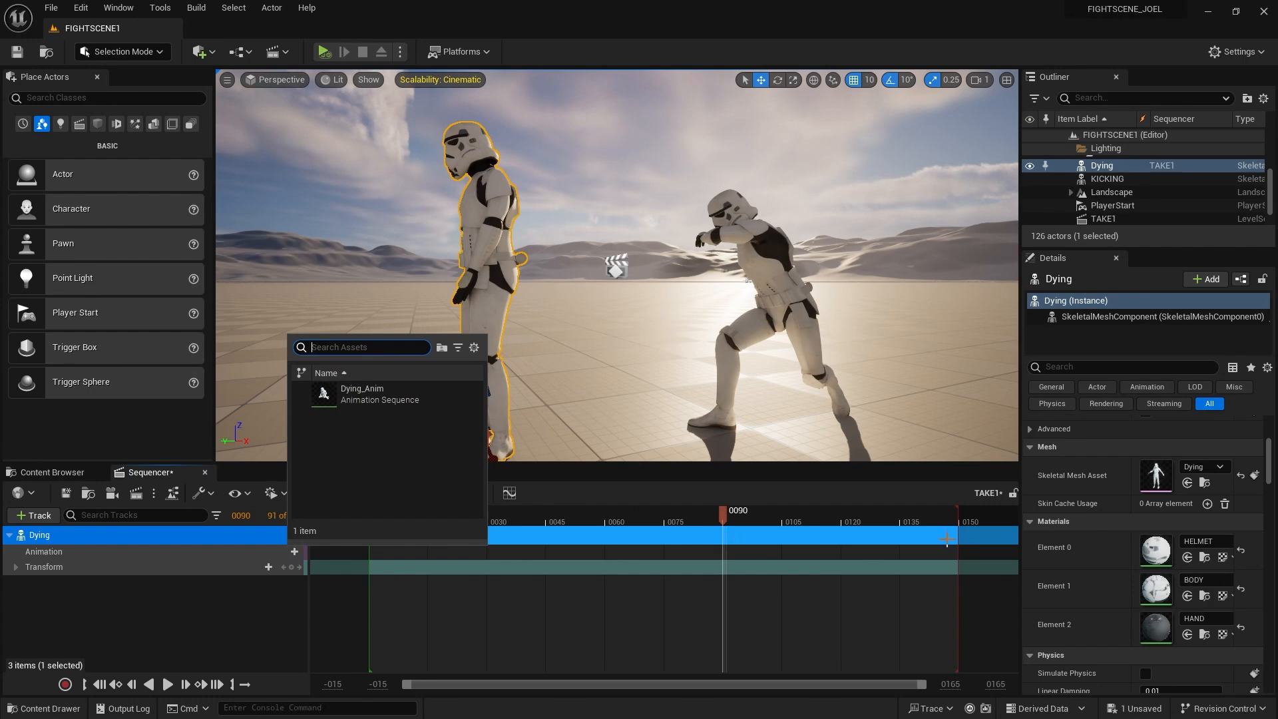
pyautogui.click(845, 512)
pyautogui.moveTo(820, 515); pyautogui.dragTo(958, 518)
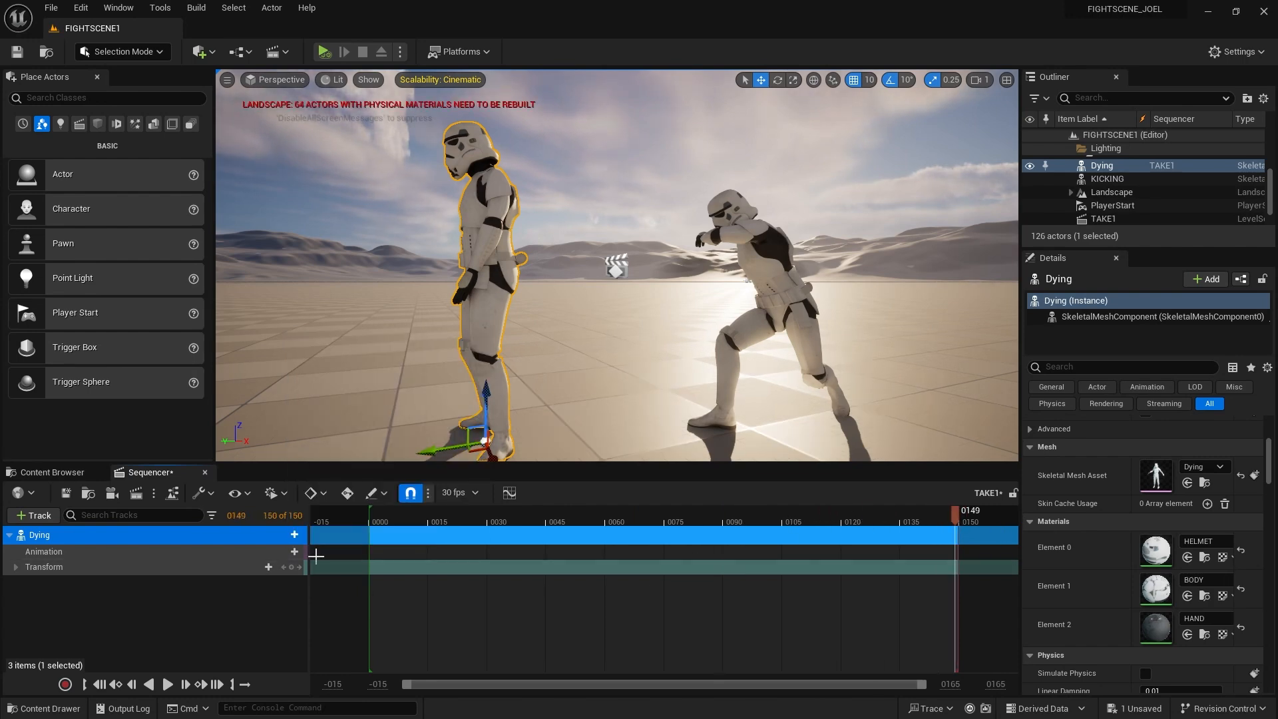
pyautogui.click(294, 552)
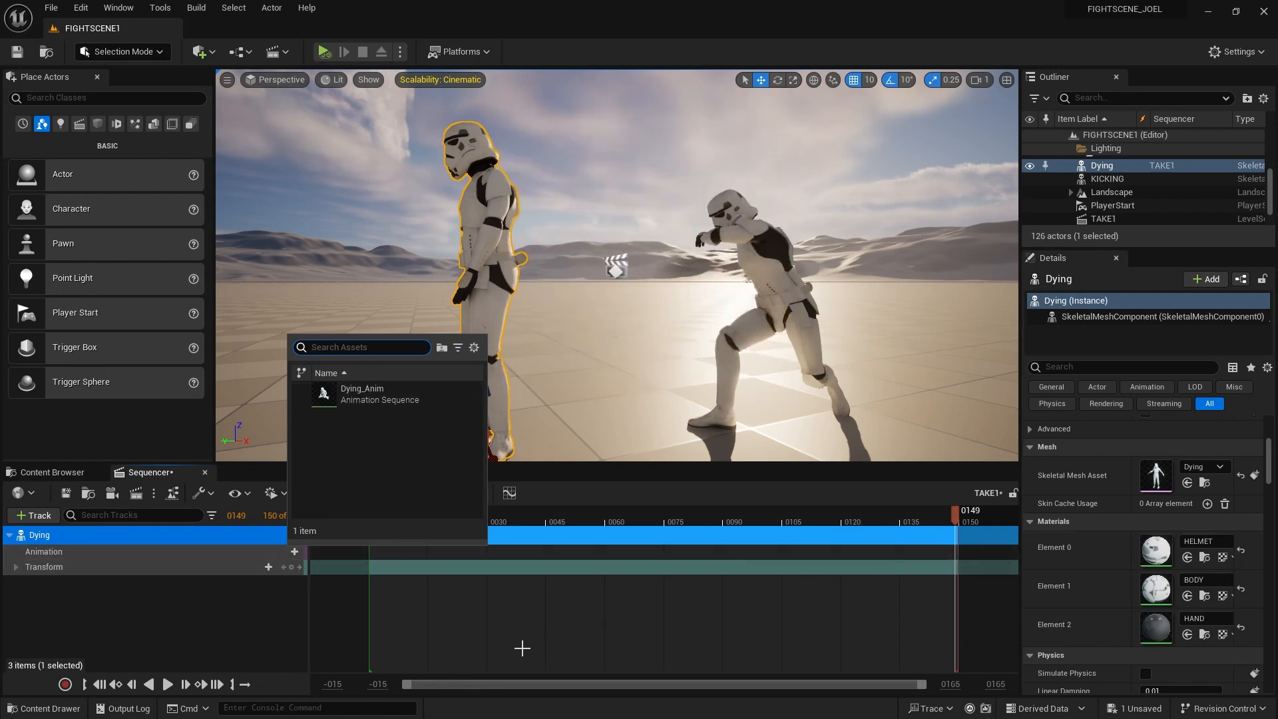
pyautogui.click(209, 646)
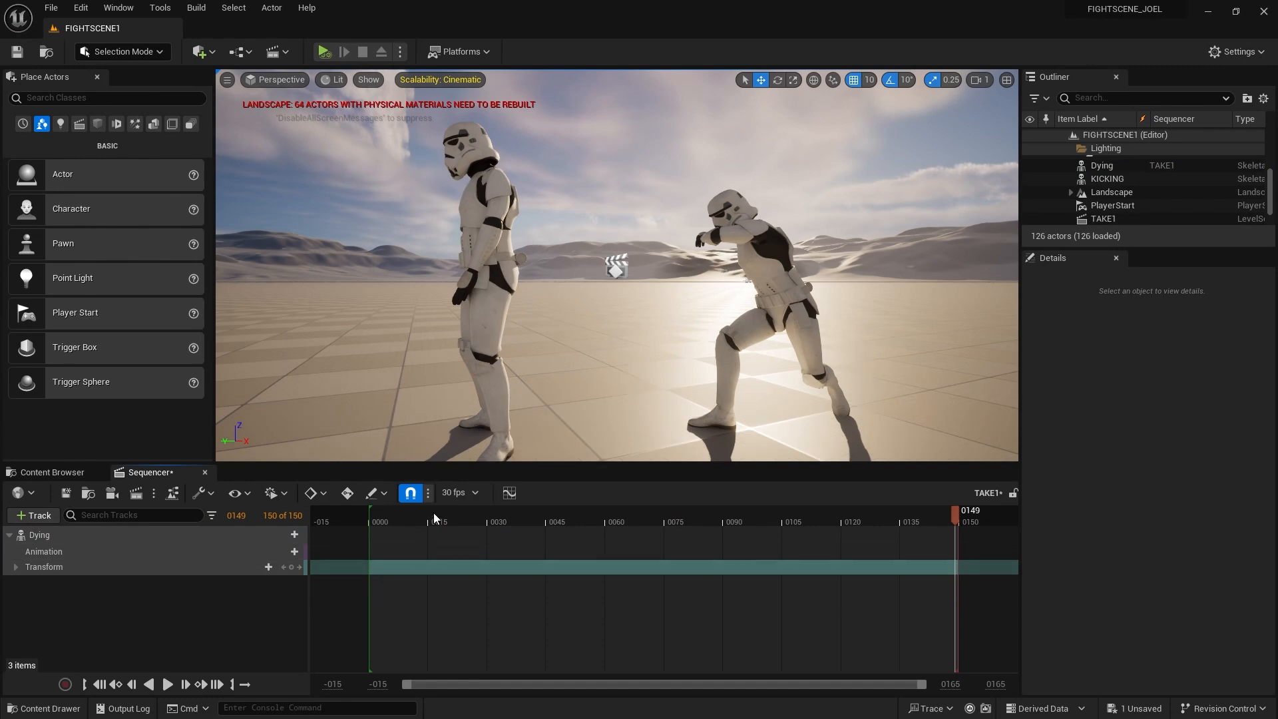
pyautogui.moveTo(433, 514); pyautogui.dragTo(372, 517)
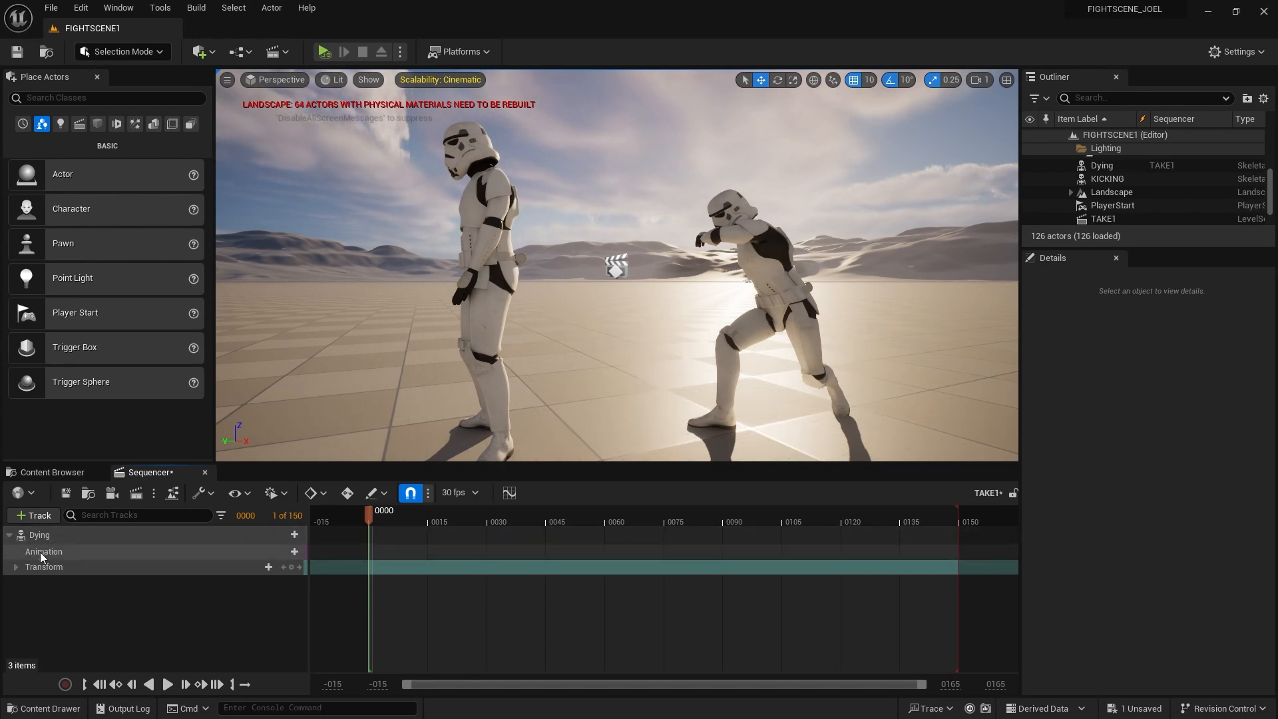
# Assign Dying_Anim to the Dying trooper's Animation track and preview the fall
pyautogui.click(294, 552)
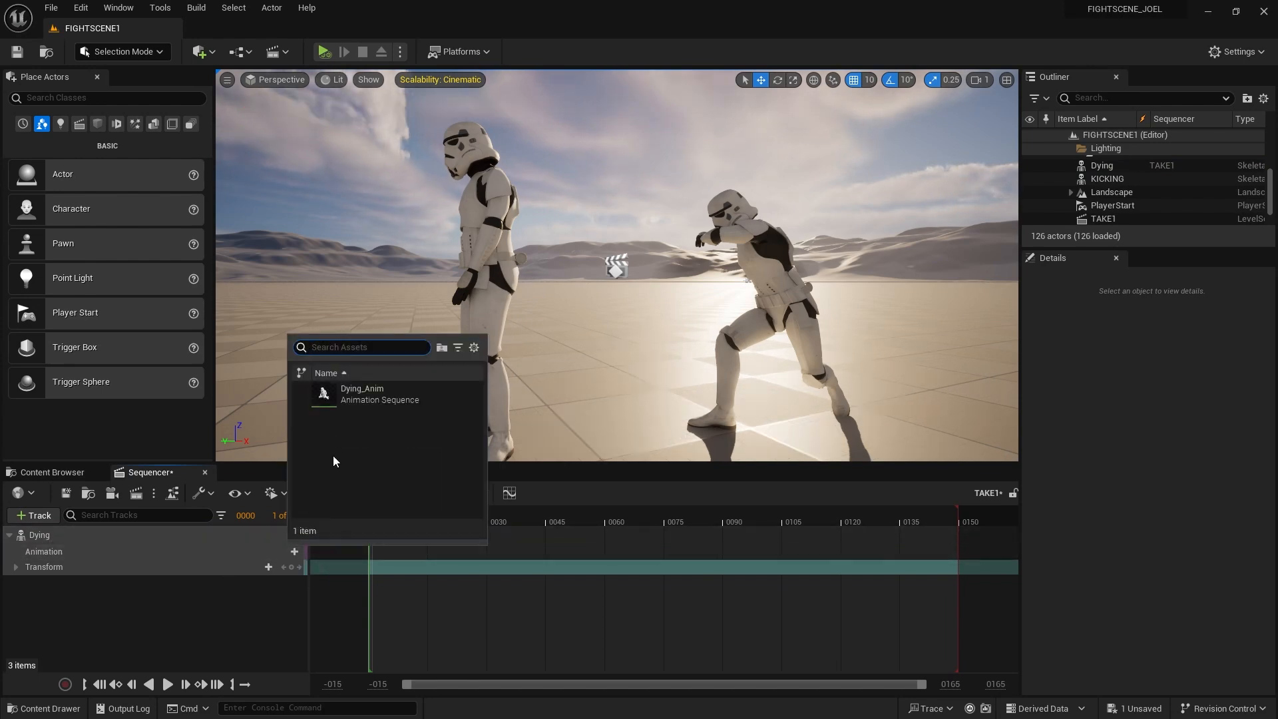
pyautogui.click(363, 393)
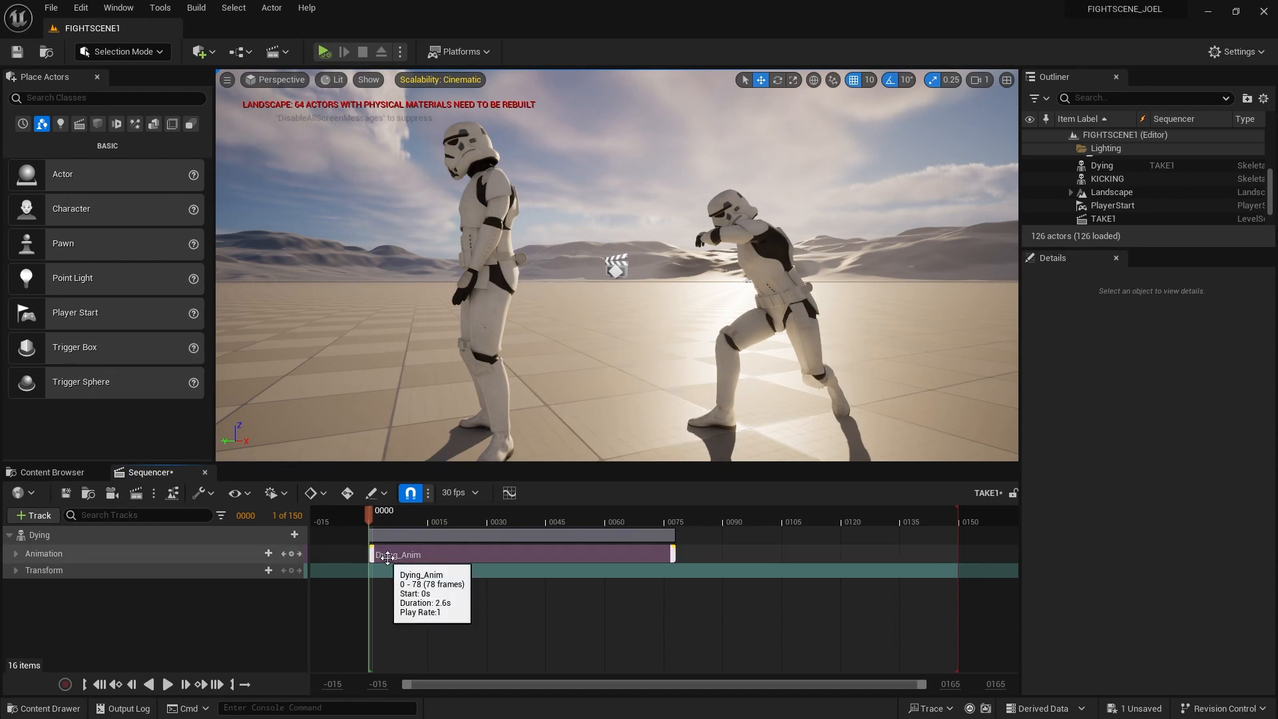
pyautogui.click(167, 685)
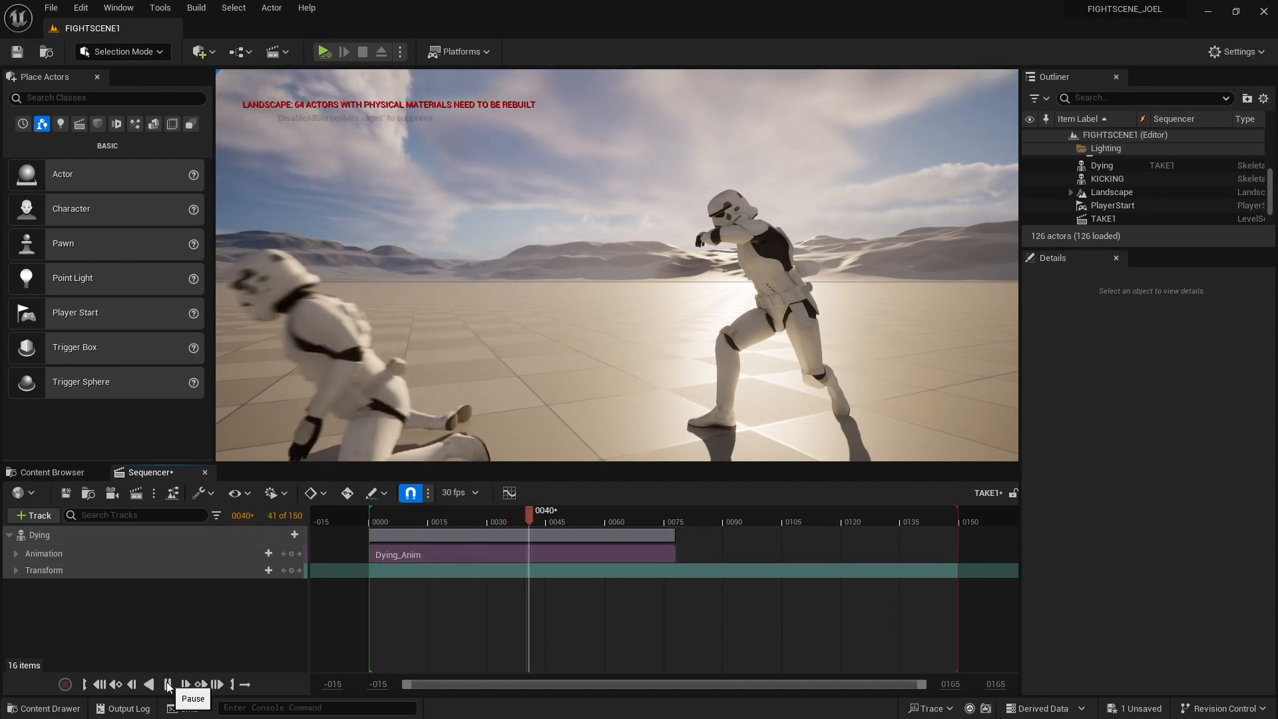
pyautogui.click(167, 684)
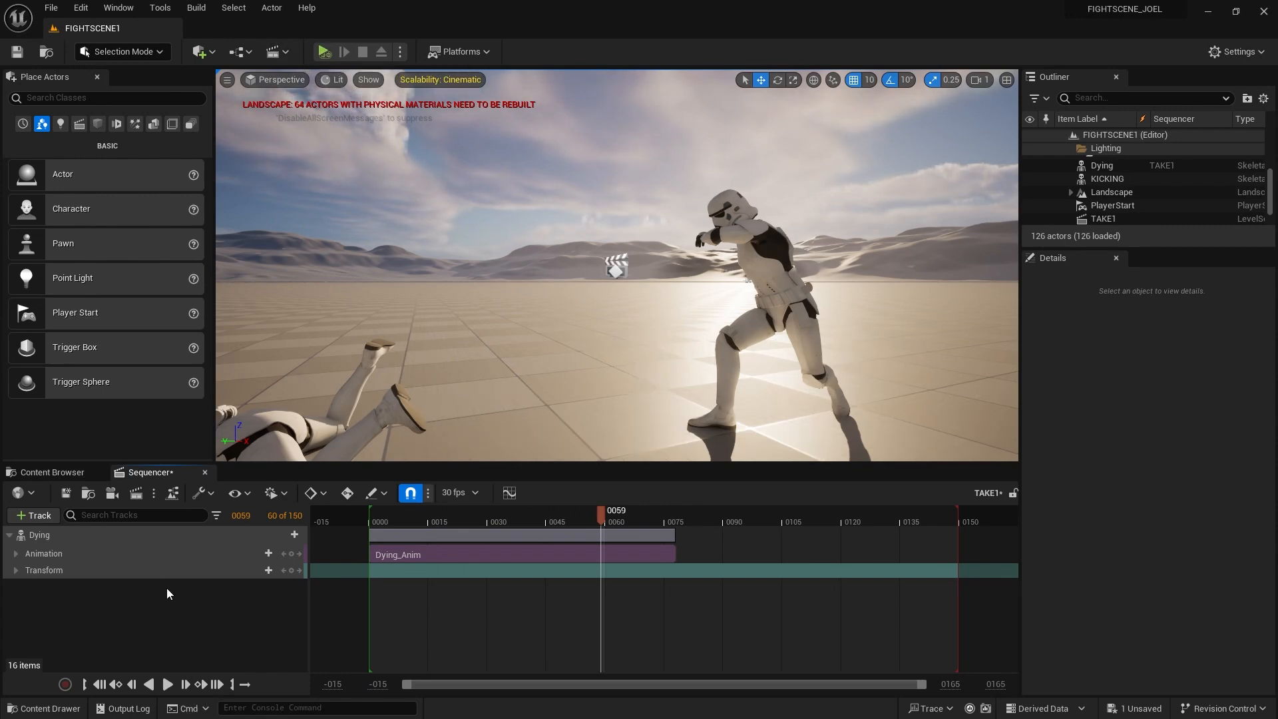
pyautogui.click(167, 684)
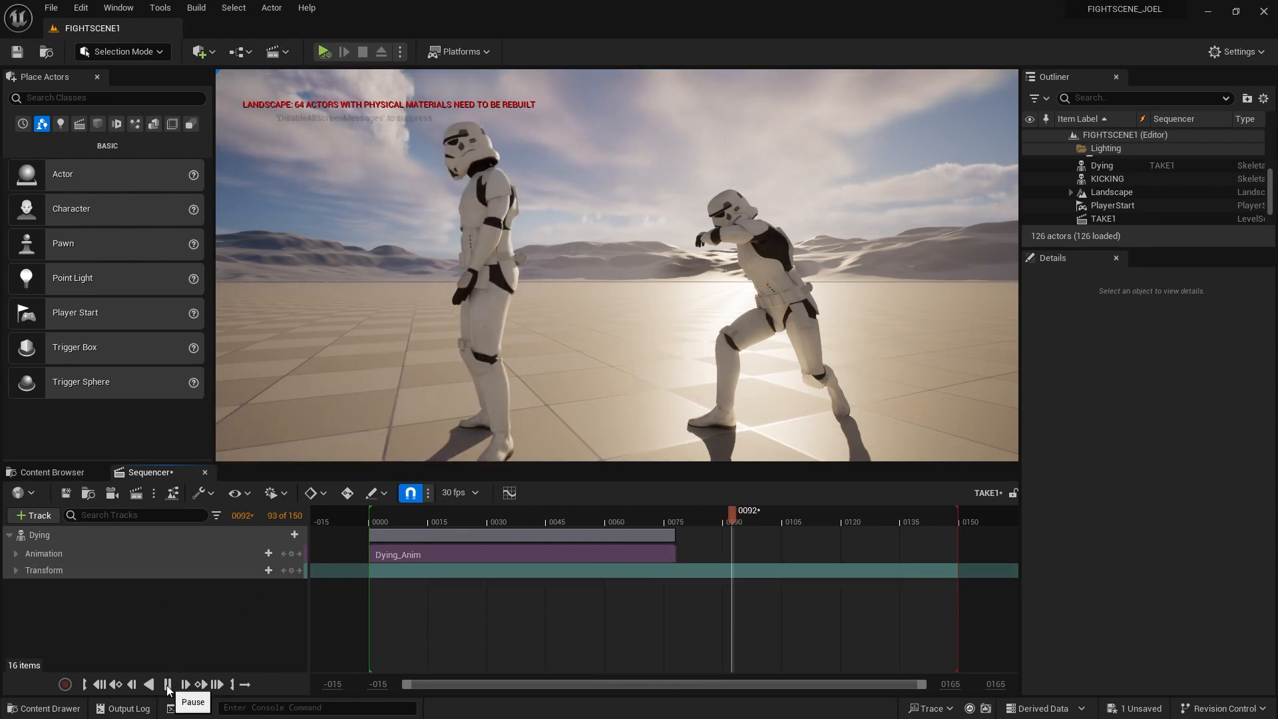
pyautogui.click(167, 684)
# Scrub back over the fall, return to the first frame, and collapse the Dying track
pyautogui.moveTo(565, 510); pyautogui.dragTo(593, 511)
pyautogui.click(100, 684)
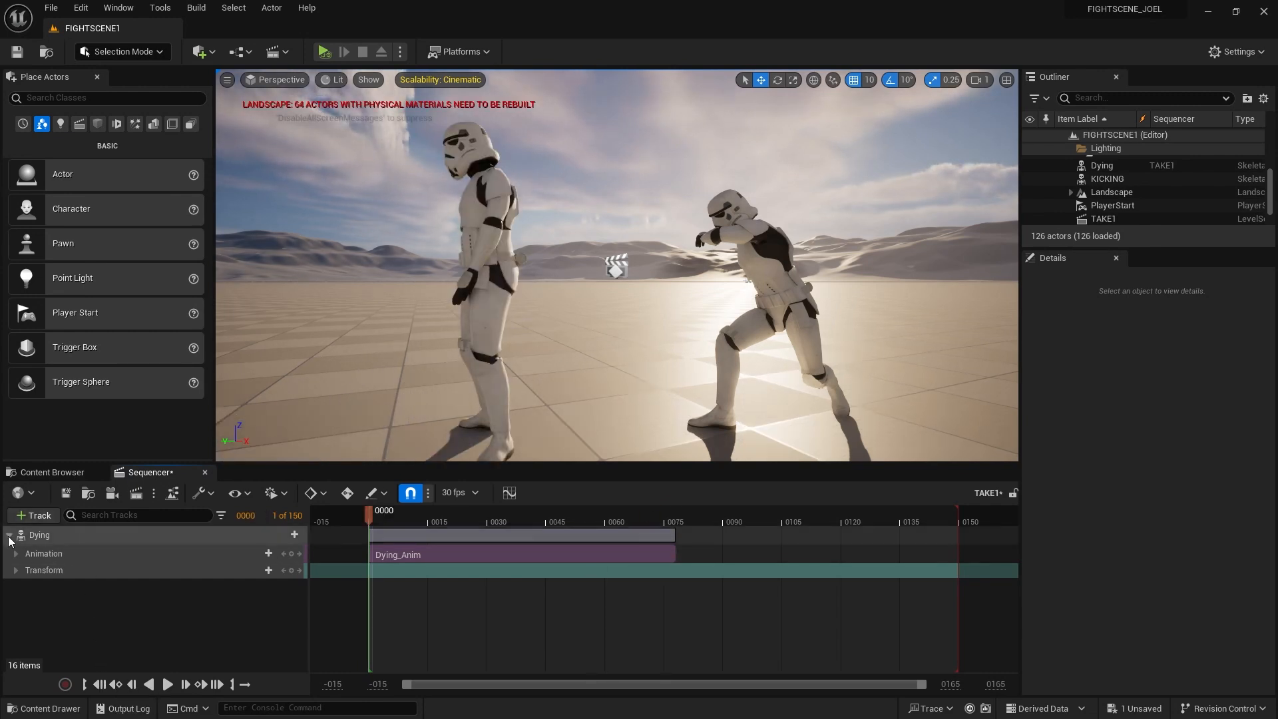
pyautogui.click(9, 536)
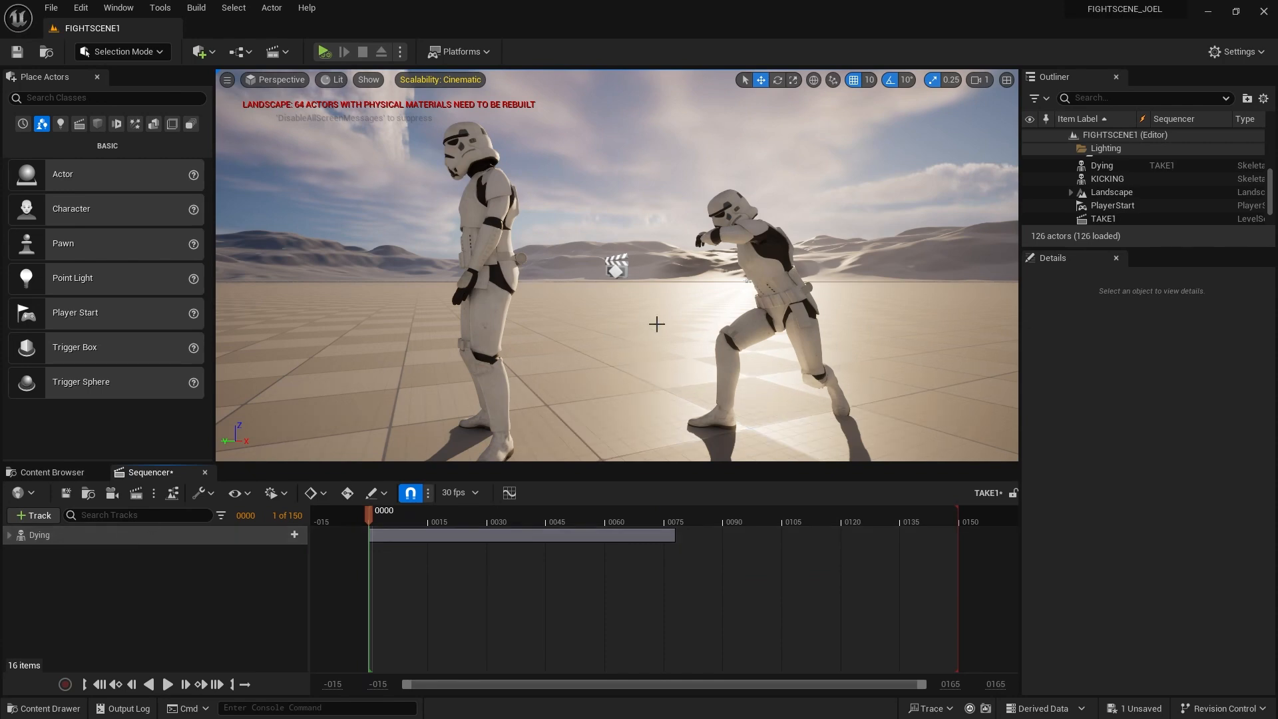
# Add the KICKING trooper to TAKE1 as an actor track
pyautogui.click(764, 270)
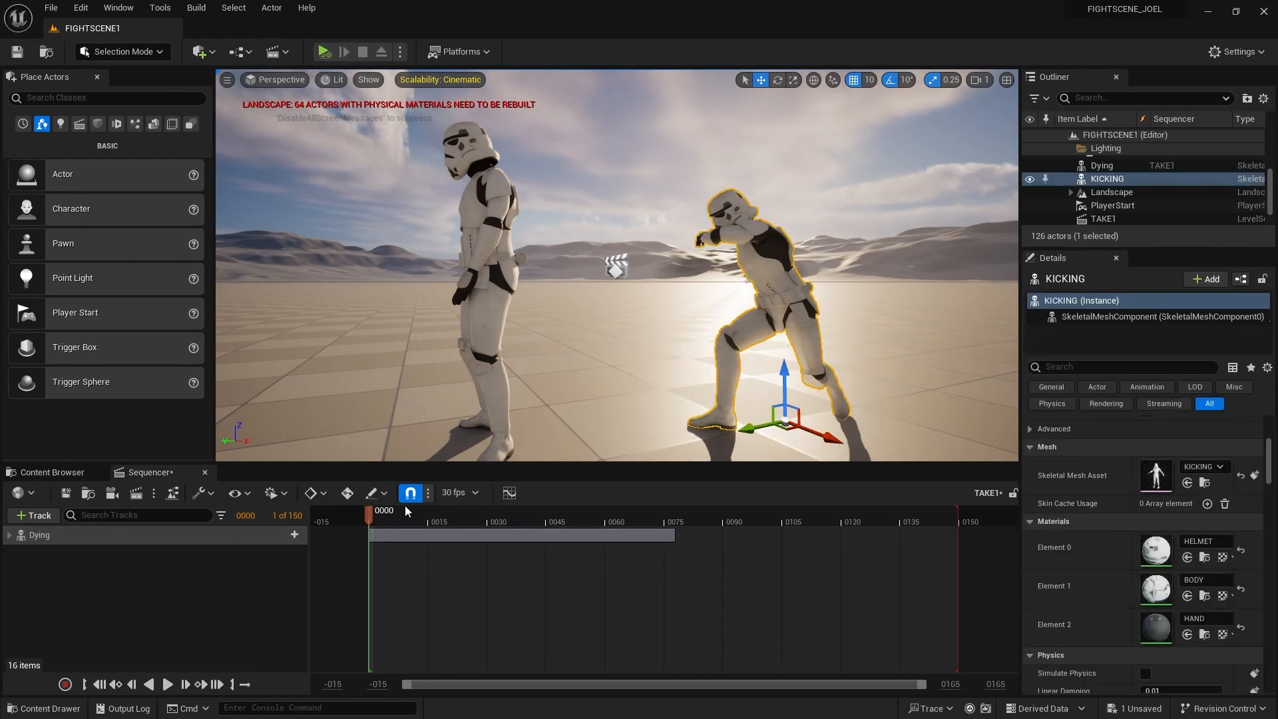
pyautogui.click(43, 518)
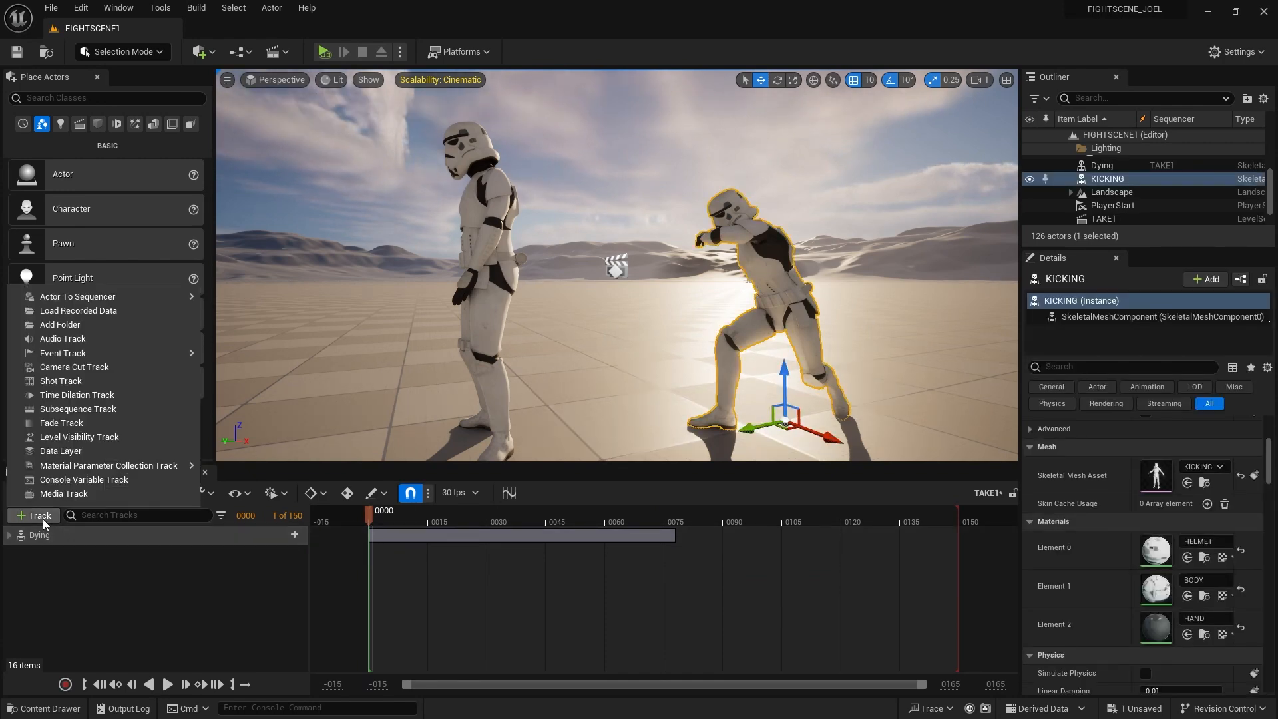
pyautogui.moveTo(134, 294)
pyautogui.click(253, 302)
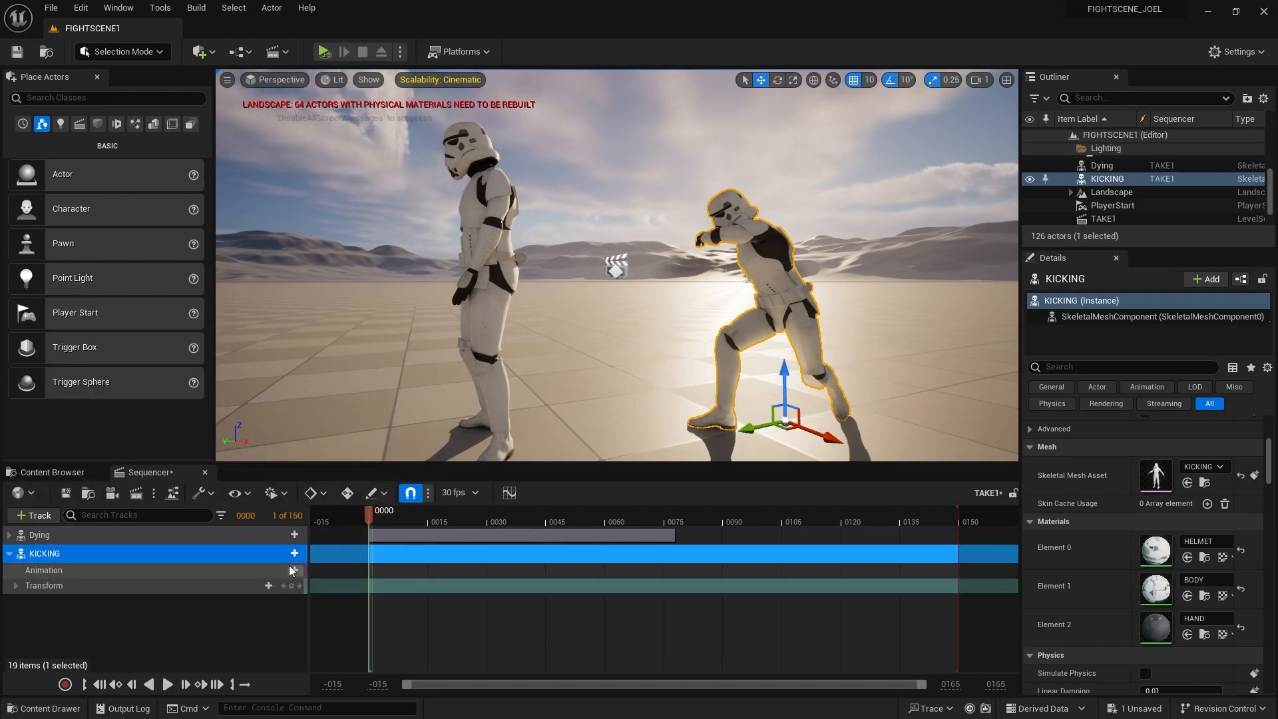
# Give the KICKING track the KICKING_Anim clip, collapse it, and play the fight
pyautogui.click(293, 570)
pyautogui.click(389, 408)
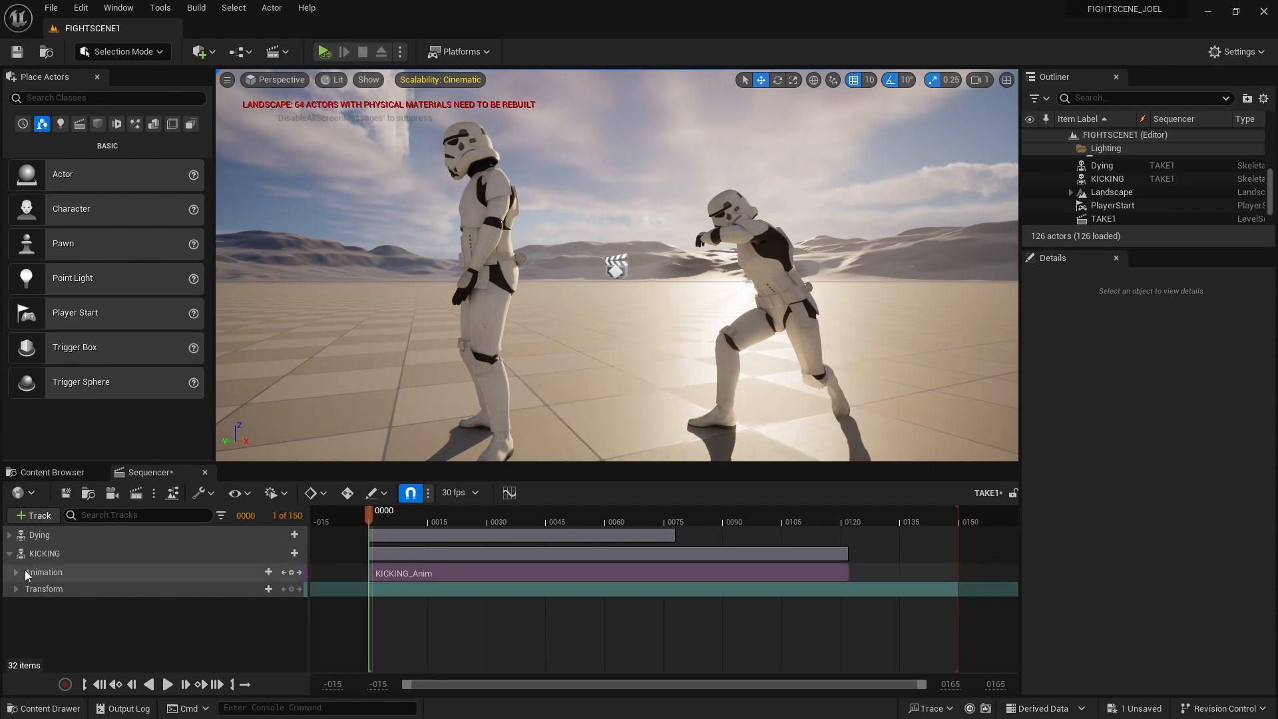
pyautogui.click(9, 553)
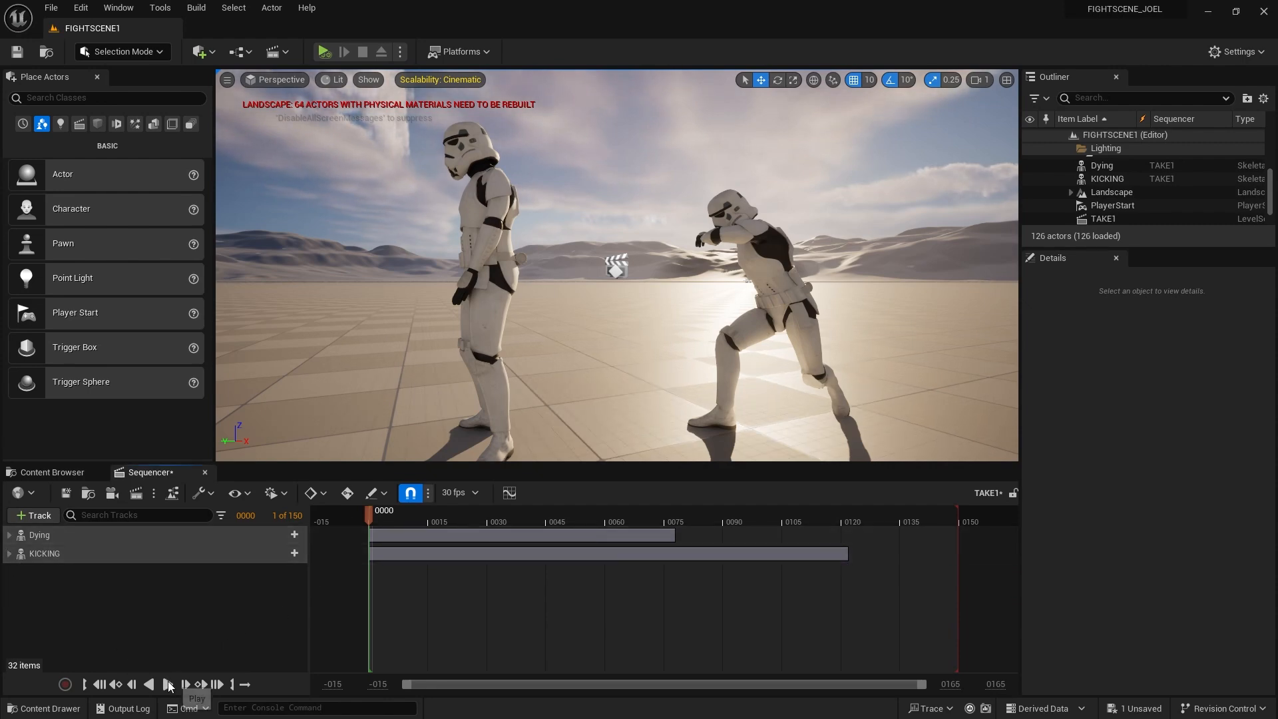
pyautogui.click(168, 684)
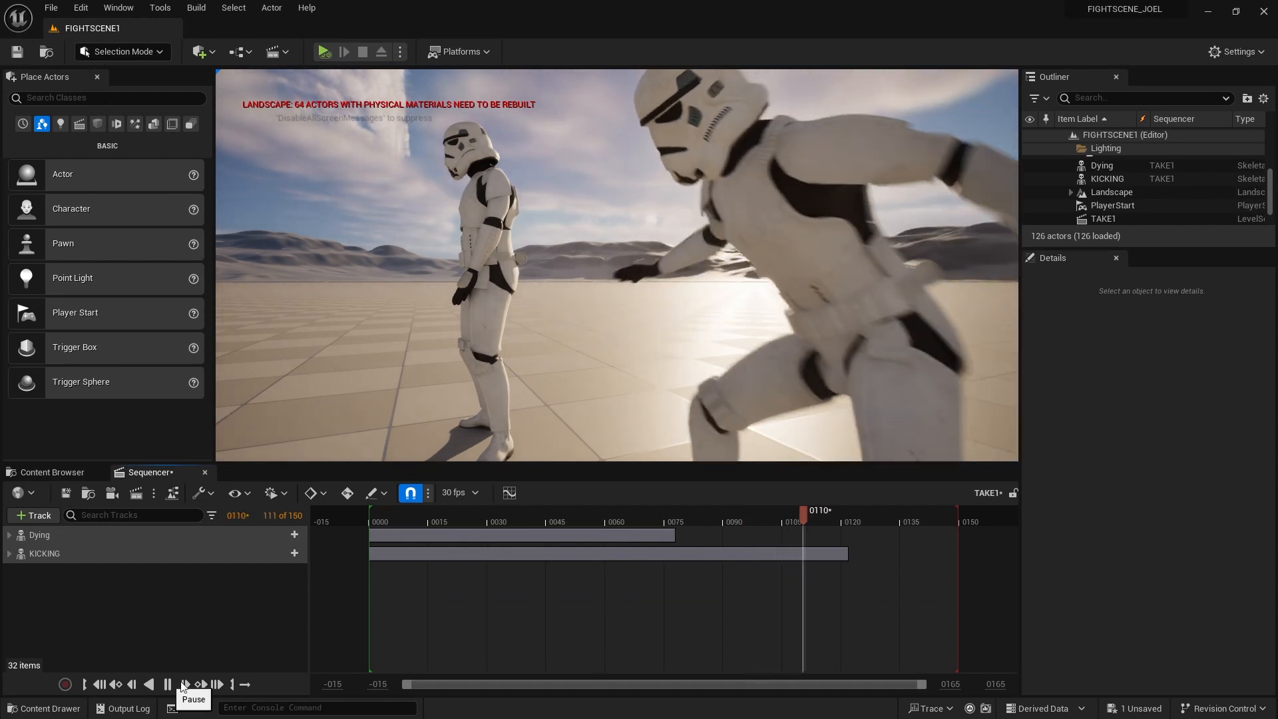
pyautogui.click(667, 538)
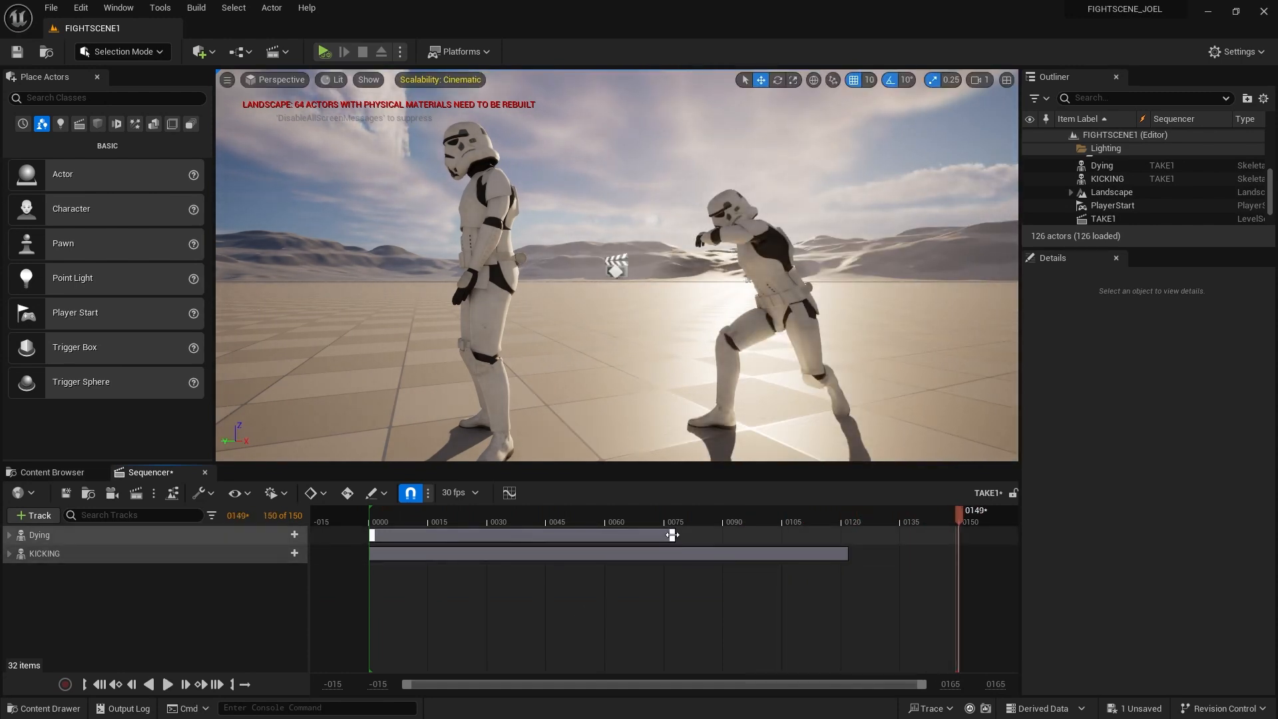
pyautogui.click(527, 579)
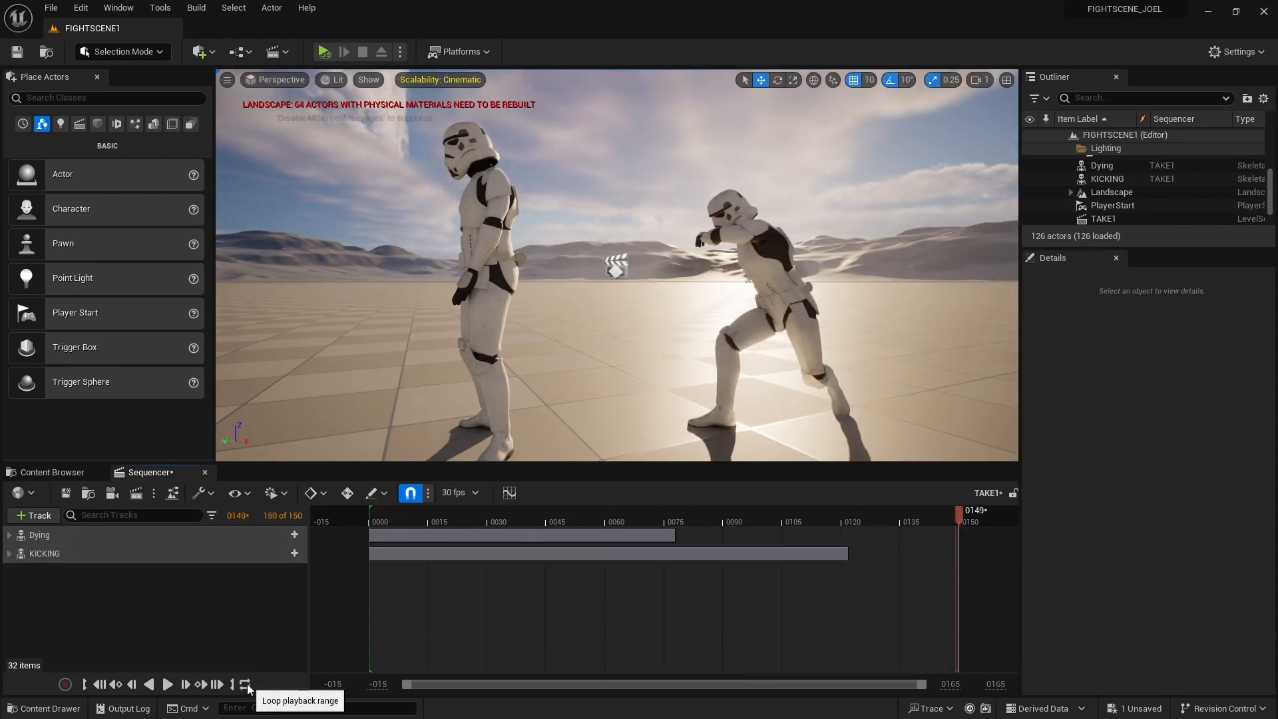
pyautogui.click(167, 685)
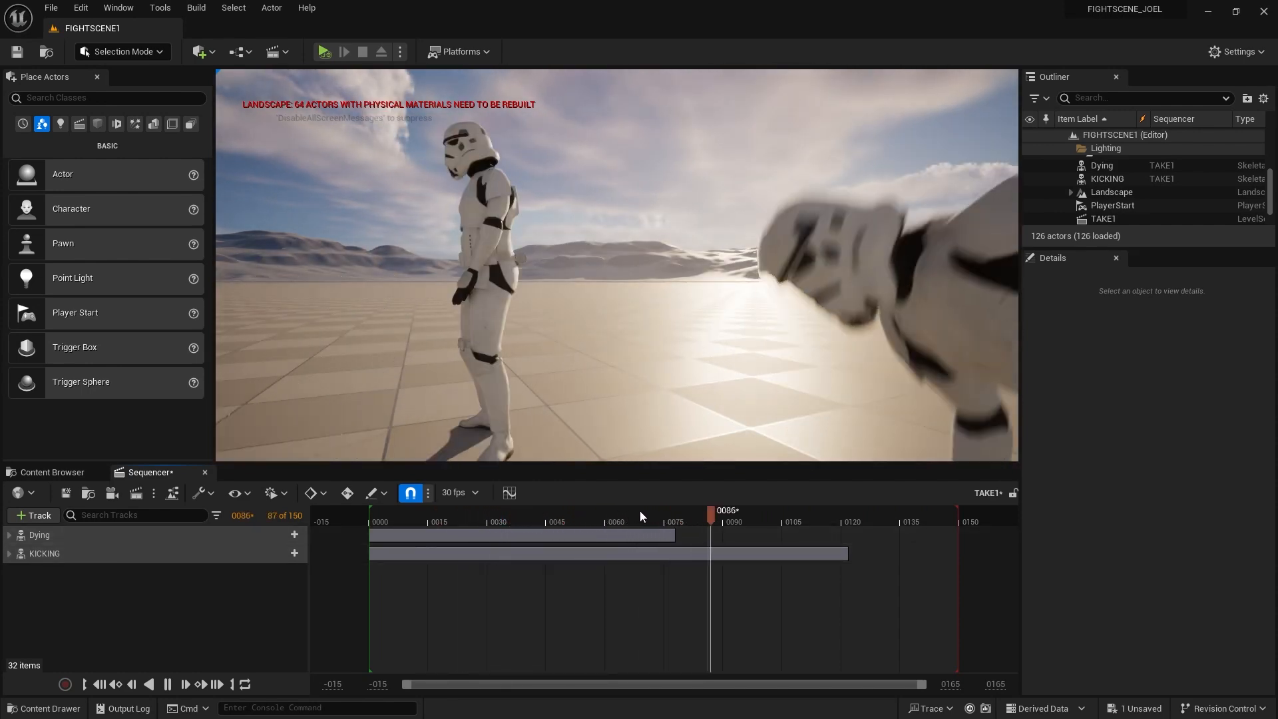
pyautogui.moveTo(643, 511)
pyautogui.mouseDown()
pyautogui.moveTo(676, 513)
pyautogui.moveTo(660, 518)
pyautogui.mouseUp()
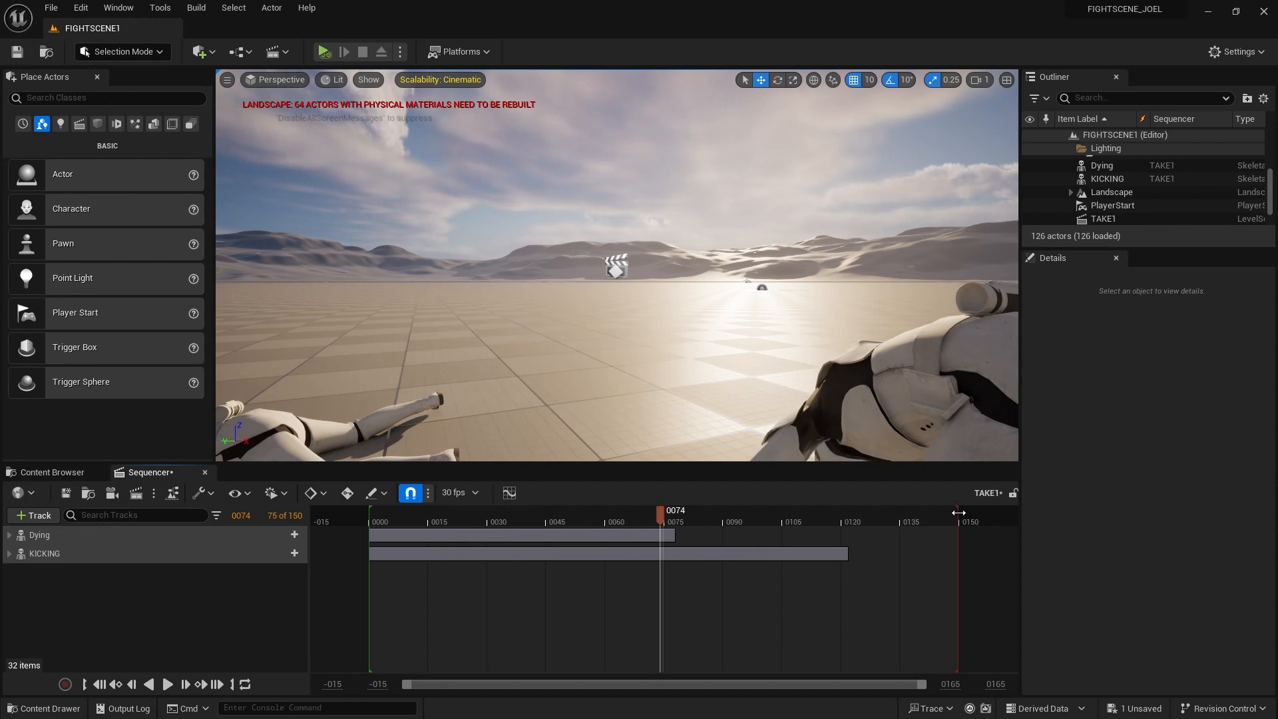
# Drag the playback end marker to about frame 0077, replay, and rewind to the start
pyautogui.moveTo(945, 511); pyautogui.dragTo(517, 514)
pyautogui.click(168, 684)
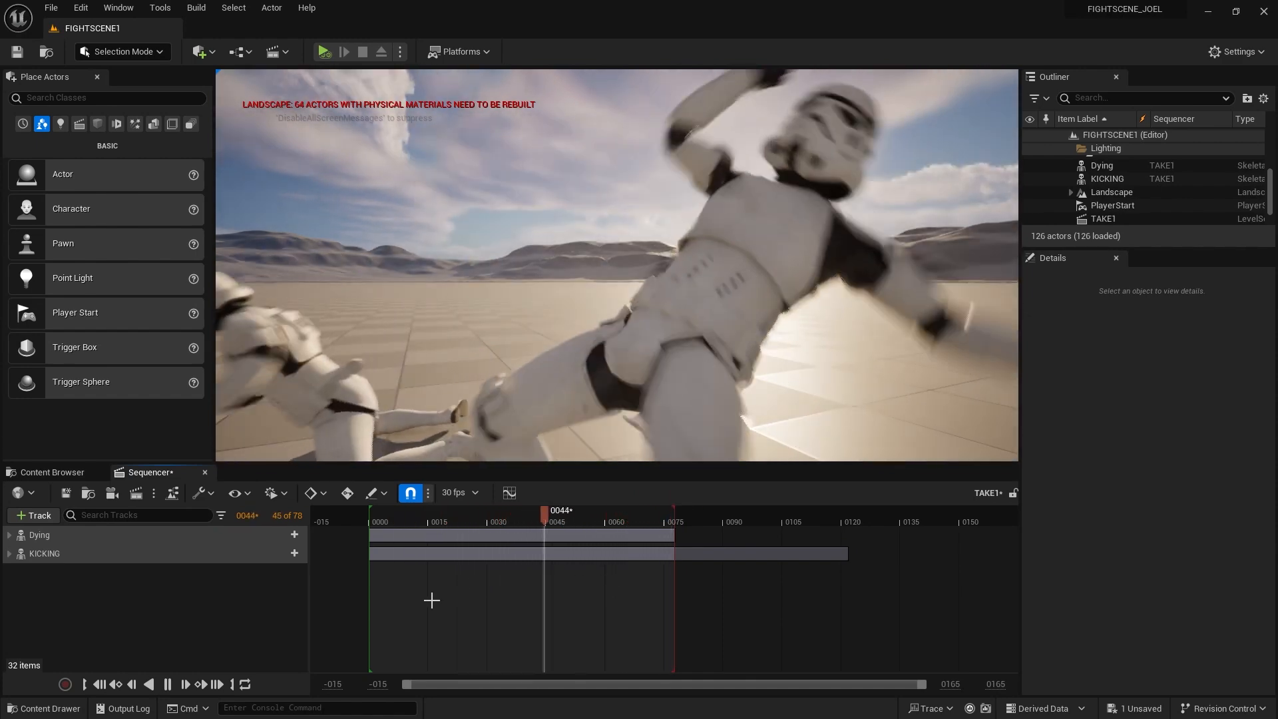
pyautogui.click(167, 684)
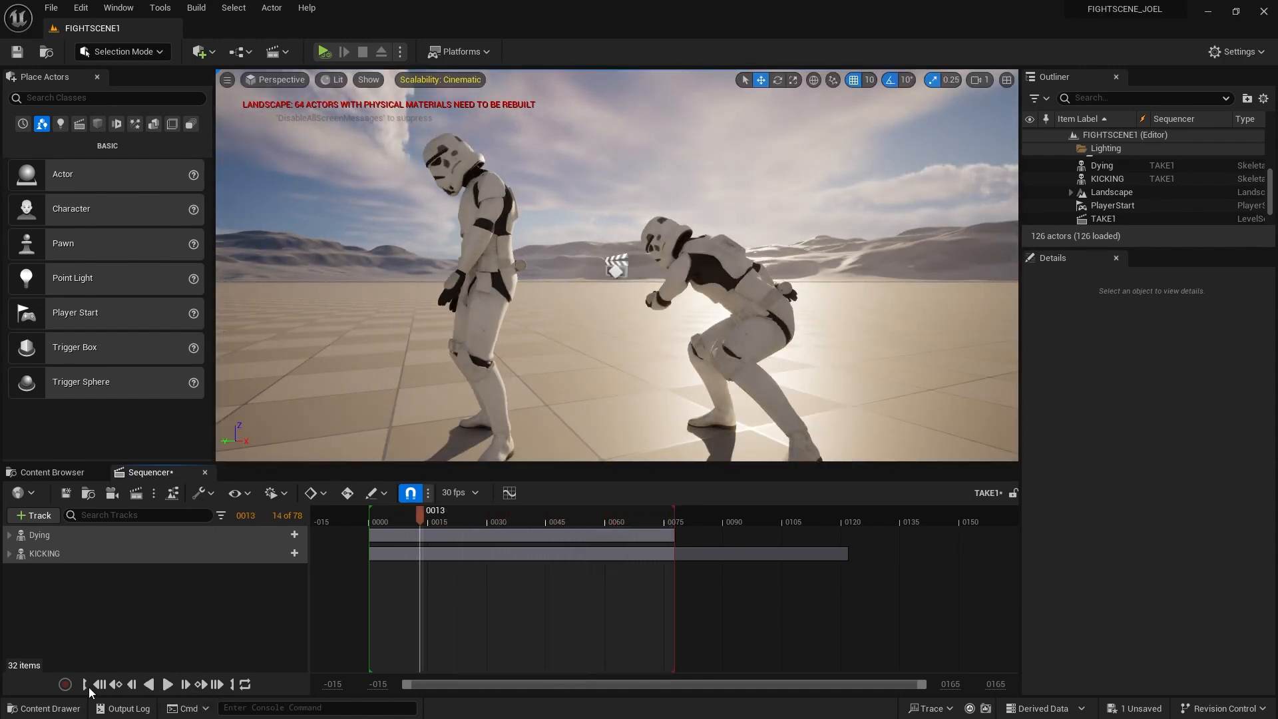
pyautogui.click(100, 685)
# Frame both troopers in the viewport, scrub the opening frames, and orbit to a high opposite-side view
pyautogui.moveTo(570, 378); pyautogui.dragTo(623, 384, button='right')
pyautogui.scroll(2, 571, 377)
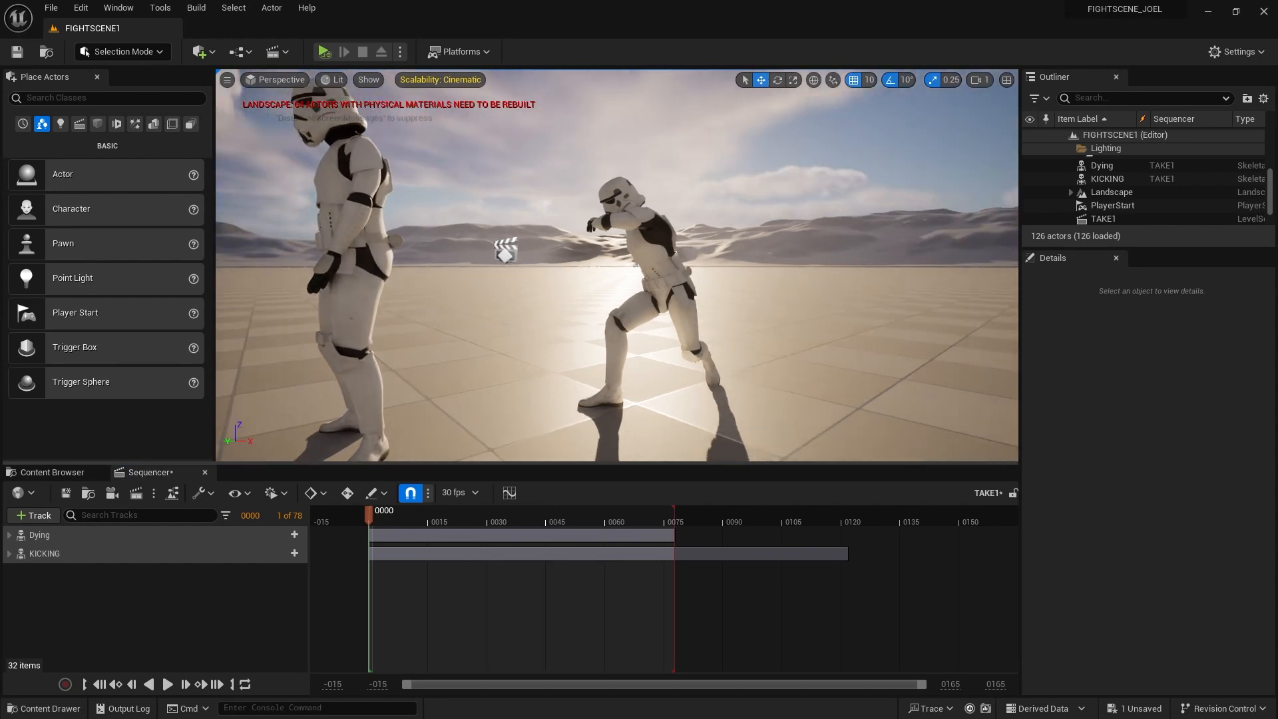
pyautogui.scroll(-5, 582, 354)
pyautogui.scroll(4, 561, 357)
pyautogui.scroll(-3, 550, 357)
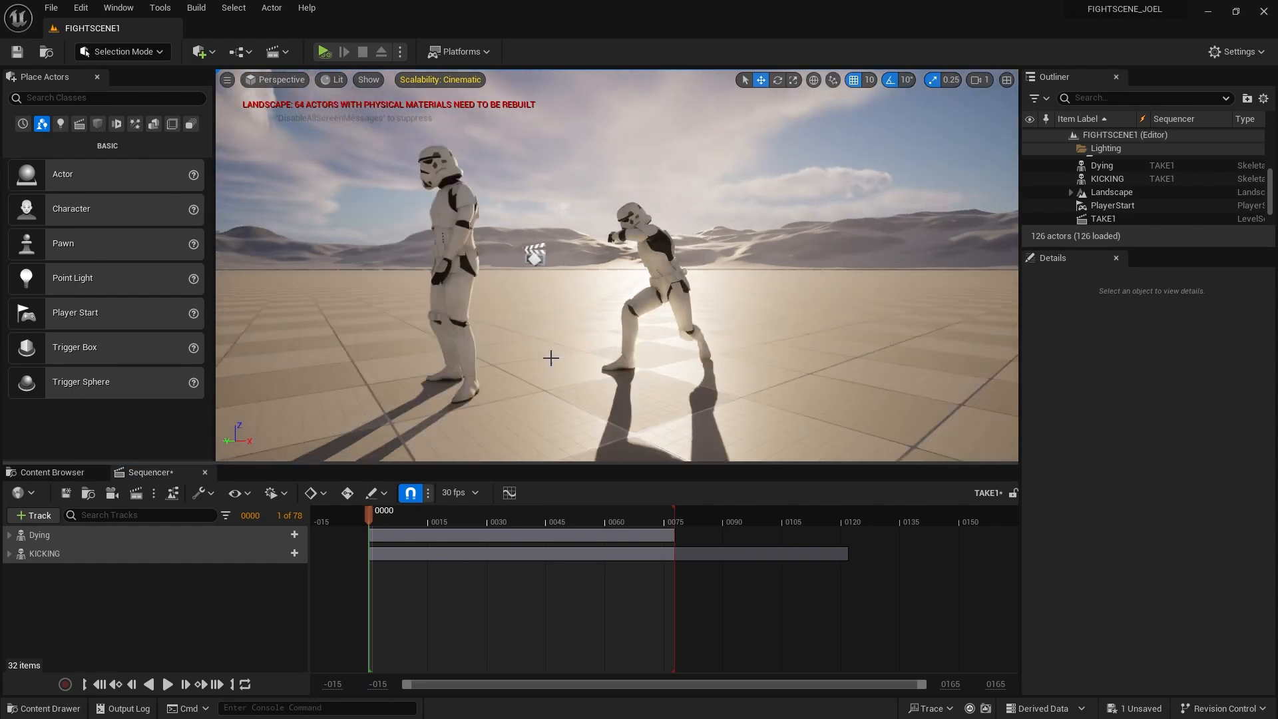
pyautogui.moveTo(550, 357); pyautogui.dragTo(619, 358, button='right')
pyautogui.moveTo(494, 368); pyautogui.dragTo(439, 370, button='right')
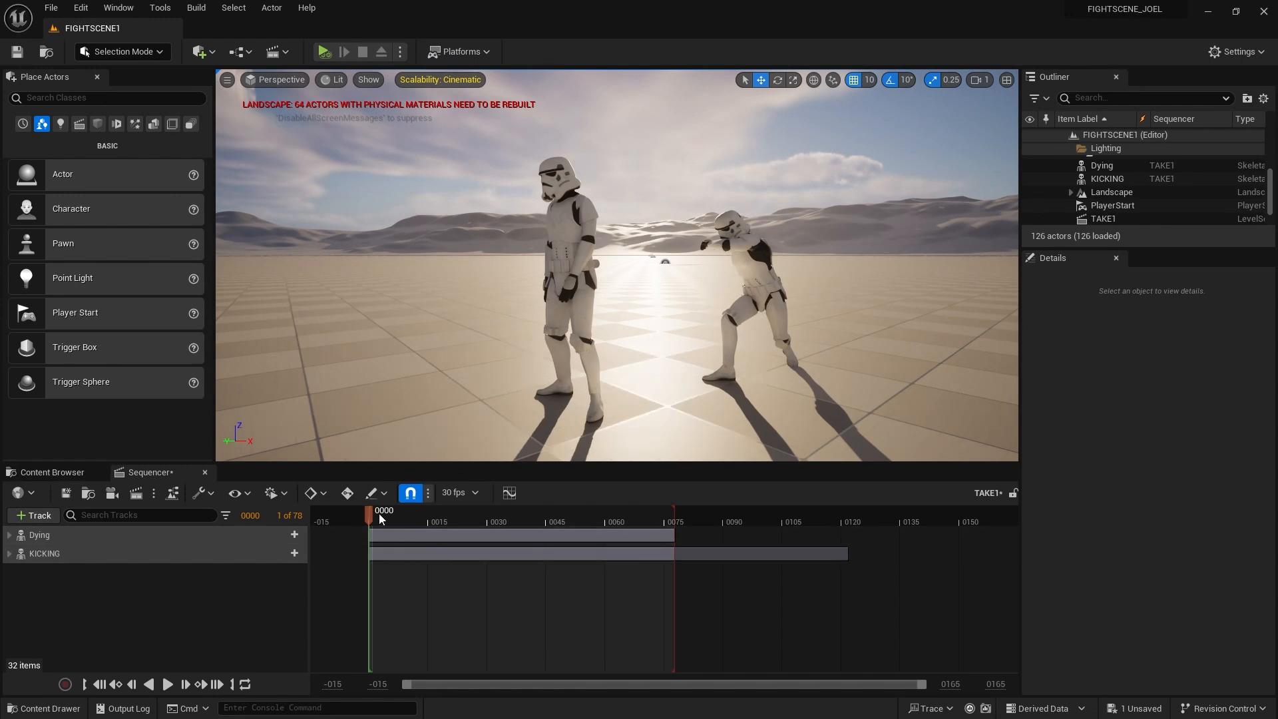
pyautogui.moveTo(417, 513); pyautogui.dragTo(520, 517)
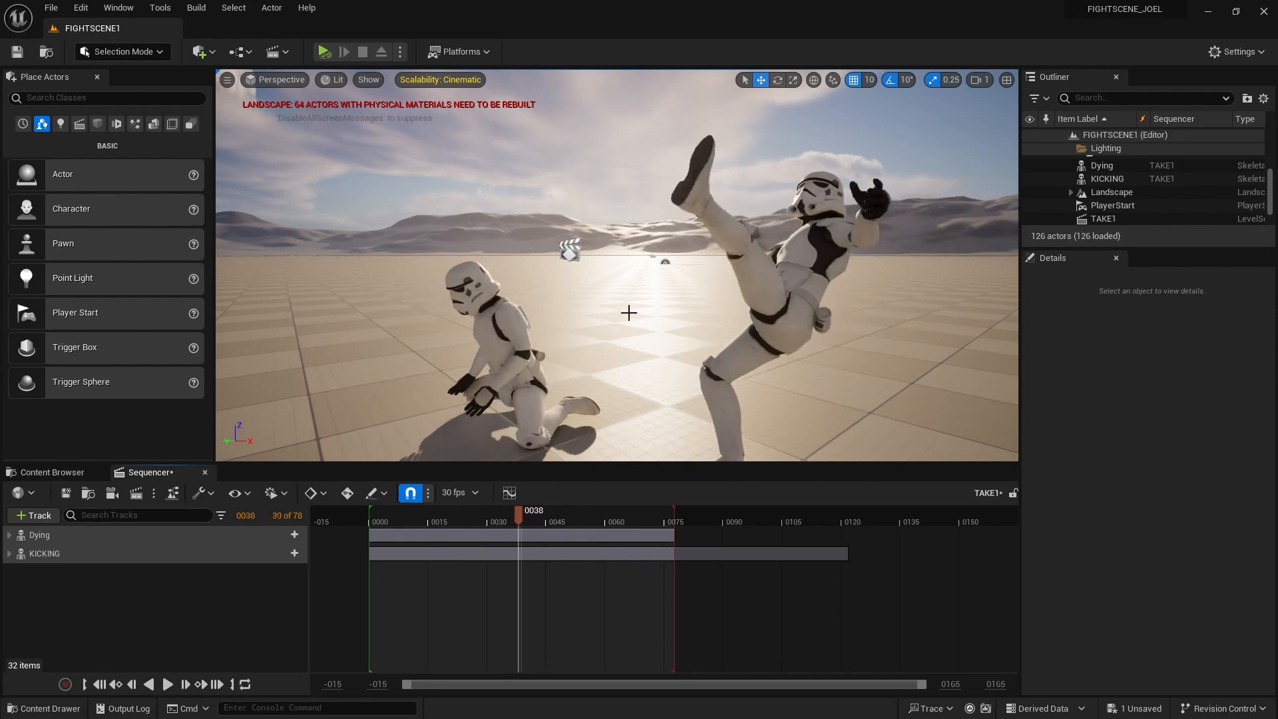
pyautogui.moveTo(596, 293); pyautogui.dragTo(621, 283, button='right')
# Select the Dying trooper and slide it toward the kicker, undoing one misplaced move
pyautogui.click(613, 198)
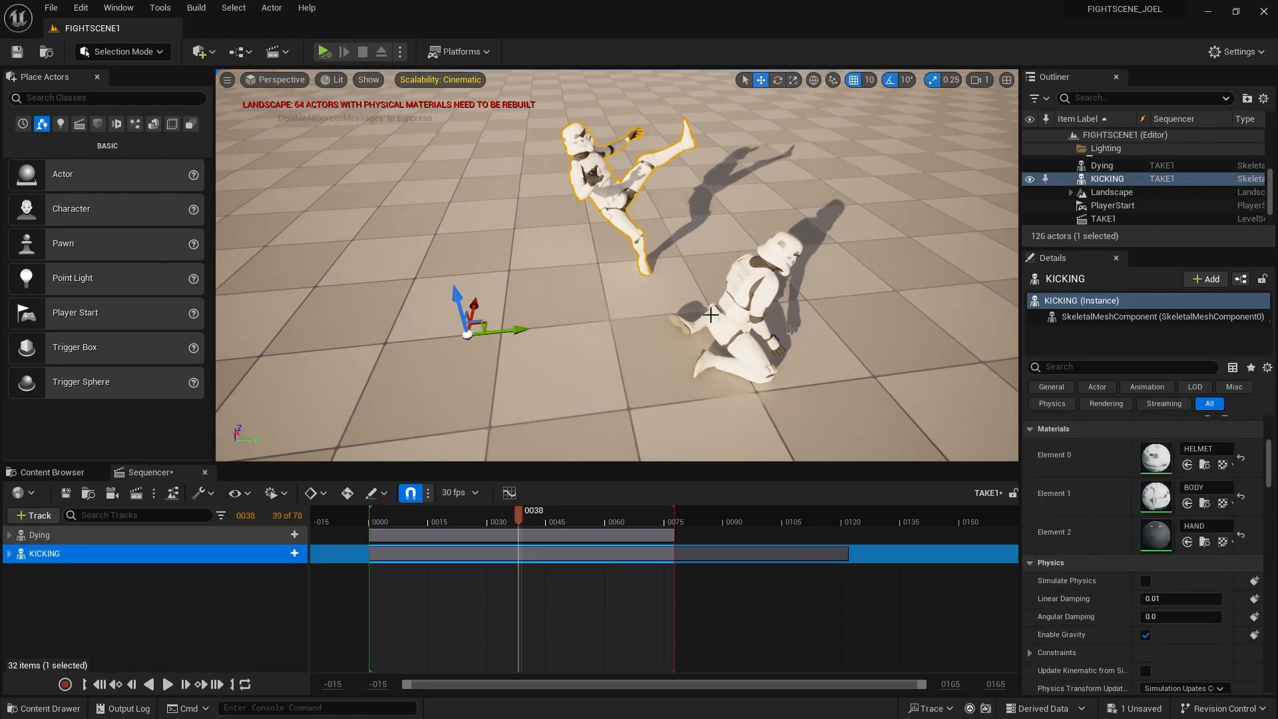
pyautogui.click(718, 318)
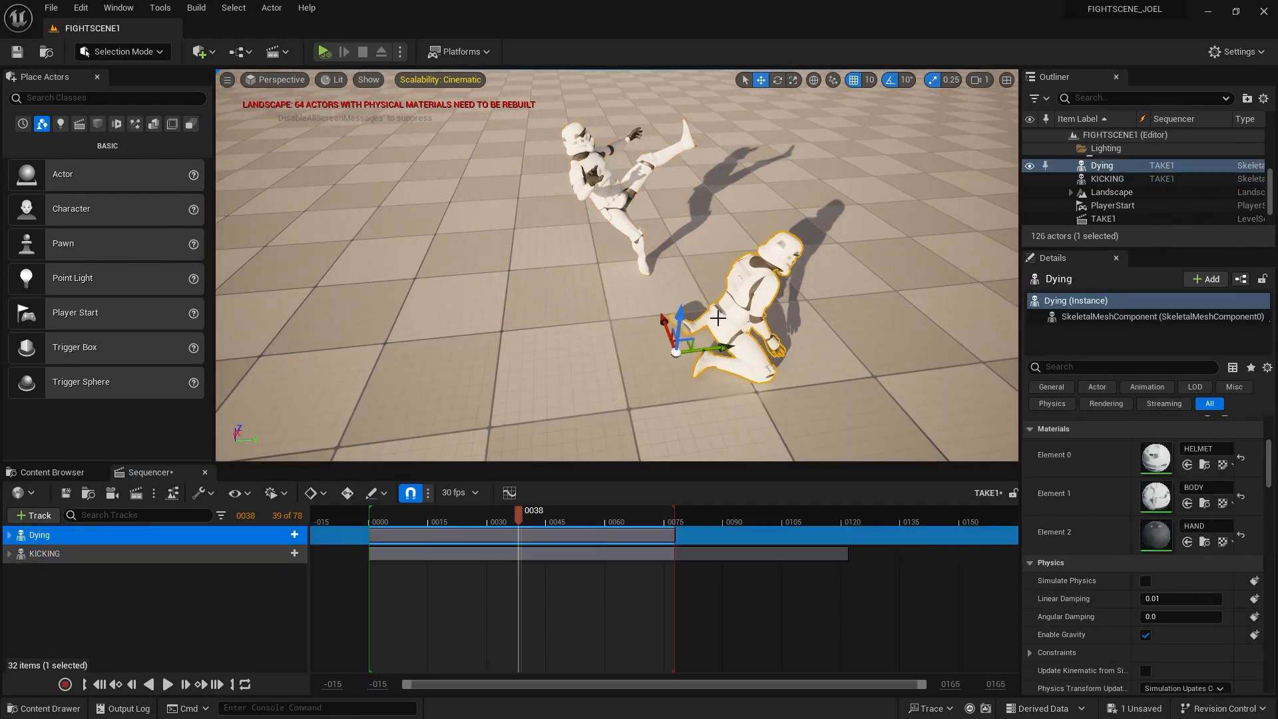
pyautogui.moveTo(665, 326); pyautogui.dragTo(626, 221)
pyautogui.scroll(4, 672, 297)
pyautogui.moveTo(673, 297); pyautogui.dragTo(670, 368, button='middle')
pyautogui.moveTo(544, 374); pyautogui.dragTo(516, 365)
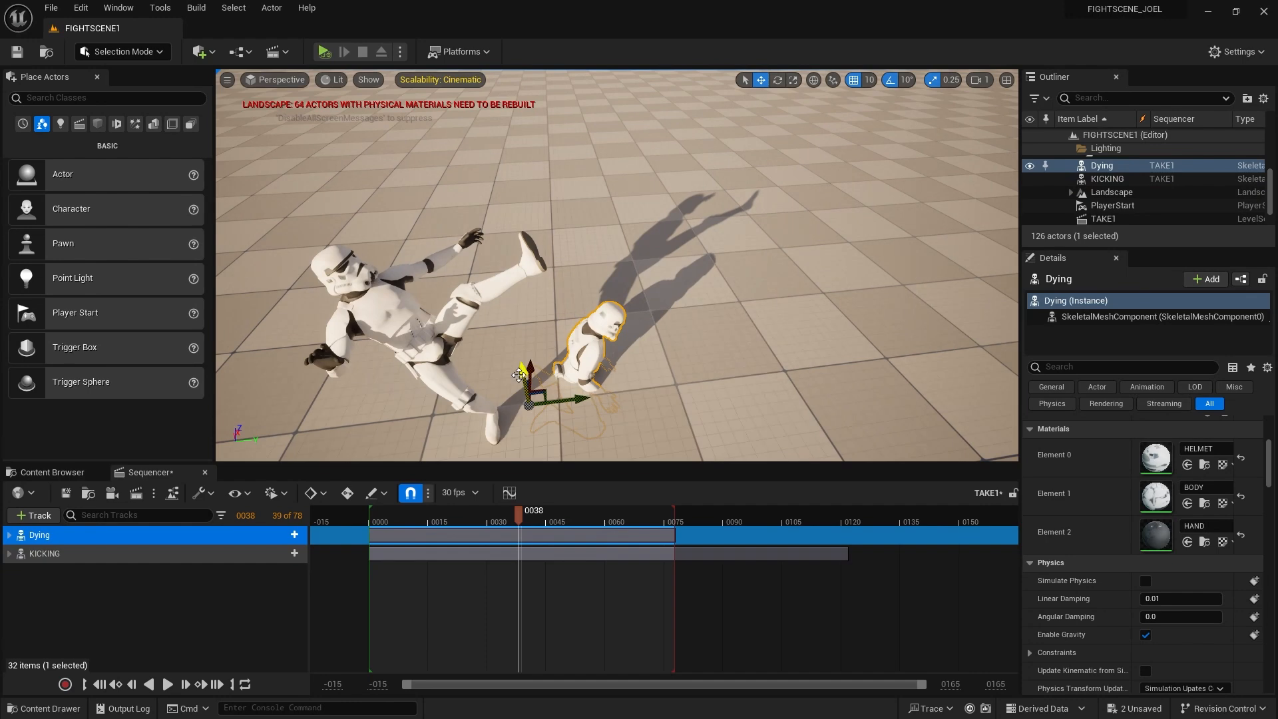
pyautogui.hotkey('ctrl', 'z')
# Nudge the Dying trooper closer to the kicker and check the kick pose around frame 38
pyautogui.moveTo(637, 400)
pyautogui.mouseDown(button='right')
pyautogui.moveTo(654, 404)
pyautogui.moveTo(648, 383)
pyautogui.mouseUp(button='right')
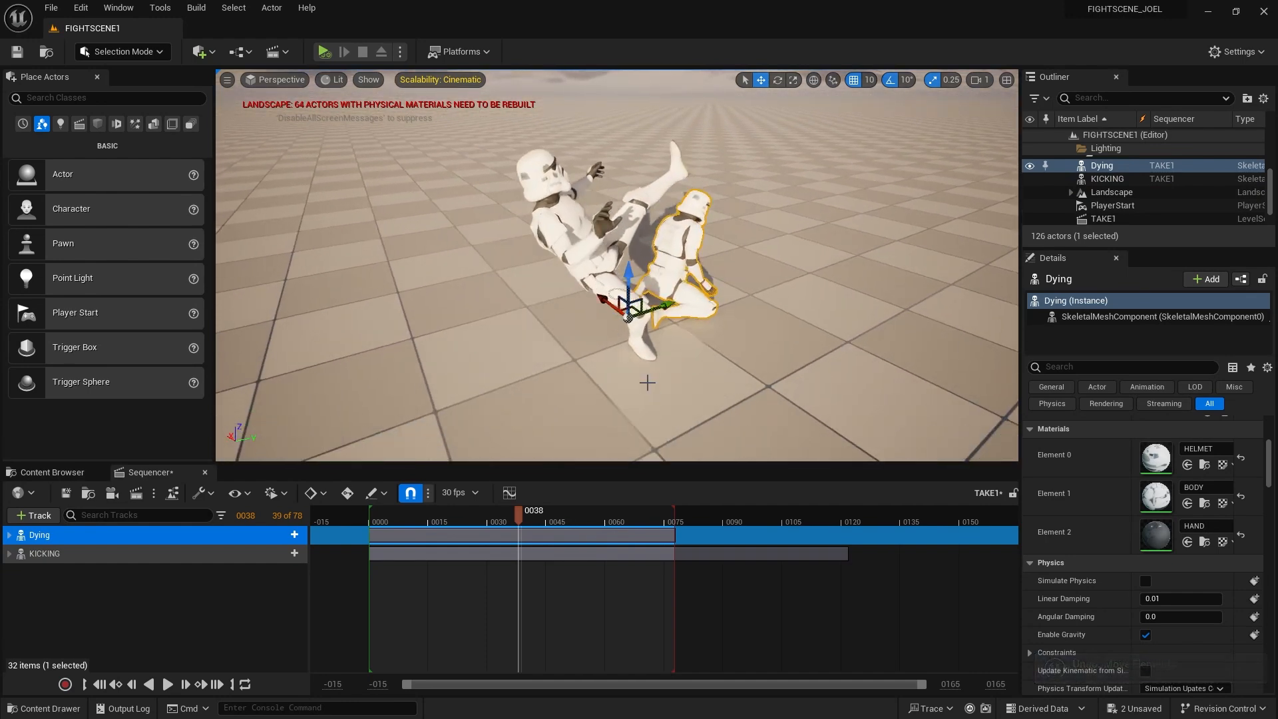
pyautogui.moveTo(600, 295); pyautogui.dragTo(619, 309)
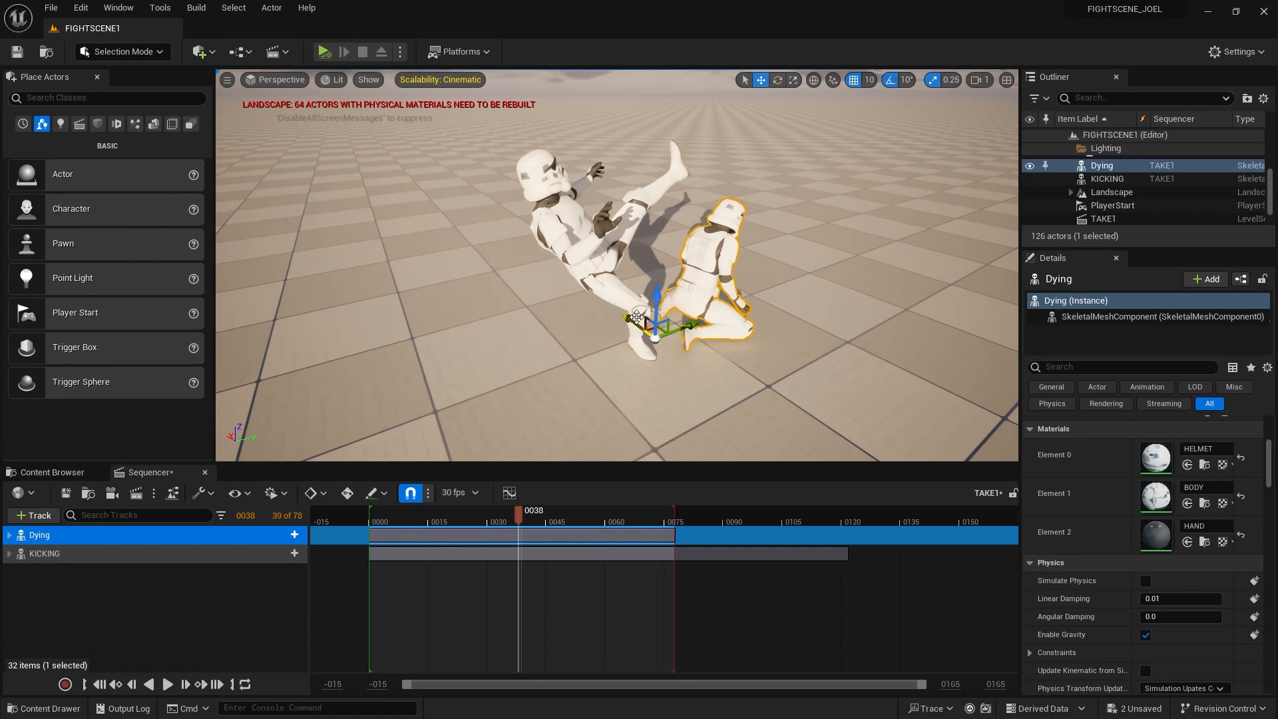
pyautogui.moveTo(514, 516)
pyautogui.mouseDown()
pyautogui.moveTo(441, 513)
pyautogui.moveTo(518, 521)
pyautogui.moveTo(490, 526)
pyautogui.moveTo(502, 528)
pyautogui.moveTo(522, 514)
pyautogui.moveTo(478, 513)
pyautogui.moveTo(519, 510)
pyautogui.mouseUp()
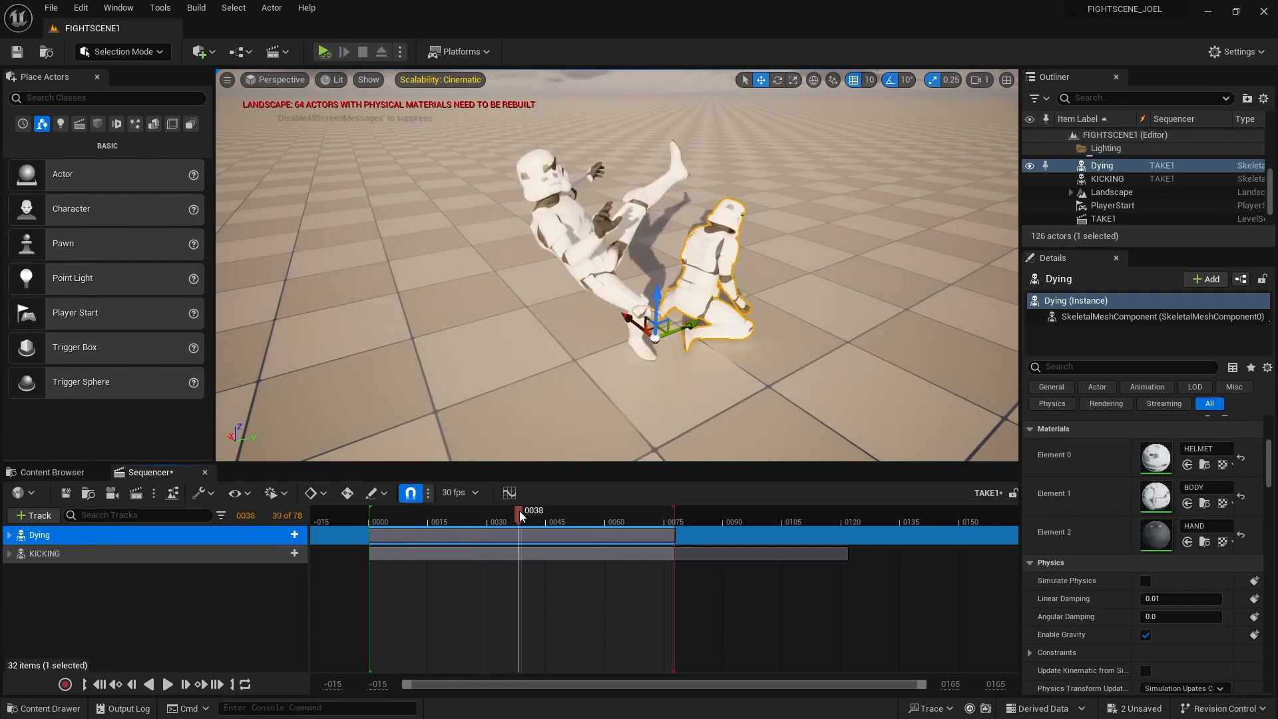
pyautogui.moveTo(820, 332); pyautogui.dragTo(855, 289, button='right')
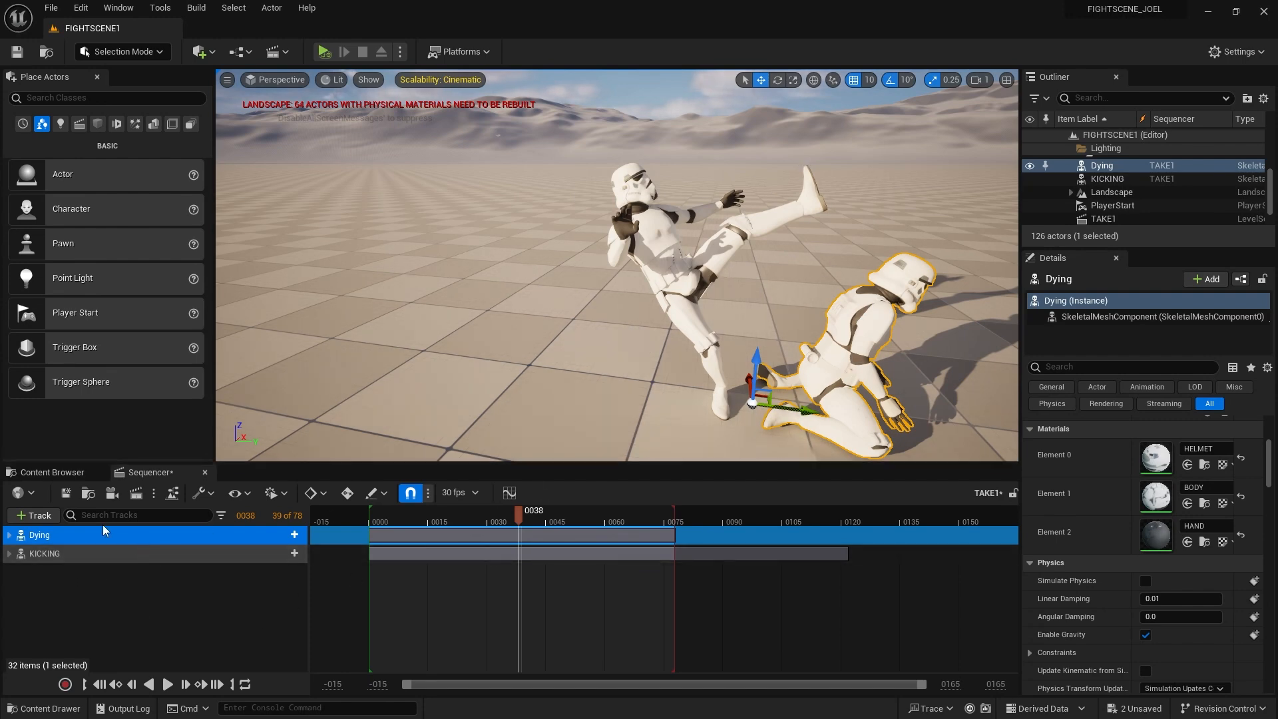
# Expand the Dying track and drag Dying_Anim to start around frame 0030, then scrub to verify
pyautogui.click(10, 535)
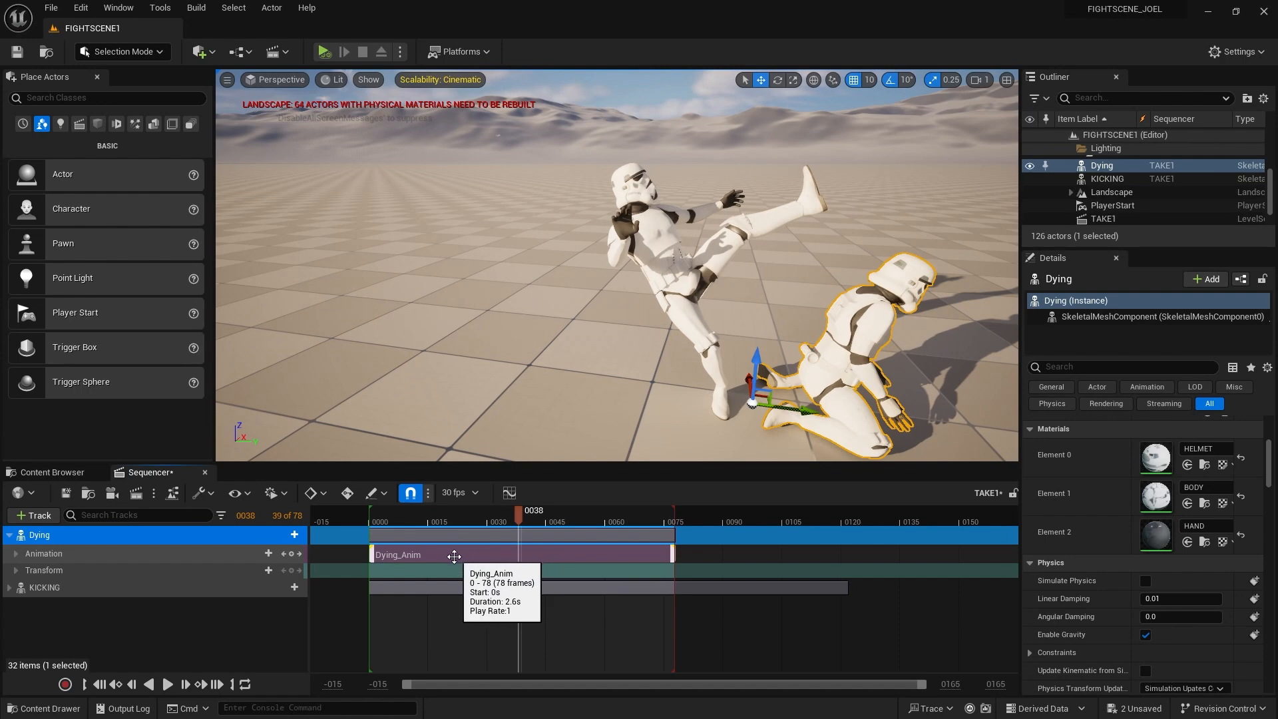
pyautogui.moveTo(449, 556); pyautogui.dragTo(512, 511)
pyautogui.moveTo(480, 555); pyautogui.dragTo(511, 514)
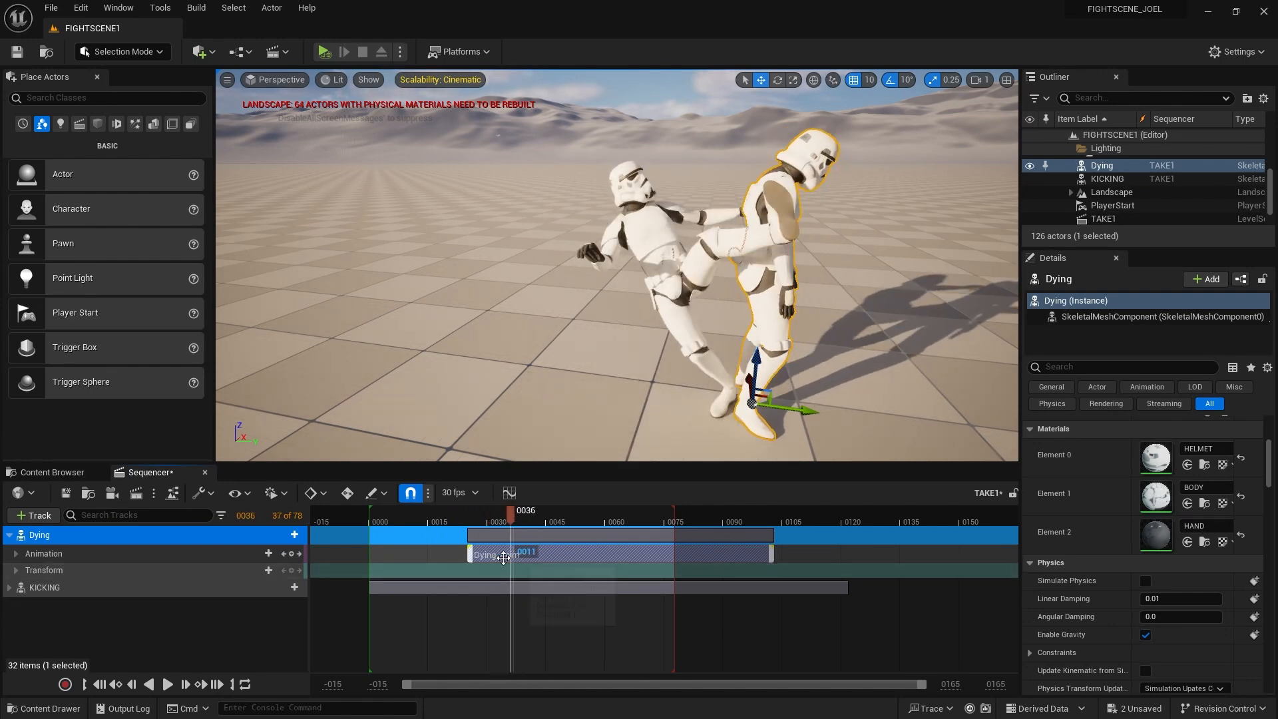
pyautogui.moveTo(547, 554); pyautogui.dragTo(572, 557)
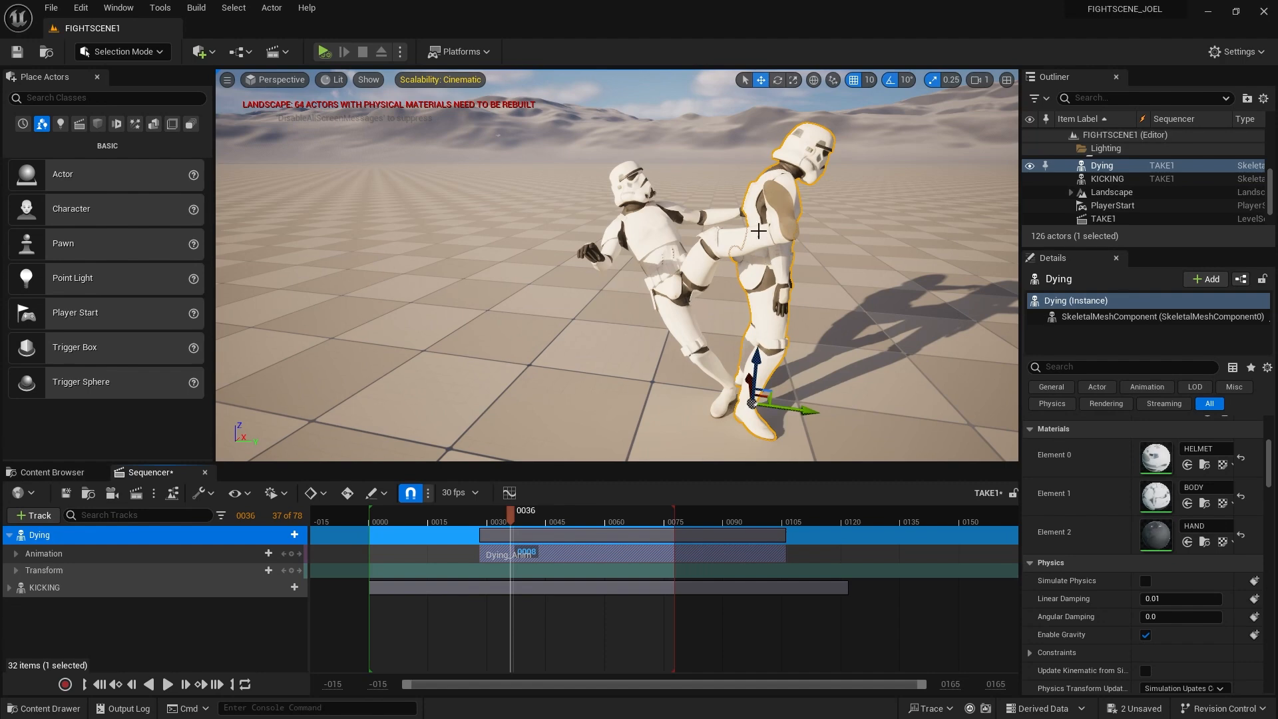
pyautogui.moveTo(511, 514)
pyautogui.mouseDown()
pyautogui.moveTo(438, 521)
pyautogui.moveTo(561, 525)
pyautogui.moveTo(469, 536)
pyautogui.moveTo(552, 514)
pyautogui.moveTo(477, 519)
pyautogui.moveTo(516, 518)
pyautogui.mouseUp()
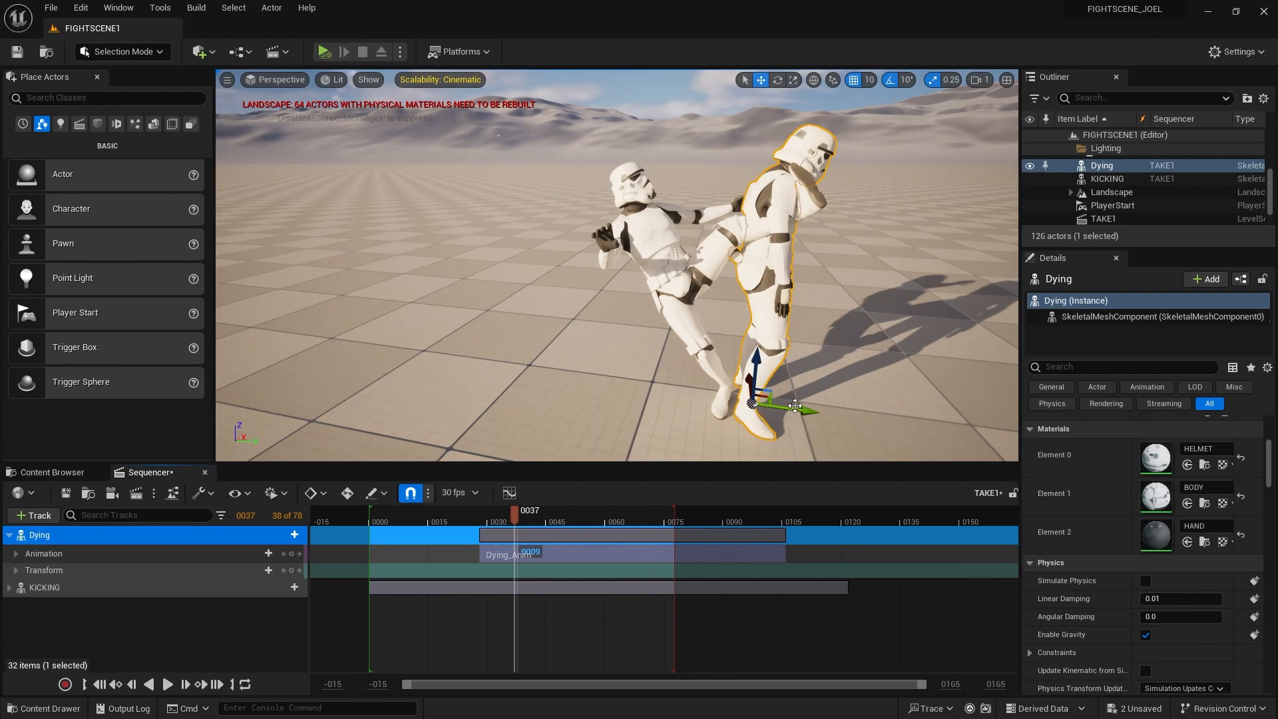
# Slide the Dying trooper further right along X, scrubbing to check kick contact, then return near the start
pyautogui.moveTo(804, 409); pyautogui.dragTo(851, 413)
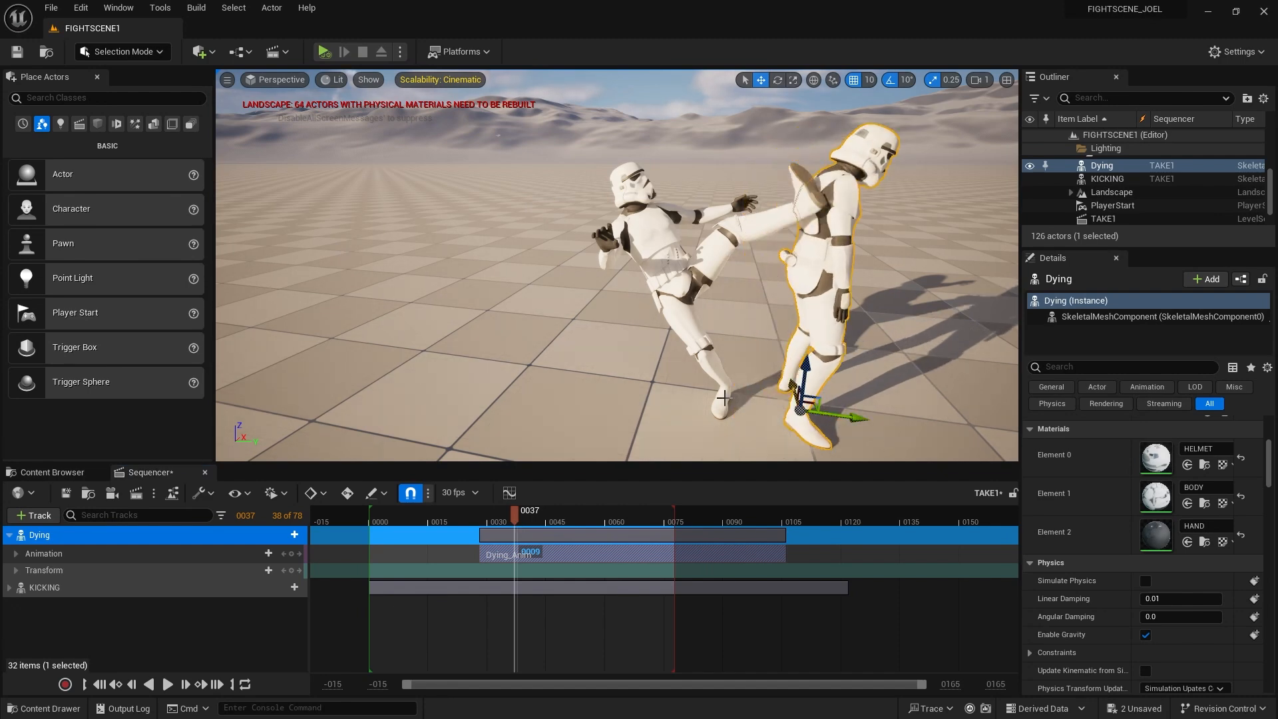
pyautogui.moveTo(519, 504); pyautogui.dragTo(517, 533)
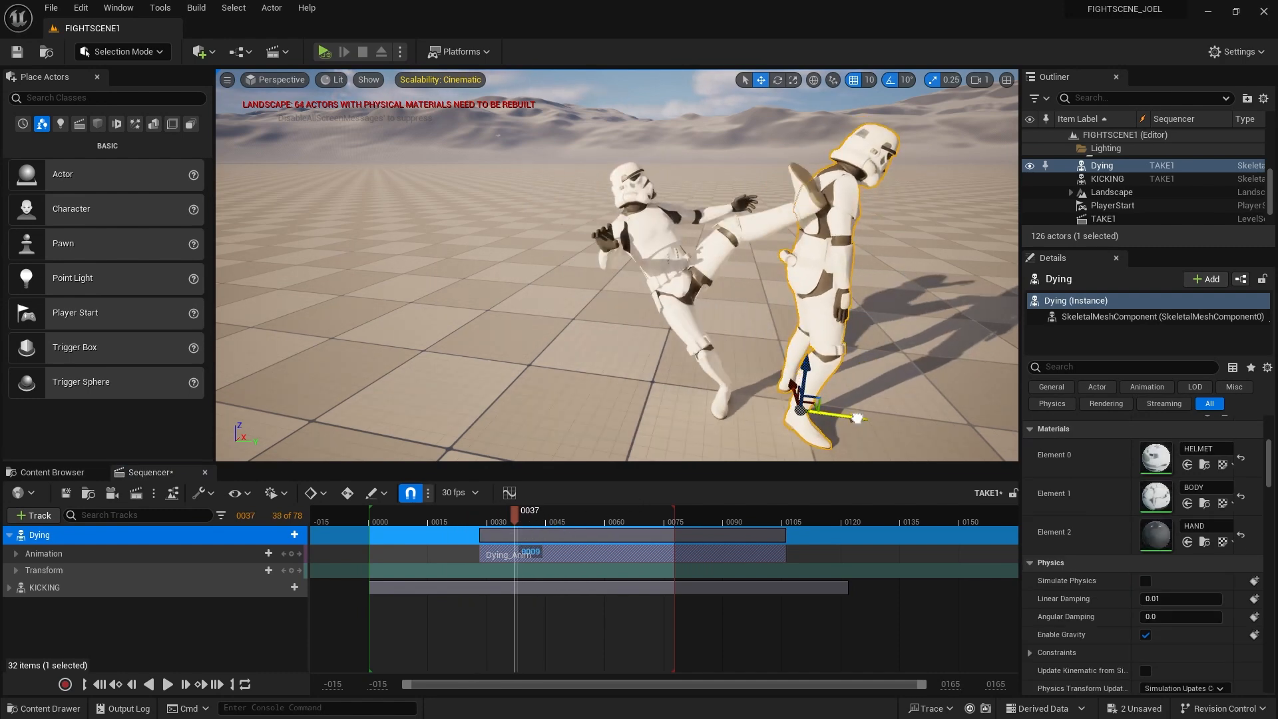
pyautogui.moveTo(859, 418); pyautogui.dragTo(864, 418)
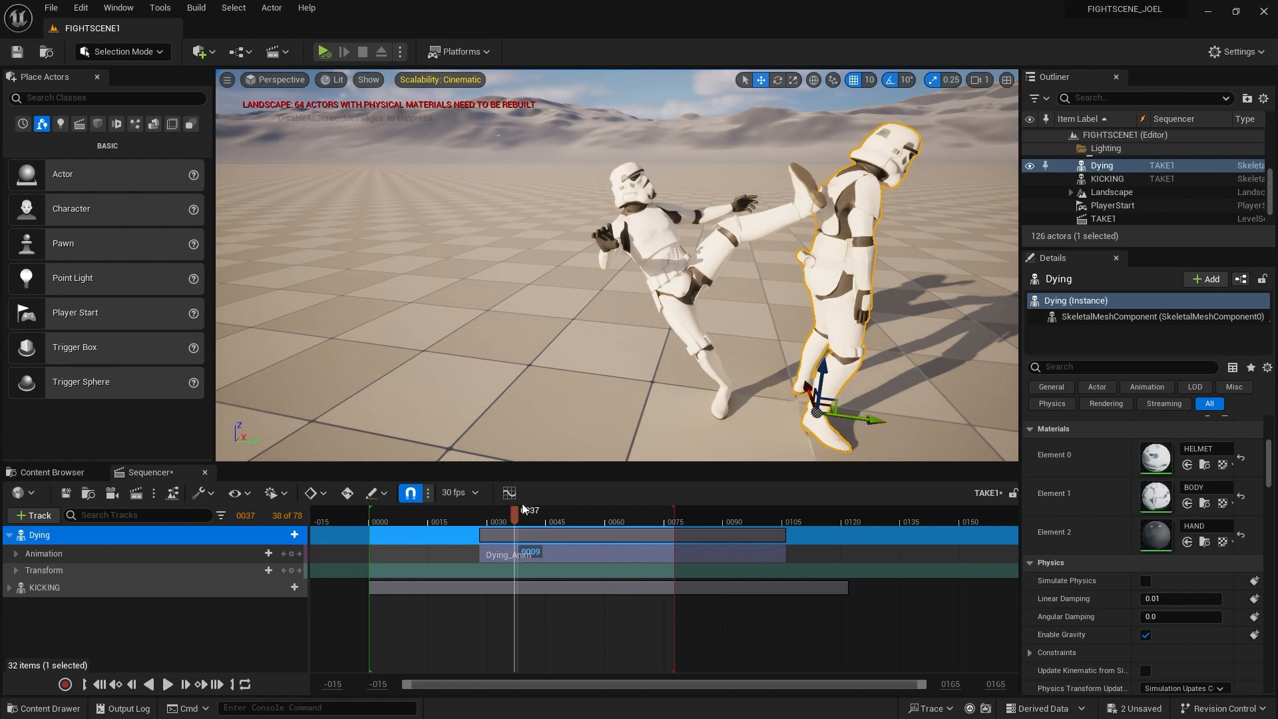
pyautogui.moveTo(506, 514)
pyautogui.mouseDown()
pyautogui.moveTo(472, 515)
pyautogui.moveTo(523, 524)
pyautogui.mouseUp()
pyautogui.moveTo(517, 525); pyautogui.dragTo(392, 545)
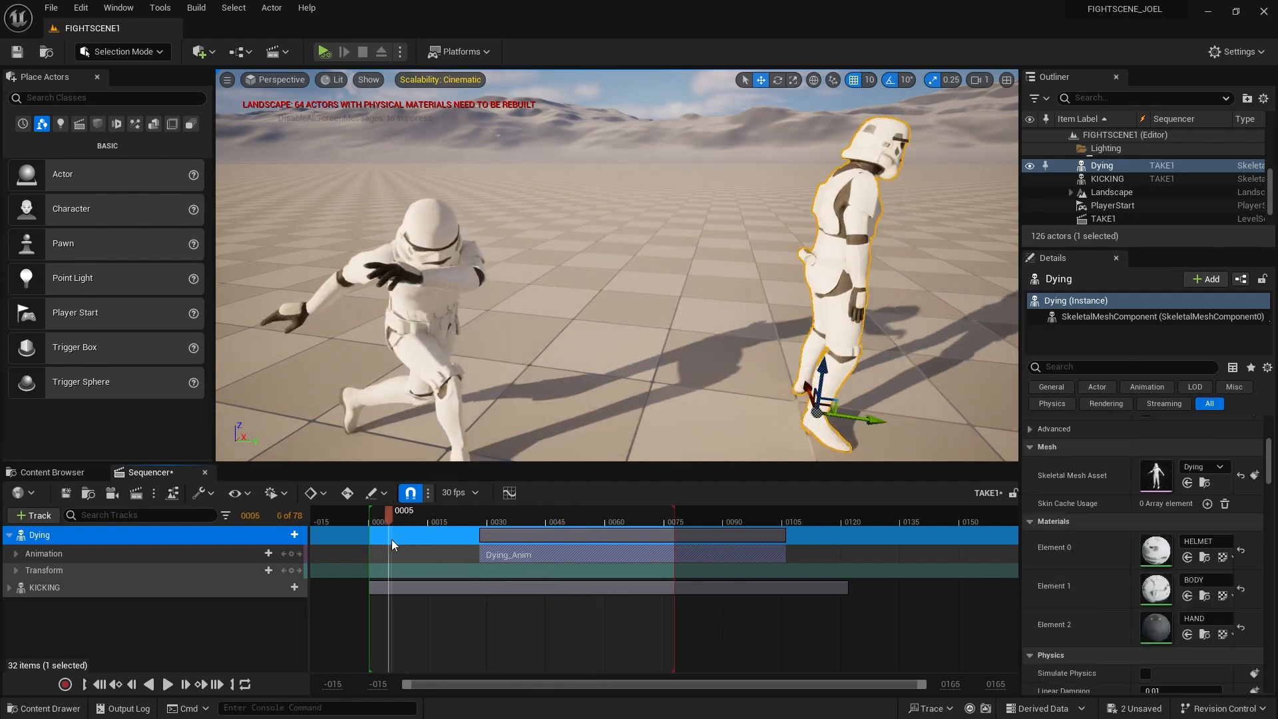
# Play the TAKE1 sequence twice to see where the Dying animation gets cut off
pyautogui.click(168, 684)
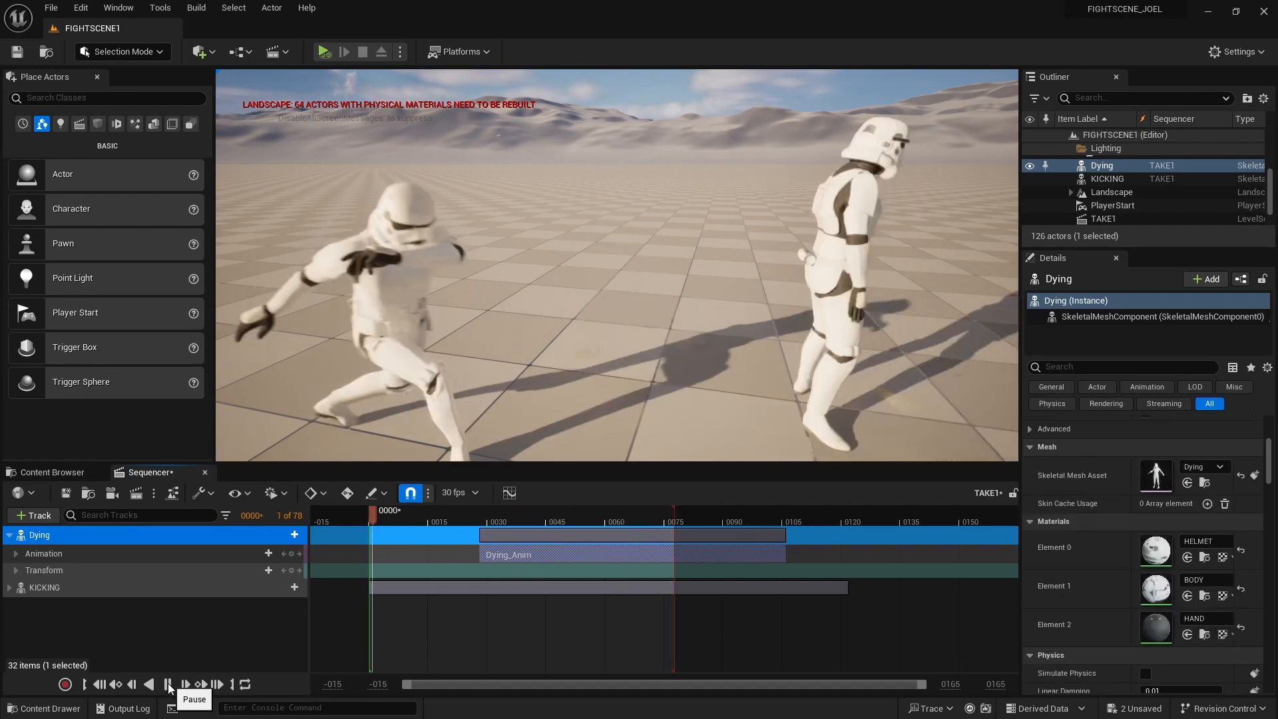
pyautogui.click(168, 684)
pyautogui.click(169, 684)
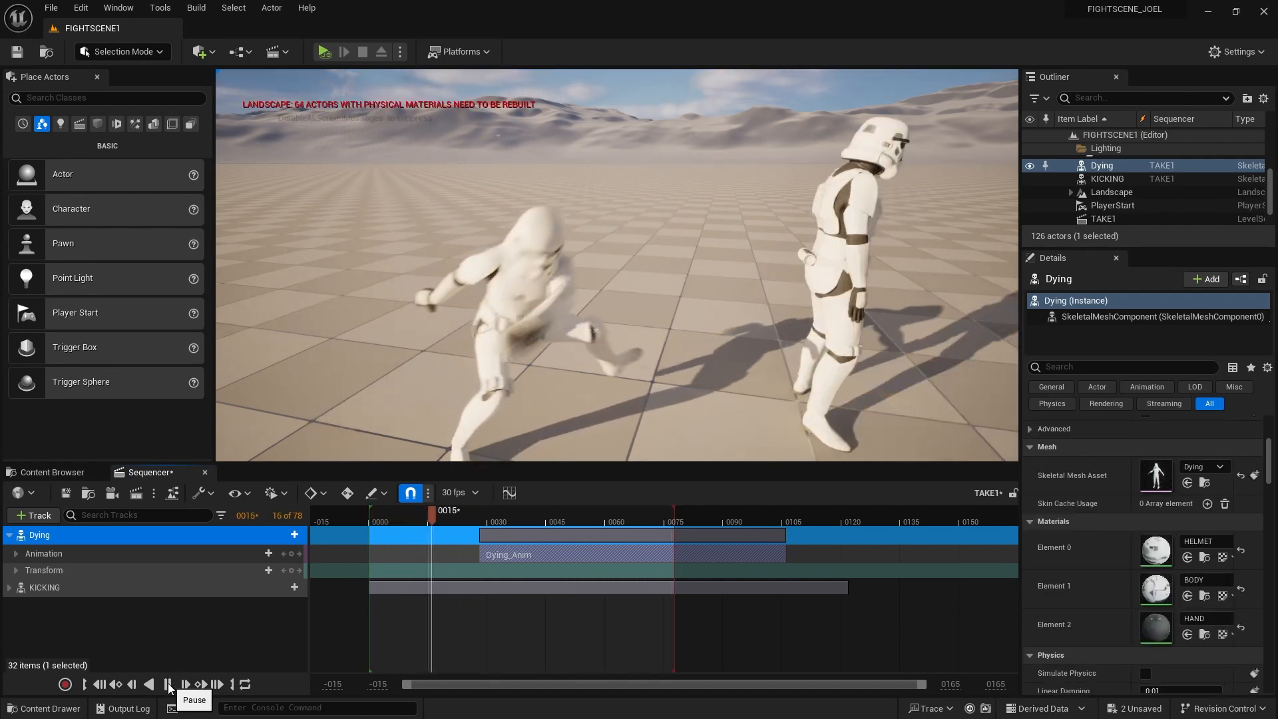
pyautogui.click(168, 684)
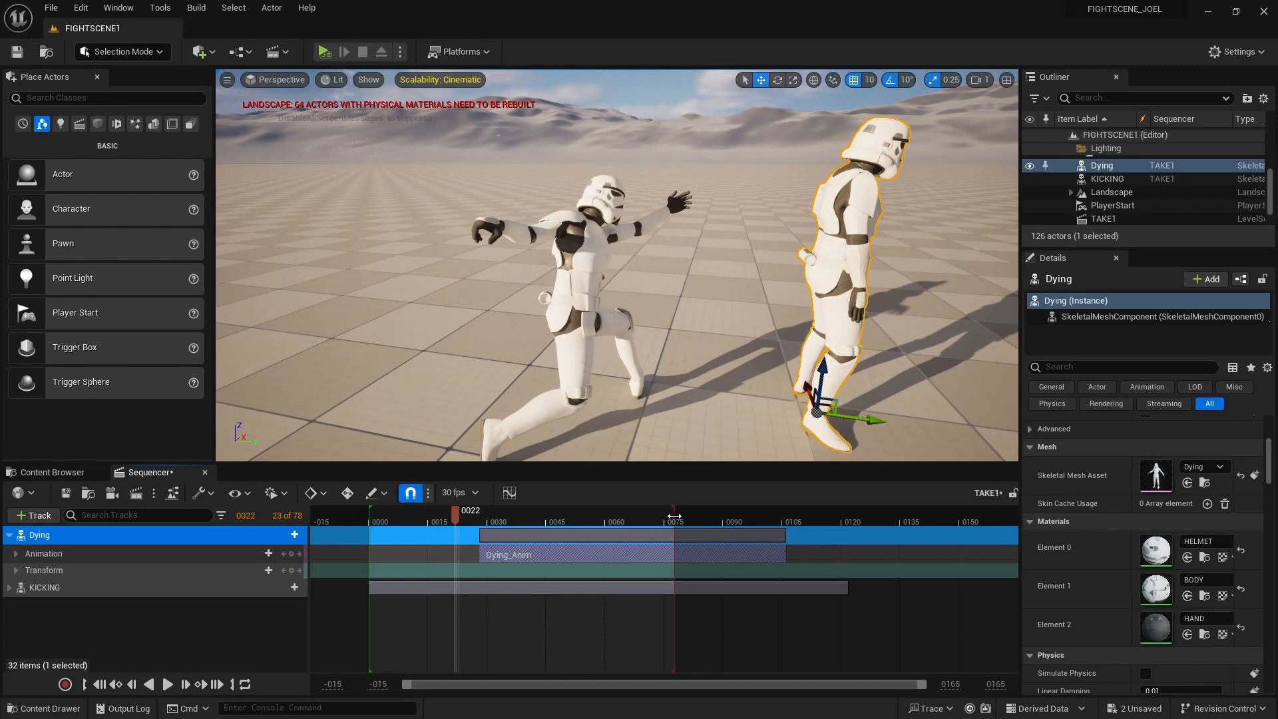
# Drag the playback end from 0075 to about frame 0105, then replay the full sequence from the start
pyautogui.moveTo(674, 516); pyautogui.dragTo(788, 515)
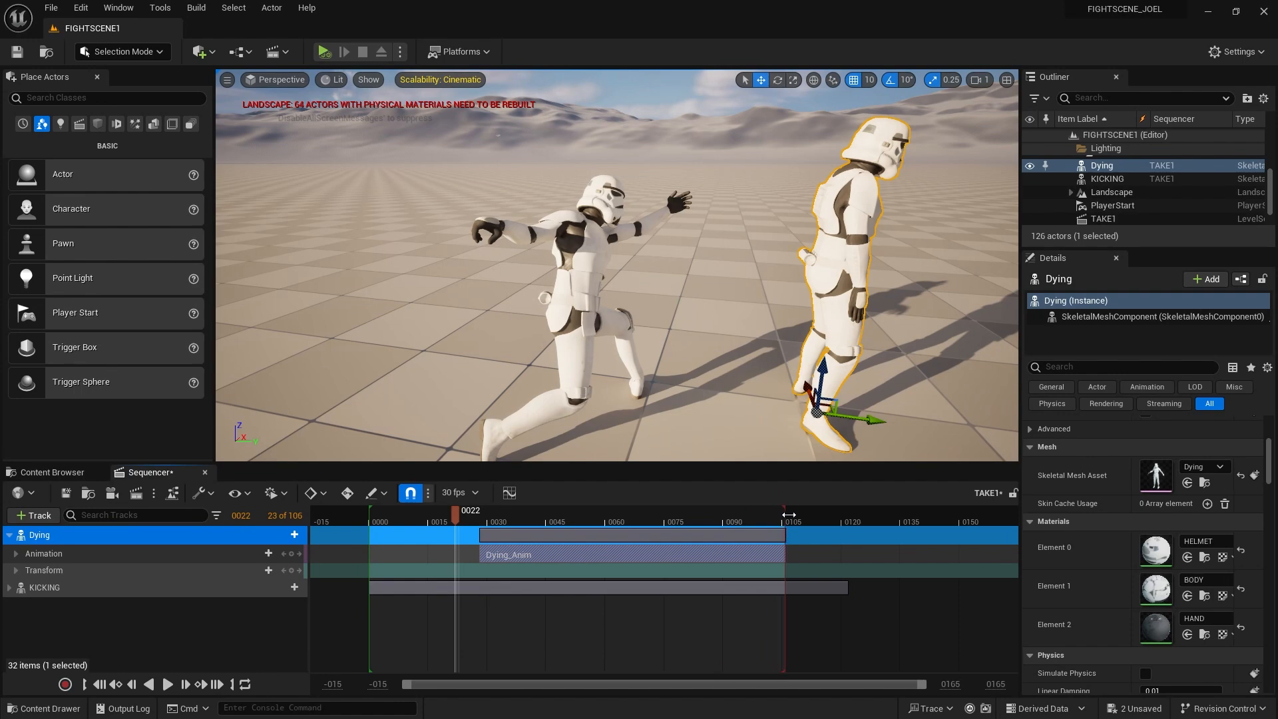
pyautogui.moveTo(454, 522); pyautogui.dragTo(739, 522)
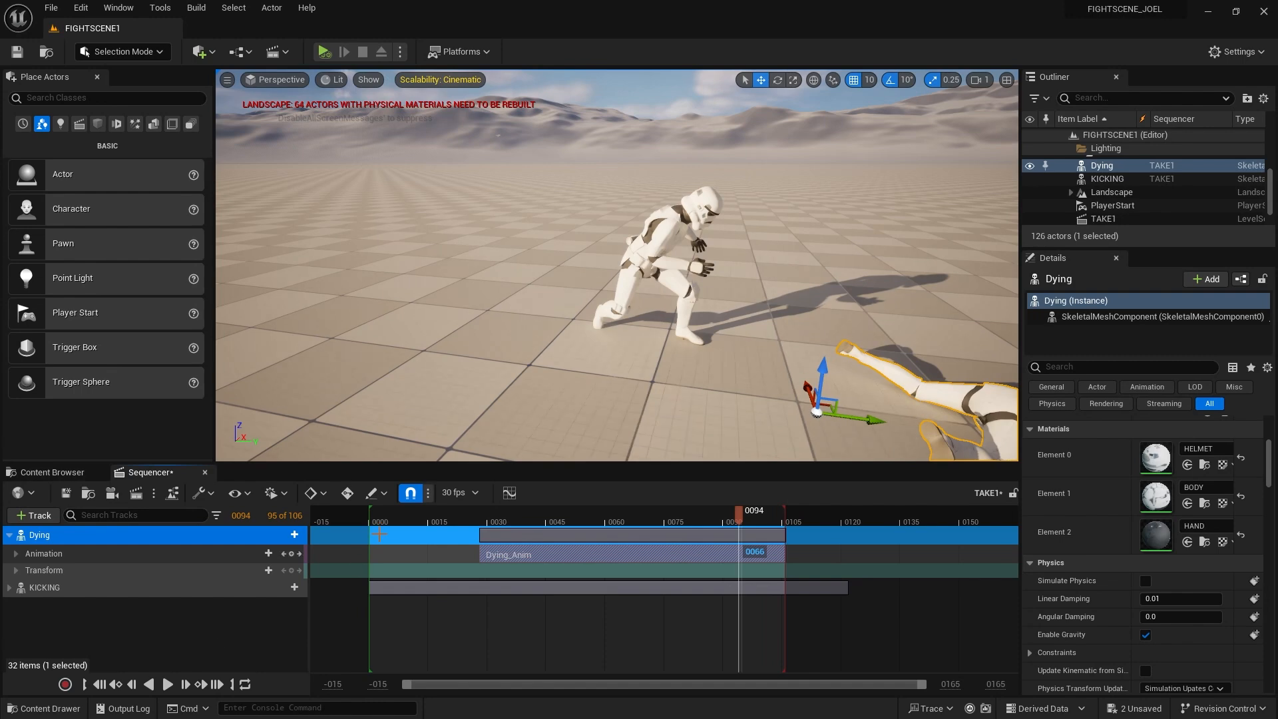
pyautogui.moveTo(388, 521); pyautogui.dragTo(373, 522)
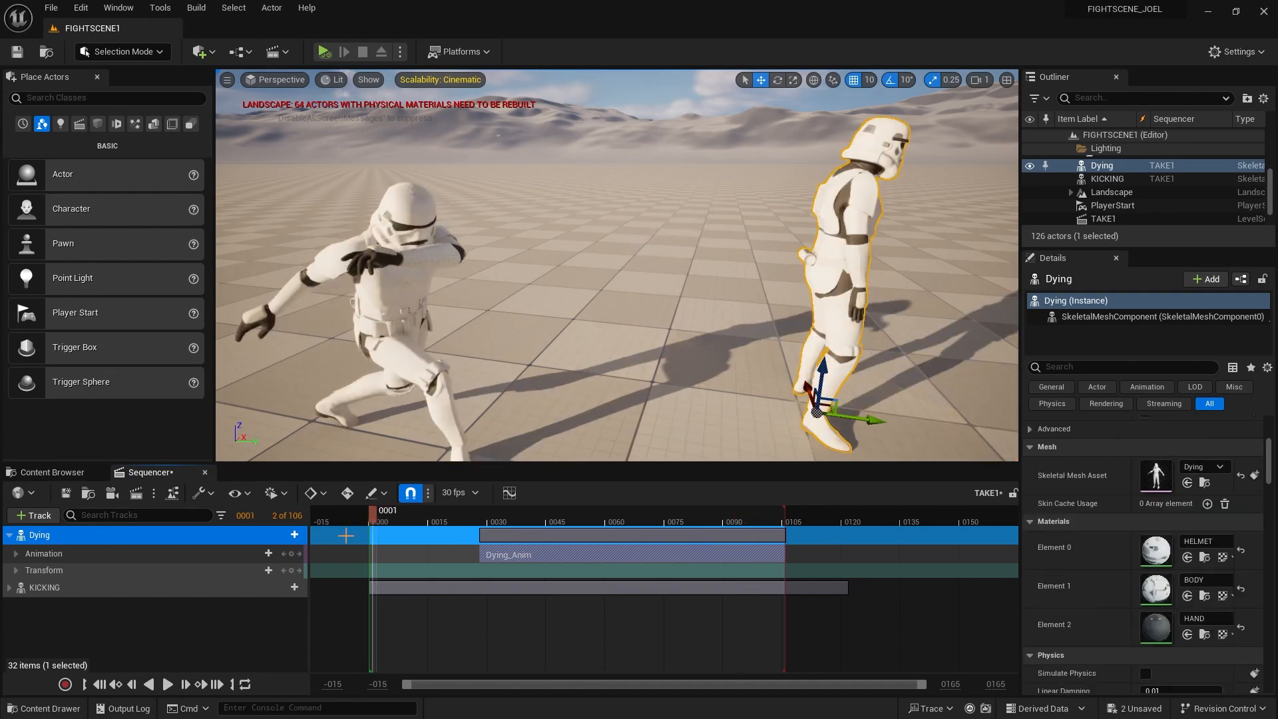
pyautogui.click(167, 684)
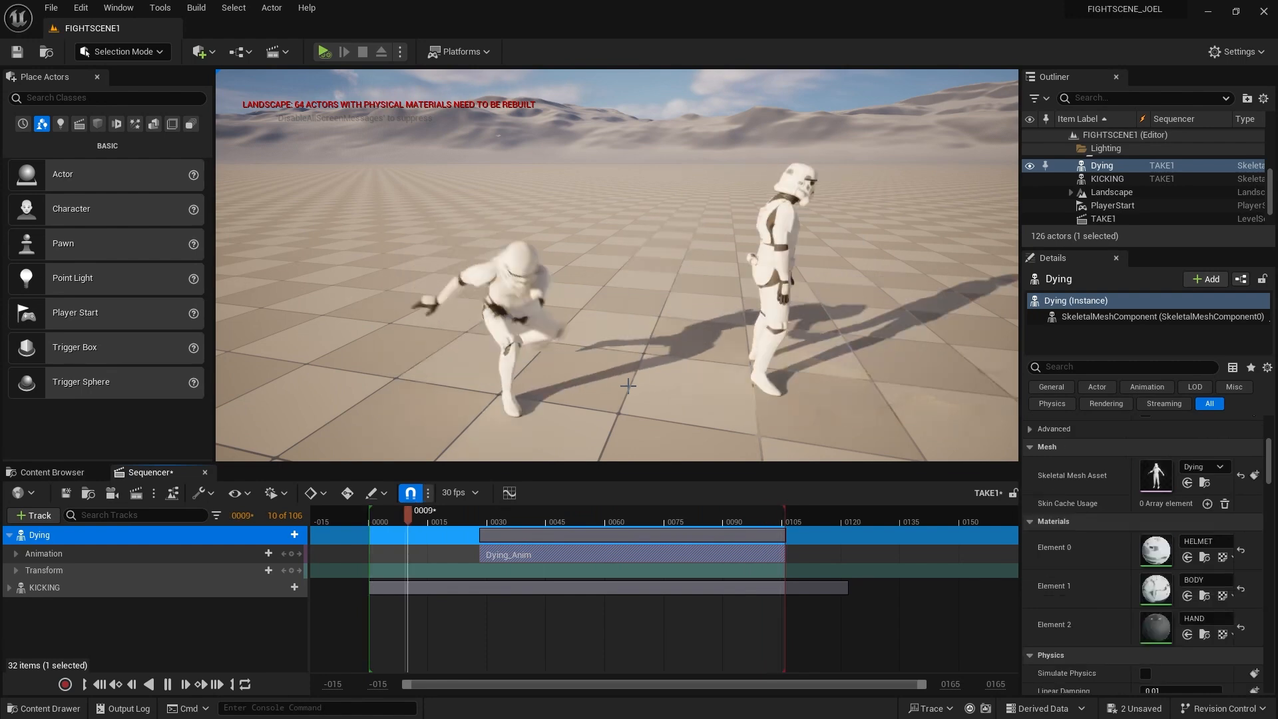
pyautogui.click(167, 684)
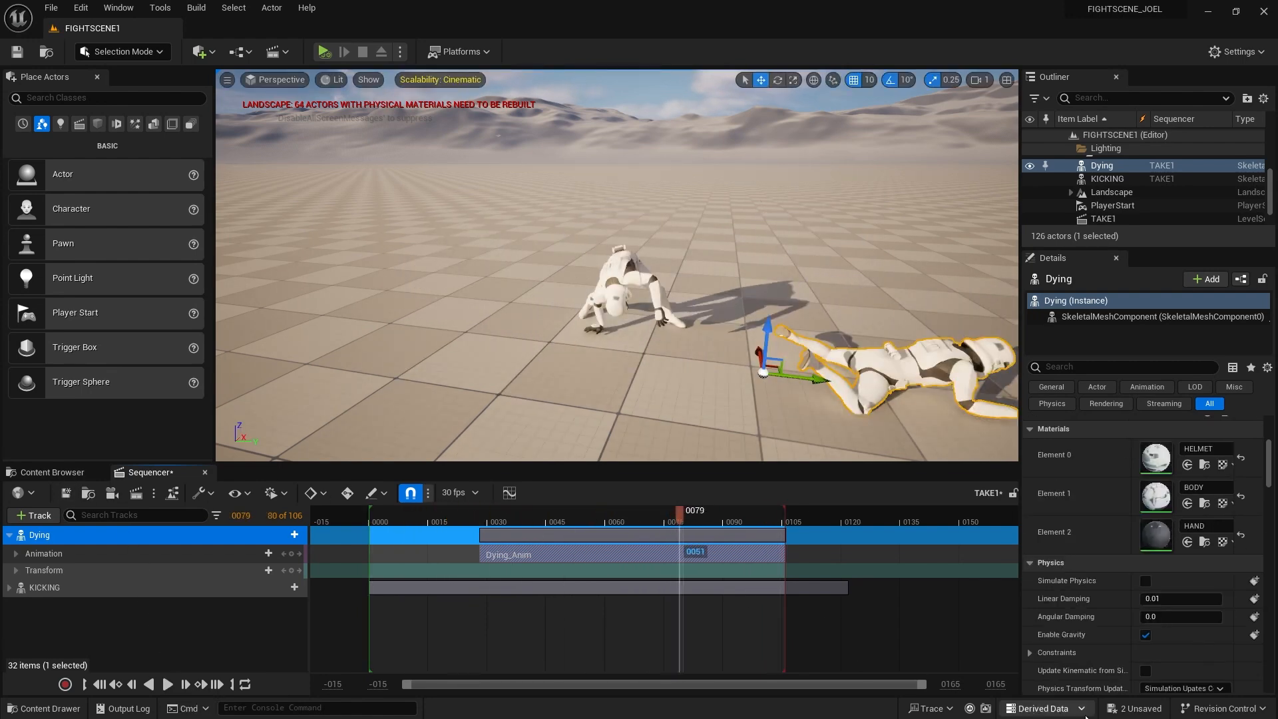
# Save the Dying actor and TAKE1 sequence with Save Selected from the 2 Unsaved list
pyautogui.click(1132, 708)
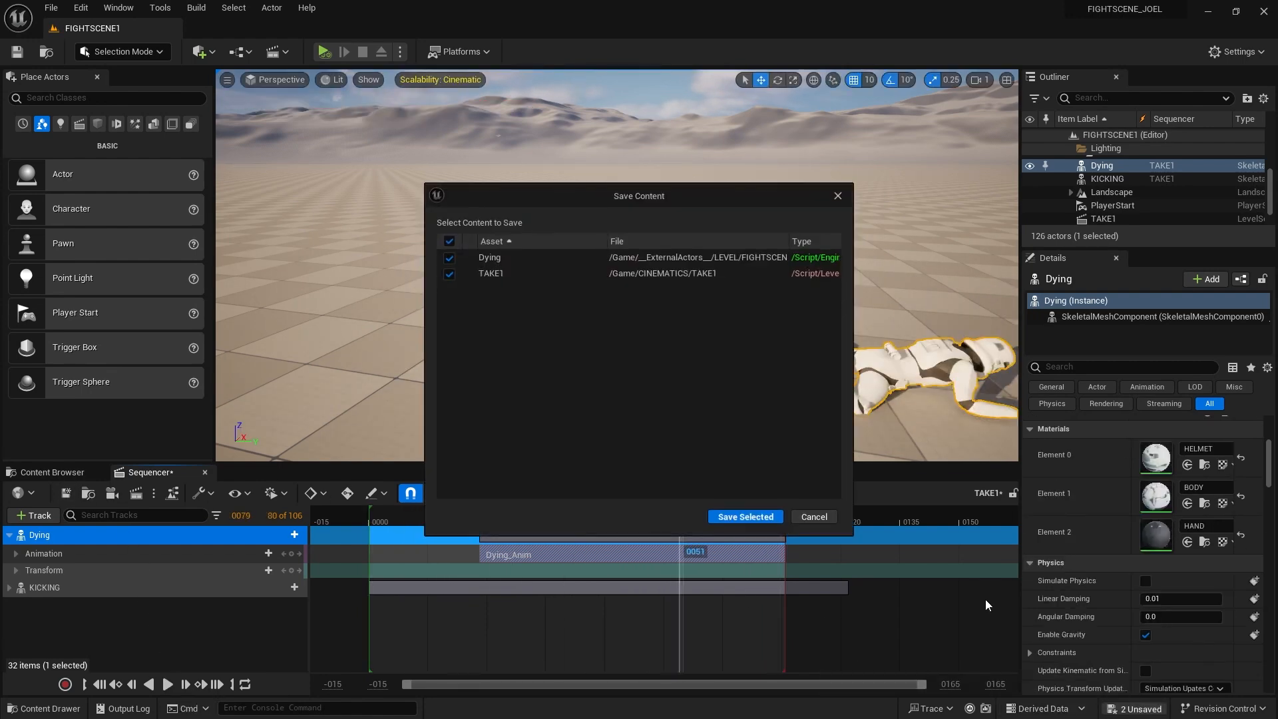
pyautogui.click(759, 518)
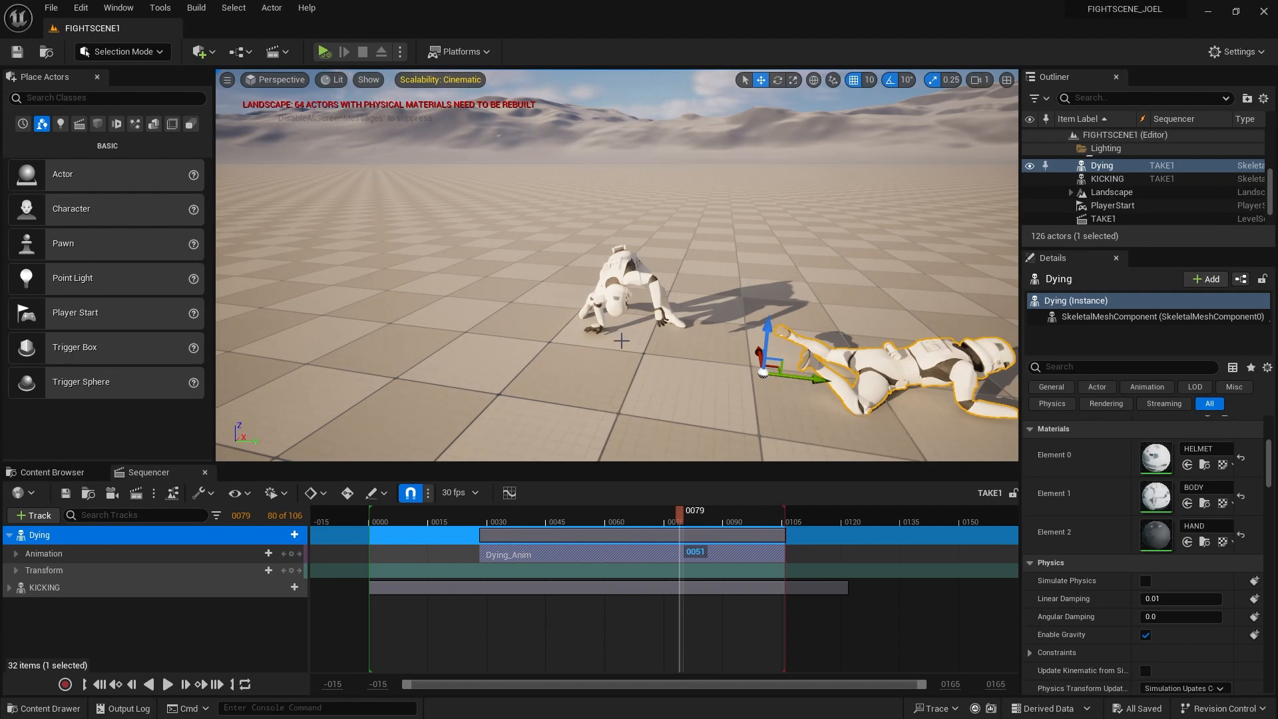
pyautogui.moveTo(695, 381); pyautogui.dragTo(751, 421, button='middle')
pyautogui.moveTo(667, 524); pyautogui.dragTo(372, 533)
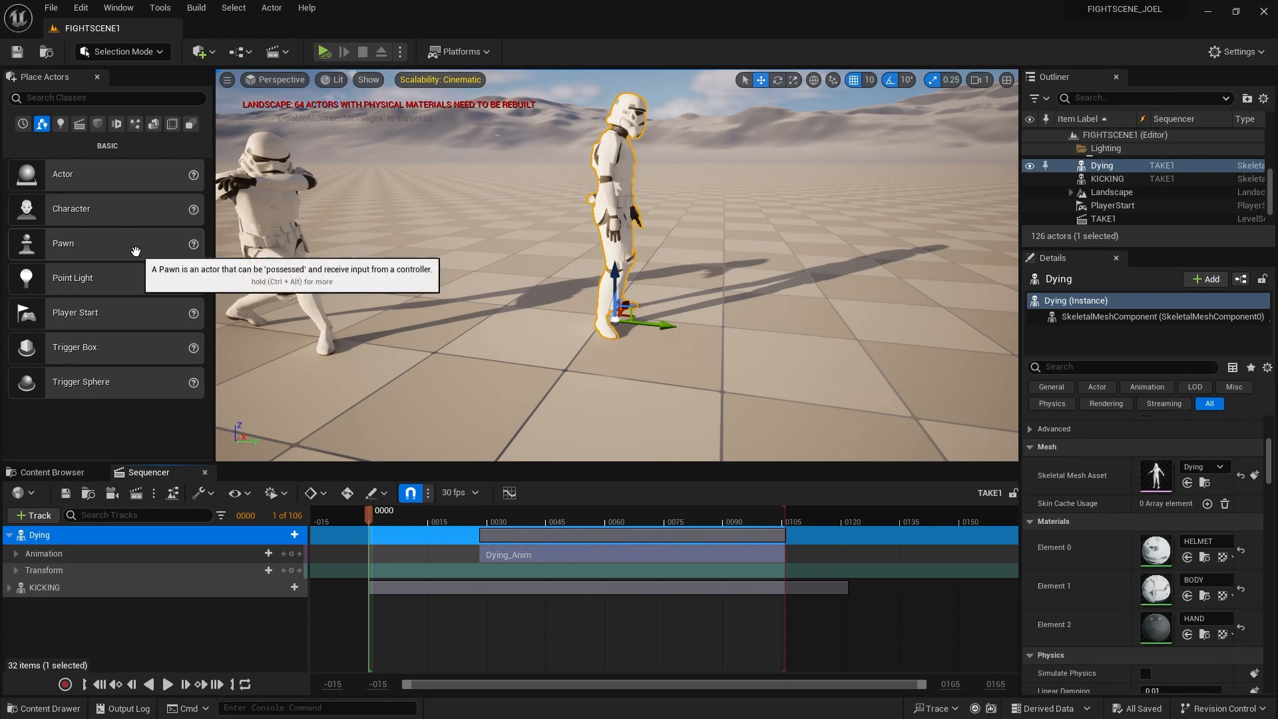
# Add a Cine Camera Actor to the level from the Cinematic actors
pyautogui.click(80, 124)
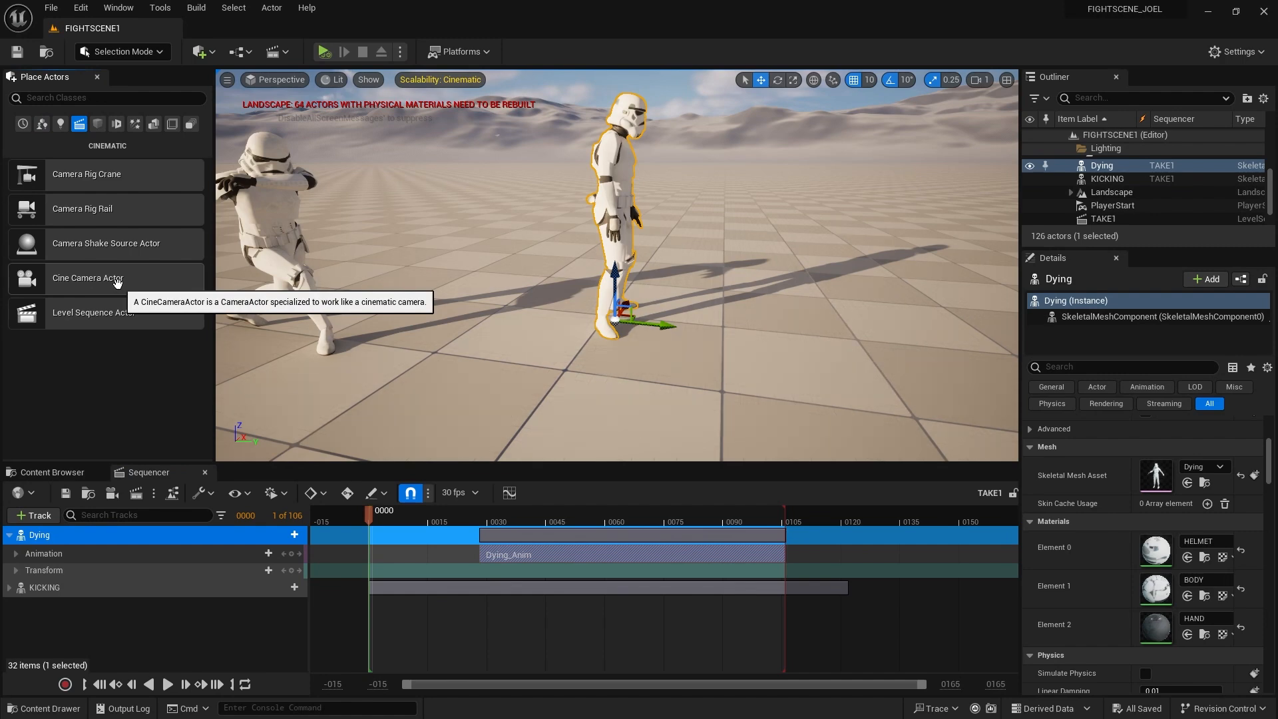
pyautogui.click(201, 51)
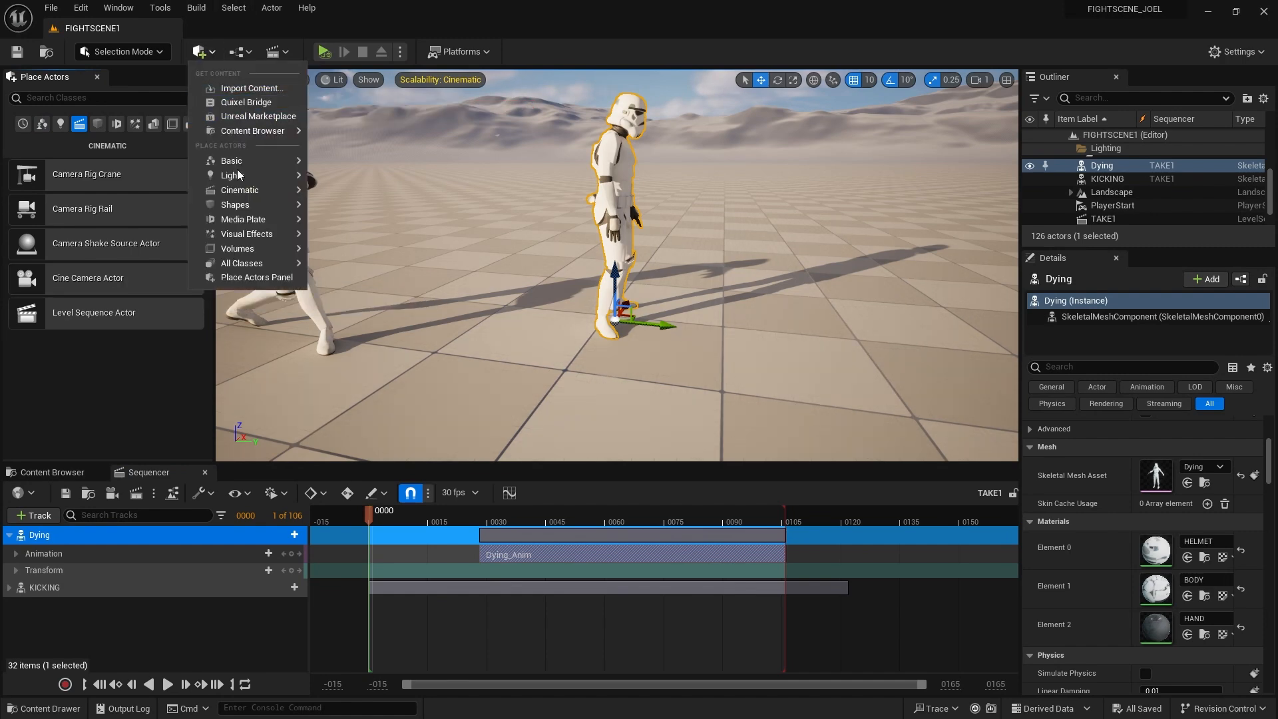
pyautogui.moveTo(251, 191)
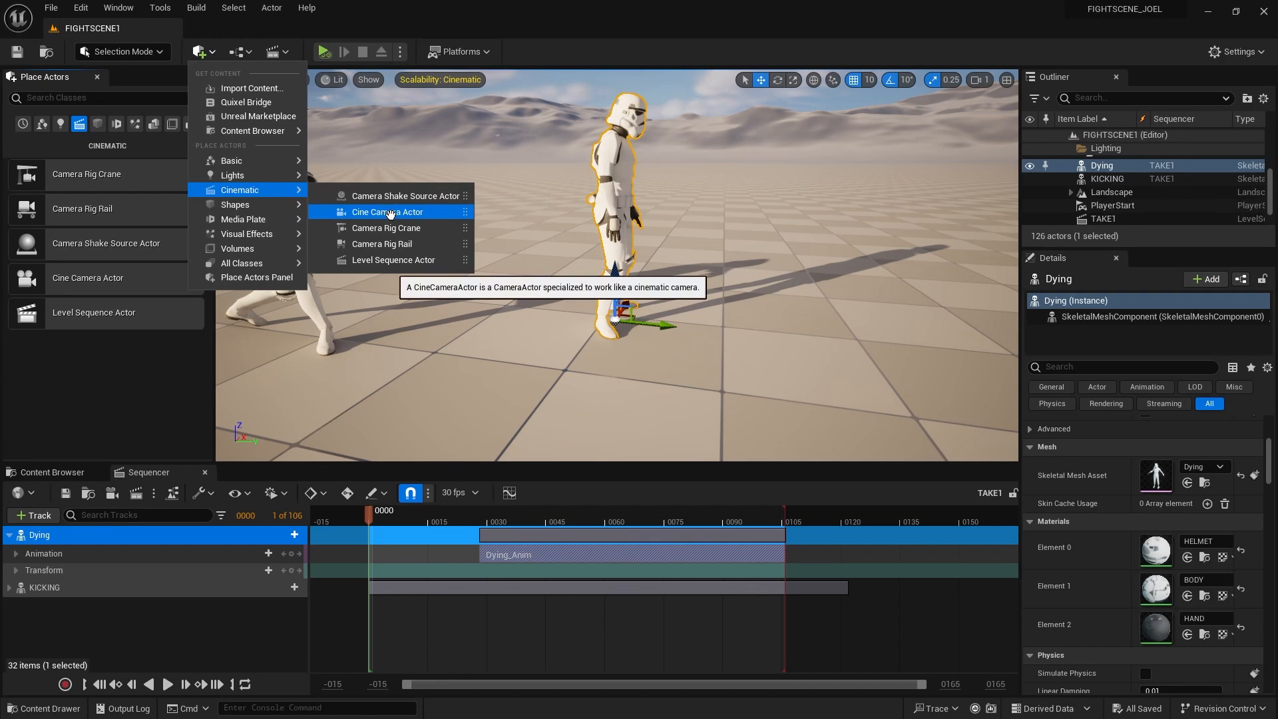
pyautogui.click(390, 213)
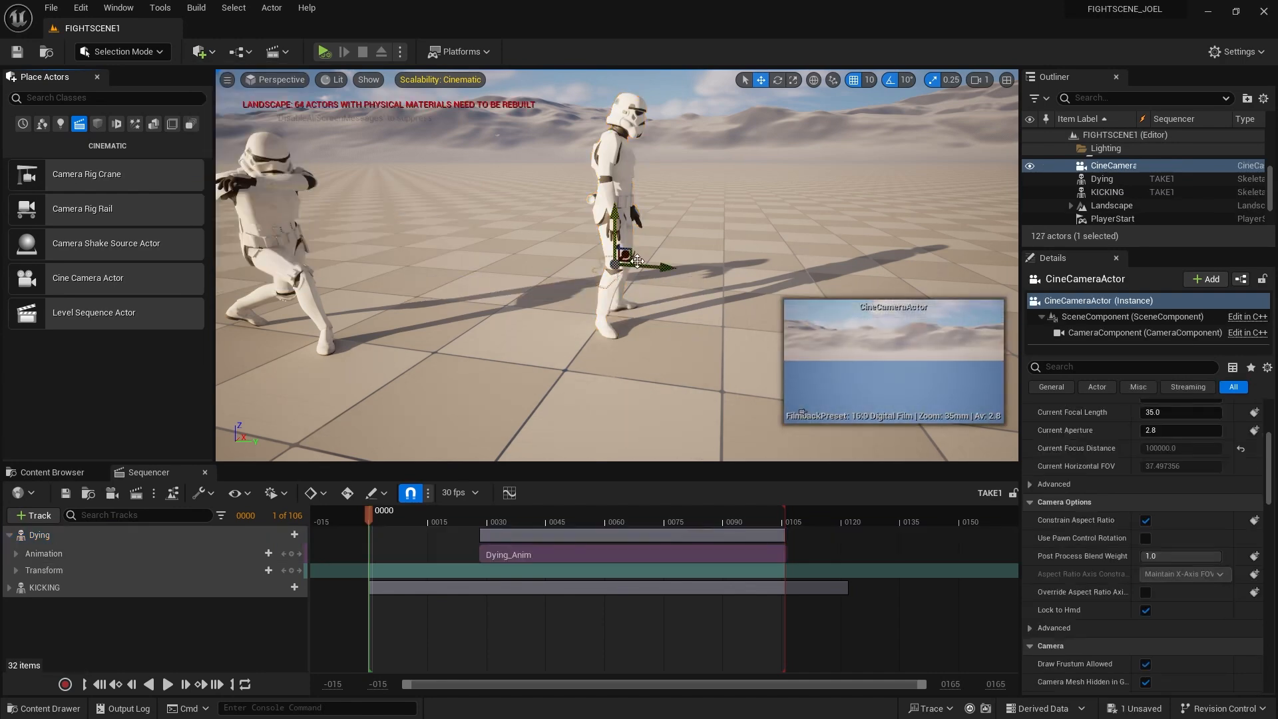
# Delete that first camera and drag a new Cine Camera Actor onto the ground beside the stormtrooper
pyautogui.press('d')
pyautogui.press('w')
pyautogui.moveTo(580, 253); pyautogui.dragTo(580, 253, button='right')
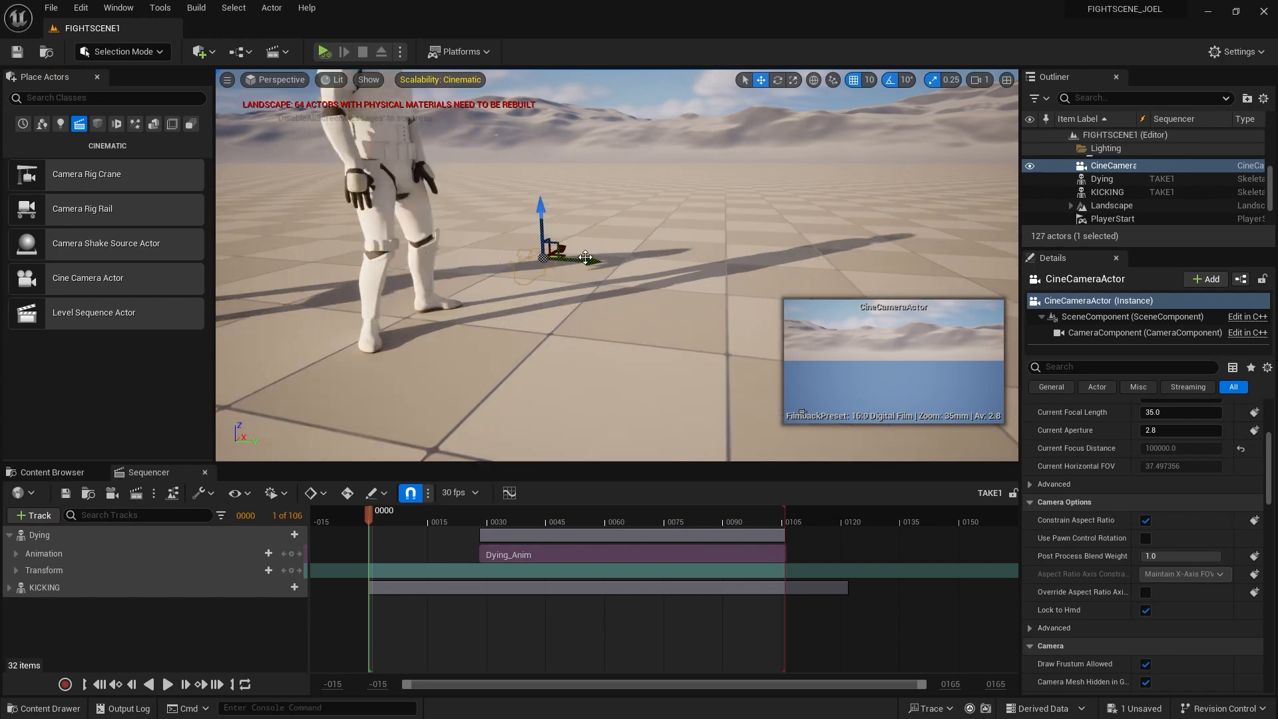
pyautogui.moveTo(541, 213); pyautogui.dragTo(532, 148)
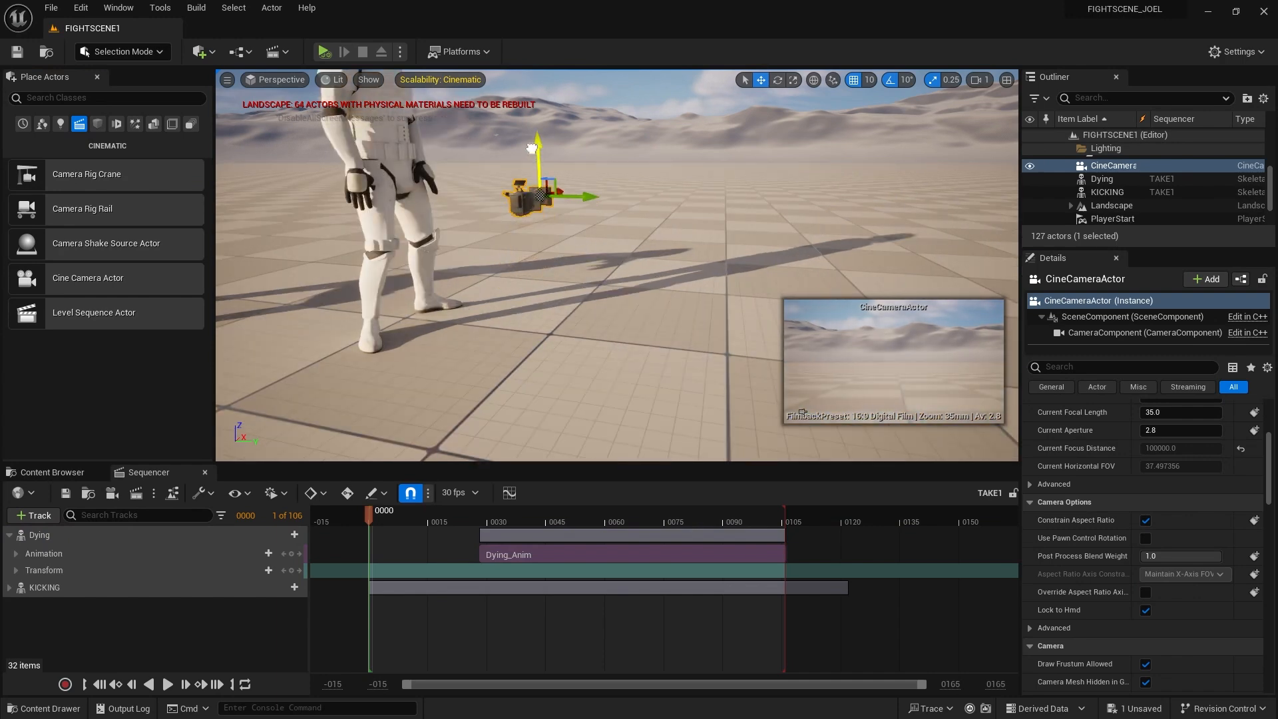
pyautogui.press('Delete')
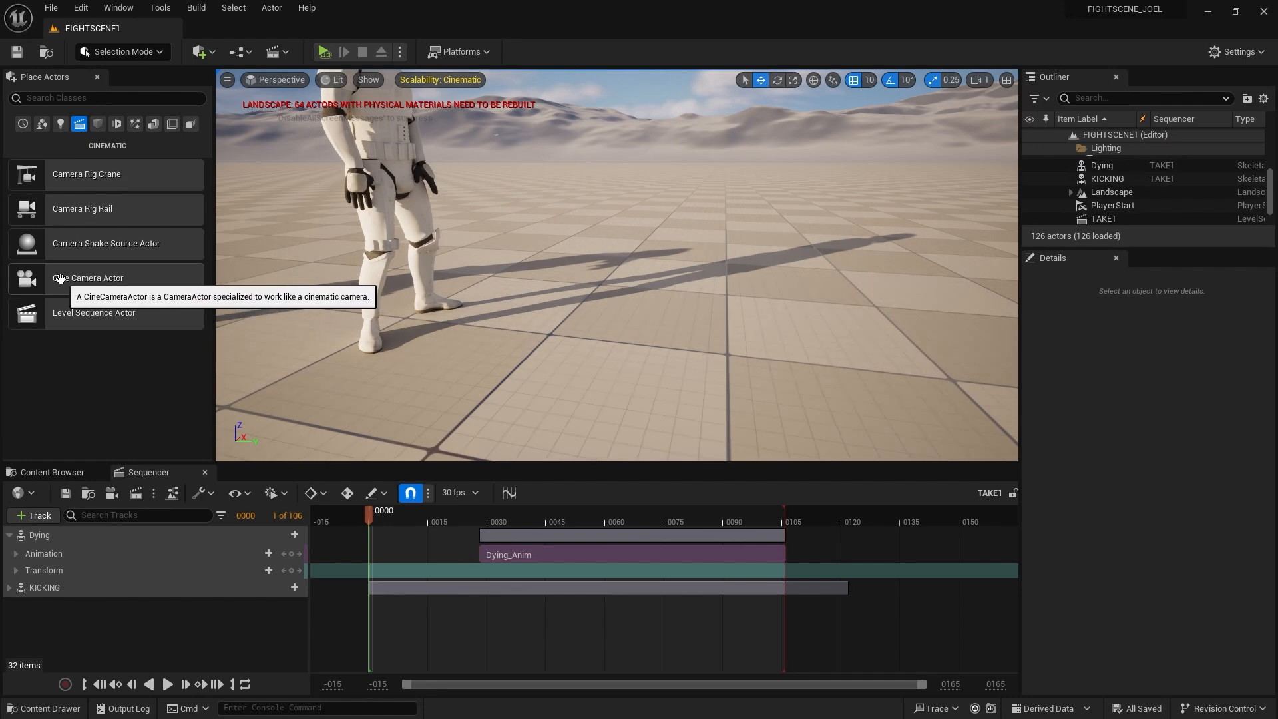
pyautogui.moveTo(88, 278); pyautogui.dragTo(623, 199)
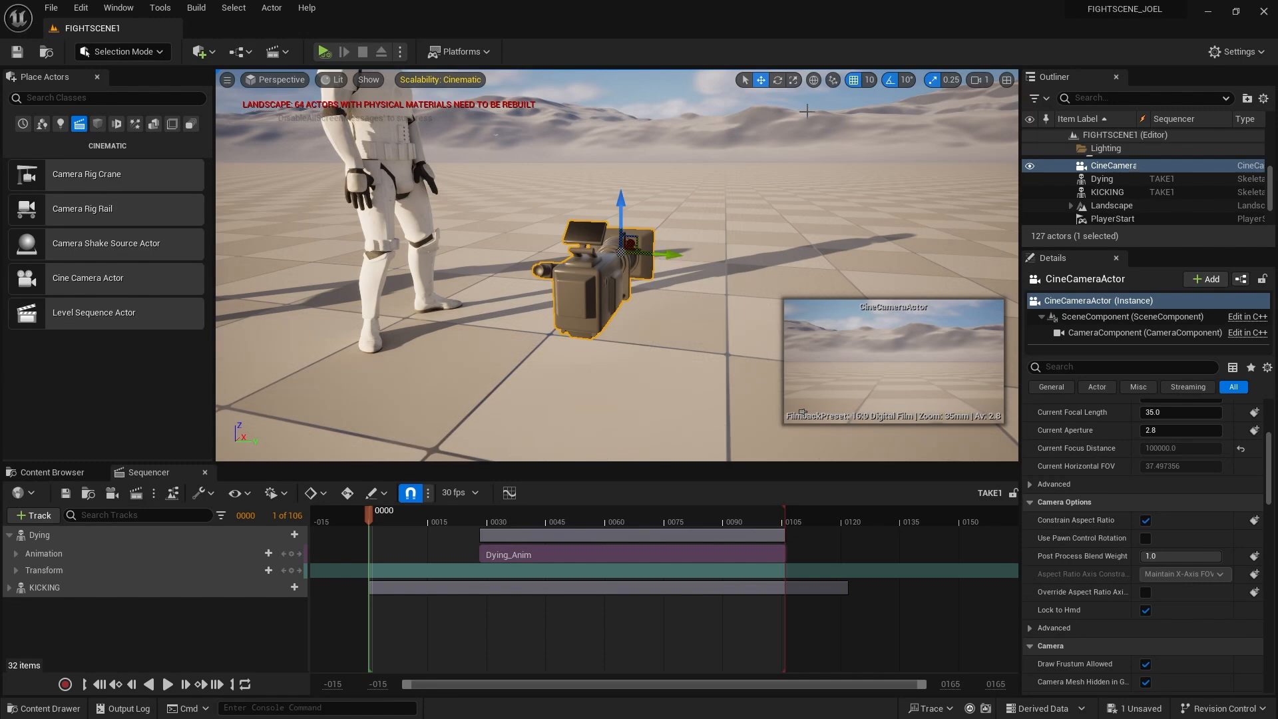
# Rotate the cine camera's yaw so it faces the stormtrooper
pyautogui.click(777, 79)
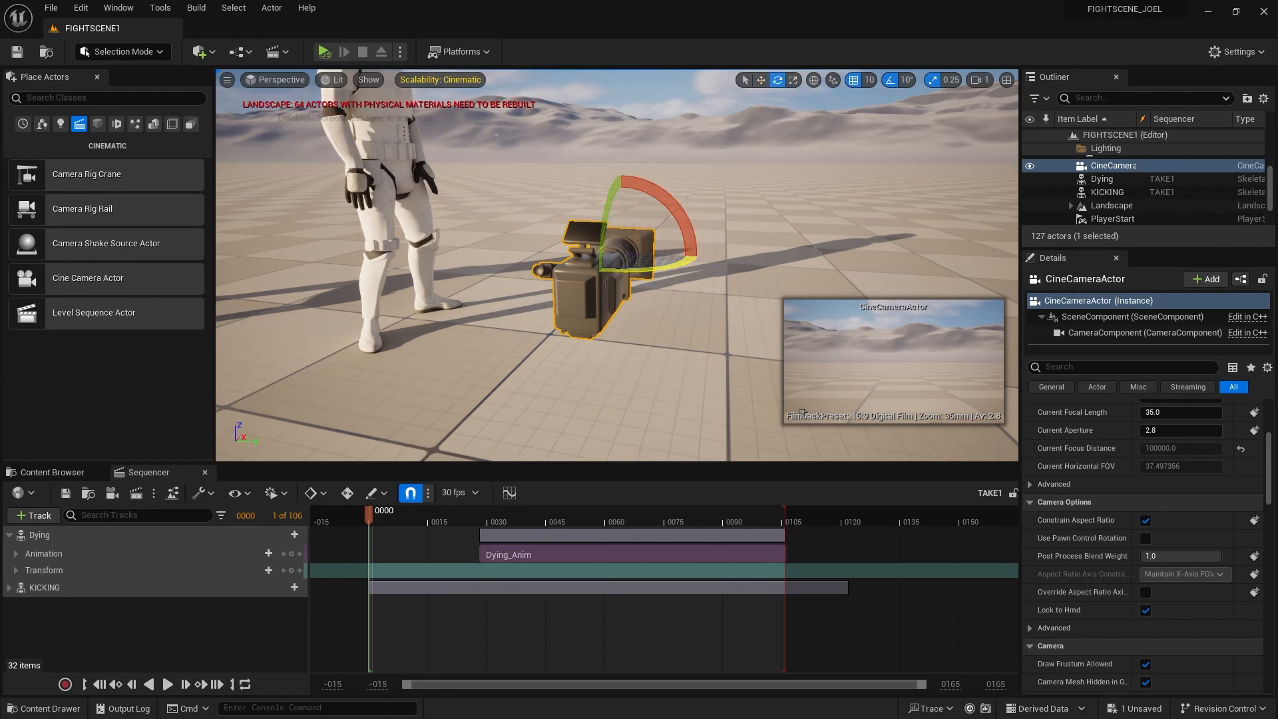
pyautogui.moveTo(666, 263); pyautogui.dragTo(550, 273)
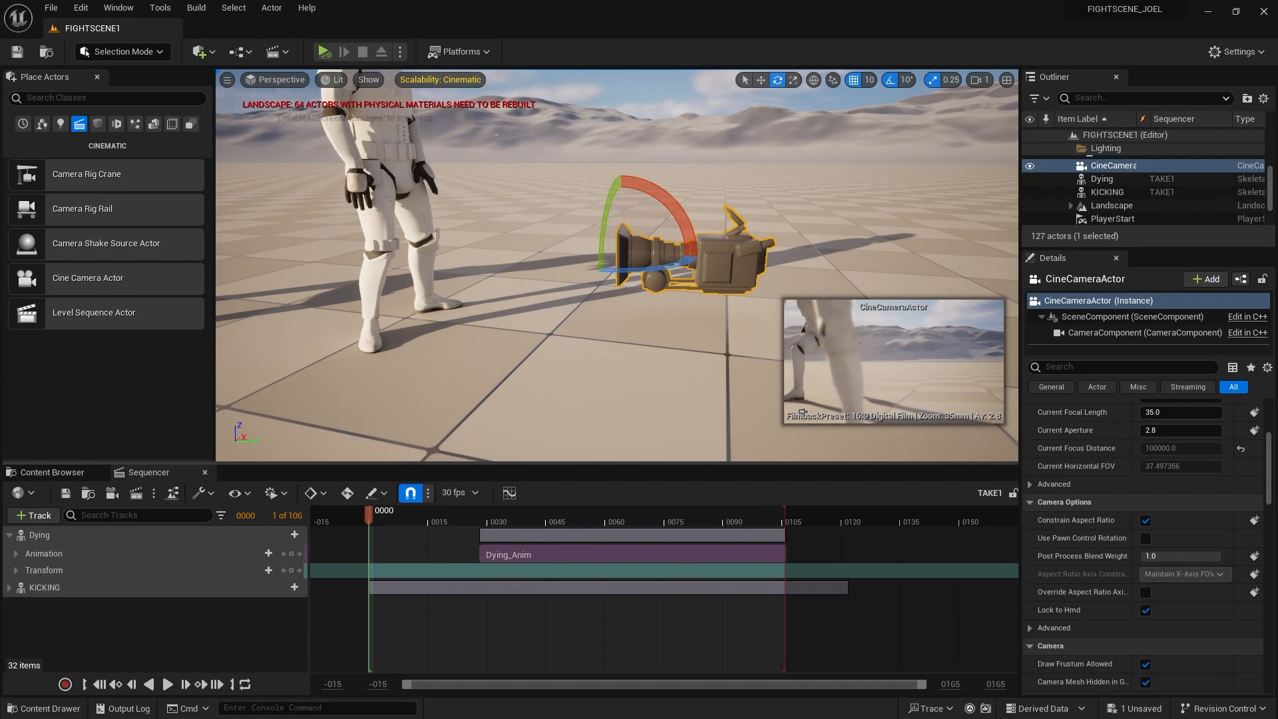
pyautogui.click(40, 535)
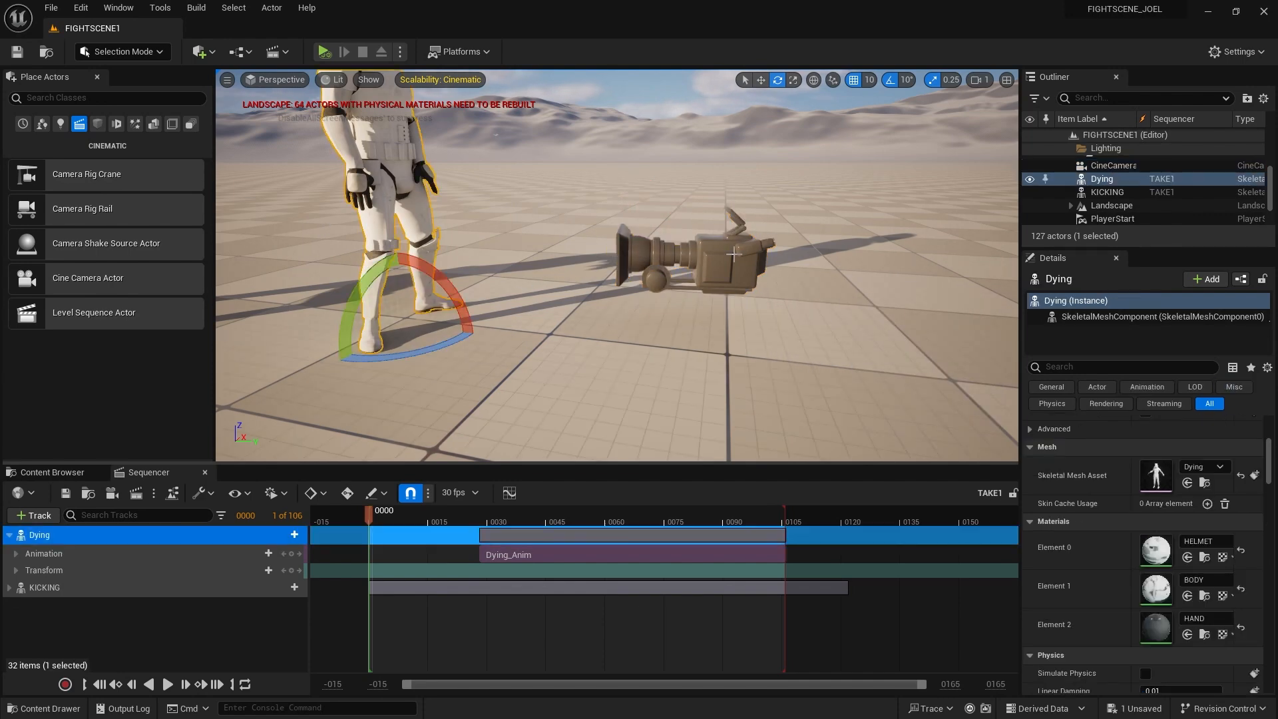
pyautogui.click(733, 253)
pyautogui.press('w')
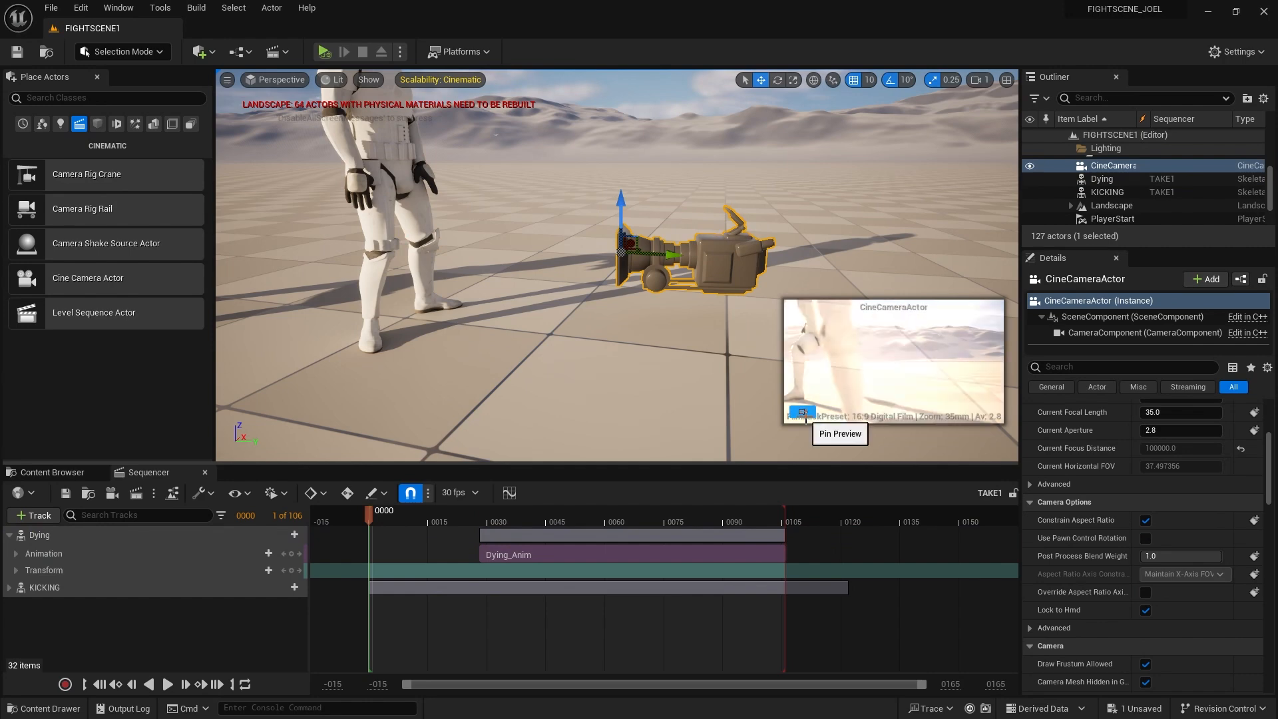
# Pin the camera's preview inset and slide the camera sideways along the floor
pyautogui.click(804, 413)
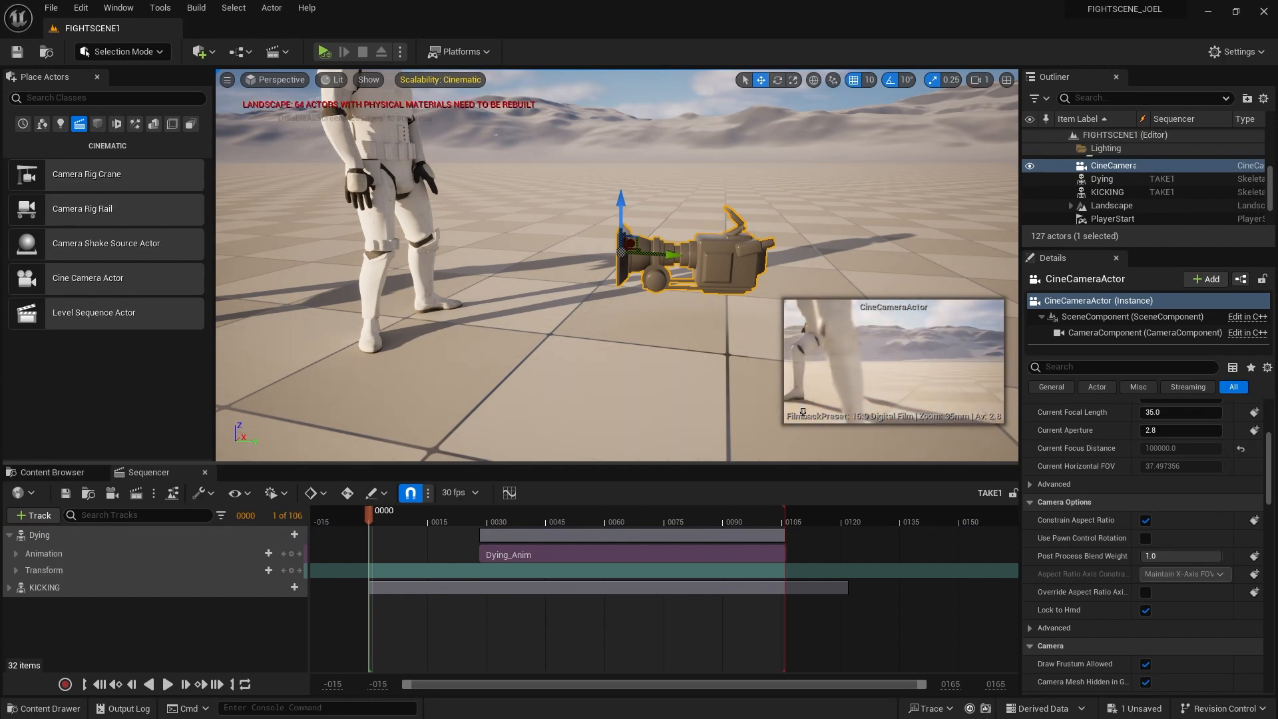
pyautogui.click(561, 276)
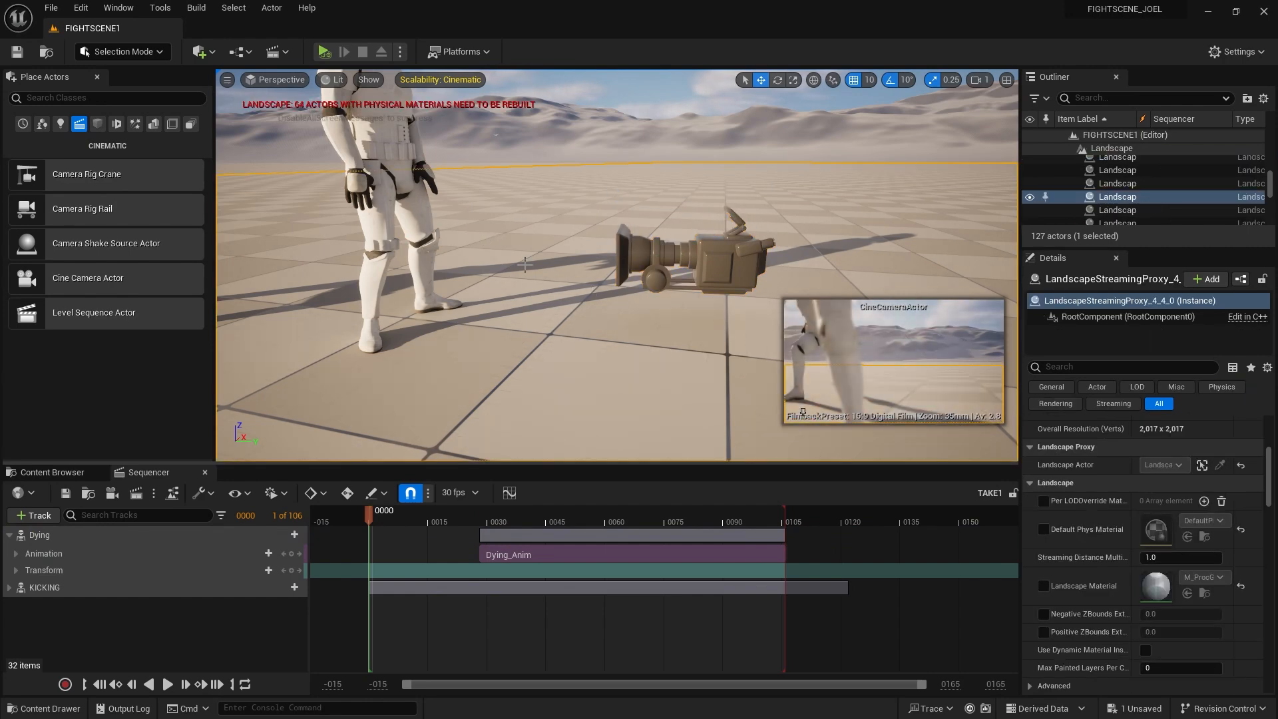
pyautogui.moveTo(547, 288); pyautogui.dragTo(723, 265)
pyautogui.click(645, 269)
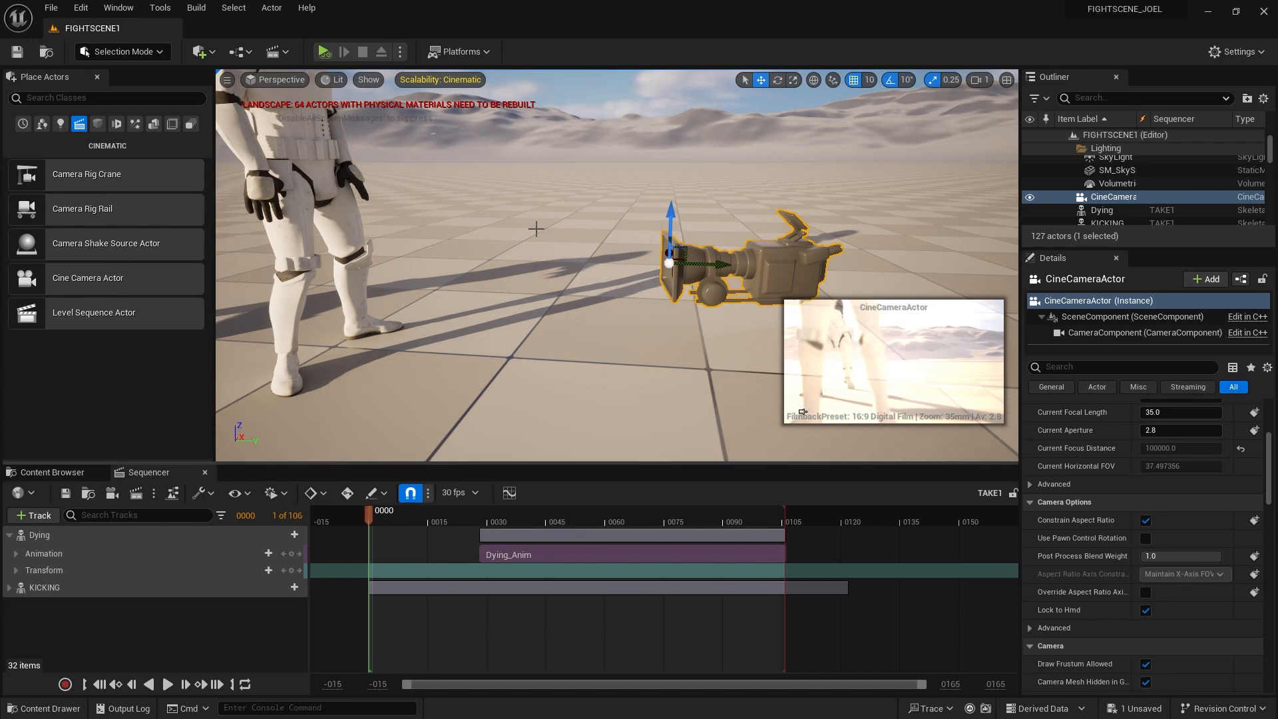
# Pilot the CineCameraActor from the Perspective menu to see its shot
pyautogui.click(604, 304)
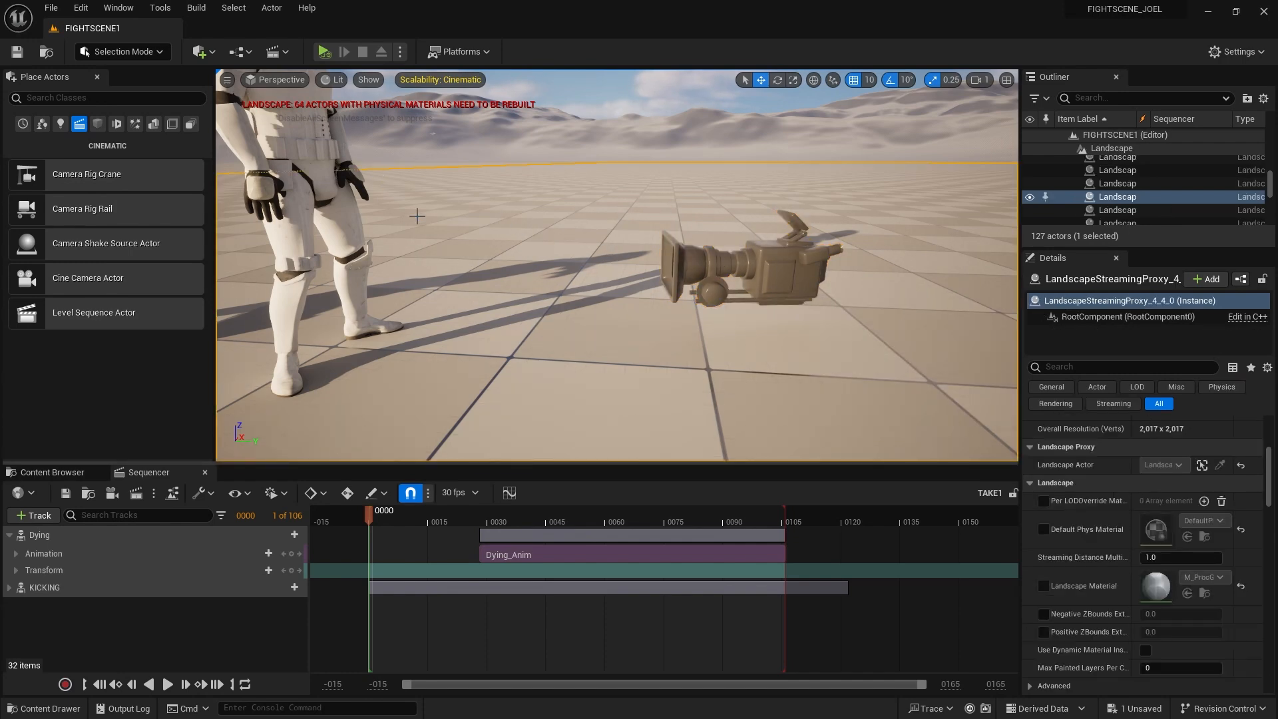
pyautogui.click(274, 81)
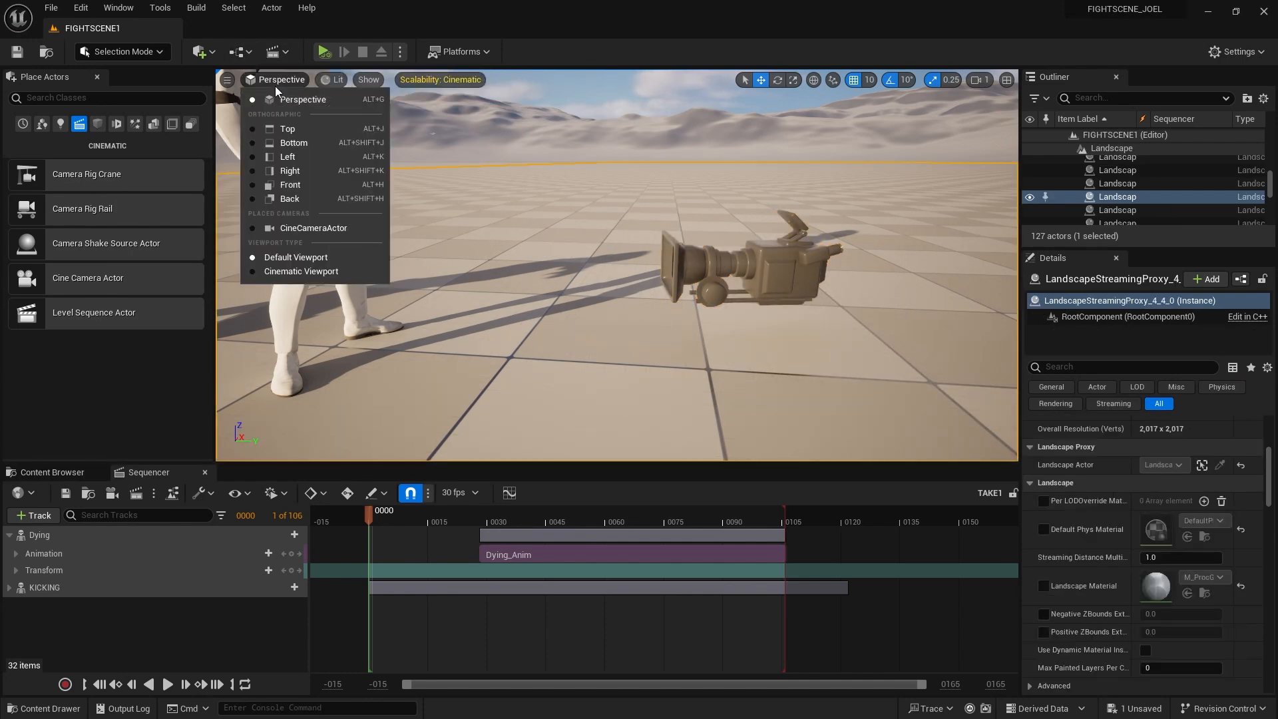
pyautogui.click(322, 228)
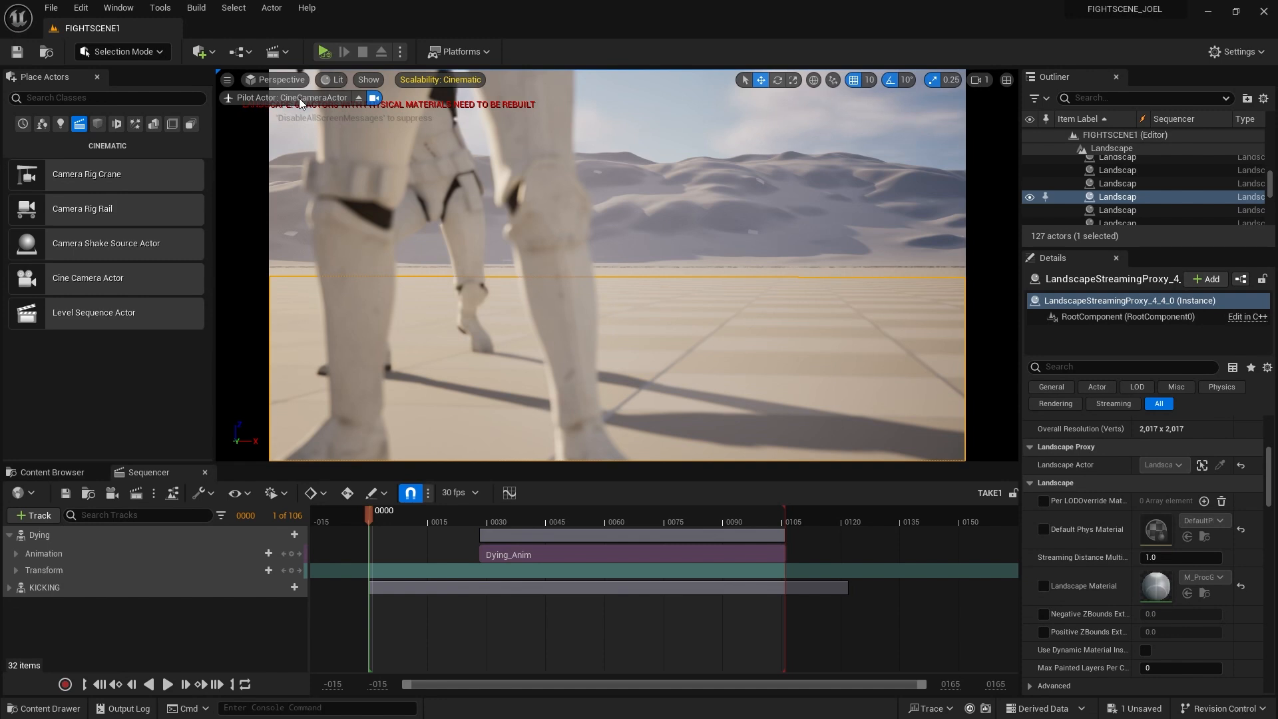
# Eject from the camera and fly back to a wider view of both troopers and the camera
pyautogui.click(359, 97)
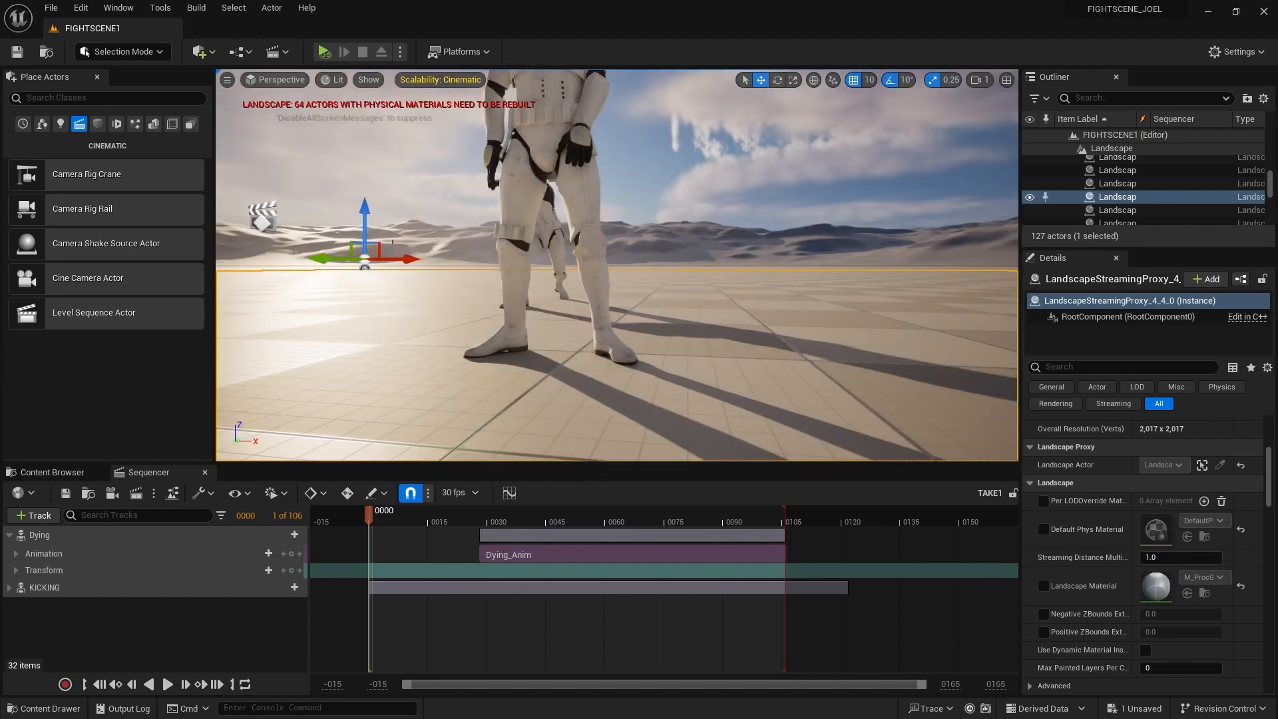
pyautogui.scroll(-5, 464, 273)
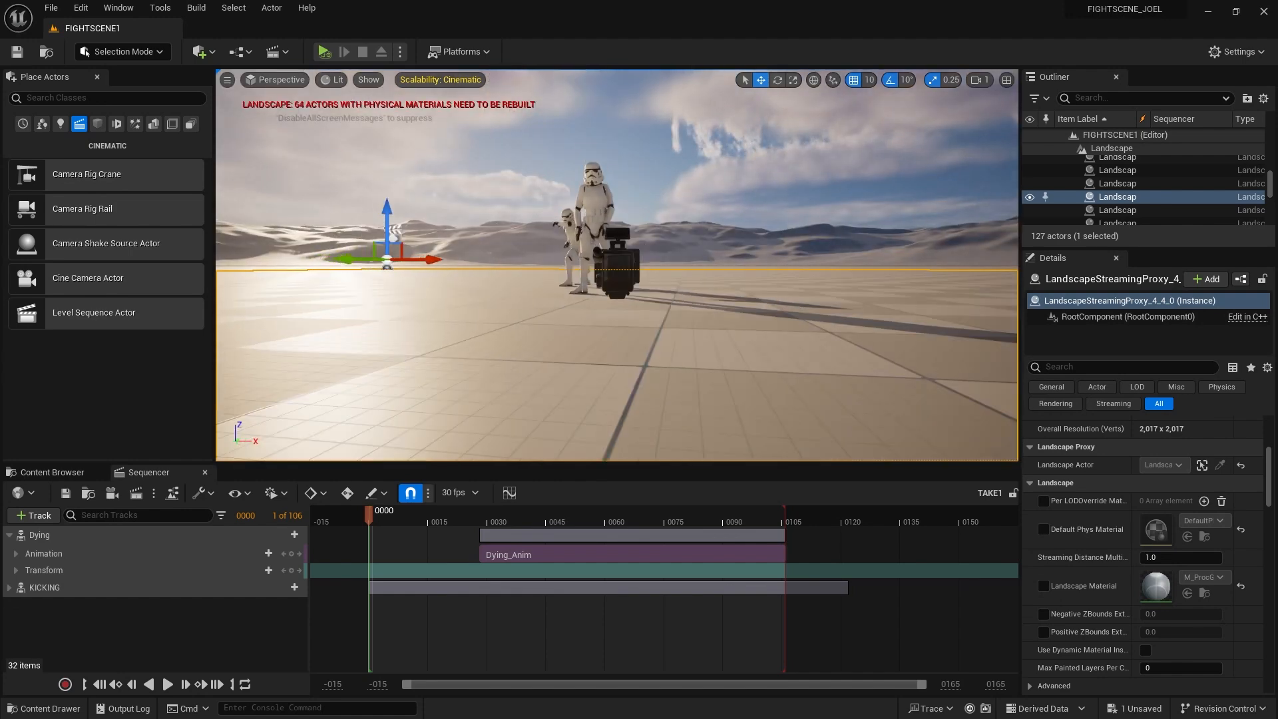
pyautogui.moveTo(465, 274); pyautogui.dragTo(568, 281, button='right')
pyautogui.press('a')
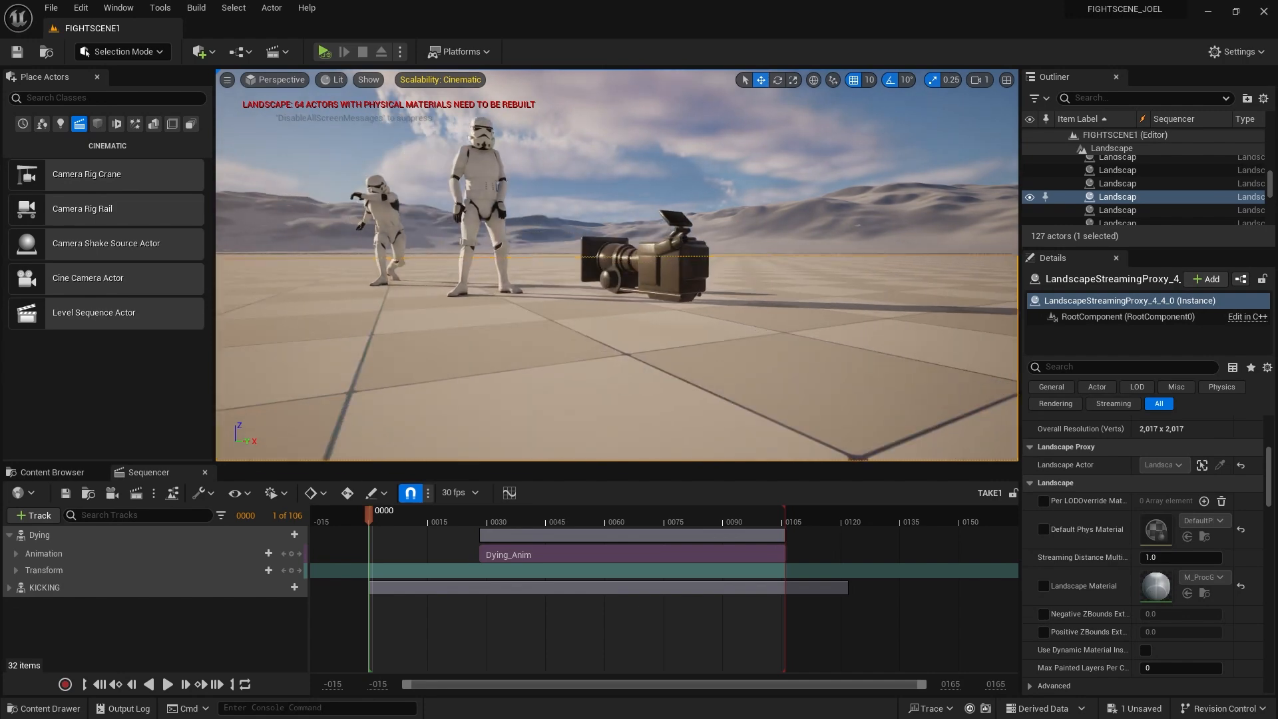
pyautogui.click(276, 81)
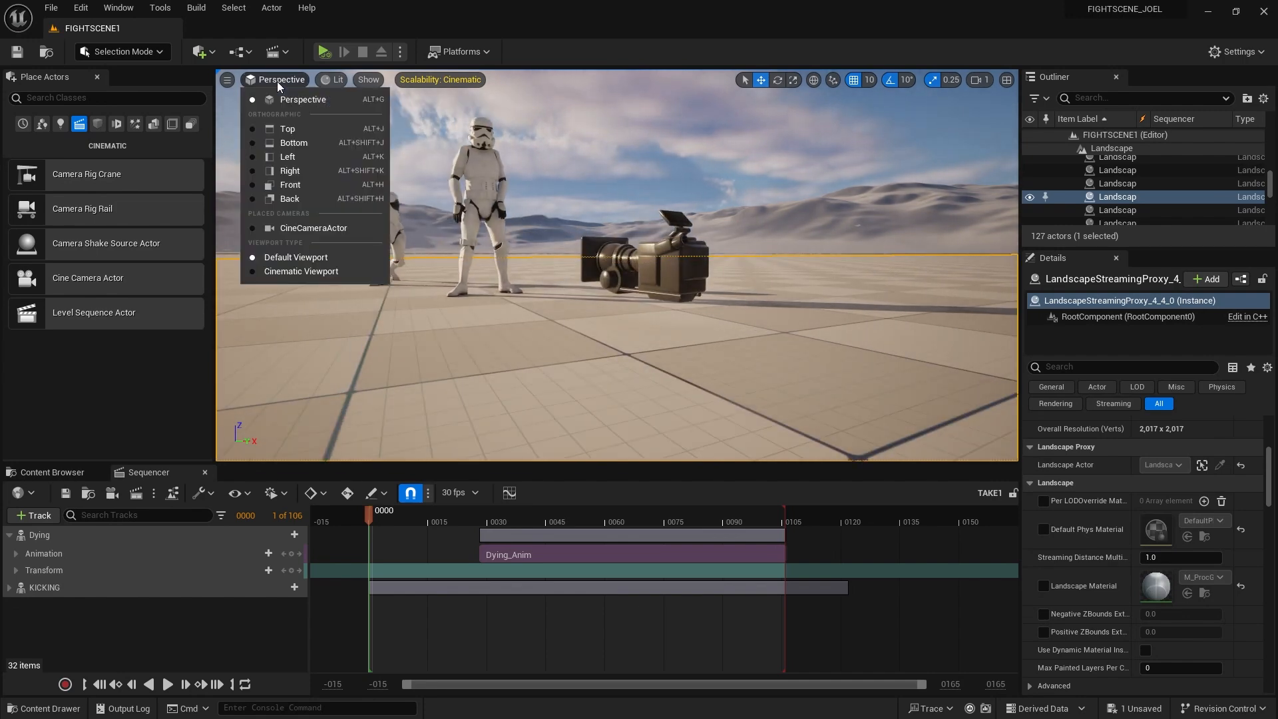
# Pilot the CineCameraActor and frame both stormtroopers' heads and torsos from about standing height
pyautogui.click(322, 229)
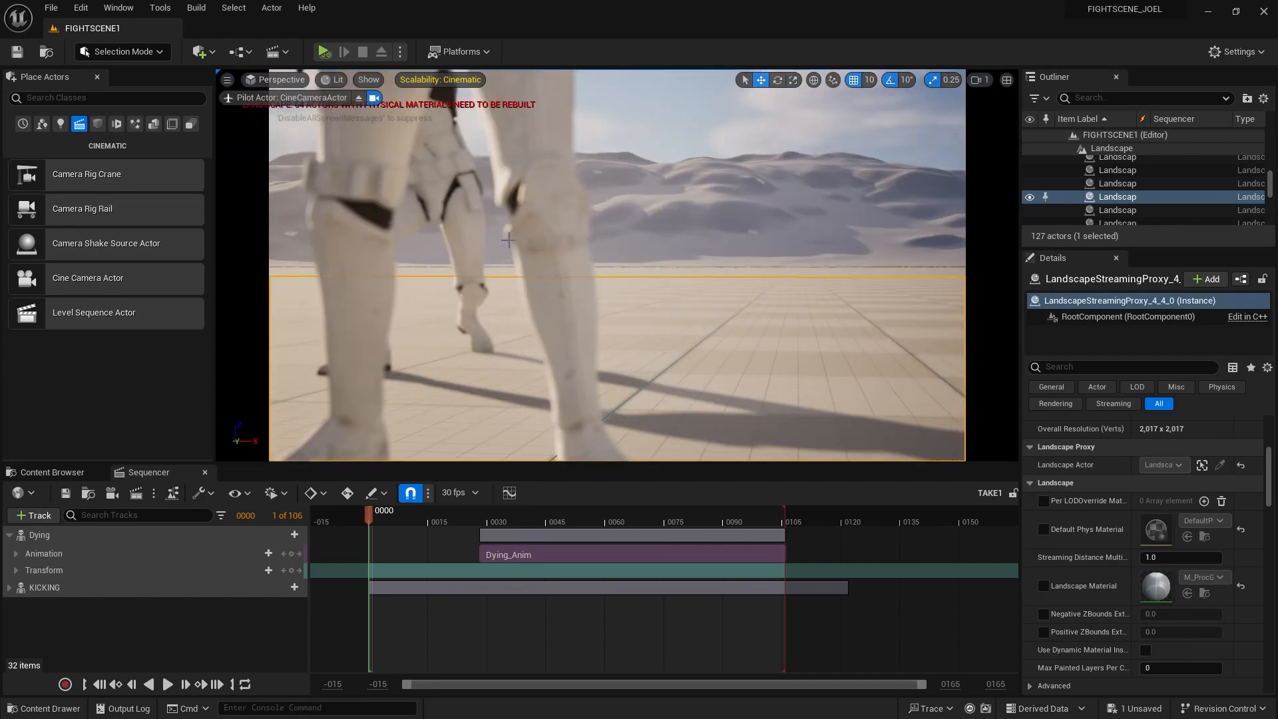
pyautogui.scroll(-6, 519, 243)
pyautogui.scroll(4, 565, 237)
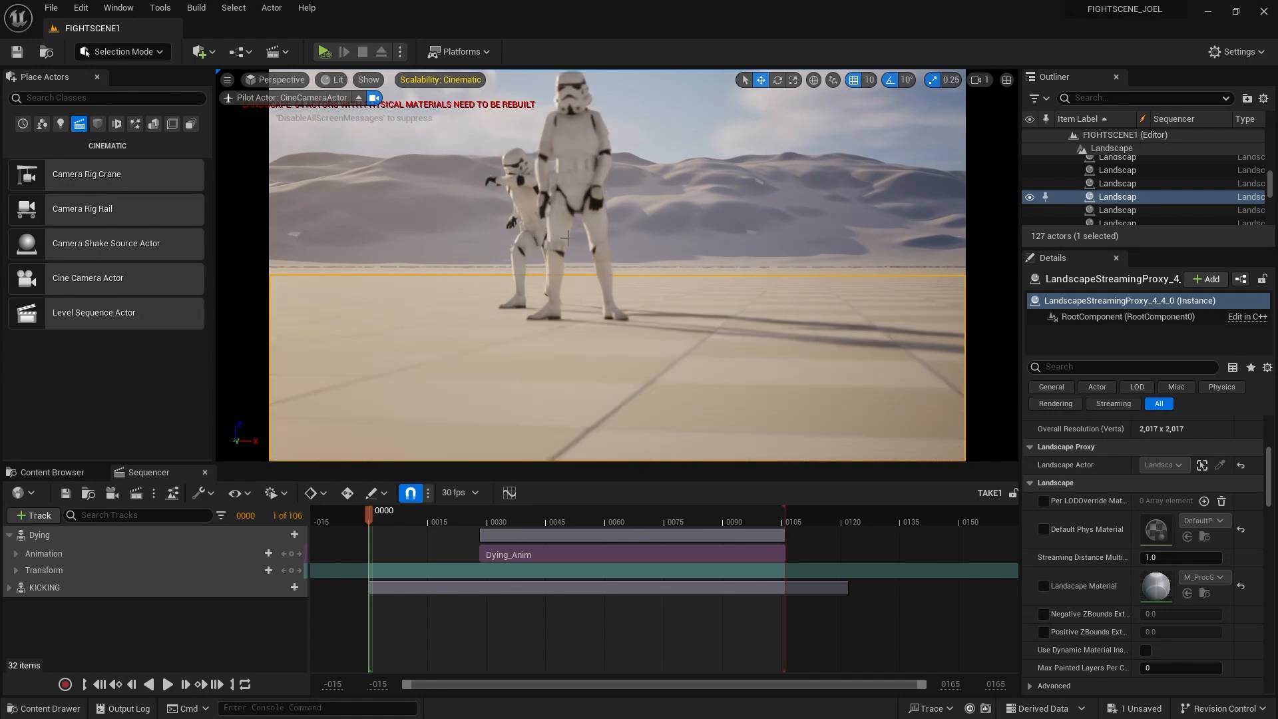
pyautogui.moveTo(568, 237); pyautogui.dragTo(519, 167, button='middle')
pyautogui.scroll(-2, 591, 255)
pyautogui.moveTo(591, 256); pyautogui.dragTo(742, 236, button='middle')
pyautogui.scroll(3, 591, 255)
pyautogui.scroll(1, 625, 271)
pyautogui.scroll(2, 668, 273)
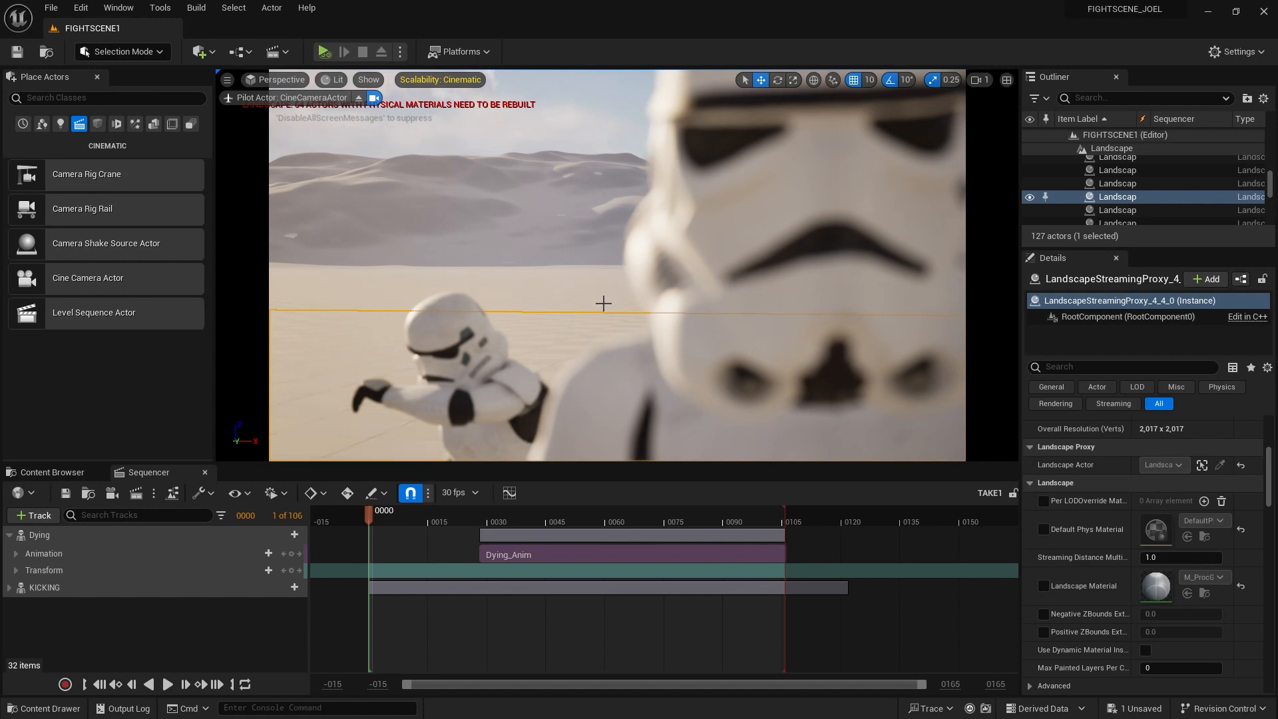
pyautogui.scroll(-6, 657, 252)
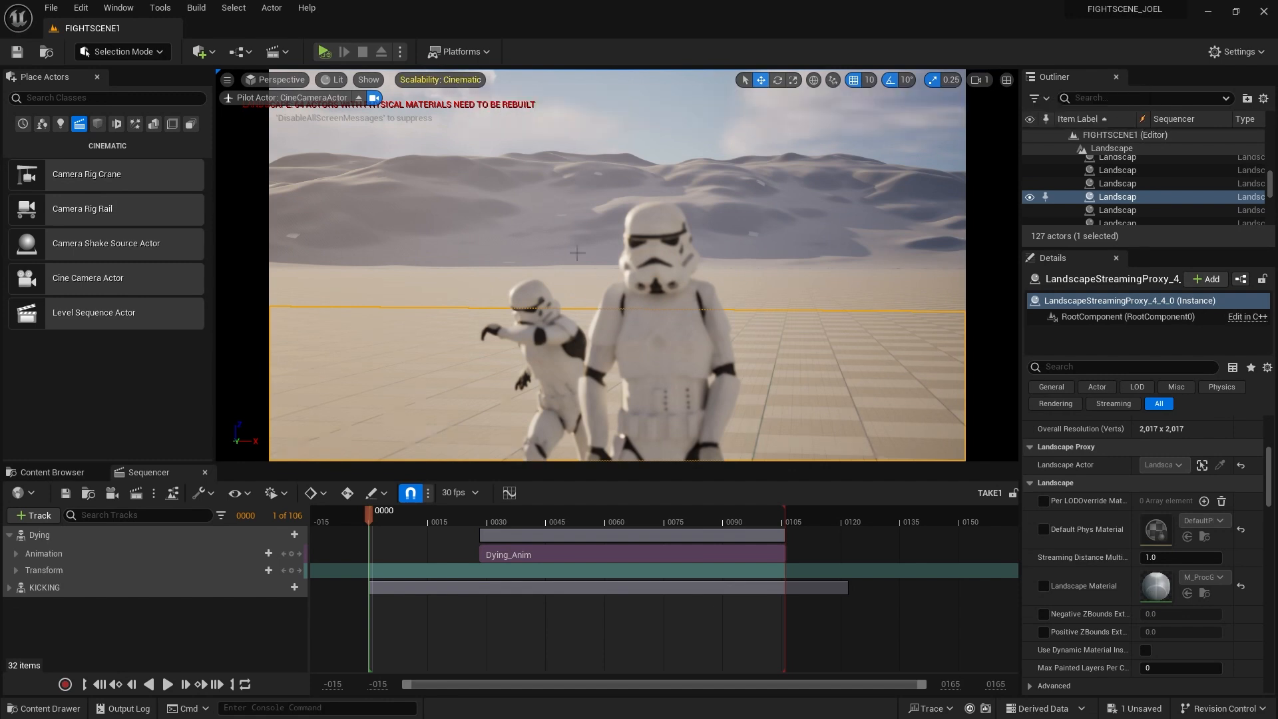
pyautogui.moveTo(612, 324); pyautogui.dragTo(619, 312, button='middle')
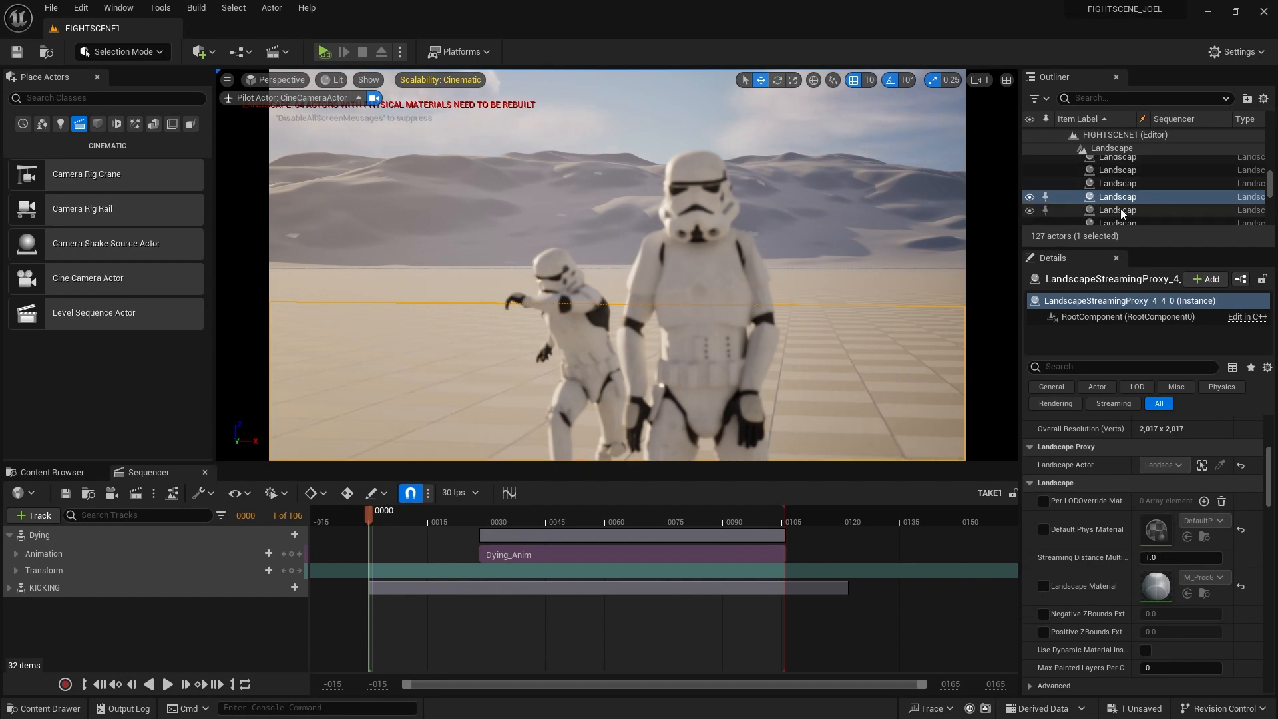
# Stop piloting the camera and reselect the CineCameraActor in the viewport
pyautogui.click(358, 98)
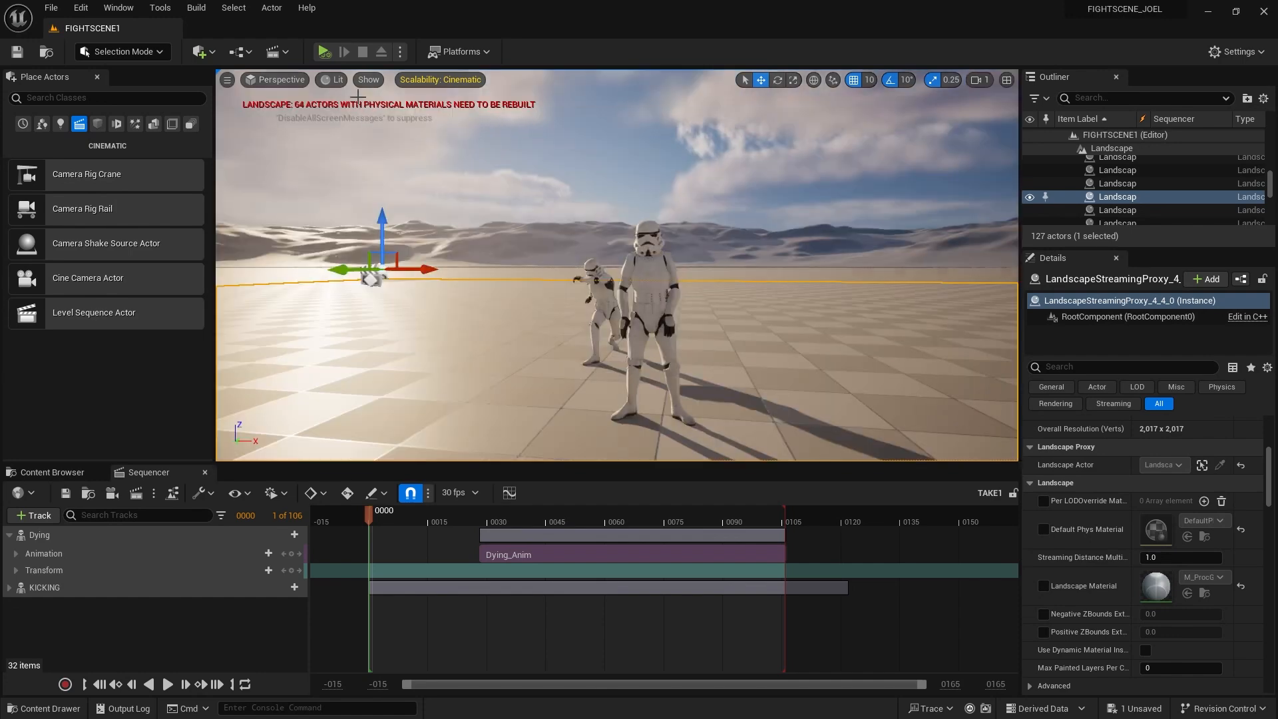
pyautogui.moveTo(723, 343); pyautogui.dragTo(471, 328)
pyautogui.click(723, 342)
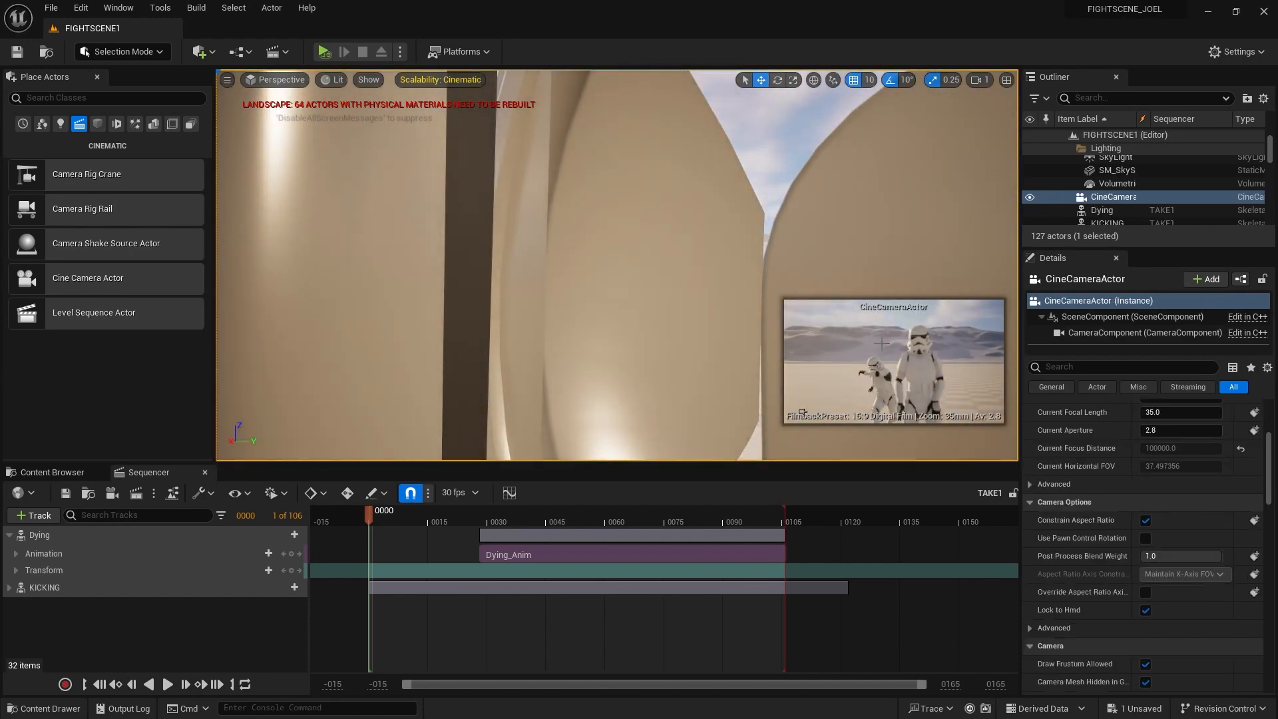
# Pilot the CineCameraActor again and show its Details: 35.0 focal length, 2.8 aperture
pyautogui.click(277, 81)
pyautogui.click(307, 228)
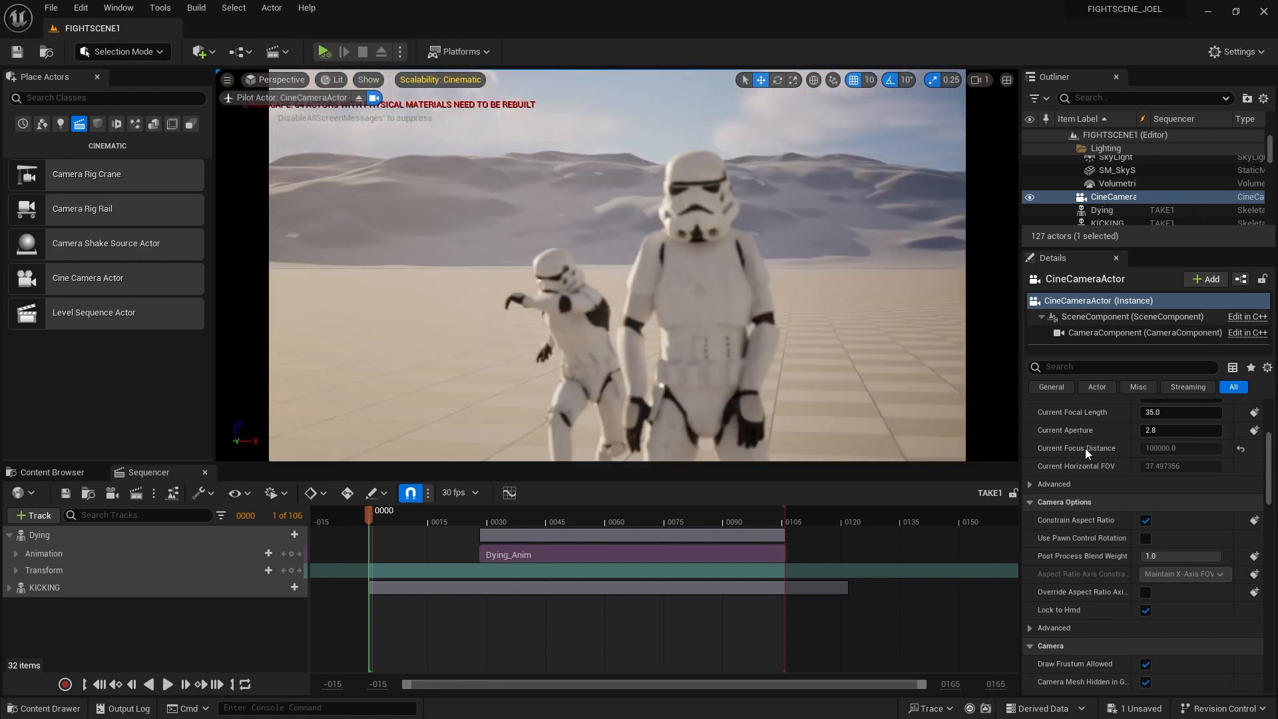
pyautogui.scroll(-2, 1085, 517)
pyautogui.scroll(10, 1115, 596)
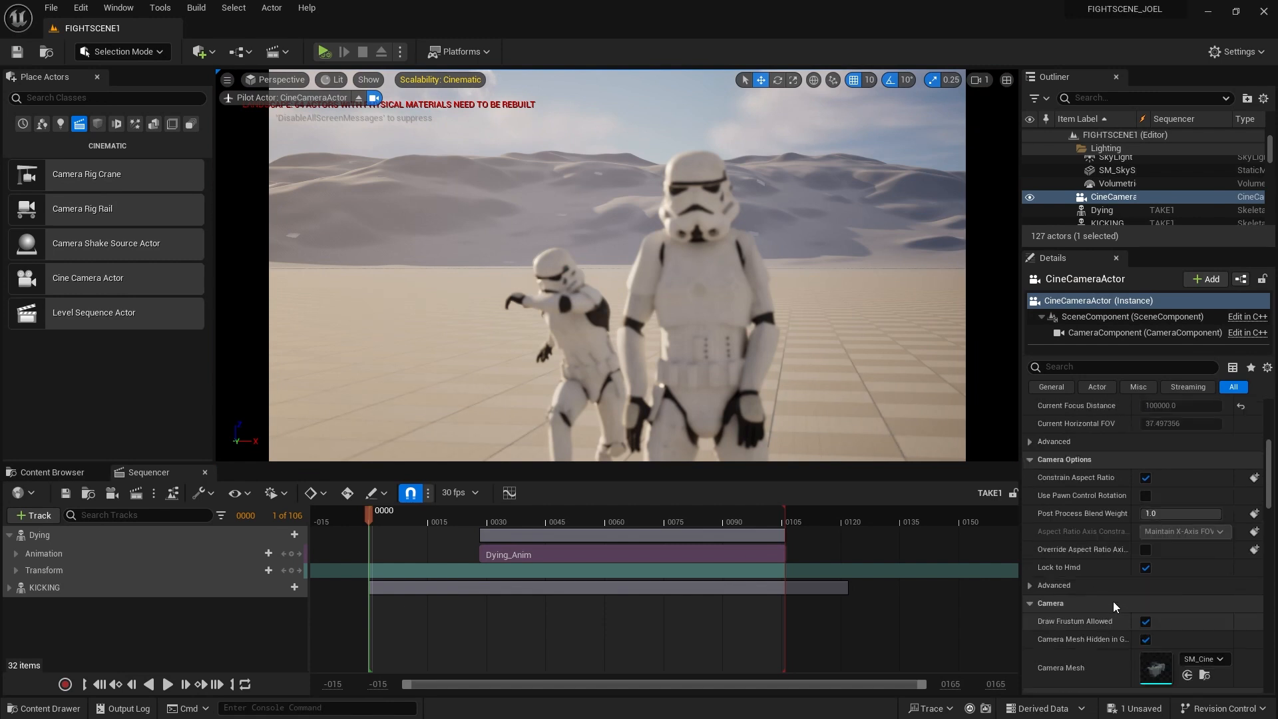
pyautogui.click(489, 195)
pyautogui.scroll(8, 1152, 193)
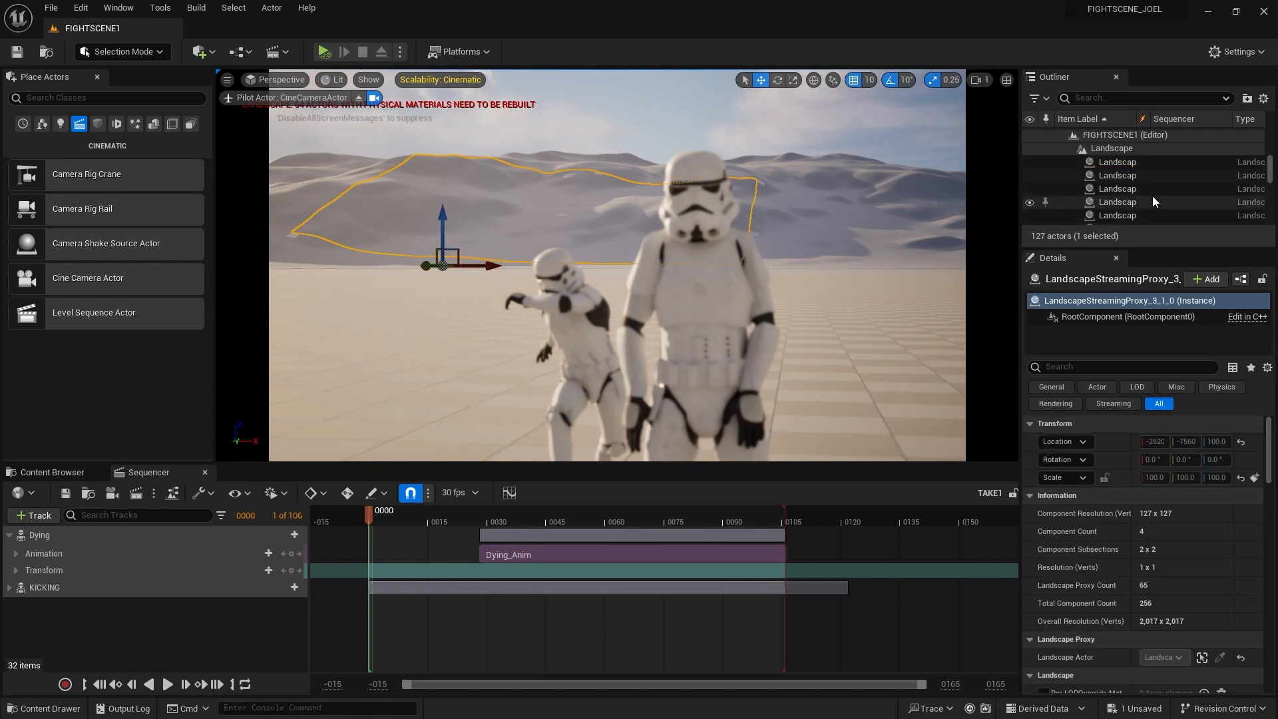
pyautogui.scroll(-3, 1146, 193)
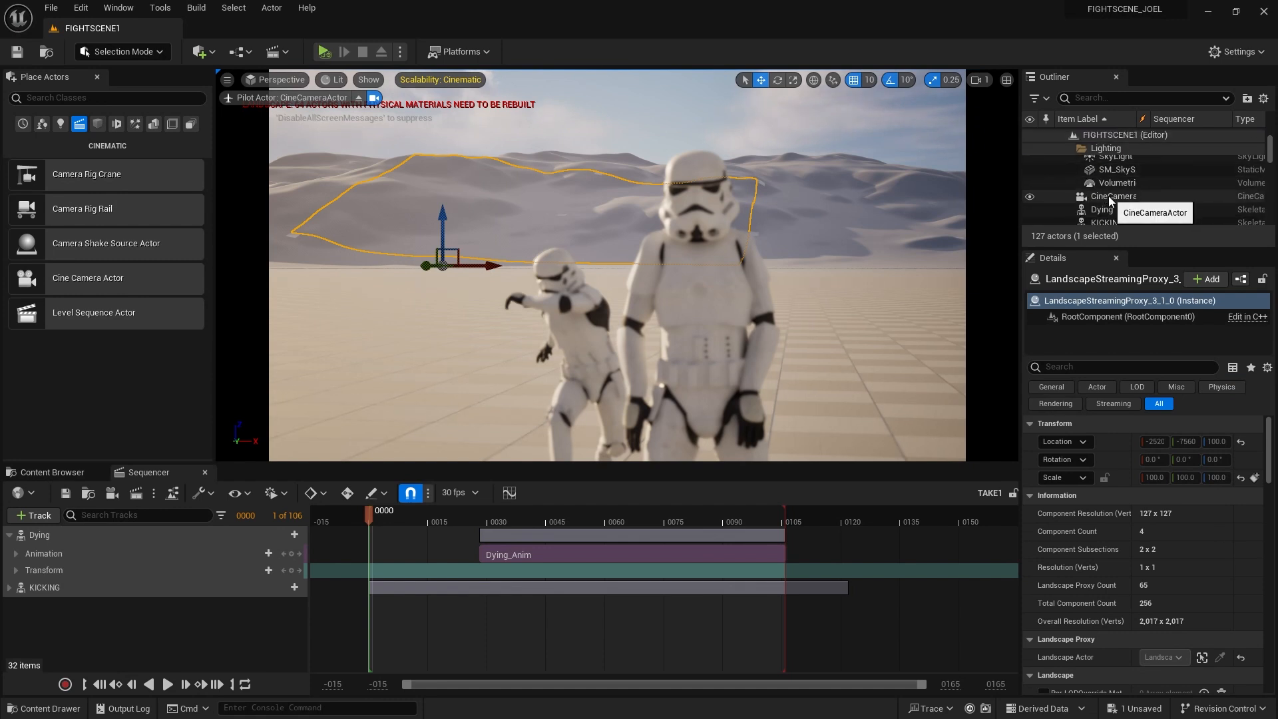
pyautogui.click(1109, 195)
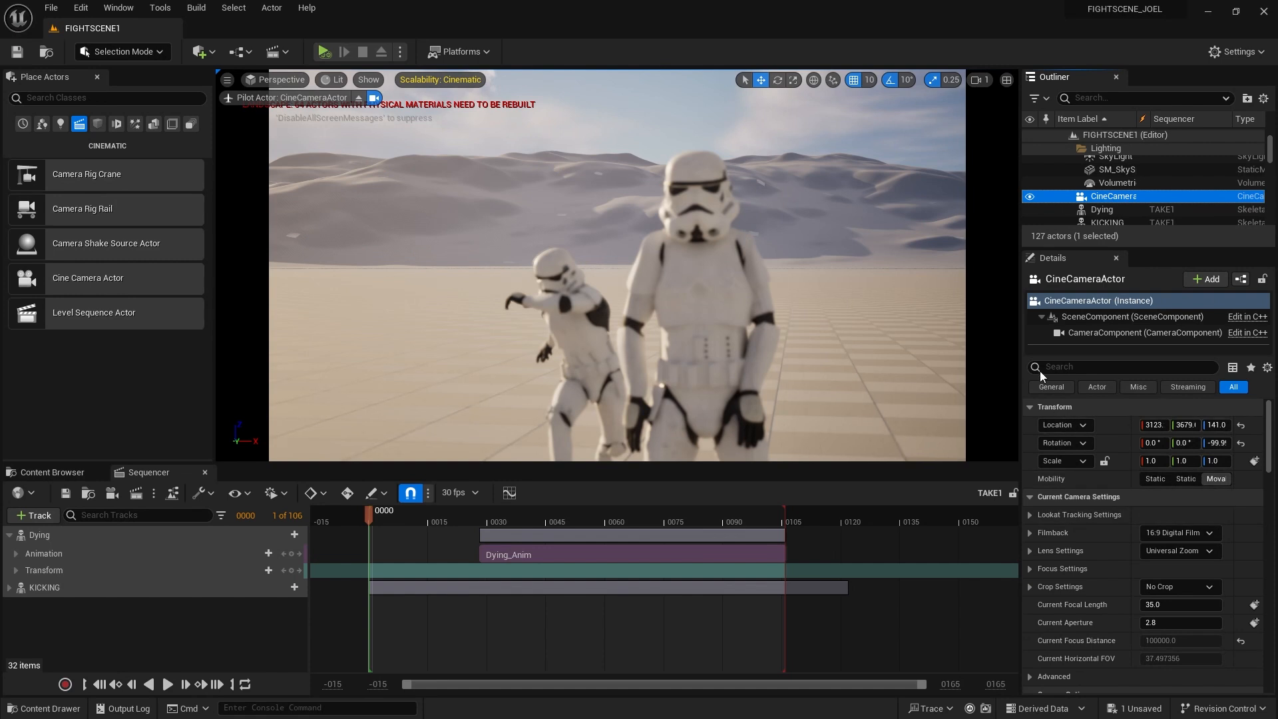
# Set Manual Focus Distance to 581.28 cm by picking the foreground trooper's helmet with the eyedropper
pyautogui.scroll(-2, 1077, 512)
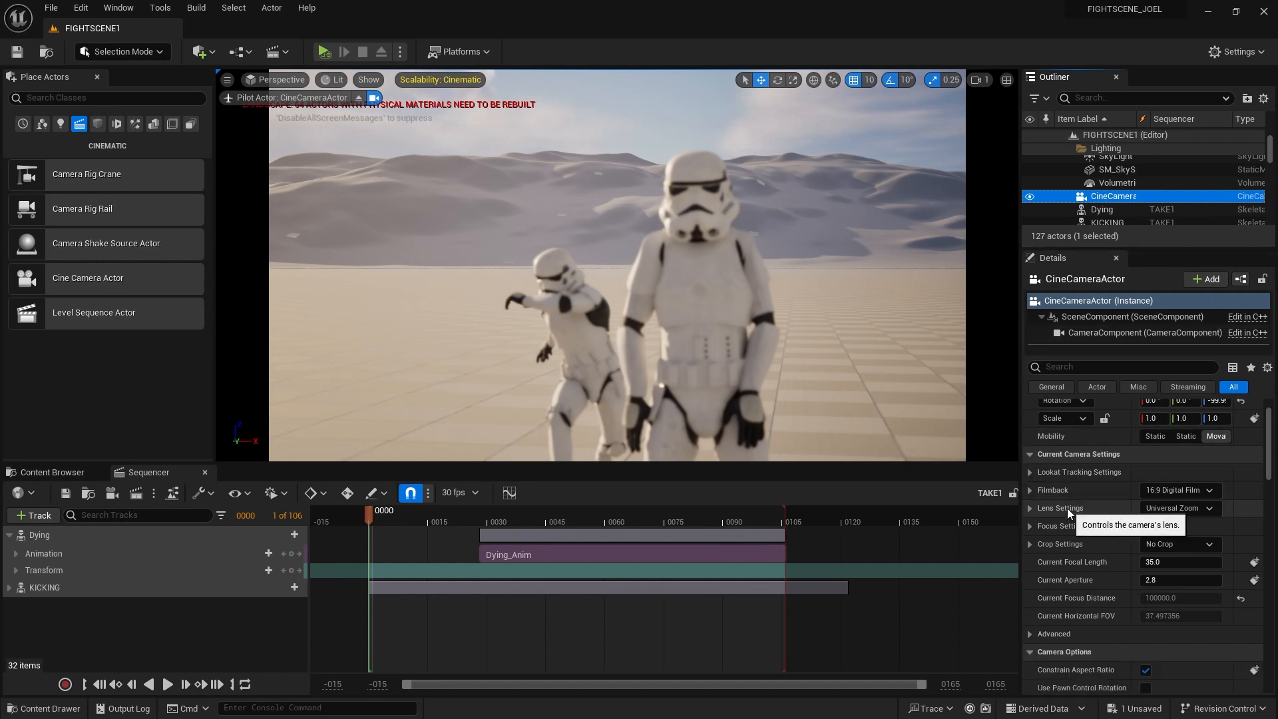
pyautogui.click(1029, 527)
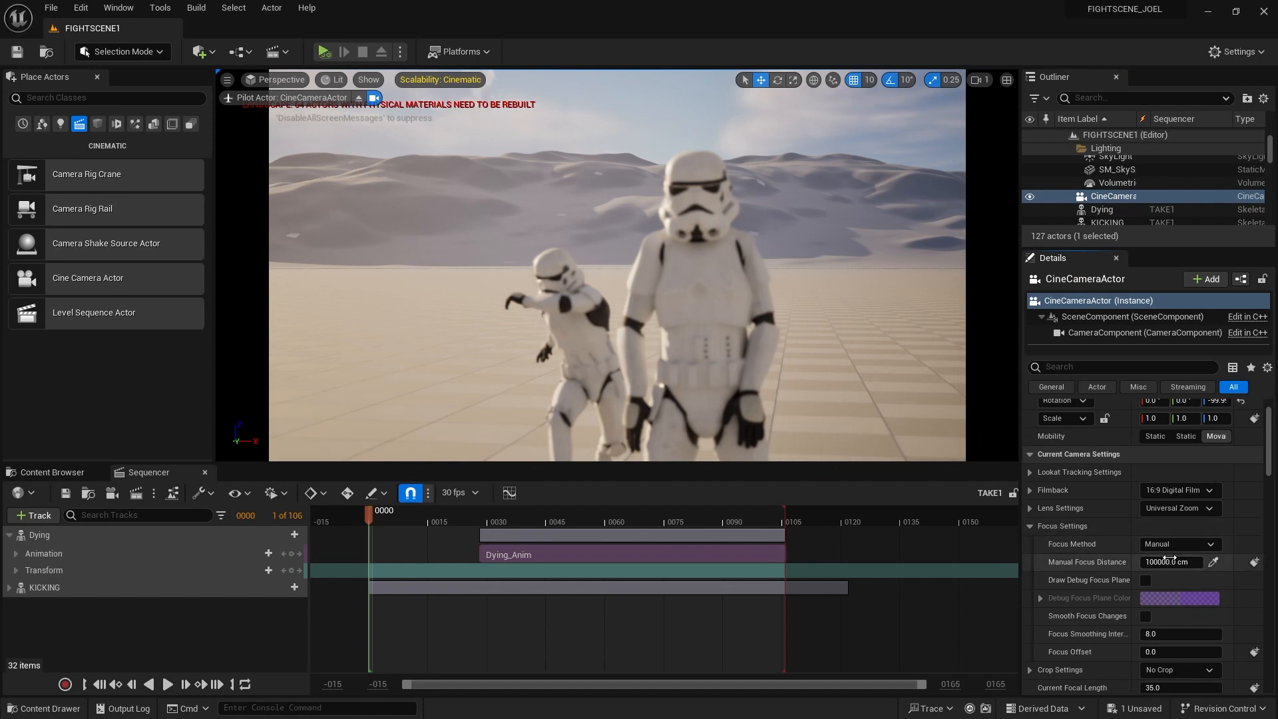
pyautogui.click(1215, 565)
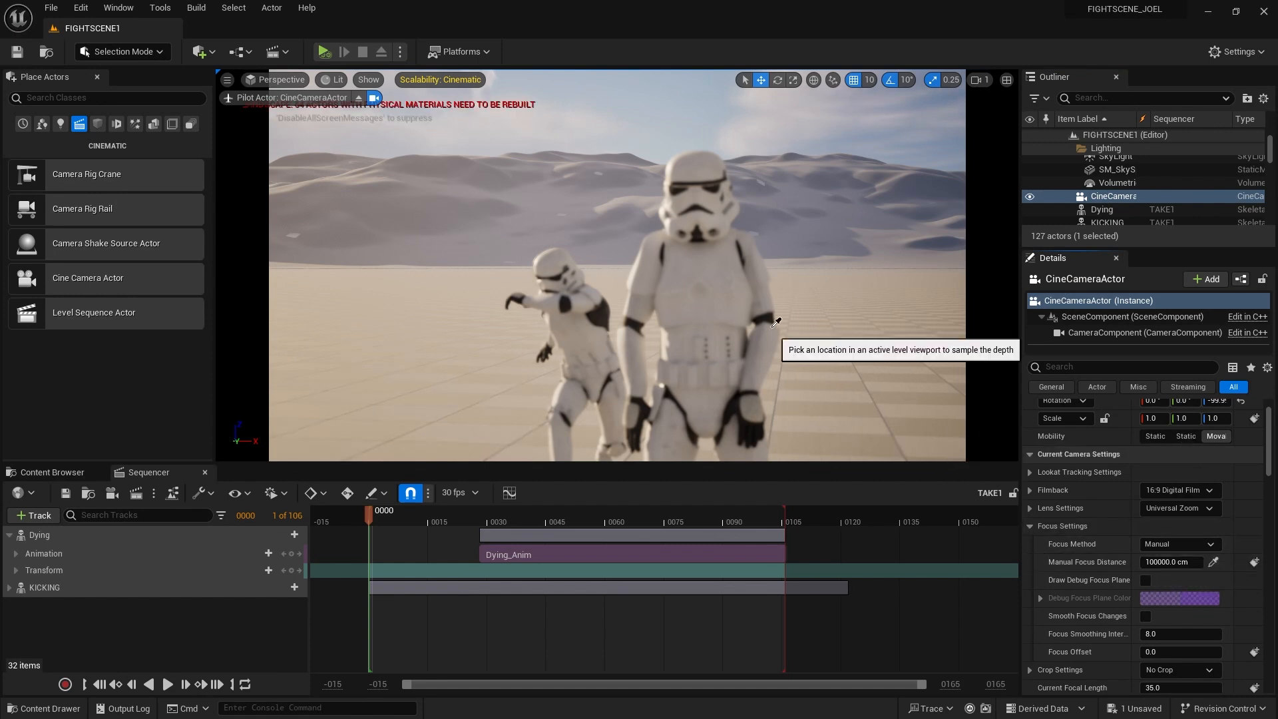
pyautogui.click(701, 166)
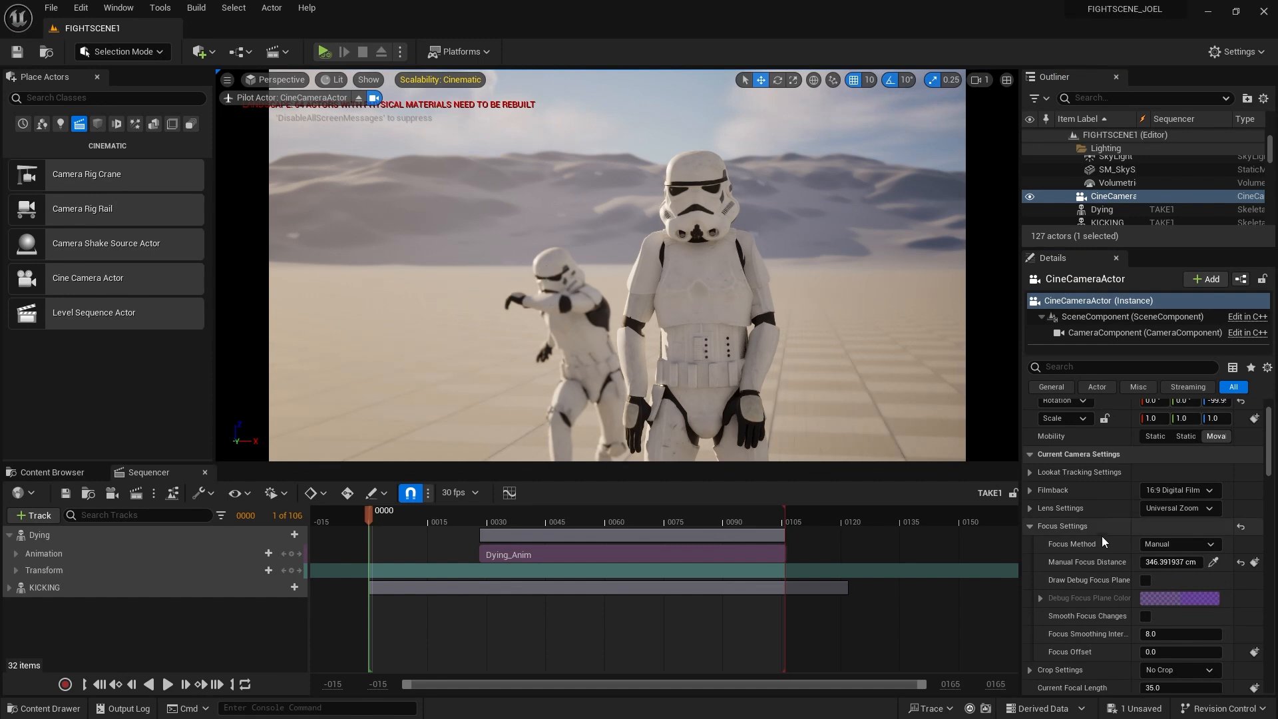
pyautogui.click(1215, 564)
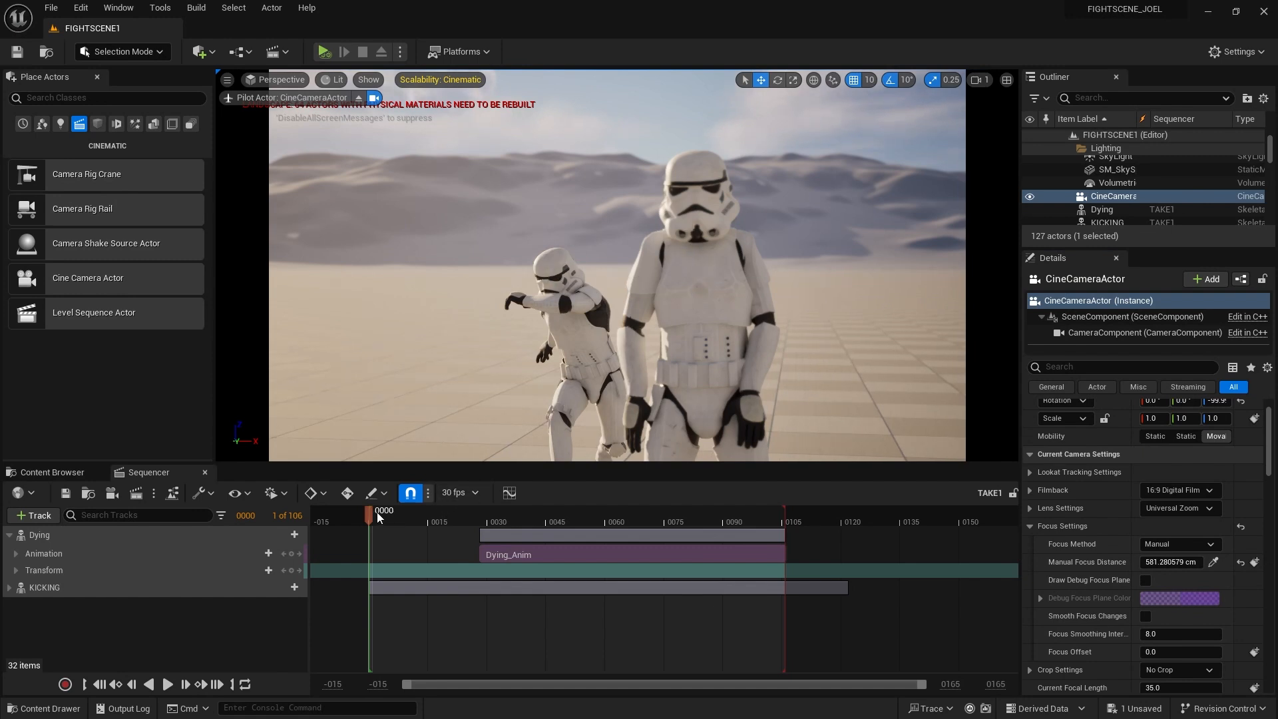
# Scrub the Sequencer to check the focus, then reselect the CineCameraActor
pyautogui.moveTo(377, 518)
pyautogui.mouseDown()
pyautogui.moveTo(577, 526)
pyautogui.moveTo(370, 526)
pyautogui.mouseUp()
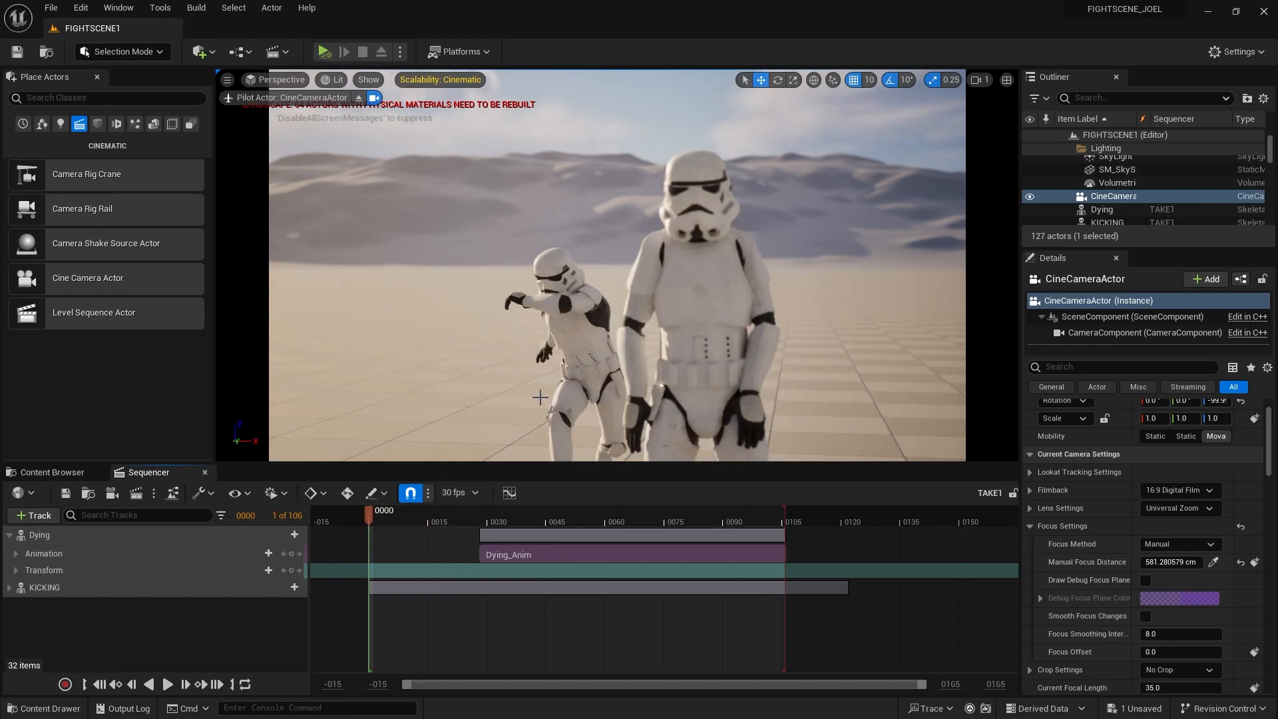
pyautogui.click(1118, 197)
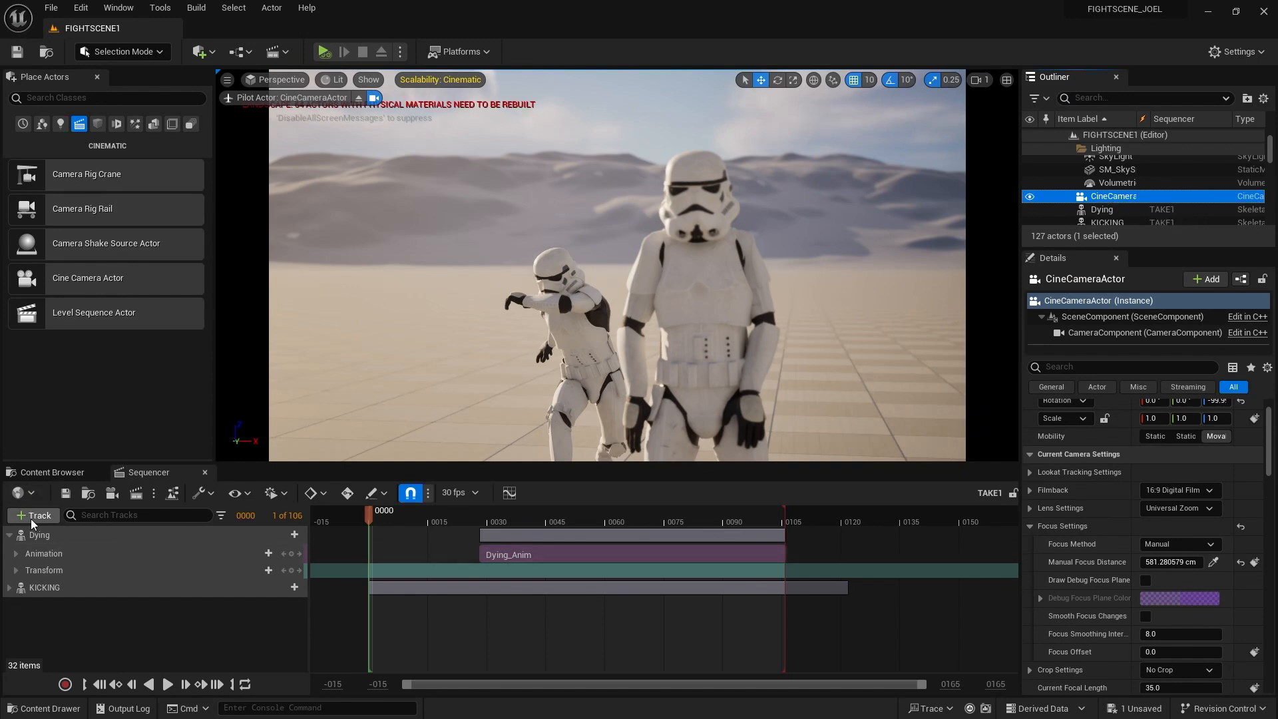
pyautogui.click(1121, 197)
pyautogui.click(1154, 200)
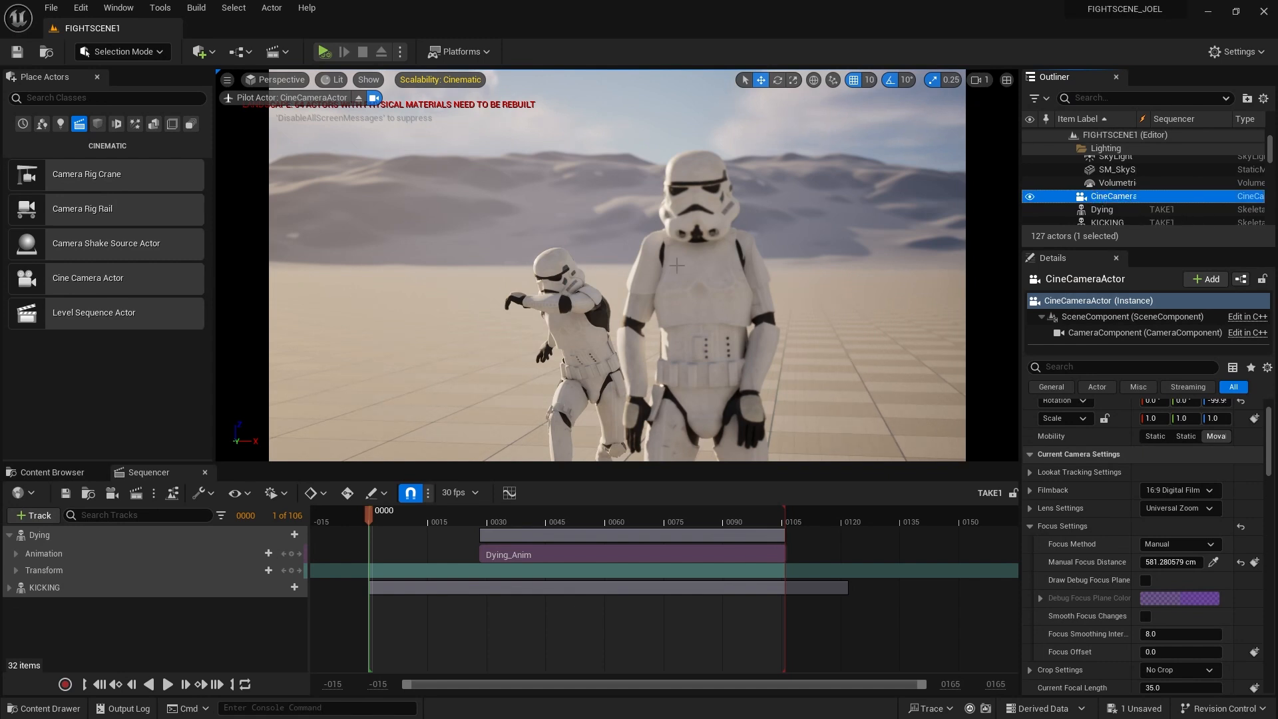
# Add the CineCameraActor to the TAKE1 sequence via Actor To Sequencer
pyautogui.click(33, 516)
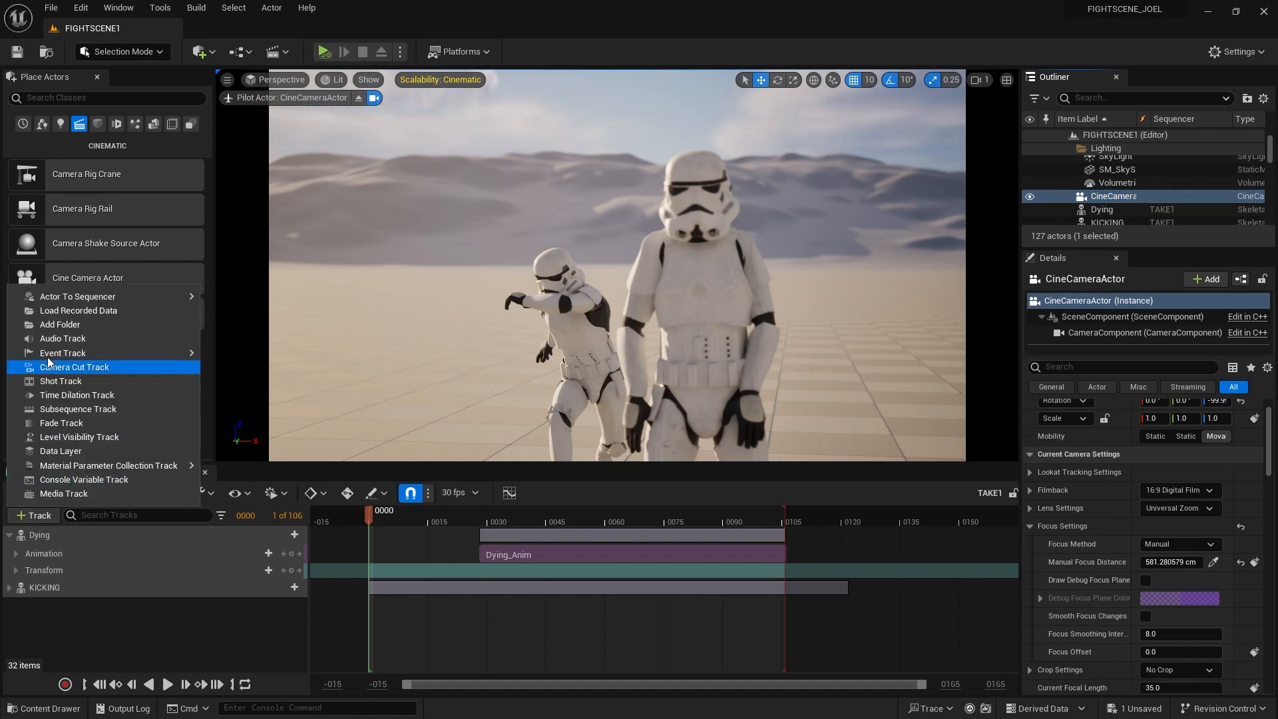
pyautogui.moveTo(74, 300)
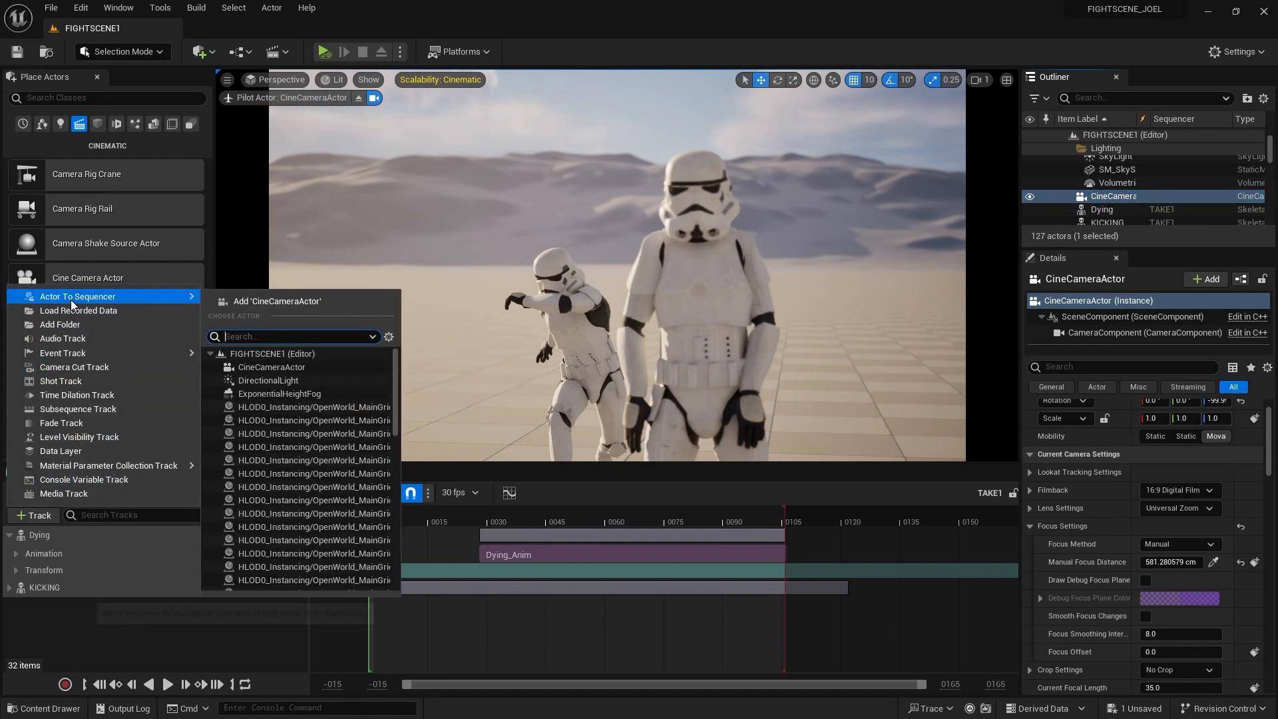
pyautogui.click(303, 301)
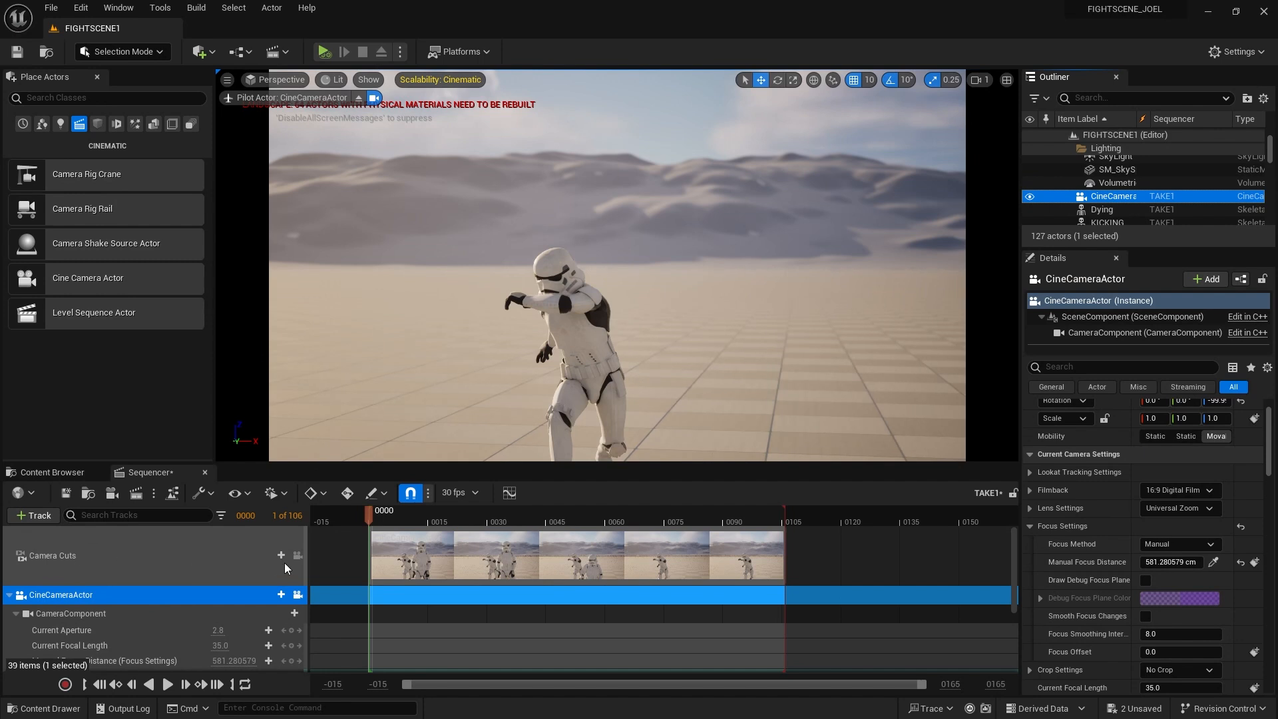
pyautogui.click(9, 595)
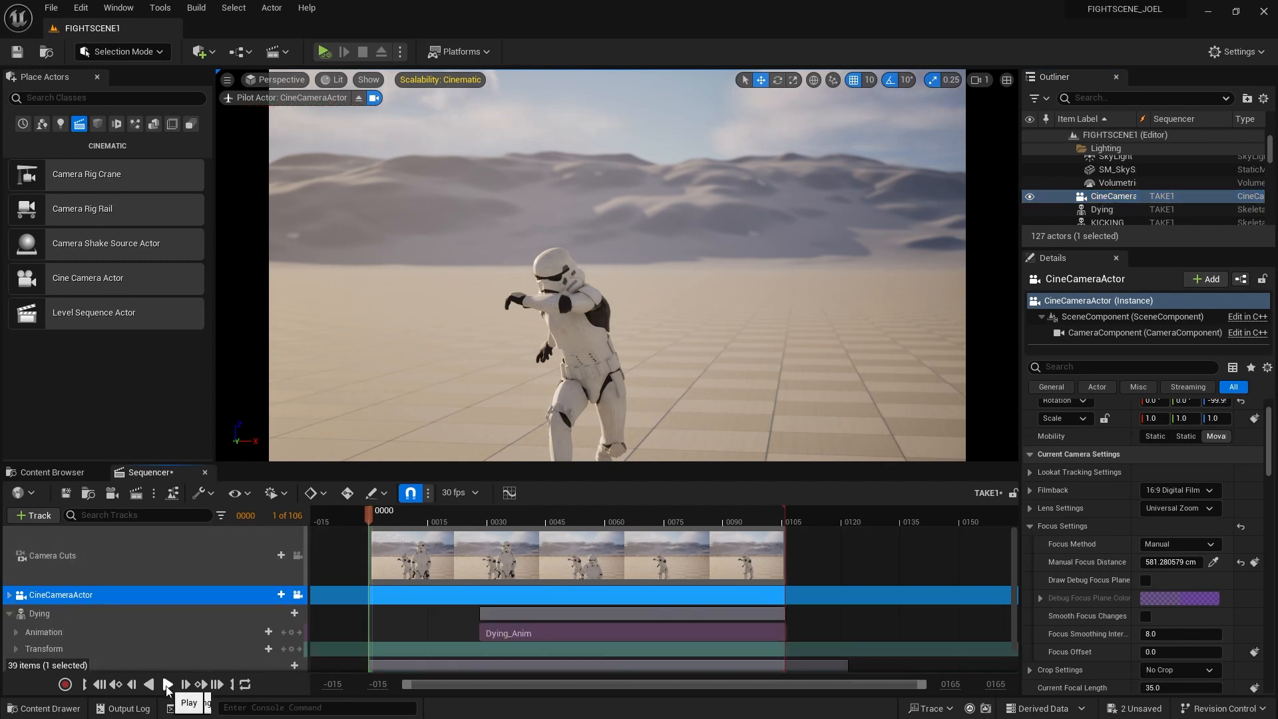
# Preview the shot through the new camera and reframe the troopers at frame 0000
pyautogui.click(167, 684)
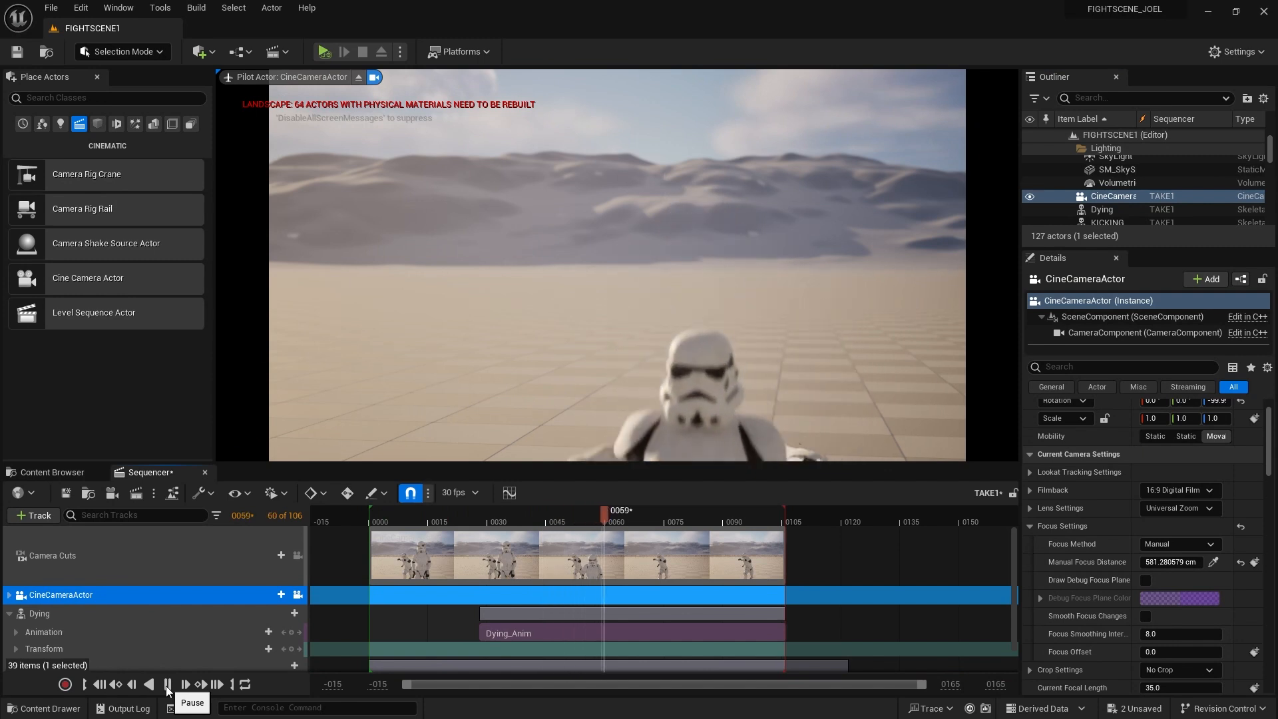
pyautogui.click(396, 516)
pyautogui.moveTo(397, 517)
pyautogui.mouseDown()
pyautogui.moveTo(565, 514)
pyautogui.moveTo(373, 514)
pyautogui.mouseUp()
pyautogui.click(165, 684)
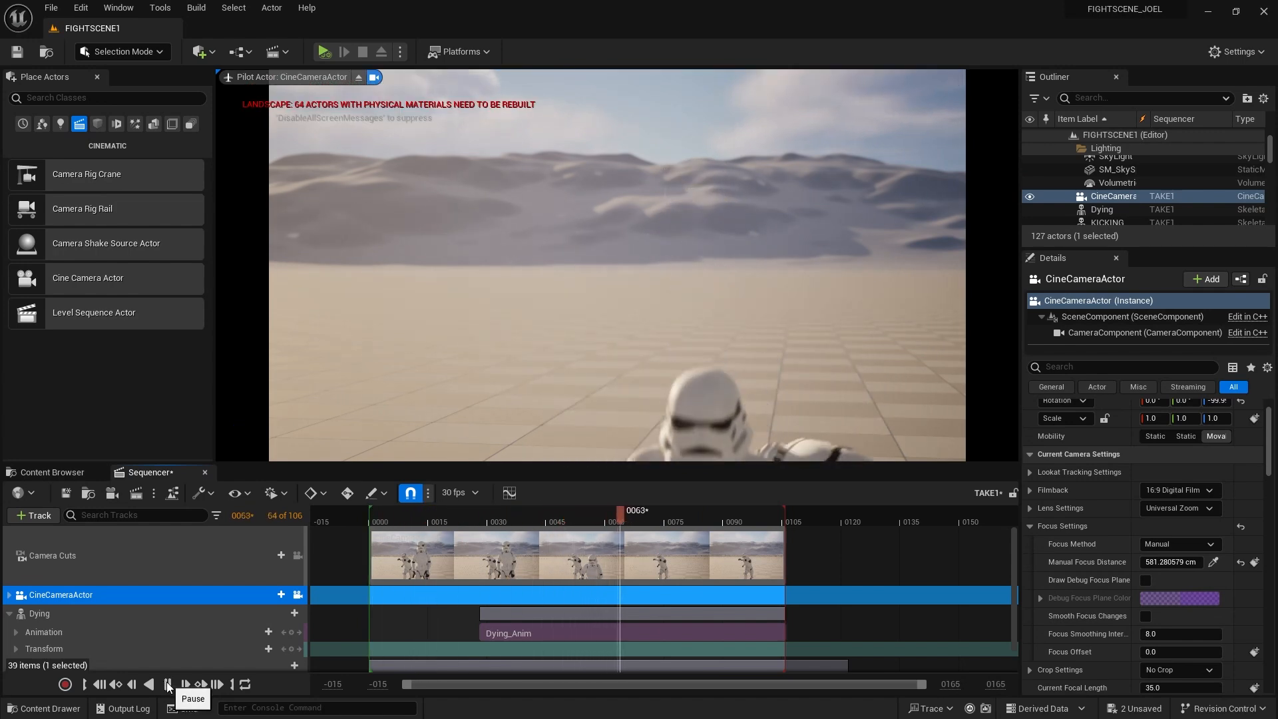
pyautogui.click(167, 685)
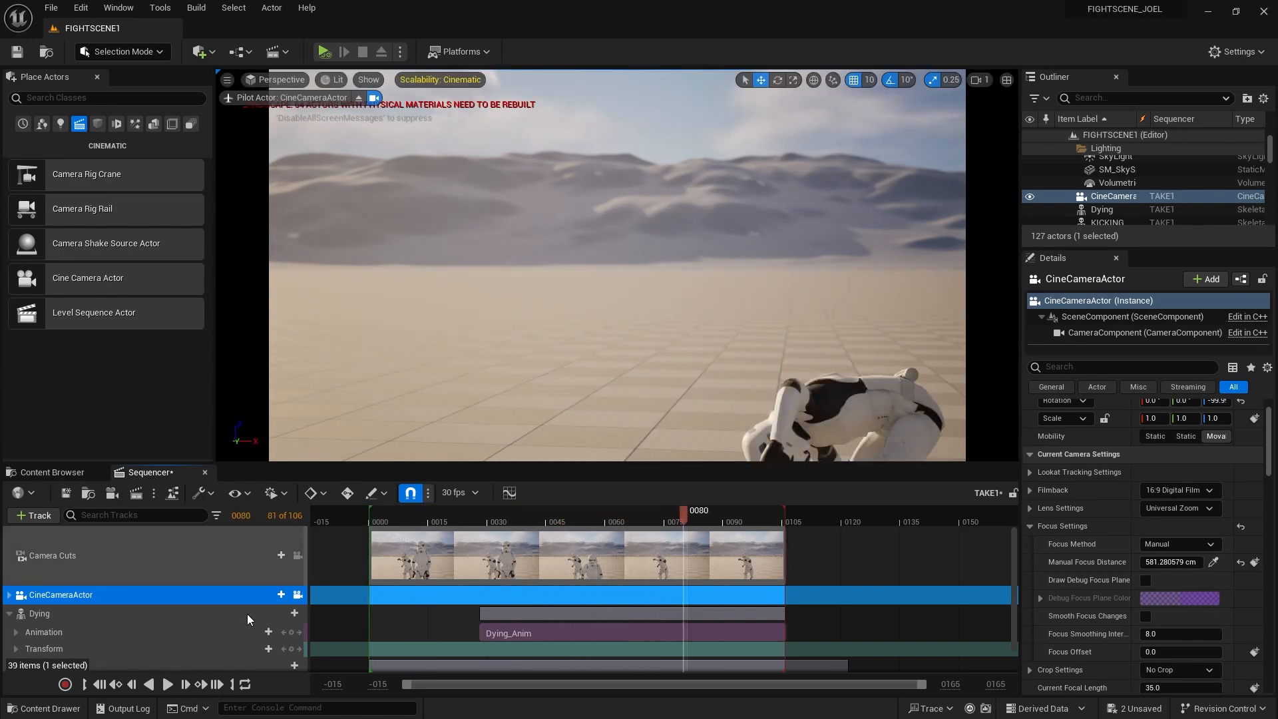
pyautogui.click(99, 685)
pyautogui.moveTo(602, 334); pyautogui.dragTo(635, 331, button='right')
pyautogui.press('a')
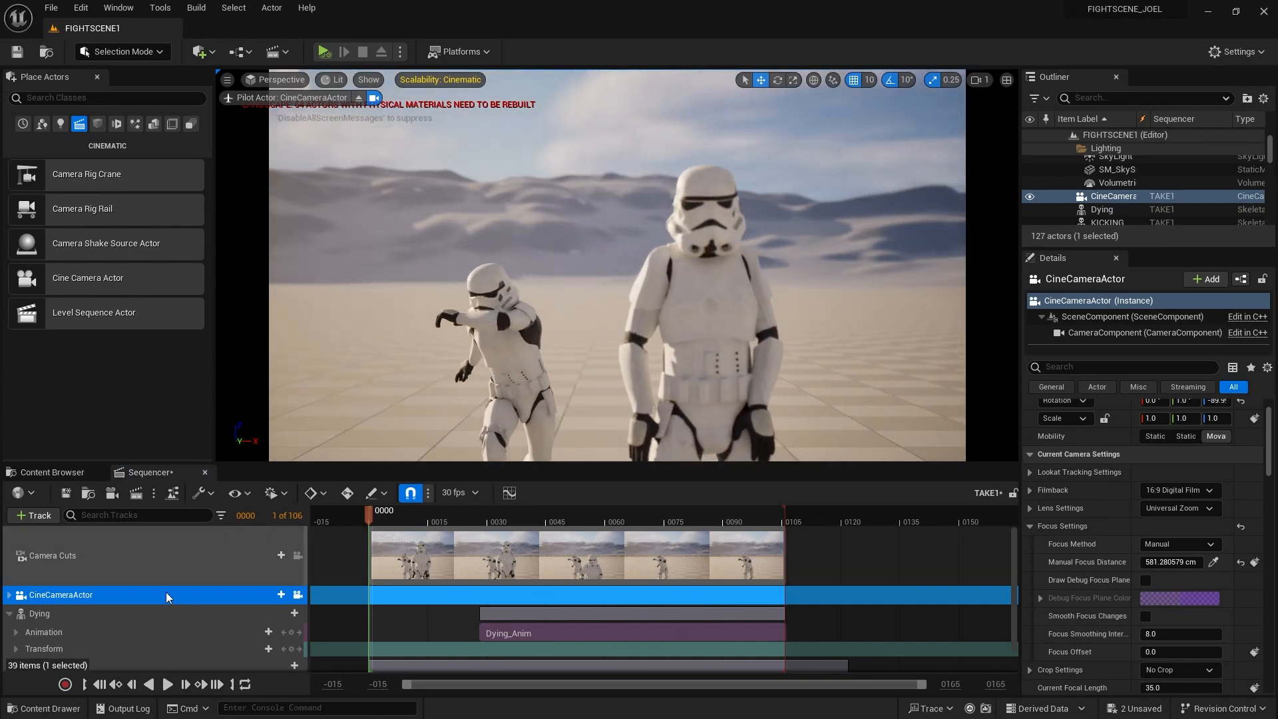
# Collapse the Dying track, expand the CineCameraActor track and select its Transform track
pyautogui.click(11, 613)
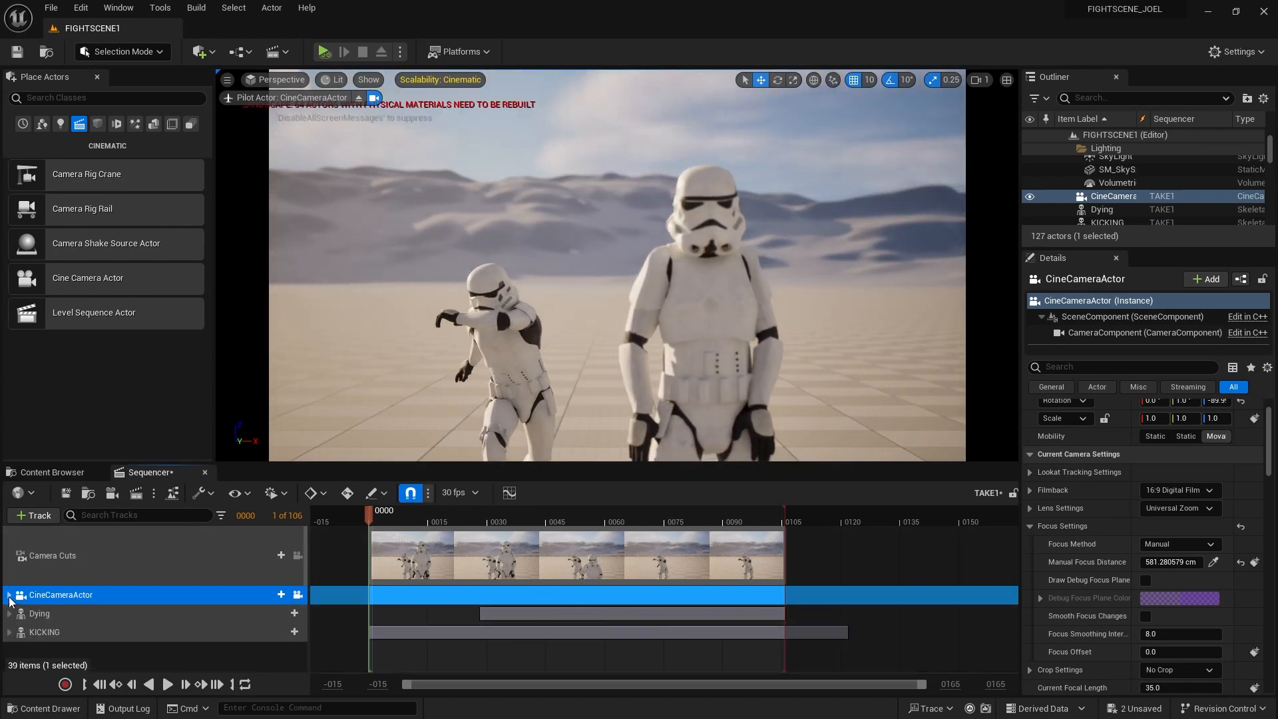
pyautogui.click(8, 594)
pyautogui.scroll(-2, 74, 617)
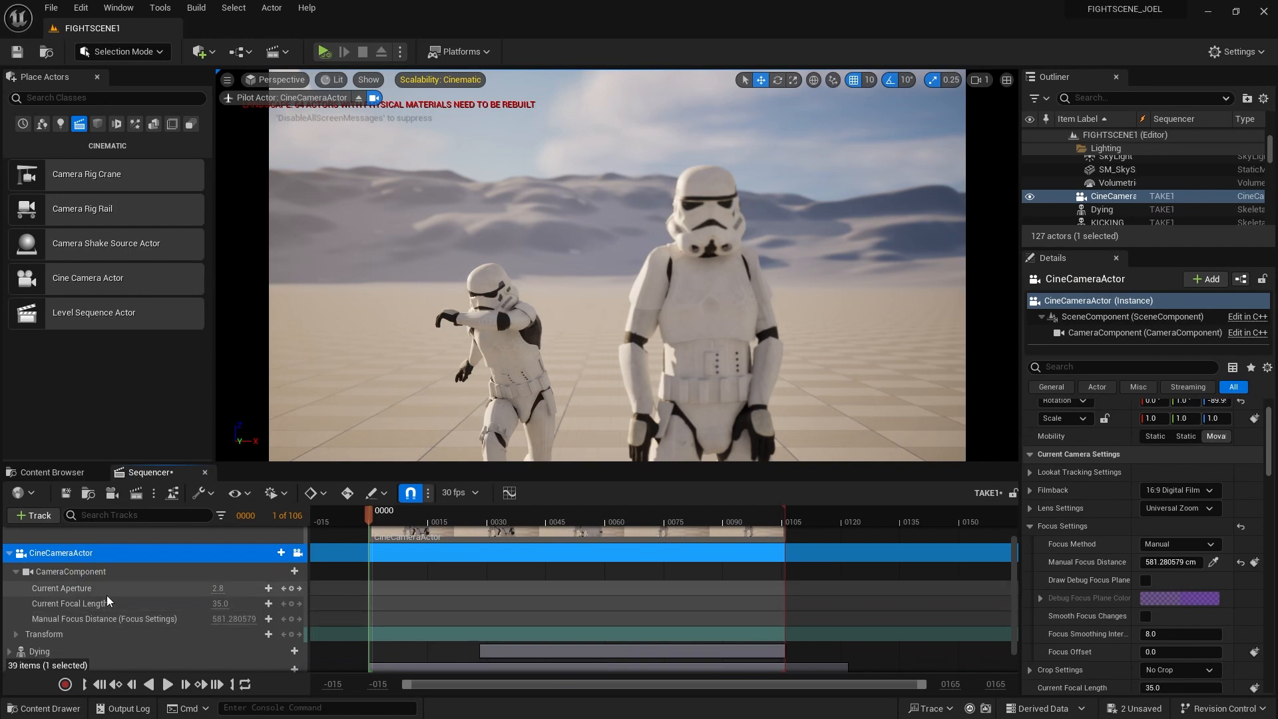
pyautogui.click(71, 634)
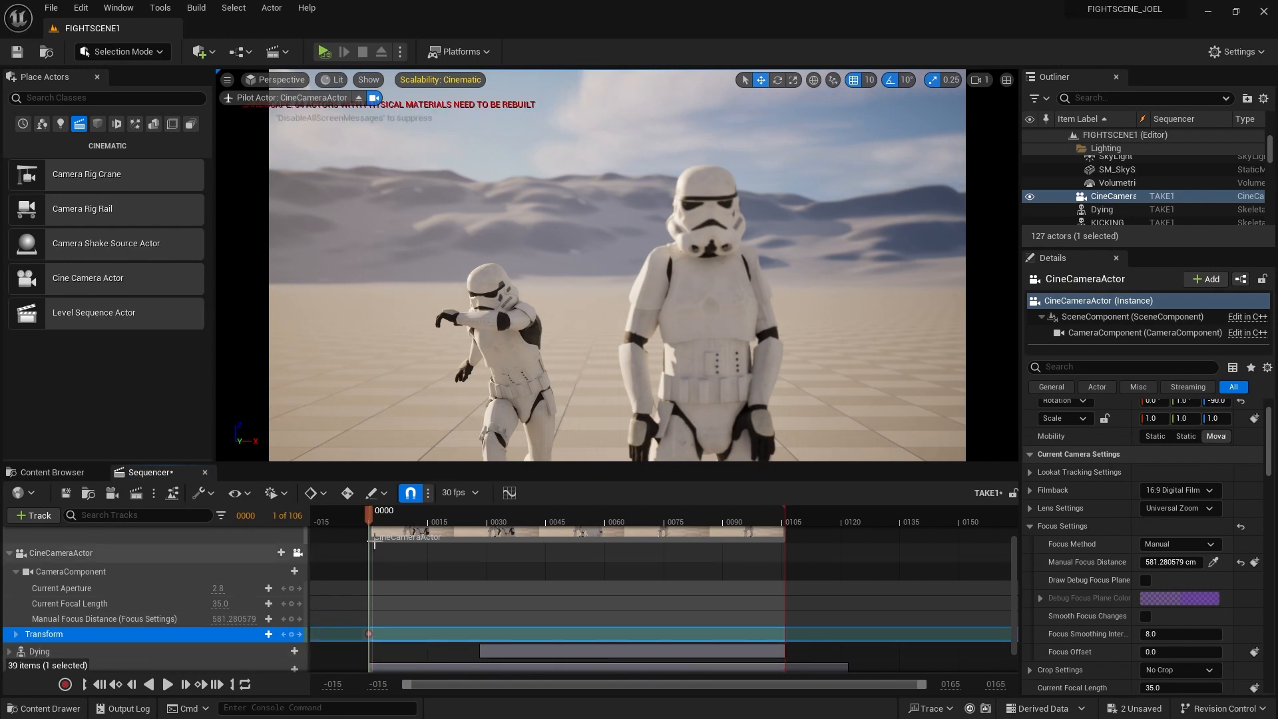
# Key the camera Transform at frame 0078 as a low close-up of the fallen trooper, then replay
pyautogui.moveTo(374, 512); pyautogui.dragTo(675, 518)
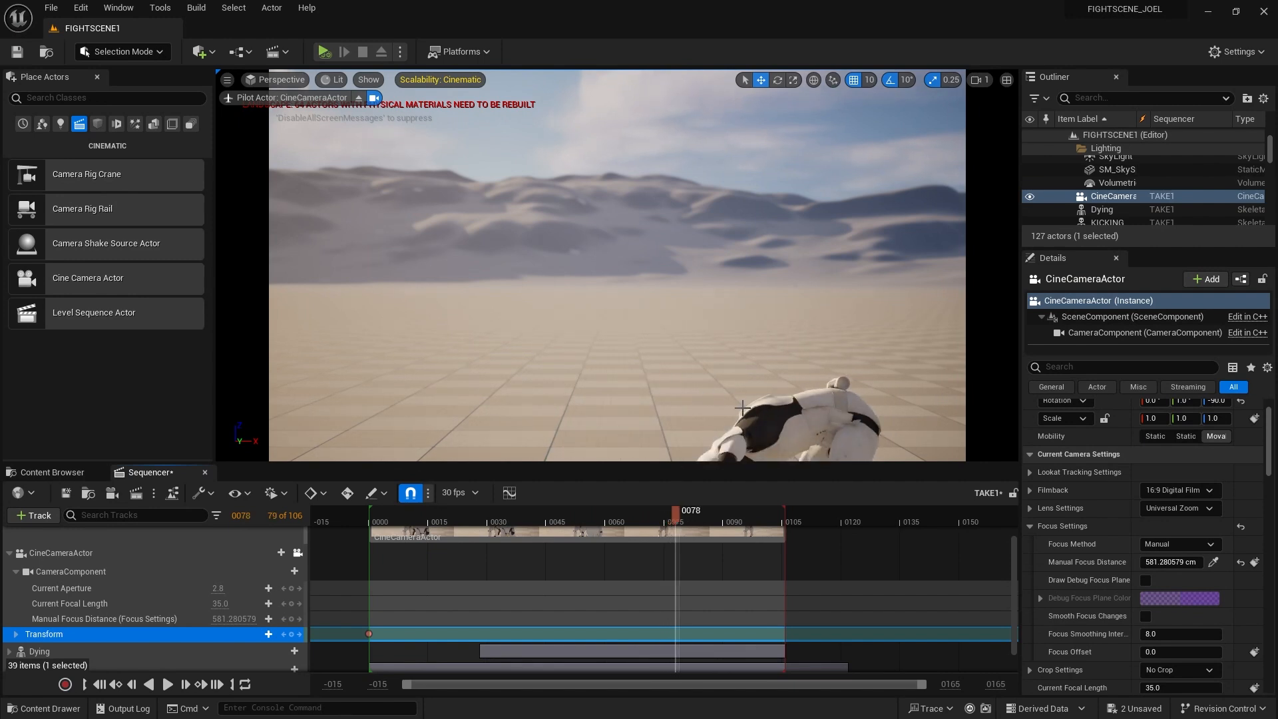
pyautogui.moveTo(789, 407); pyautogui.dragTo(792, 455, button='middle')
pyautogui.moveTo(699, 403)
pyautogui.keyDown('alt'); pyautogui.mouseDown()
pyautogui.moveTo(745, 404)
pyautogui.moveTo(719, 404)
pyautogui.mouseUp(); pyautogui.keyUp('alt')
pyautogui.moveTo(719, 404); pyautogui.dragTo(745, 426, button='middle')
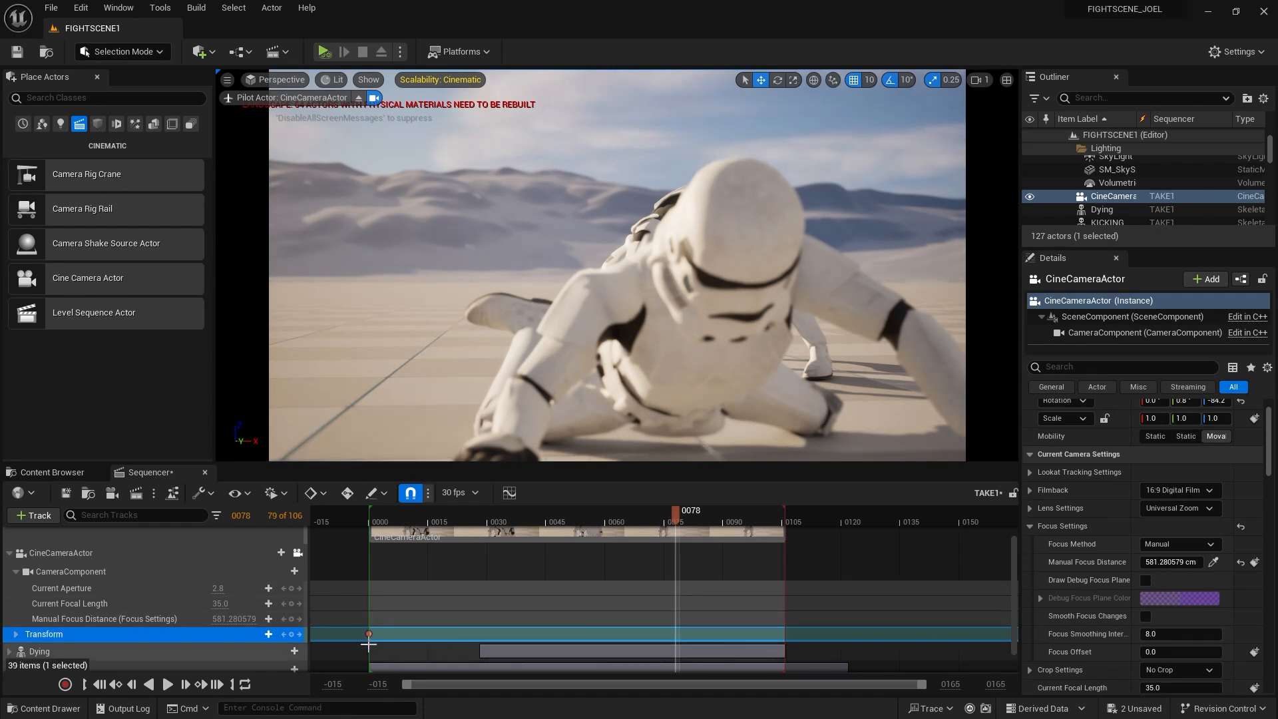
pyautogui.click(291, 634)
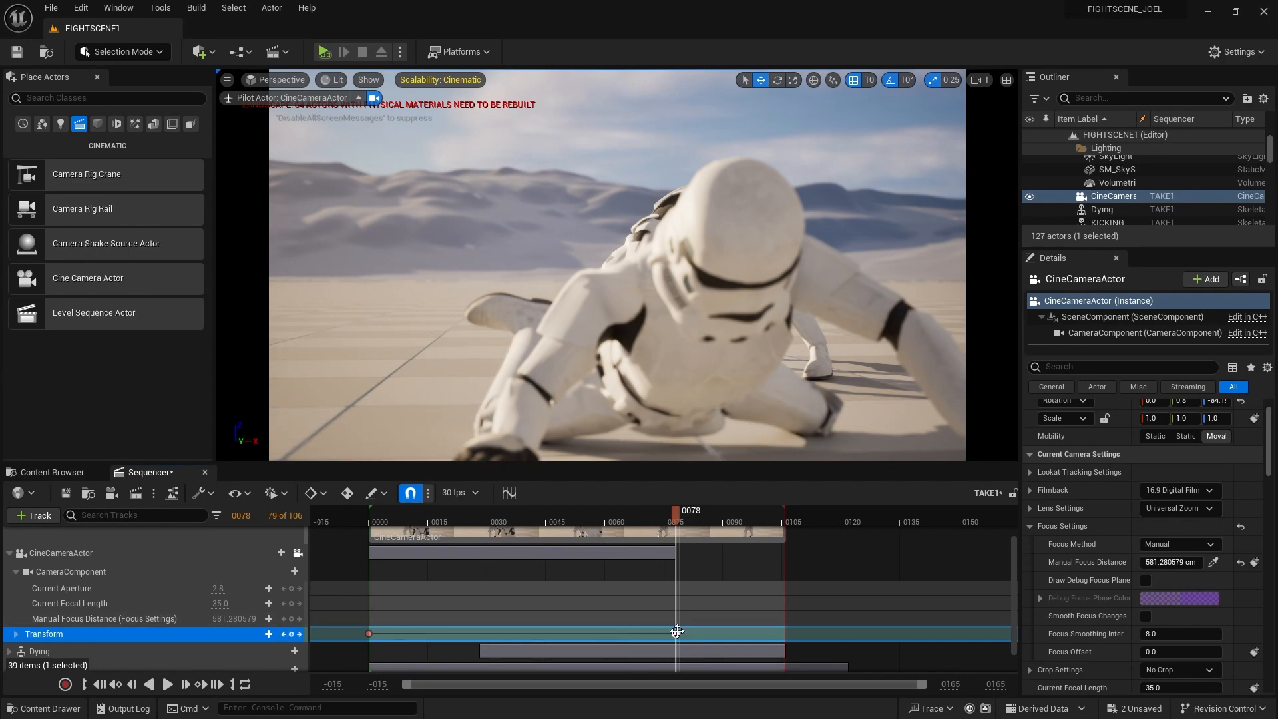
pyautogui.click(98, 684)
pyautogui.click(165, 686)
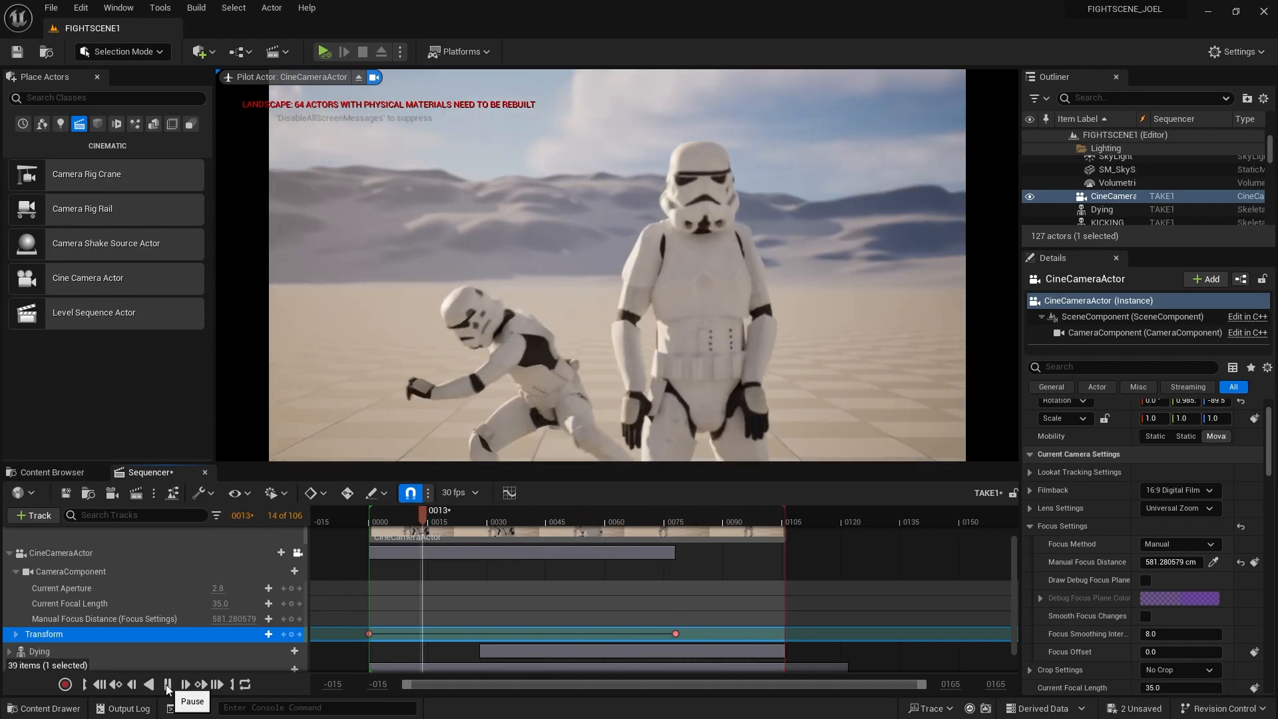
# Delay the first camera key to about frame 32 and preview the revised move
pyautogui.click(168, 686)
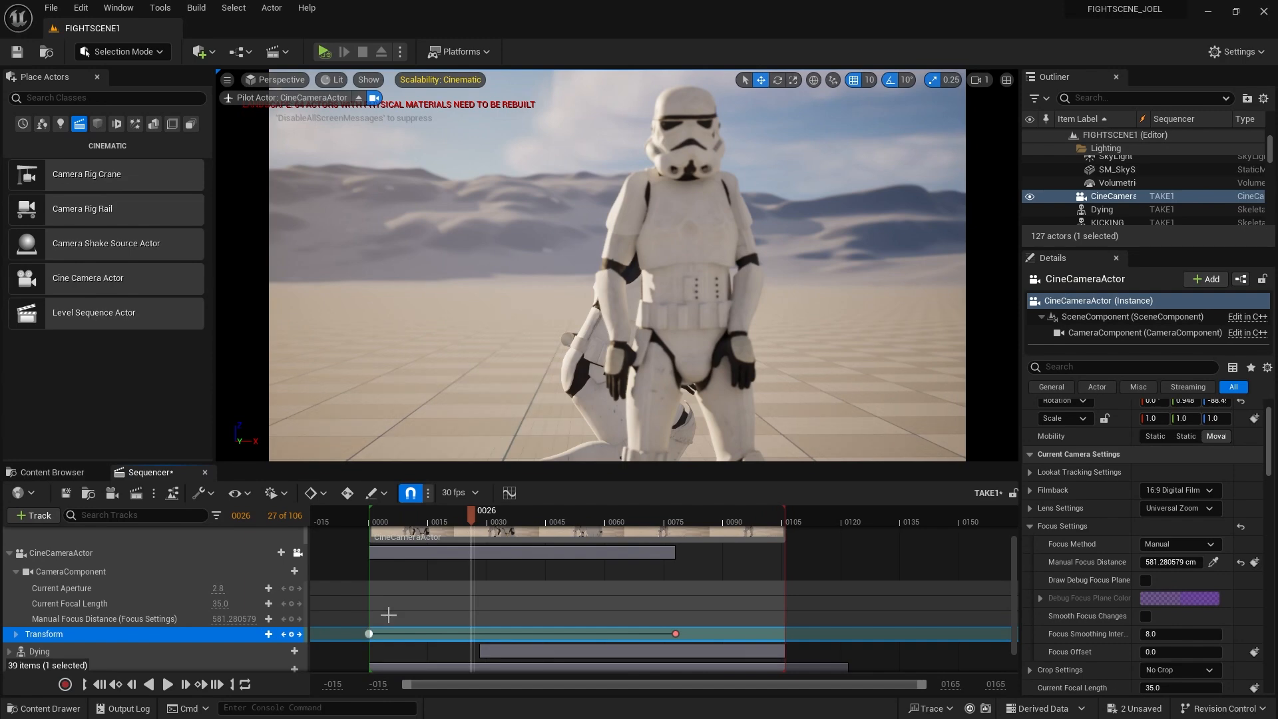
pyautogui.moveTo(472, 516); pyautogui.dragTo(372, 517)
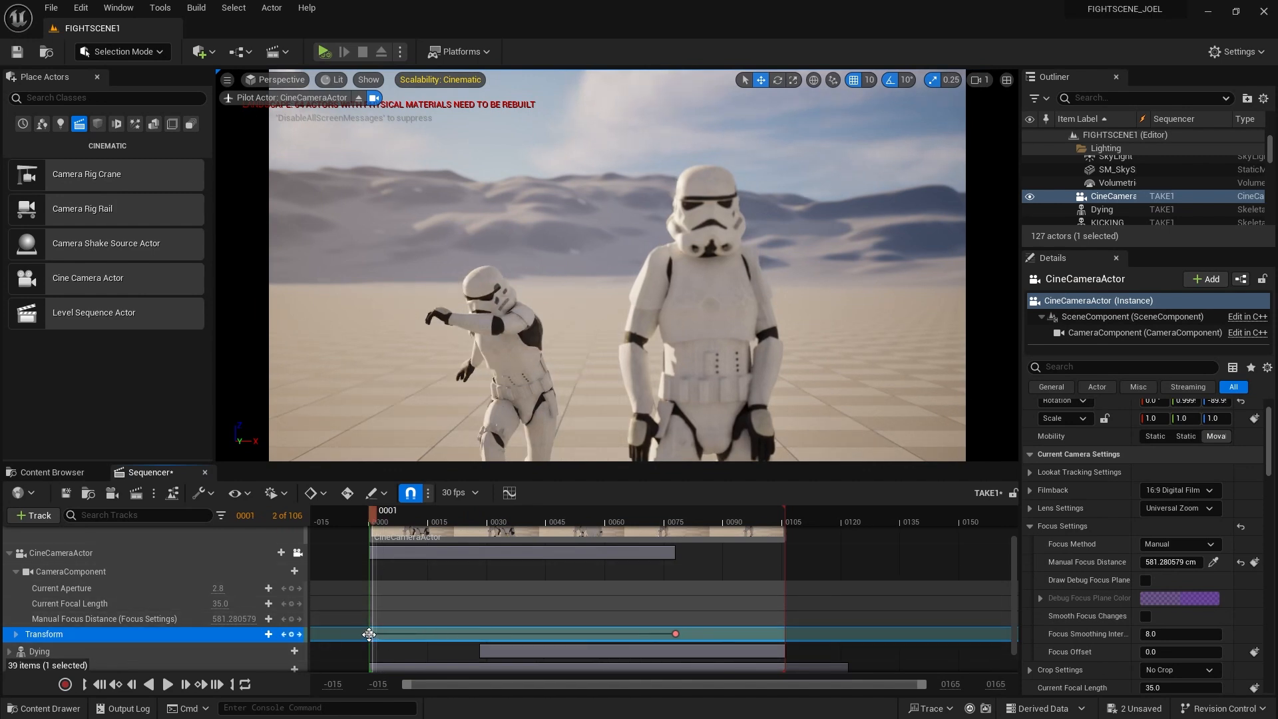
pyautogui.moveTo(370, 635); pyautogui.dragTo(546, 634)
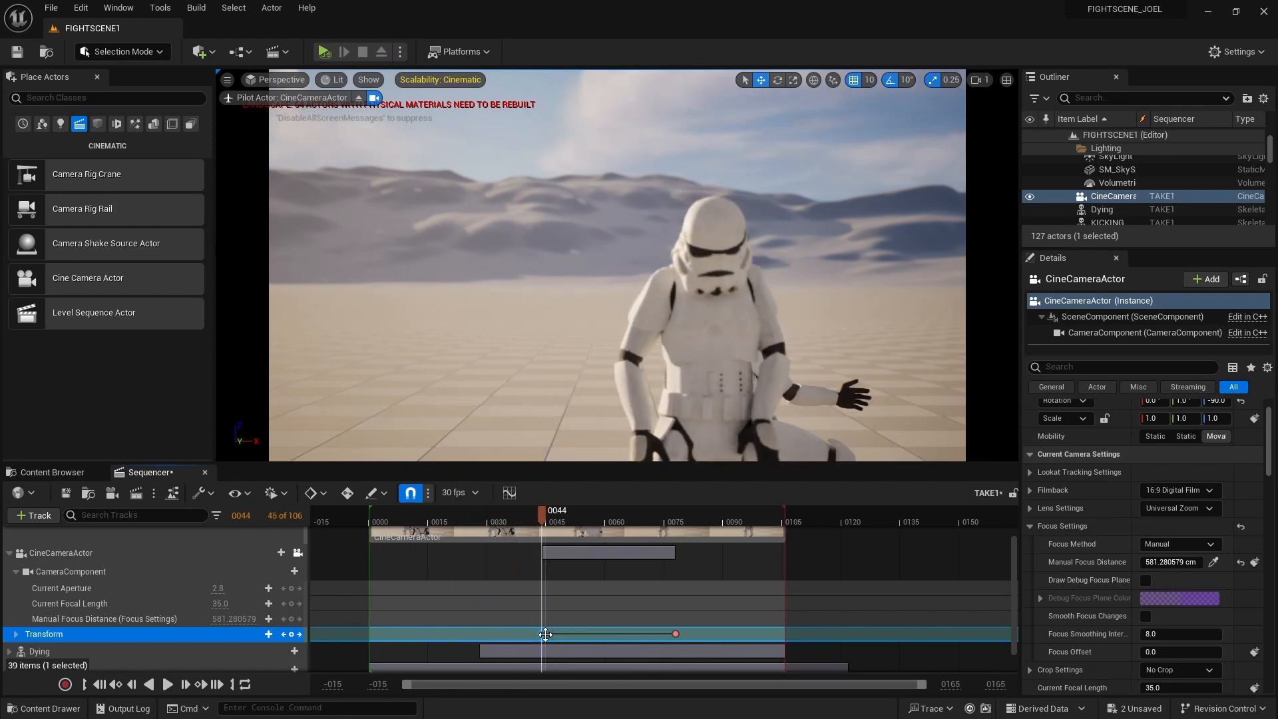
pyautogui.click(675, 634)
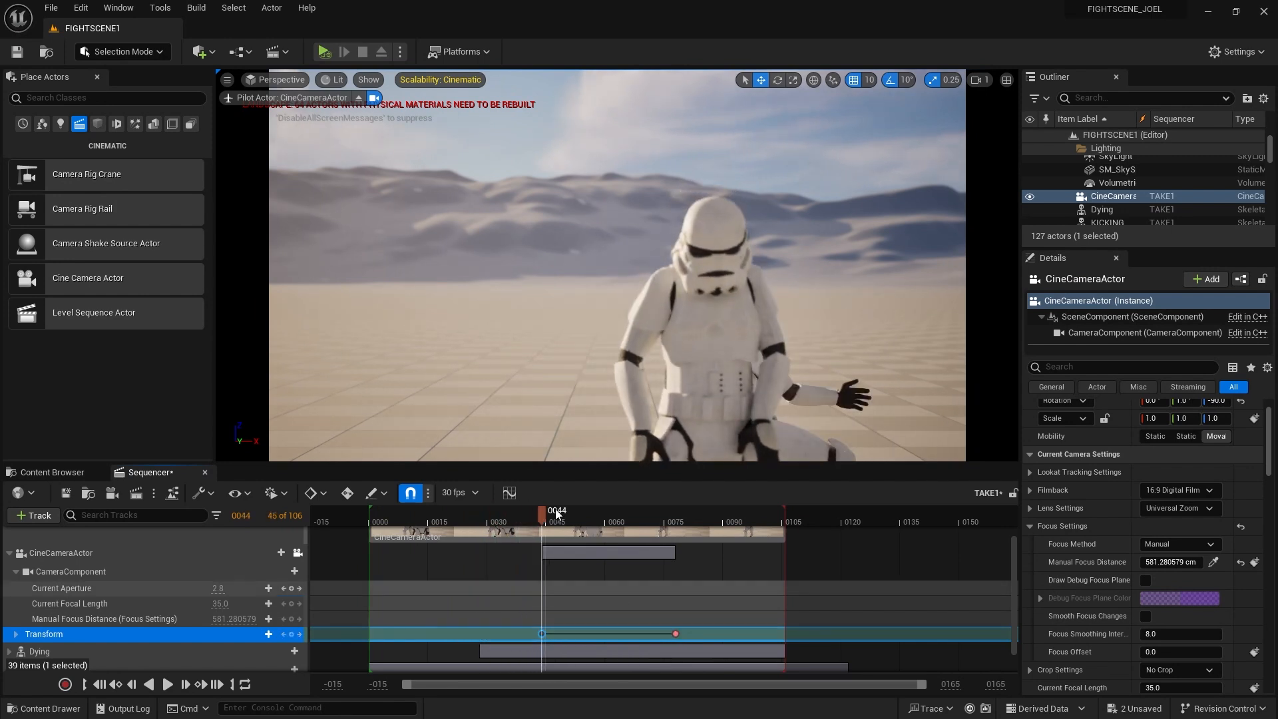
pyautogui.moveTo(541, 512); pyautogui.dragTo(353, 516)
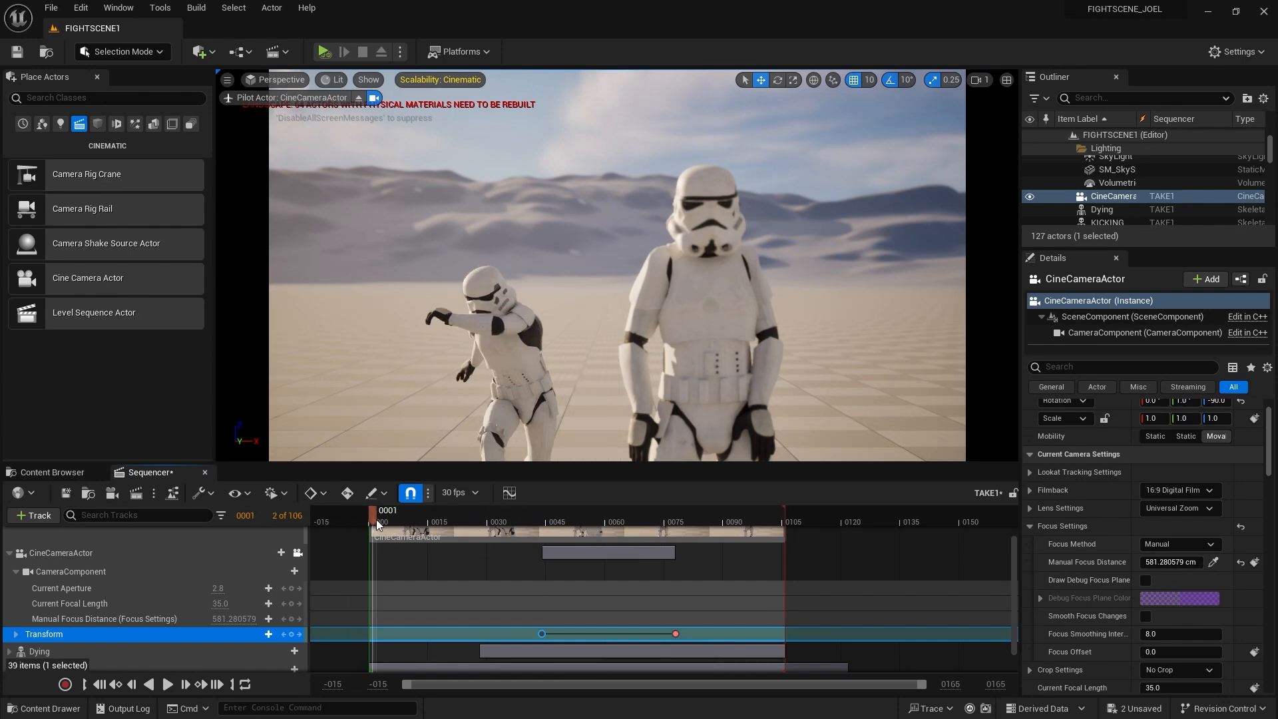
pyautogui.click(168, 685)
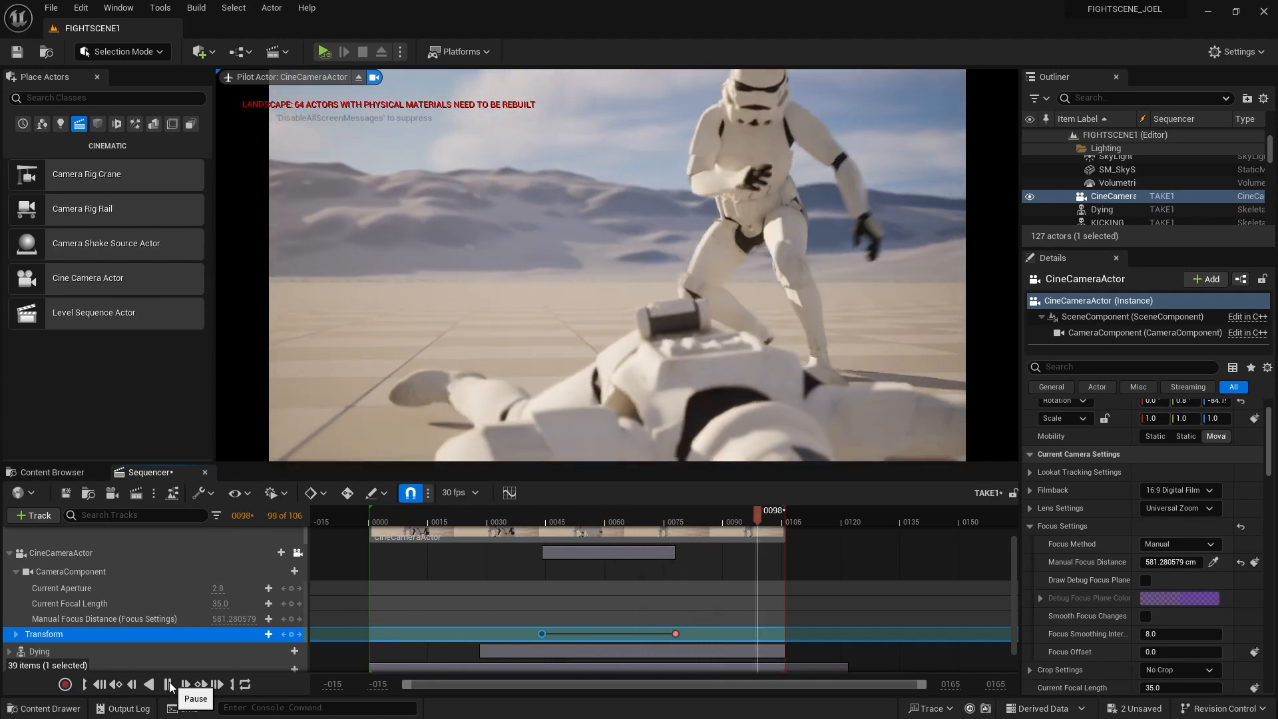
pyautogui.click(168, 685)
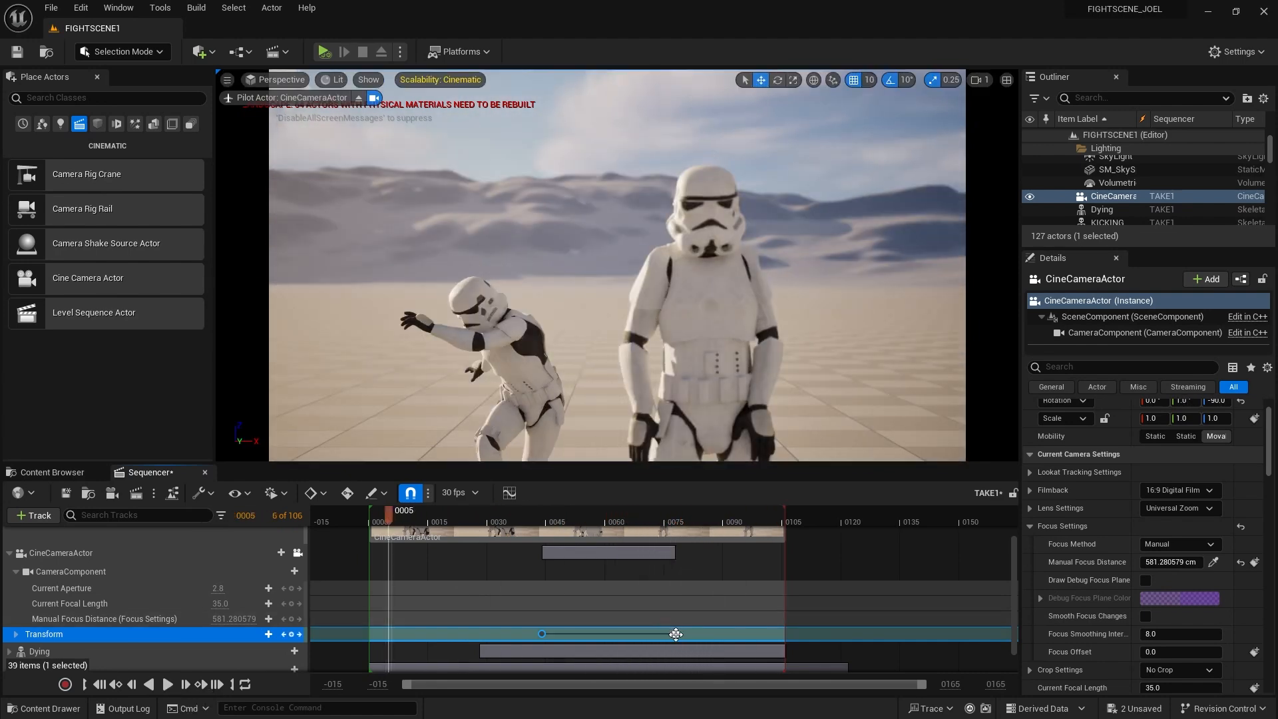
# Move the end camera key to frame 0074 and replay the shorter move from the start
pyautogui.moveTo(676, 634); pyautogui.dragTo(755, 634)
pyautogui.click(405, 515)
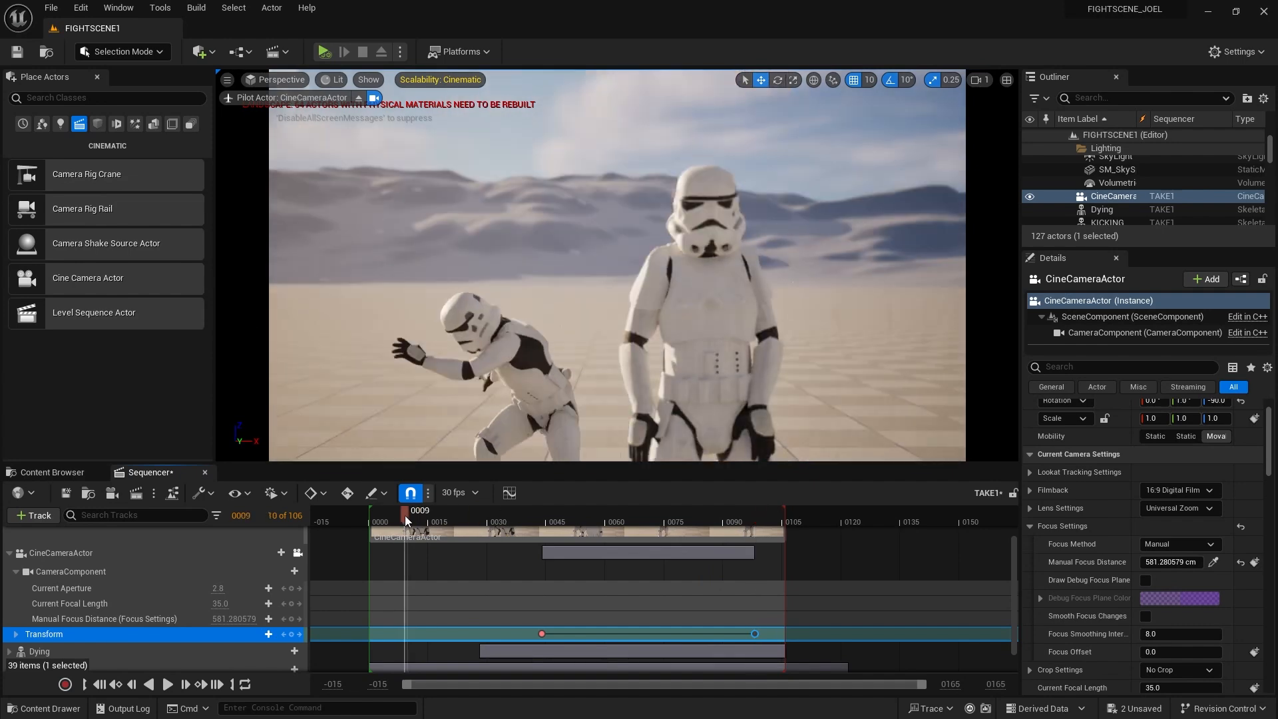
pyautogui.click(169, 684)
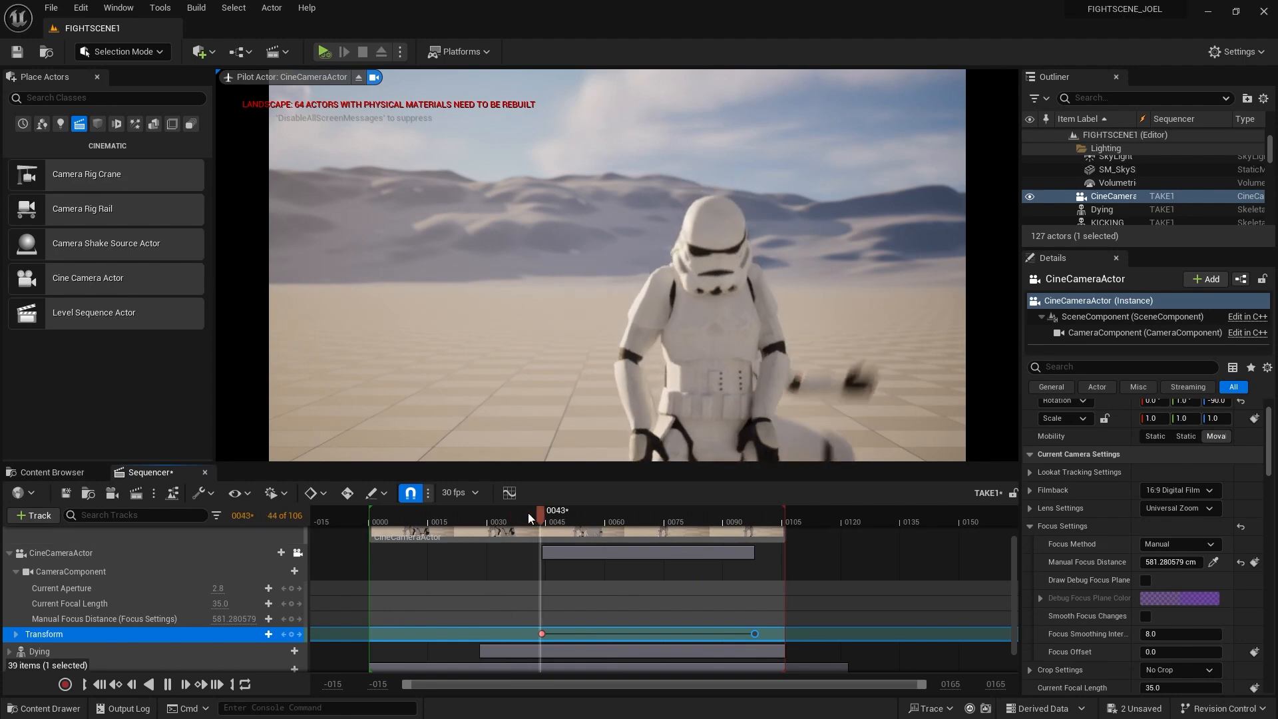
pyautogui.click(504, 518)
pyautogui.moveTo(753, 634); pyautogui.dragTo(660, 634)
pyautogui.click(390, 519)
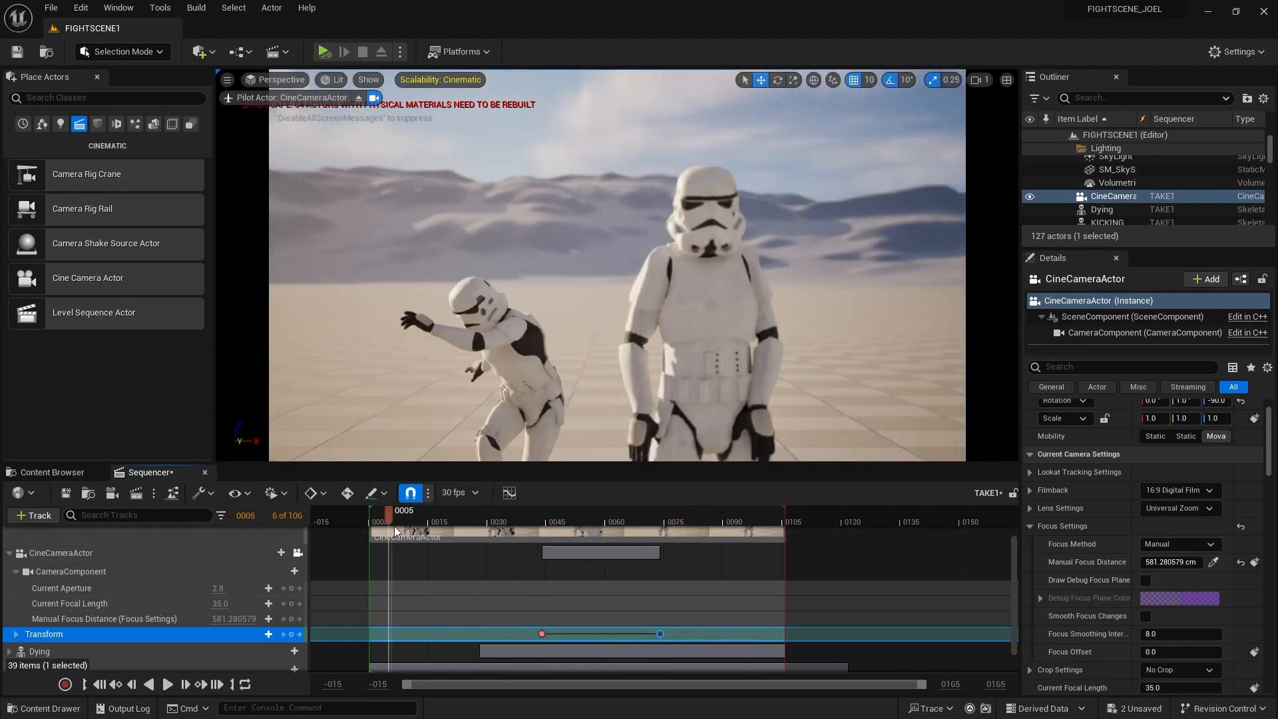
pyautogui.click(168, 686)
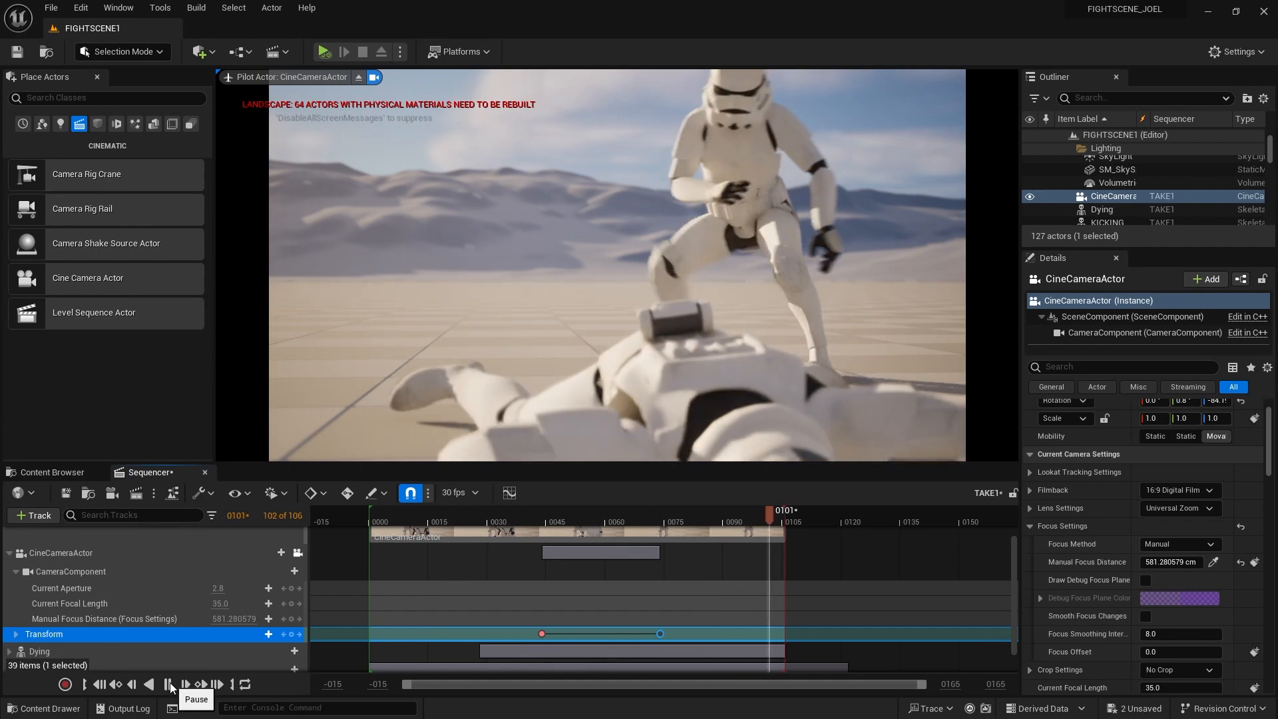
pyautogui.click(169, 685)
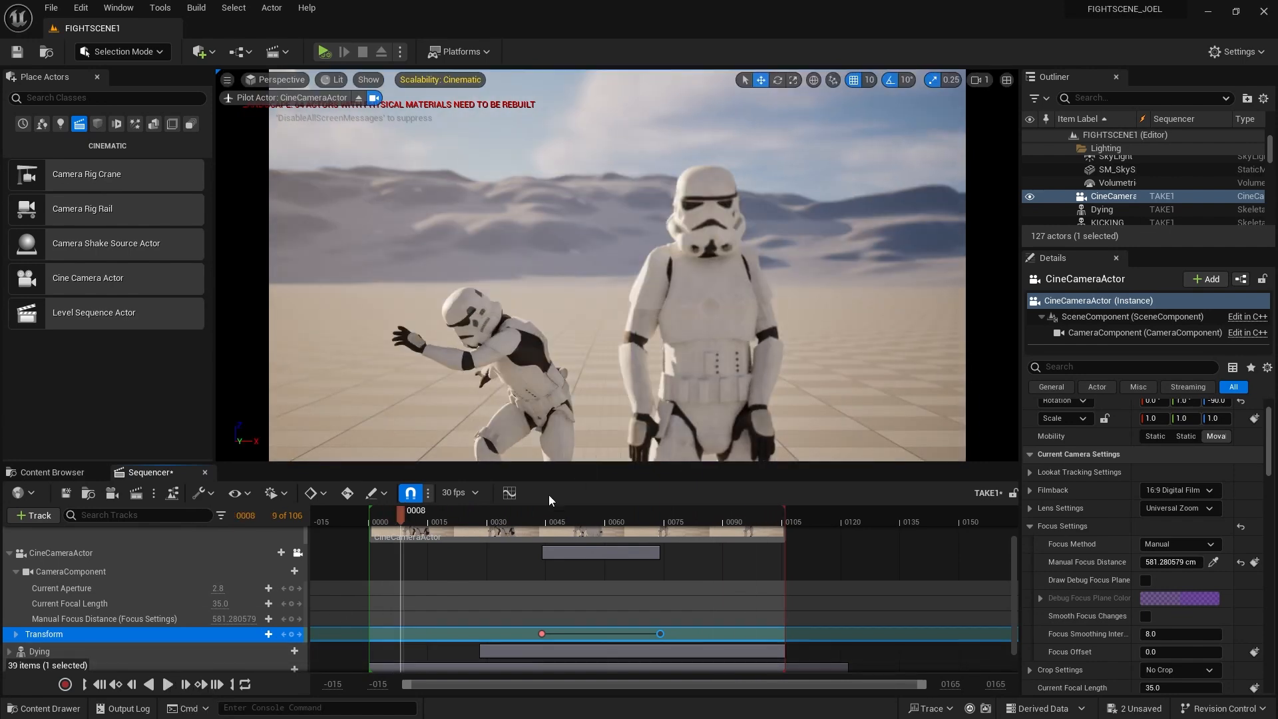
pyautogui.moveTo(401, 513); pyautogui.dragTo(373, 545)
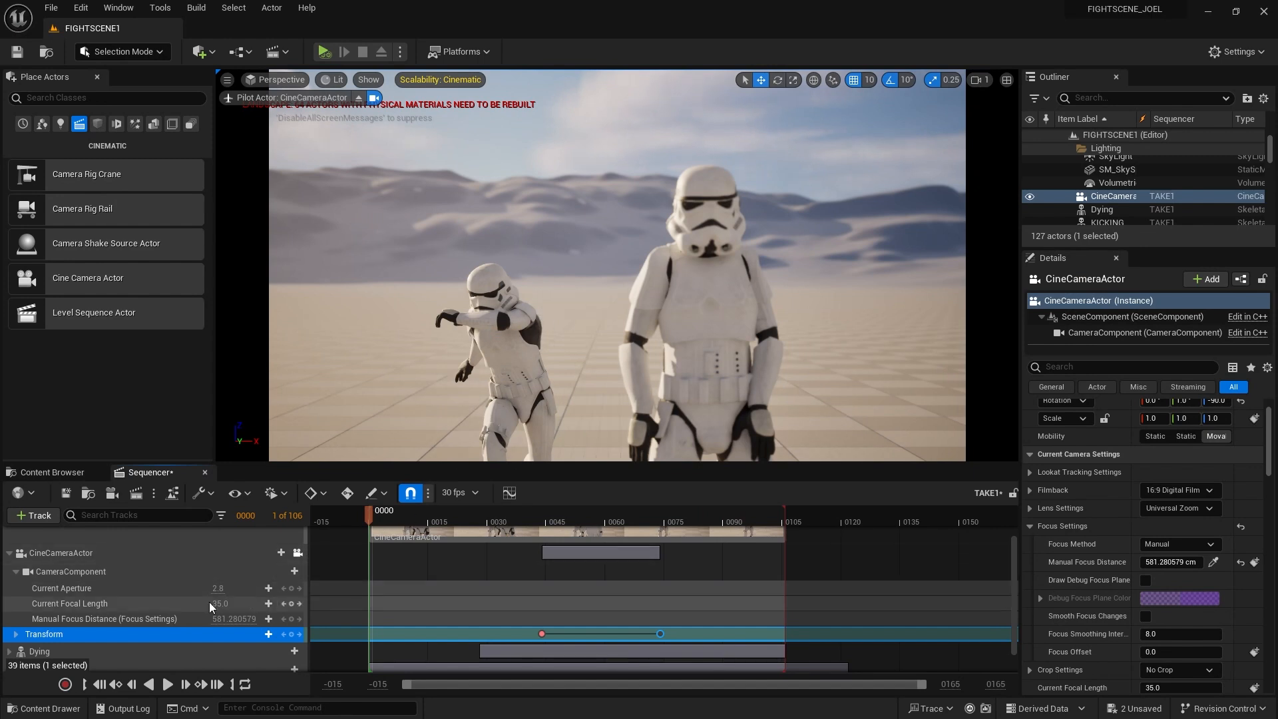
# Drop a new Cine Camera Actor into the level beside the fighting troopers
pyautogui.scroll(2, 208, 603)
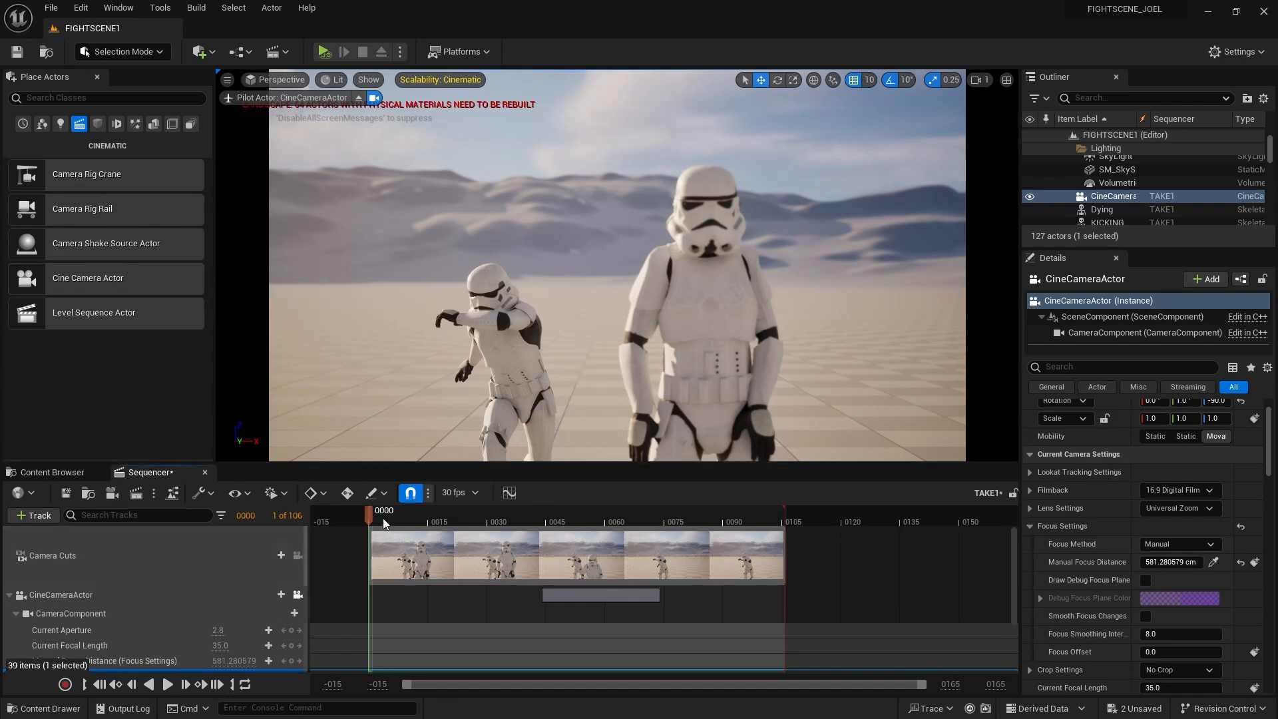
pyautogui.moveTo(379, 517); pyautogui.dragTo(373, 517)
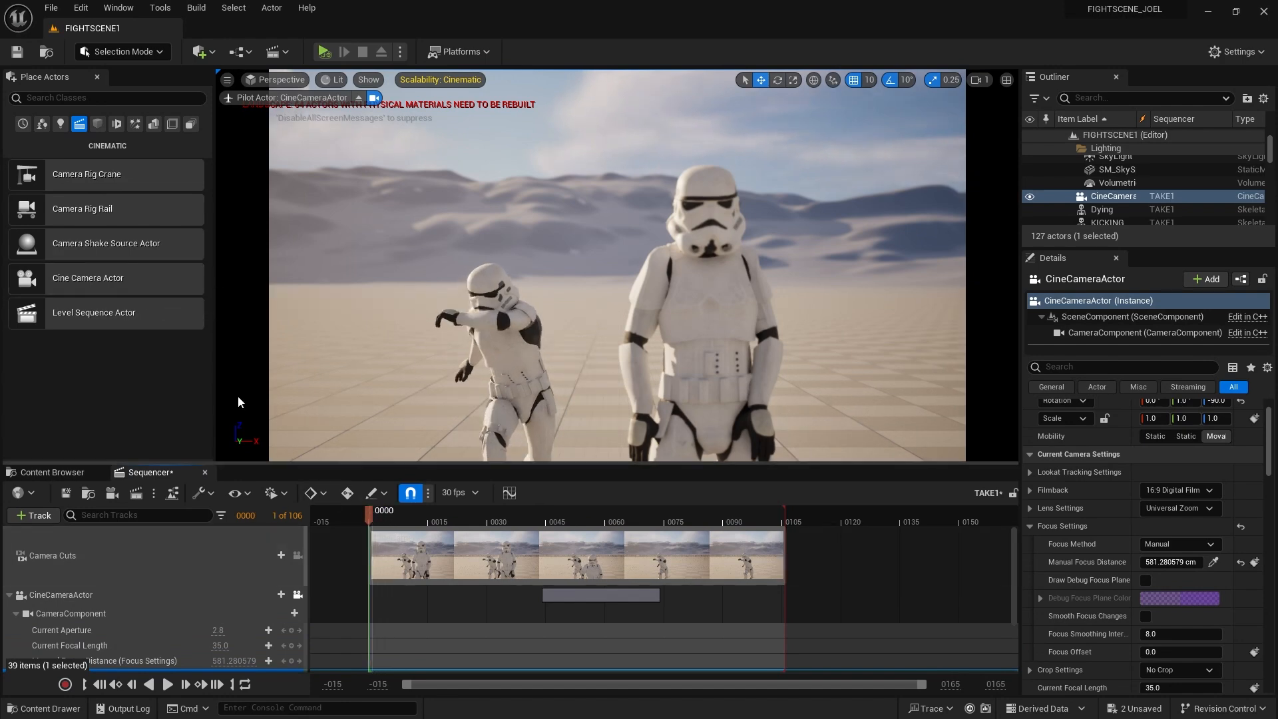
pyautogui.moveTo(88, 278); pyautogui.dragTo(367, 285)
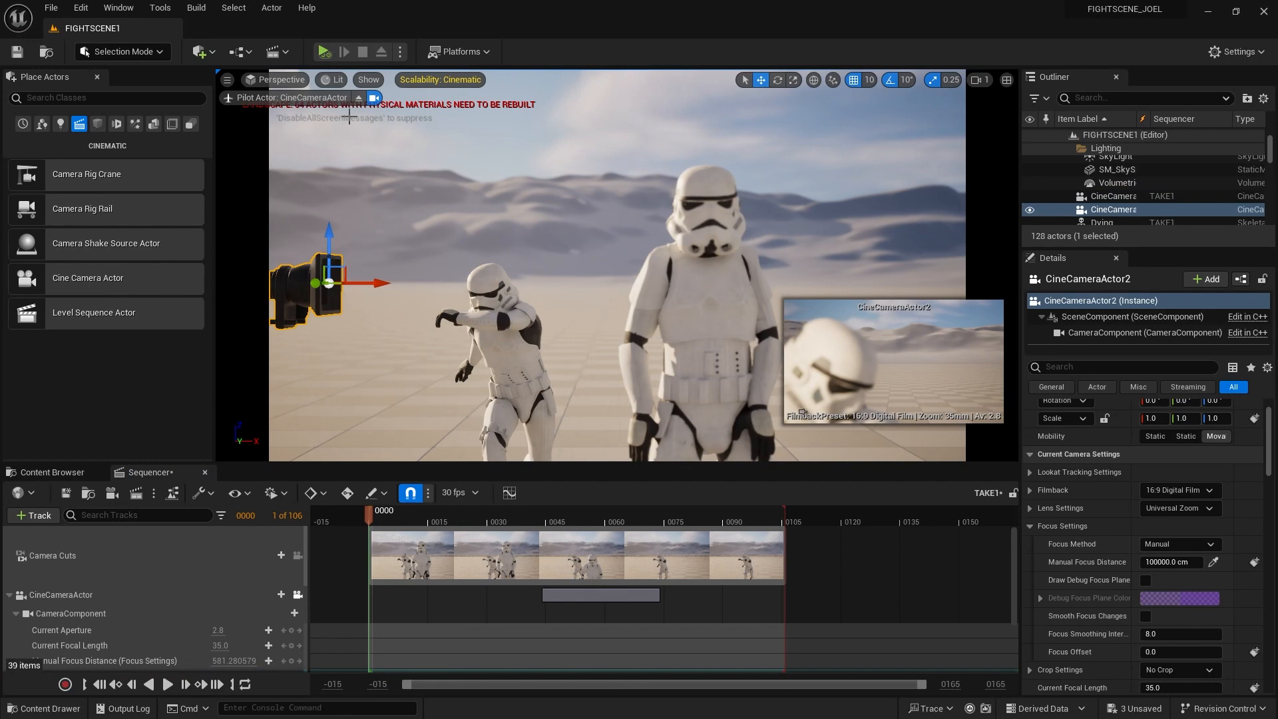
pyautogui.click(313, 100)
# Pilot CineCameraActor2 and fly it to a side angle framing both troopers
pyautogui.click(275, 80)
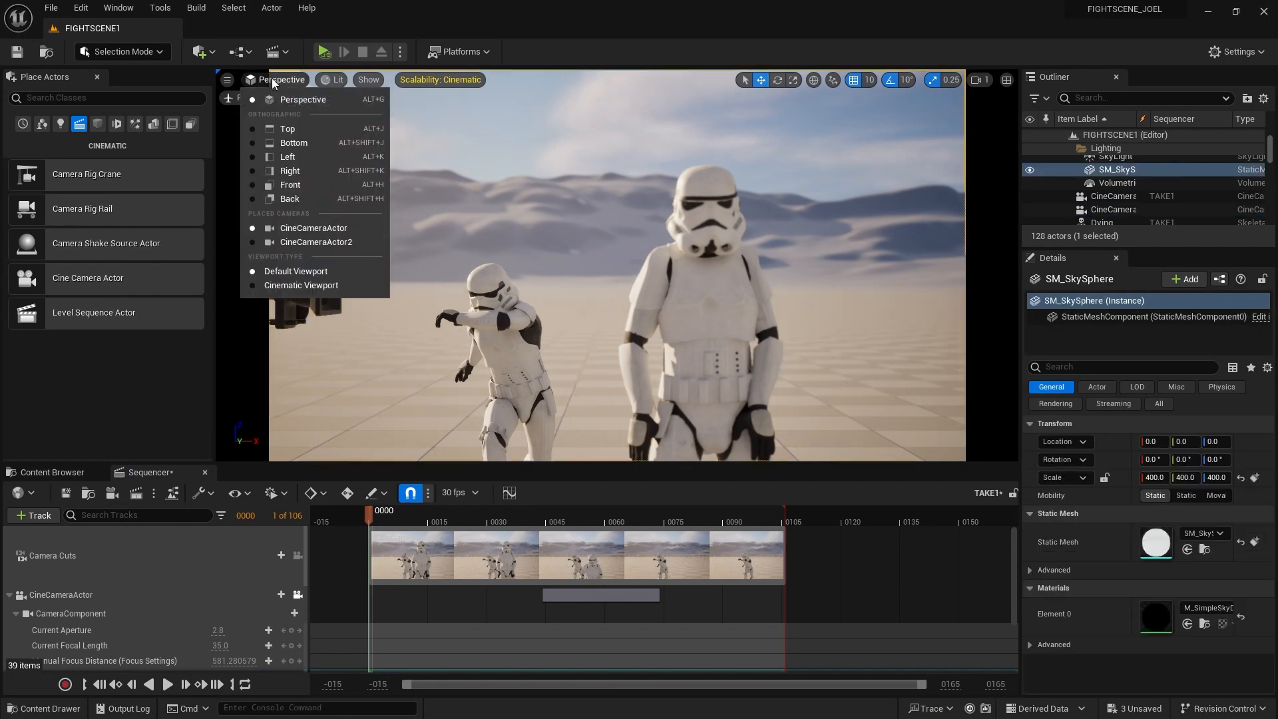
pyautogui.click(335, 243)
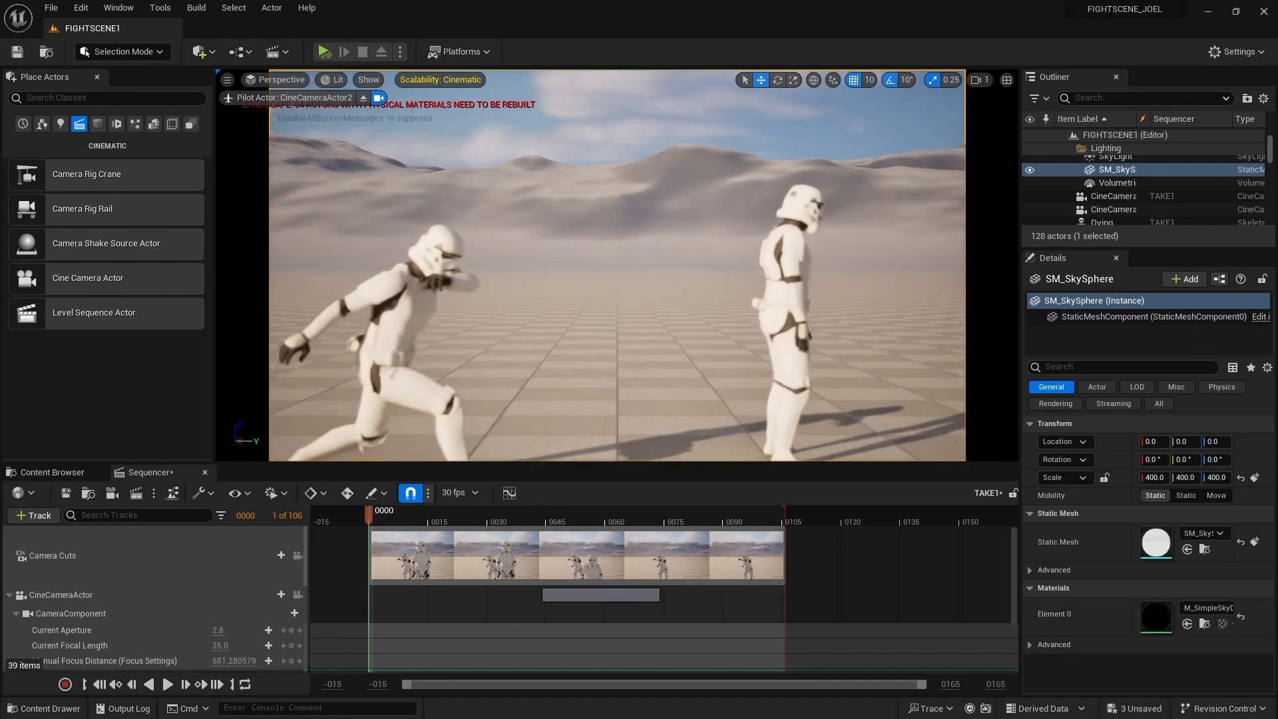
pyautogui.moveTo(637, 334)
pyautogui.mouseDown(button='right')
pyautogui.moveTo(592, 355)
pyautogui.moveTo(585, 334)
pyautogui.moveTo(633, 345)
pyautogui.mouseUp(button='right')
pyautogui.press('a')
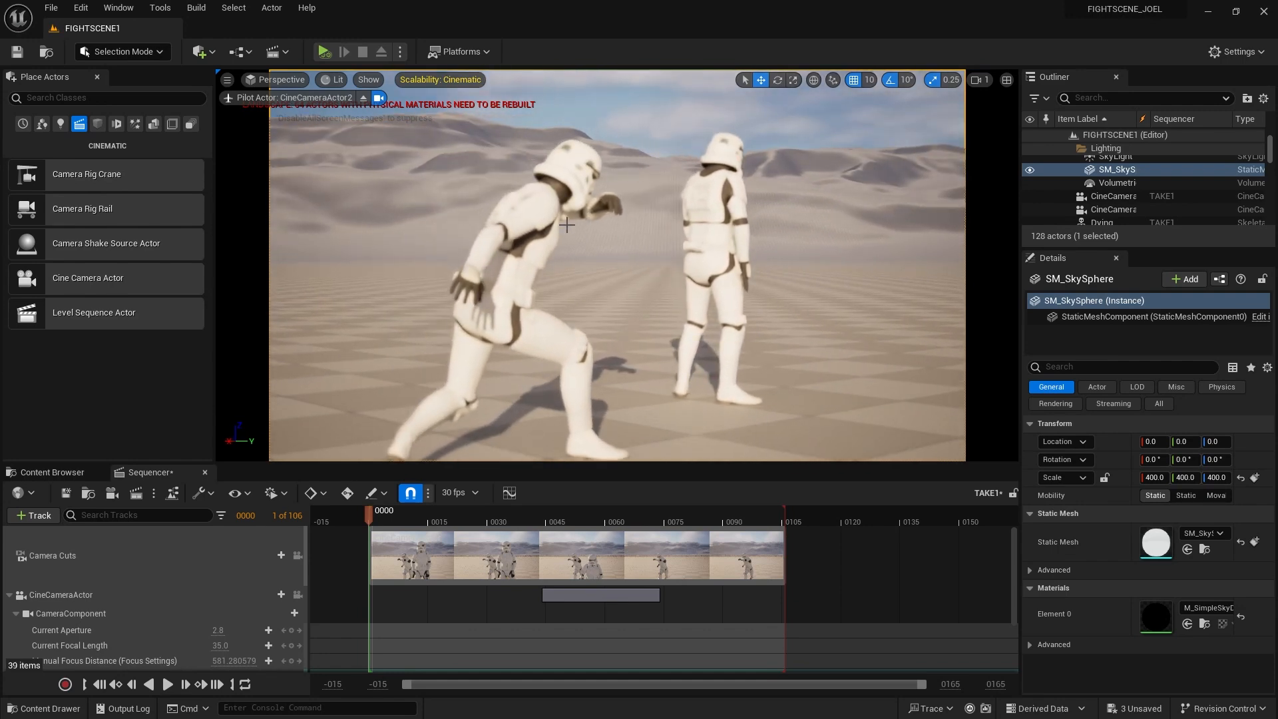
# Sample CineCameraActor2's manual focus distance, 672.832458 cm, from the trooper, then preview further into the fight
pyautogui.click(1117, 208)
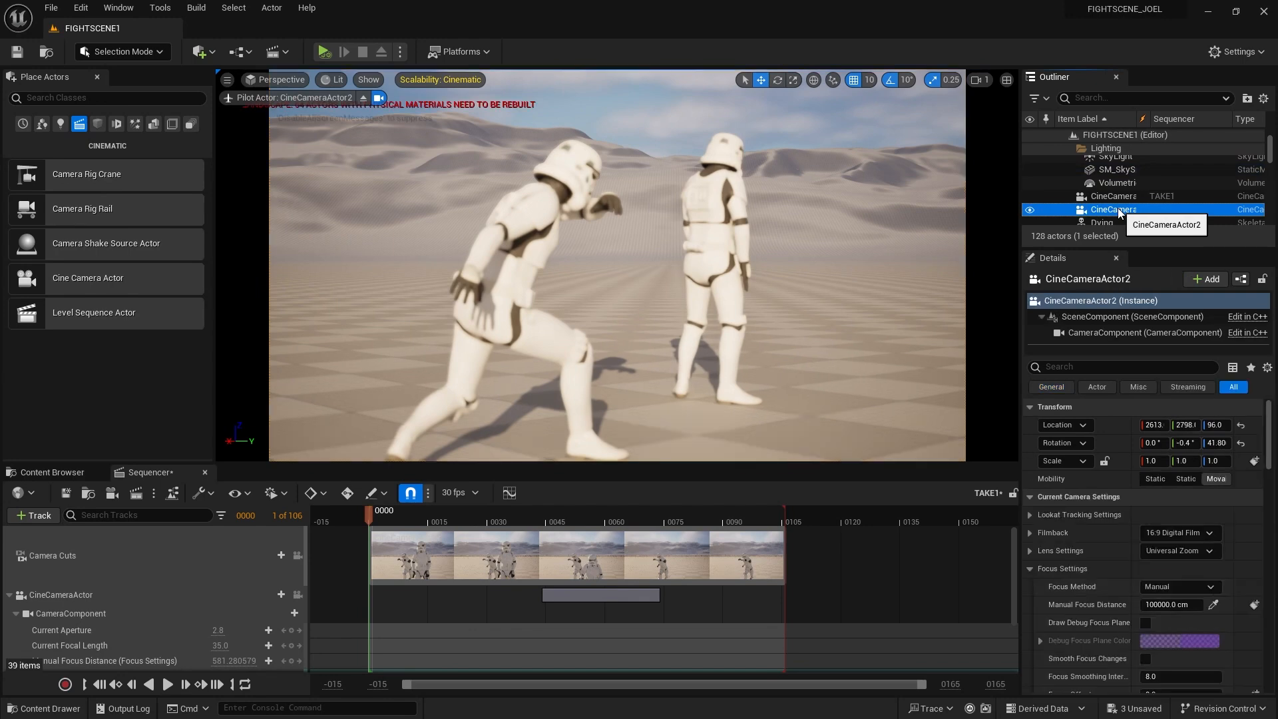
pyautogui.click(1214, 605)
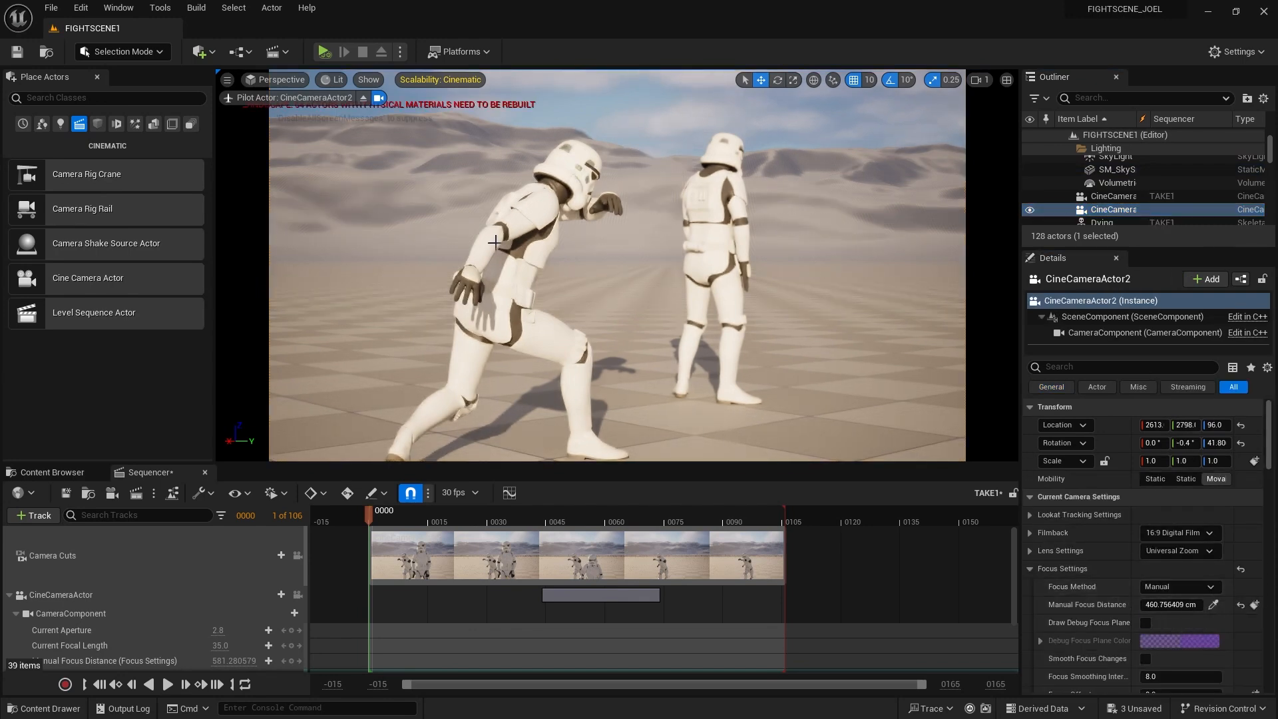
pyautogui.click(1214, 605)
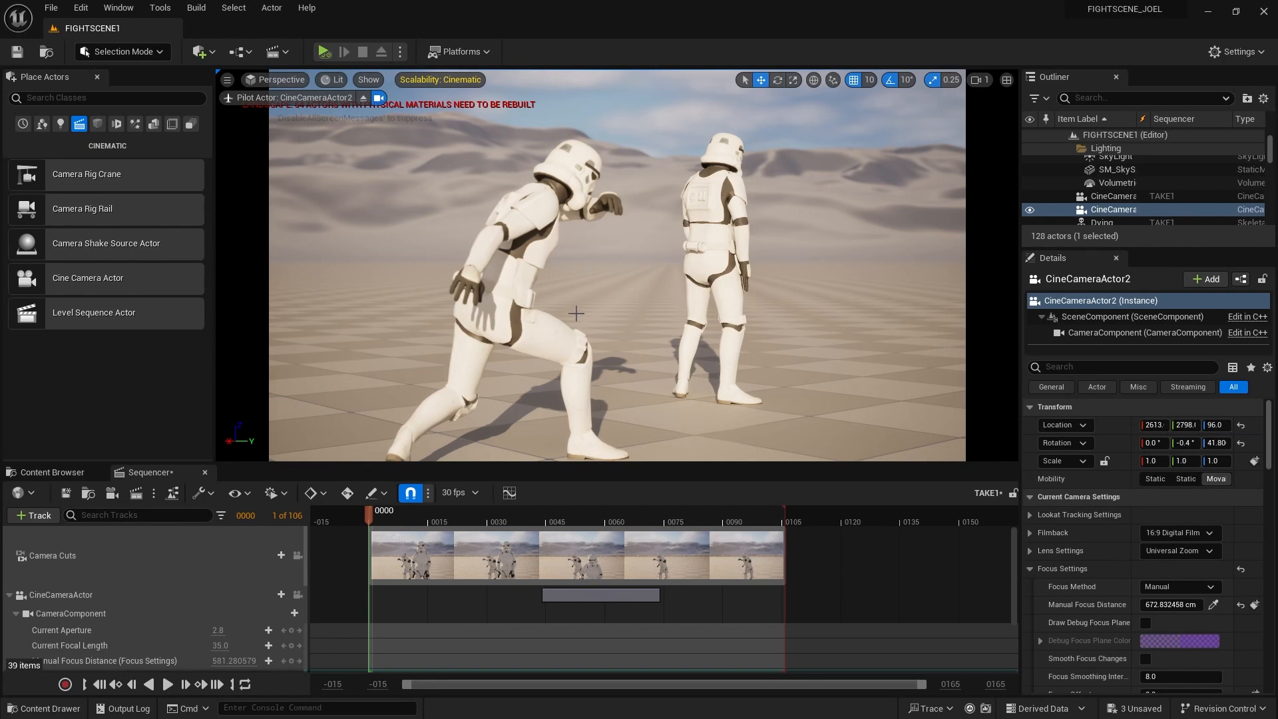
pyautogui.moveTo(369, 520)
pyautogui.mouseDown()
pyautogui.moveTo(550, 528)
pyautogui.moveTo(362, 531)
pyautogui.moveTo(715, 545)
pyautogui.moveTo(385, 546)
pyautogui.moveTo(369, 534)
pyautogui.mouseUp()
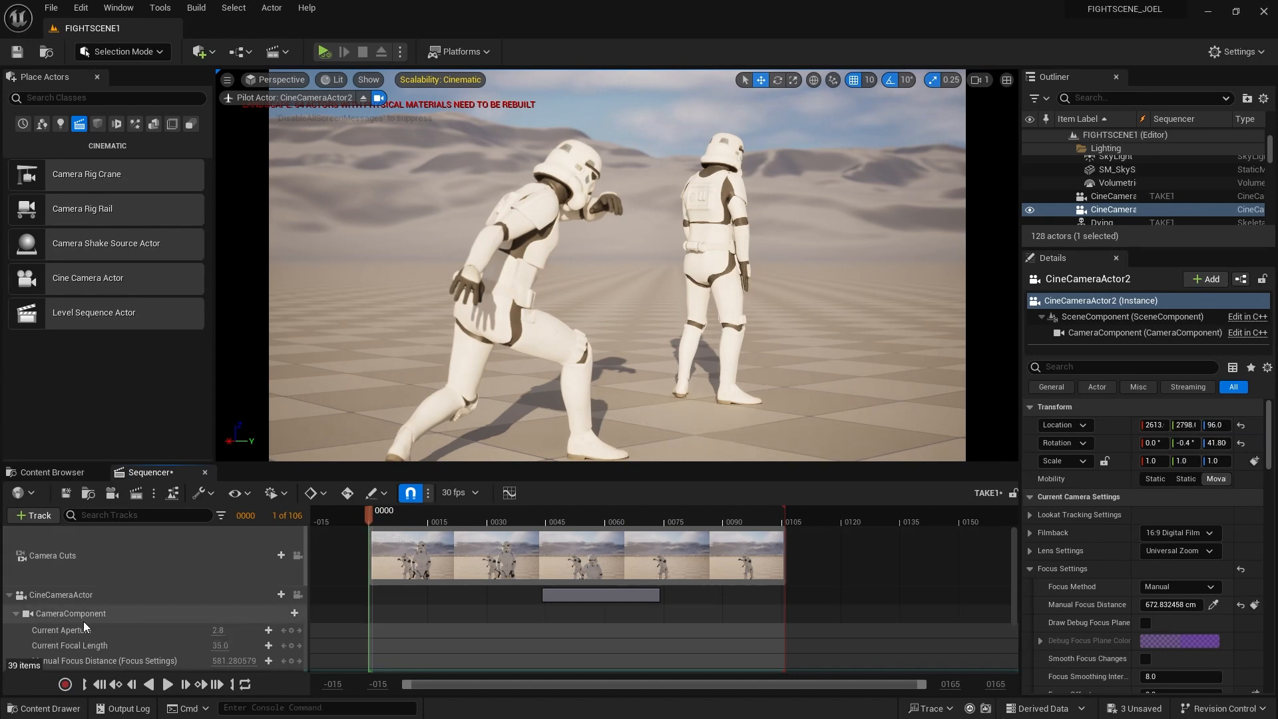
# Add CineCameraActor2 as a track in the TAKE1 sequence
pyautogui.scroll(-1, 83, 621)
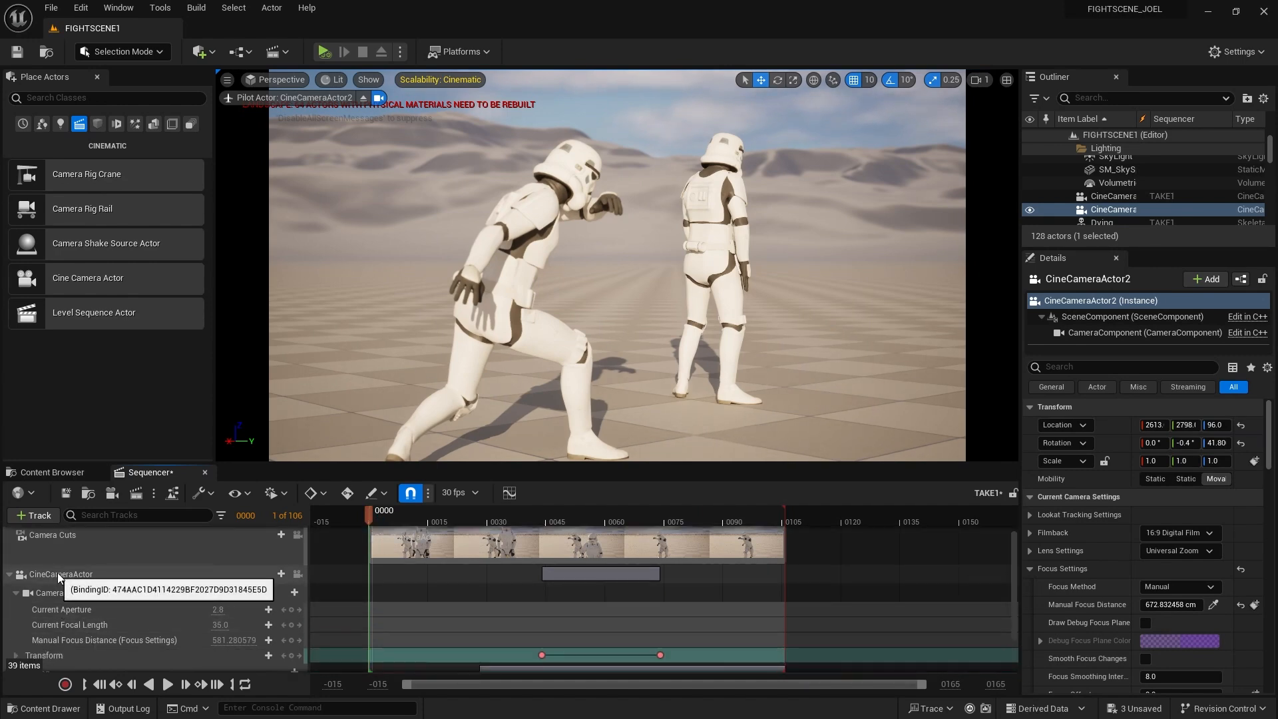
pyautogui.scroll(-2, 107, 579)
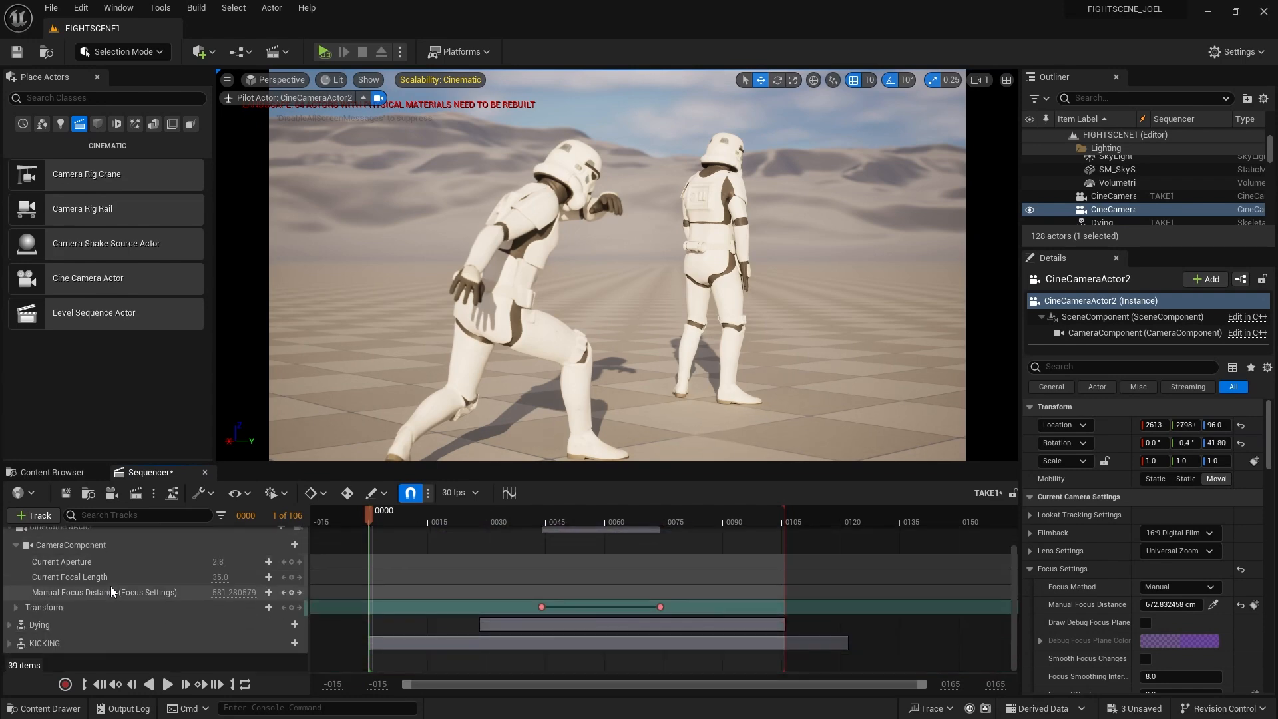
pyautogui.scroll(3, 112, 586)
pyautogui.scroll(-3, 110, 582)
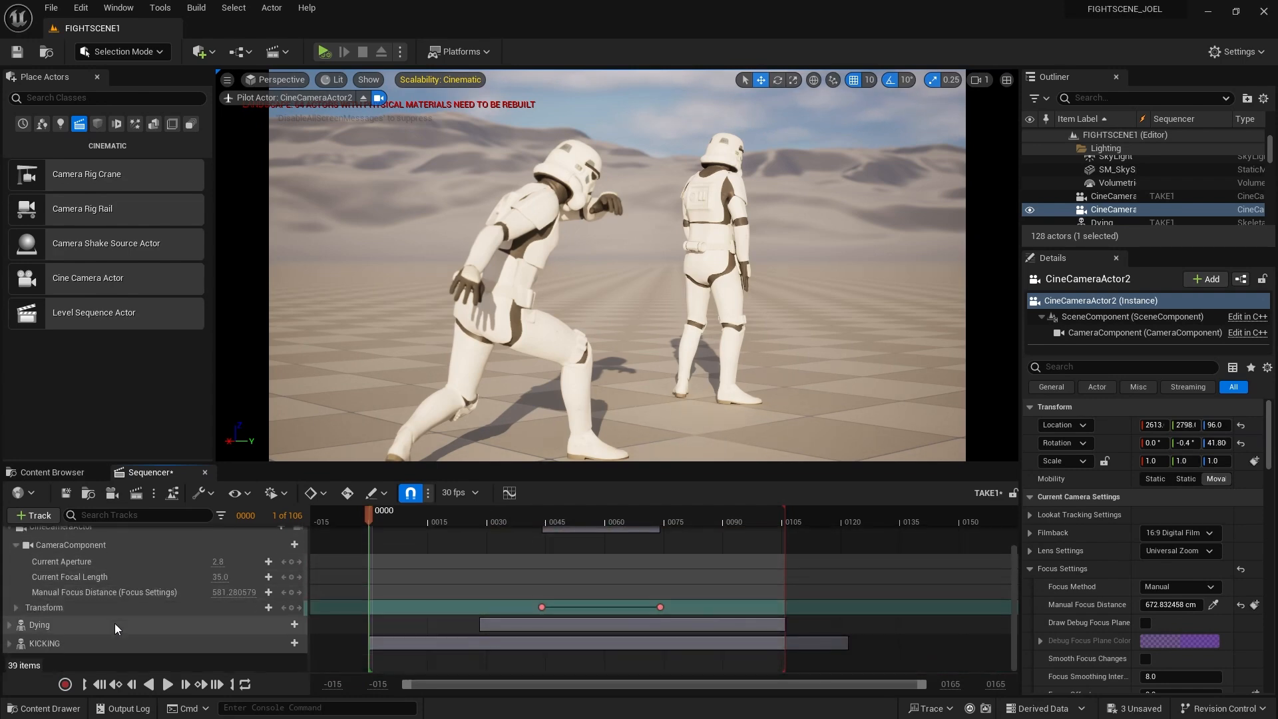
pyautogui.scroll(3, 114, 623)
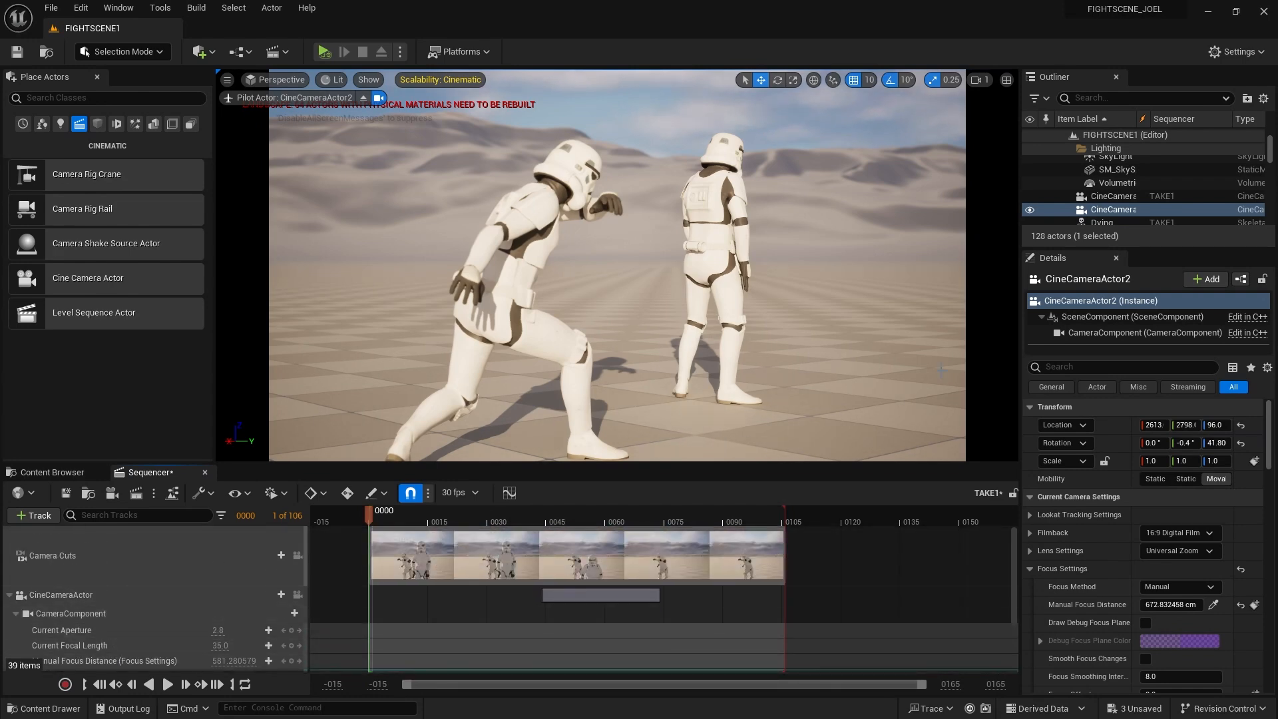
pyautogui.click(1106, 210)
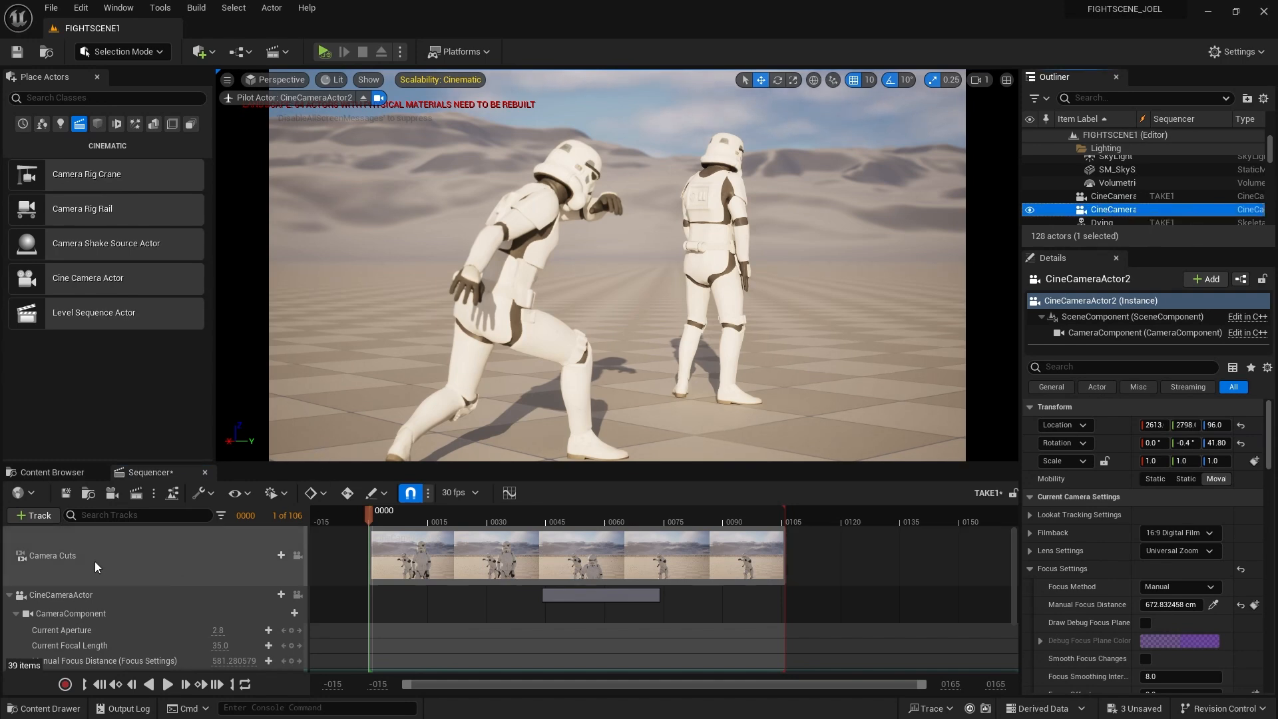
pyautogui.click(24, 517)
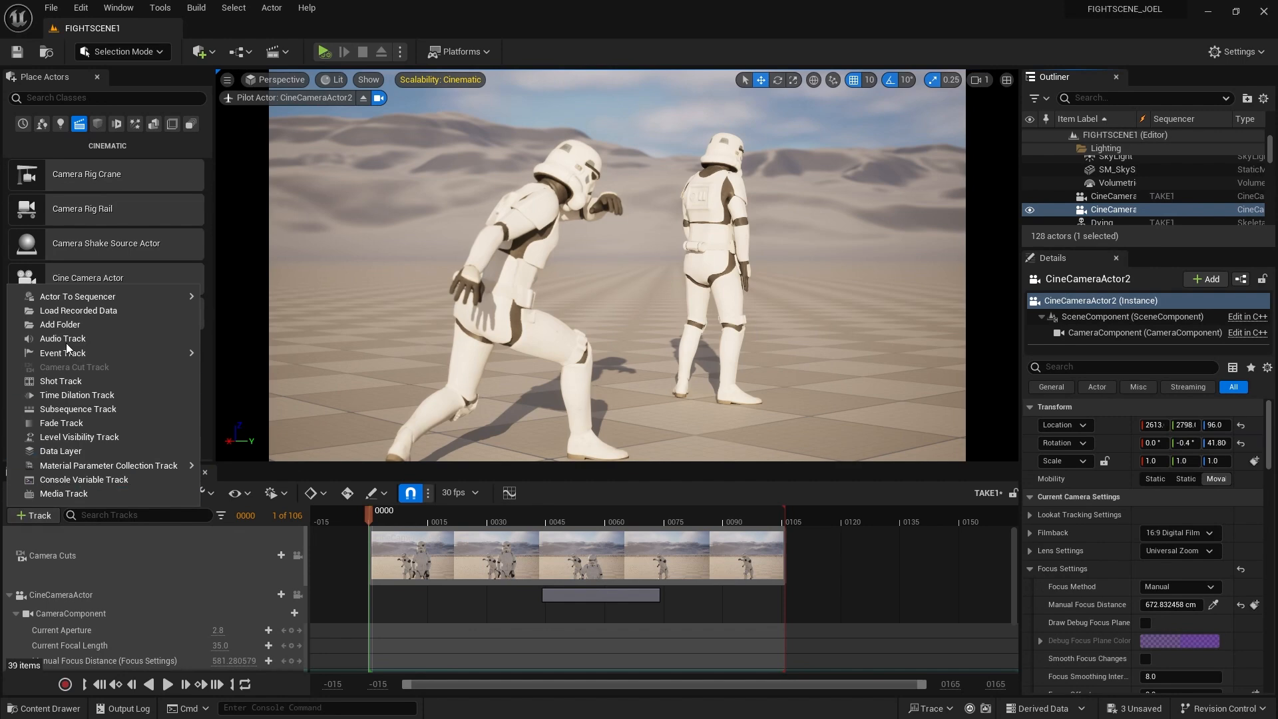
pyautogui.moveTo(79, 295)
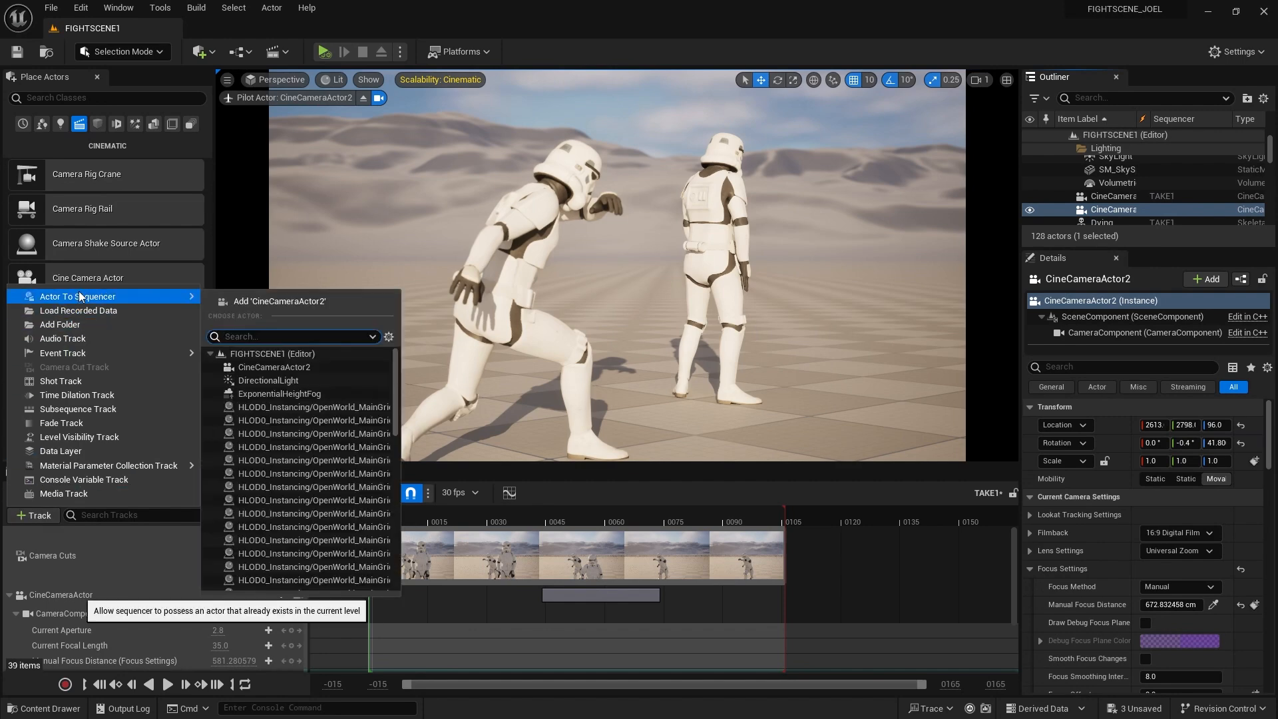
pyautogui.click(299, 301)
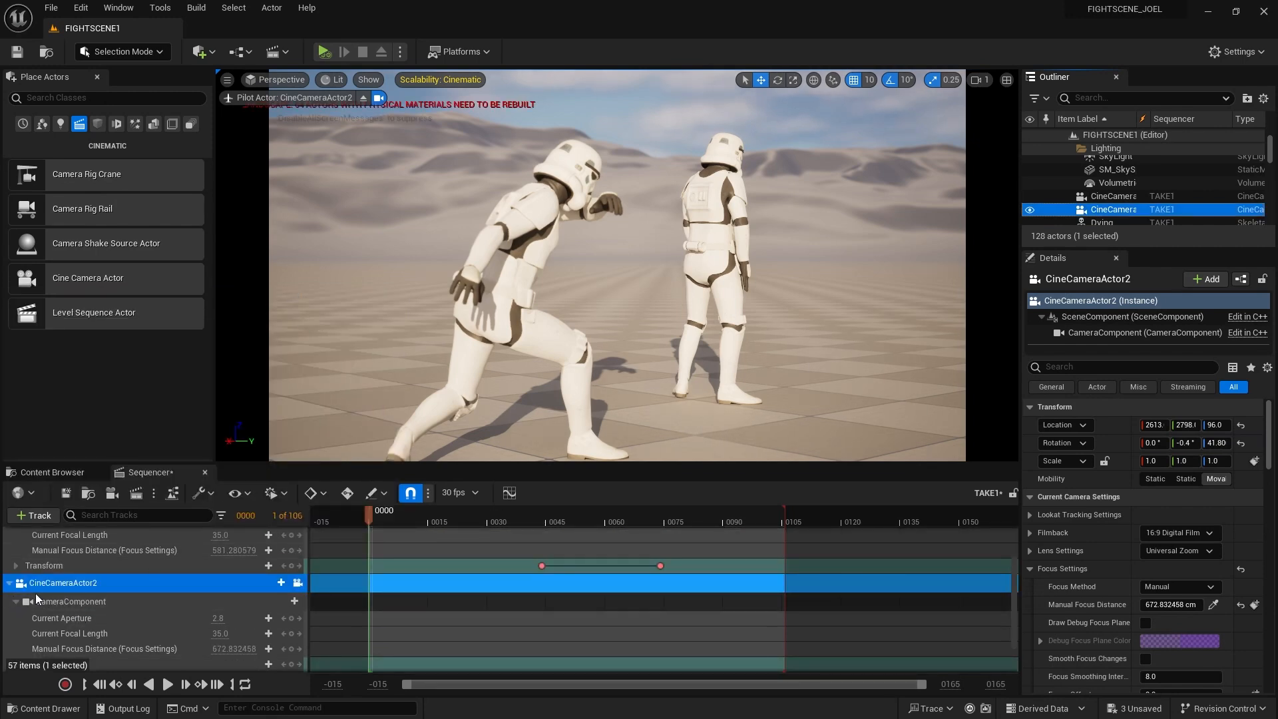
# Key CineCameraActor2's transform at frame 0, then reposition it and key again at frame 65
pyautogui.scroll(-1, 70, 604)
pyautogui.scroll(-1, 100, 636)
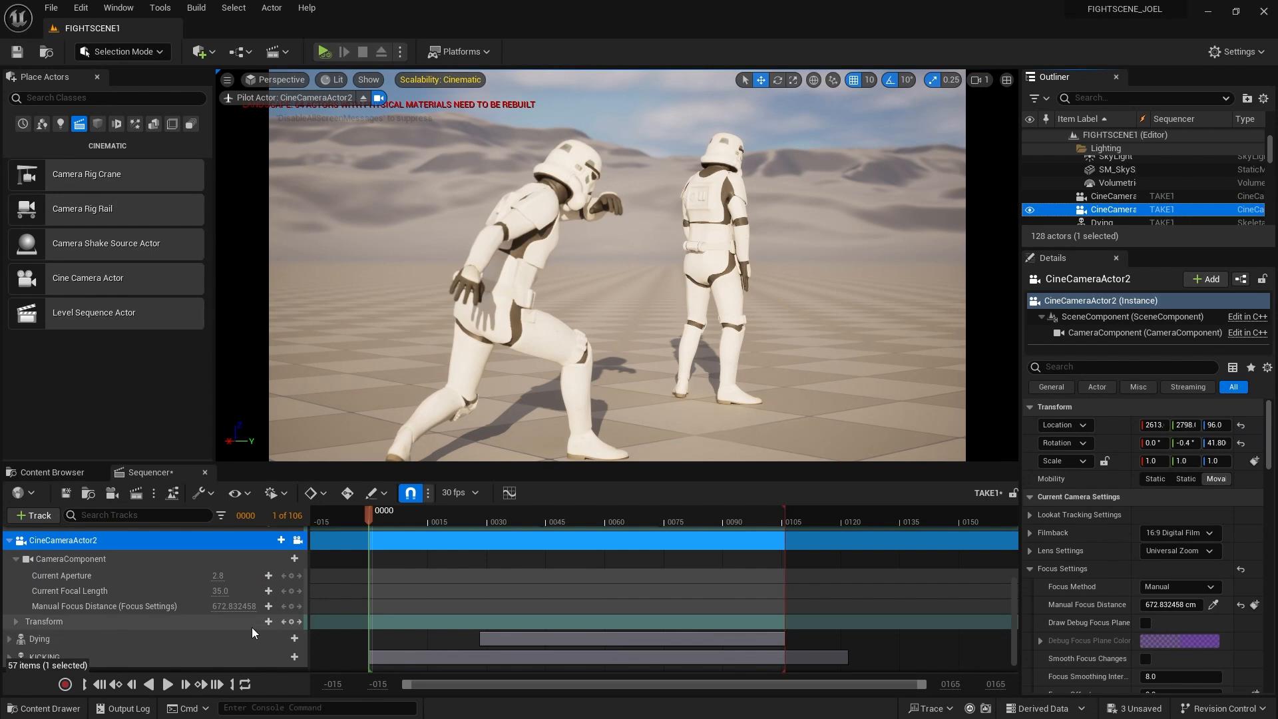
pyautogui.click(292, 622)
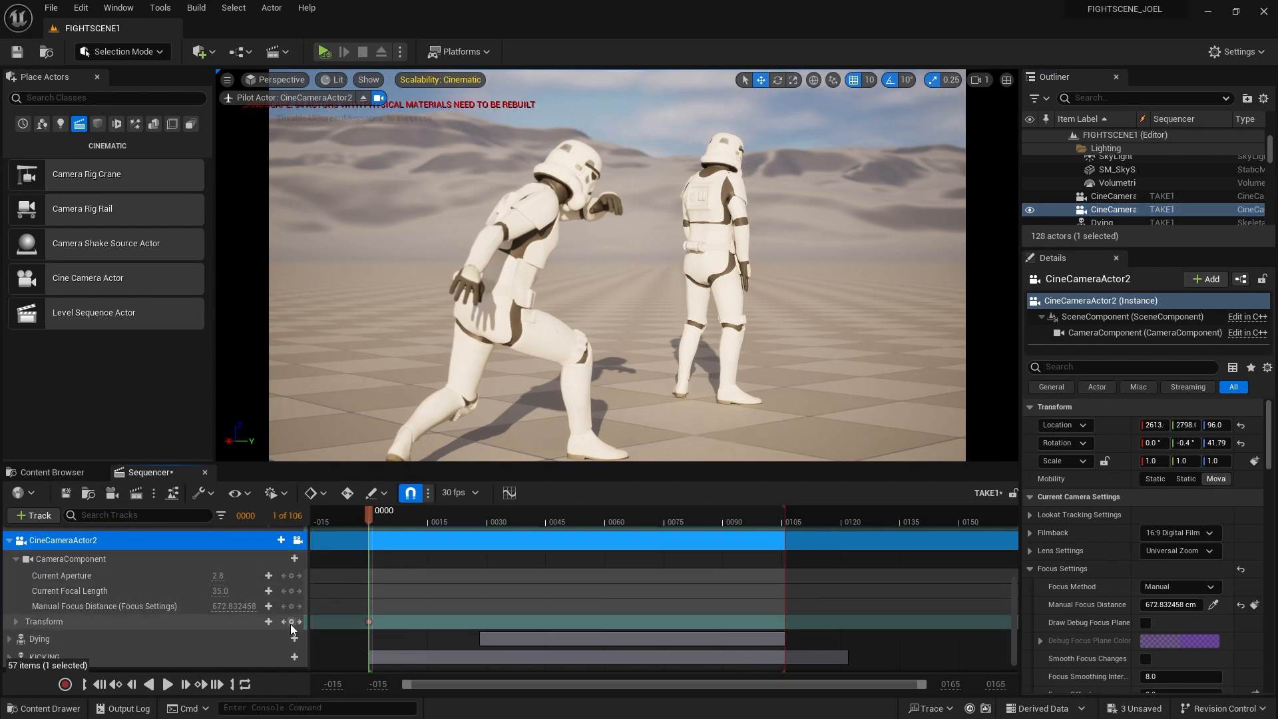
pyautogui.moveTo(373, 514); pyautogui.dragTo(626, 517)
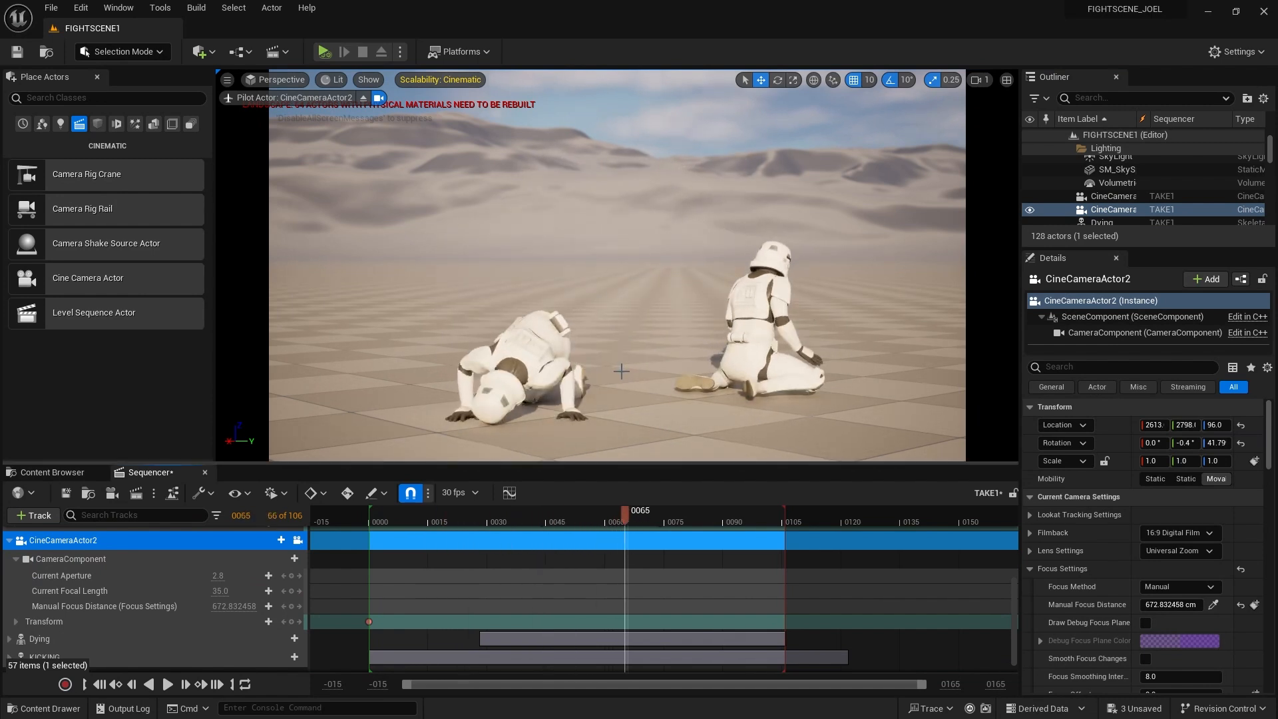
pyautogui.moveTo(619, 286); pyautogui.dragTo(674, 288, button='middle')
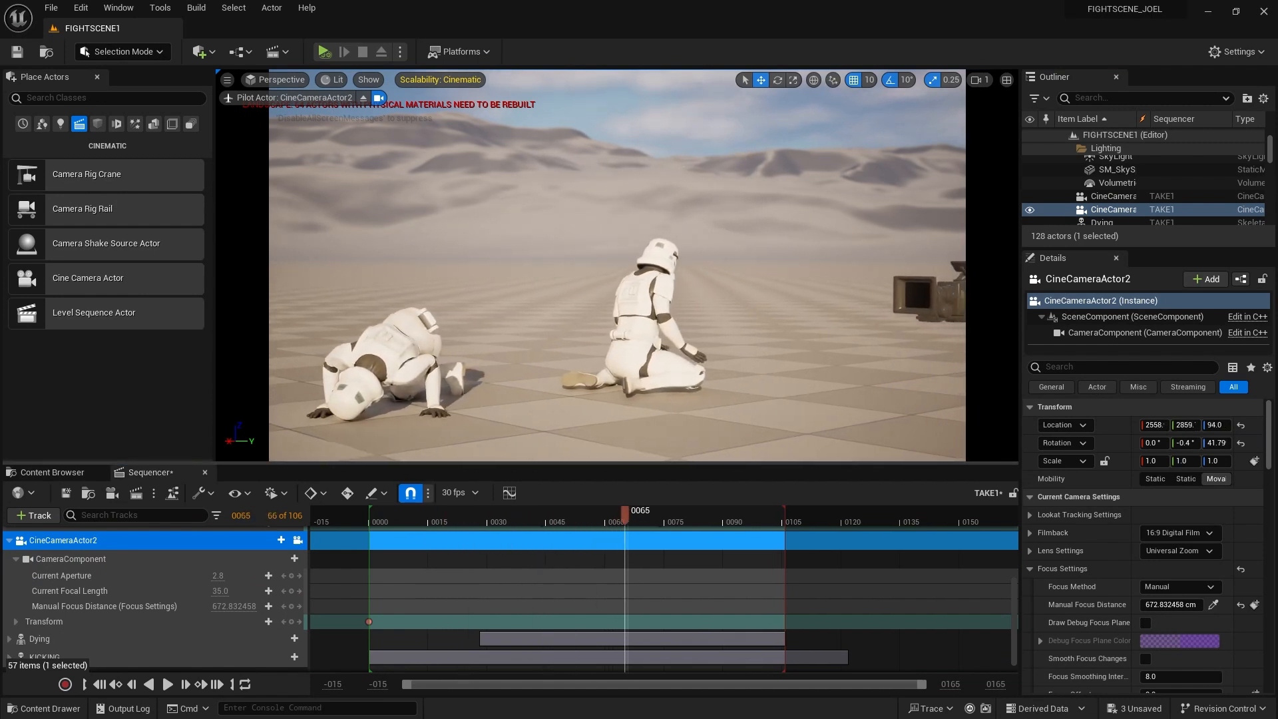
pyautogui.moveTo(621, 376); pyautogui.dragTo(636, 374, button='middle')
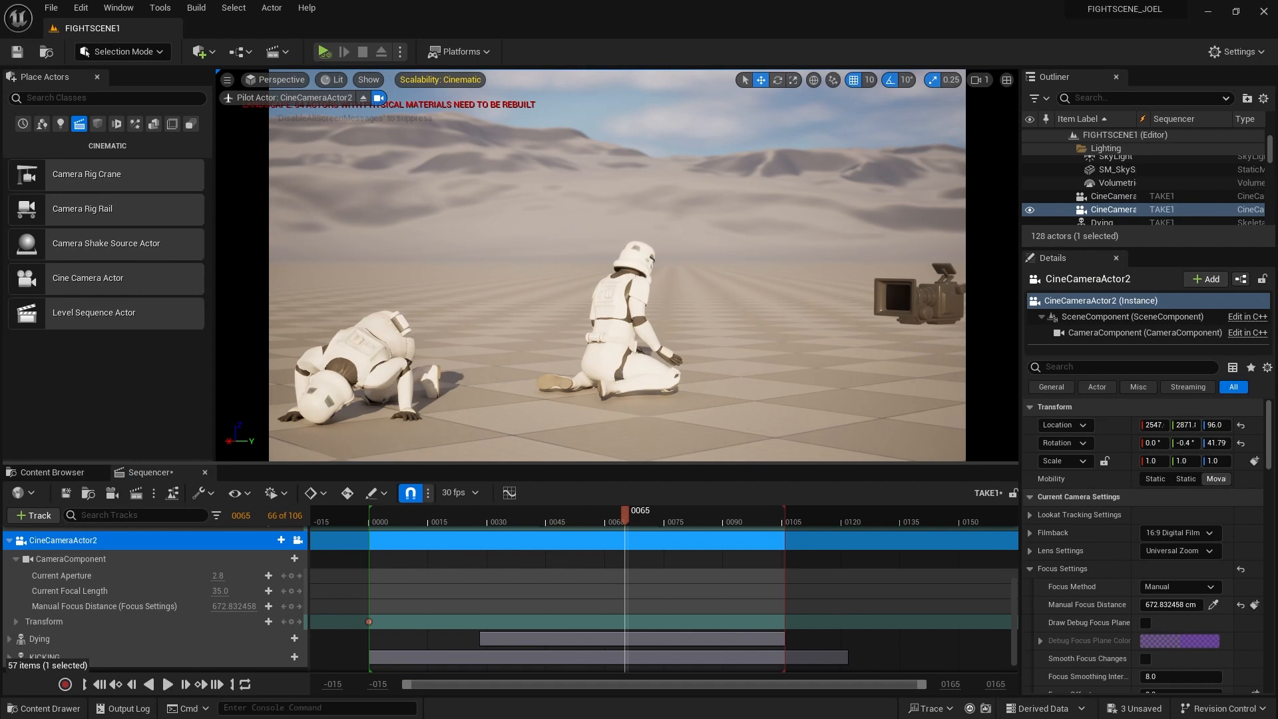
pyautogui.keyDown('alt'); pyautogui.moveTo(636, 374); pyautogui.dragTo(585, 365); pyautogui.keyUp('alt')
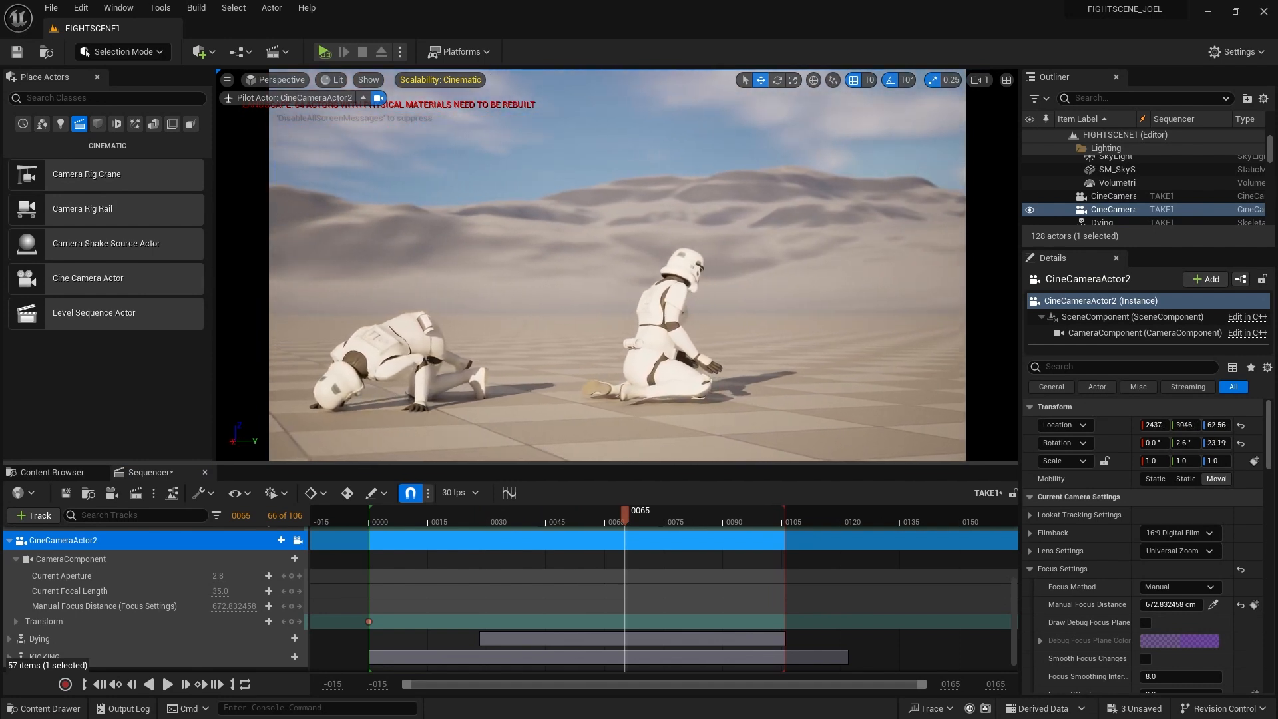
pyautogui.moveTo(617, 378); pyautogui.dragTo(618, 375, button='middle')
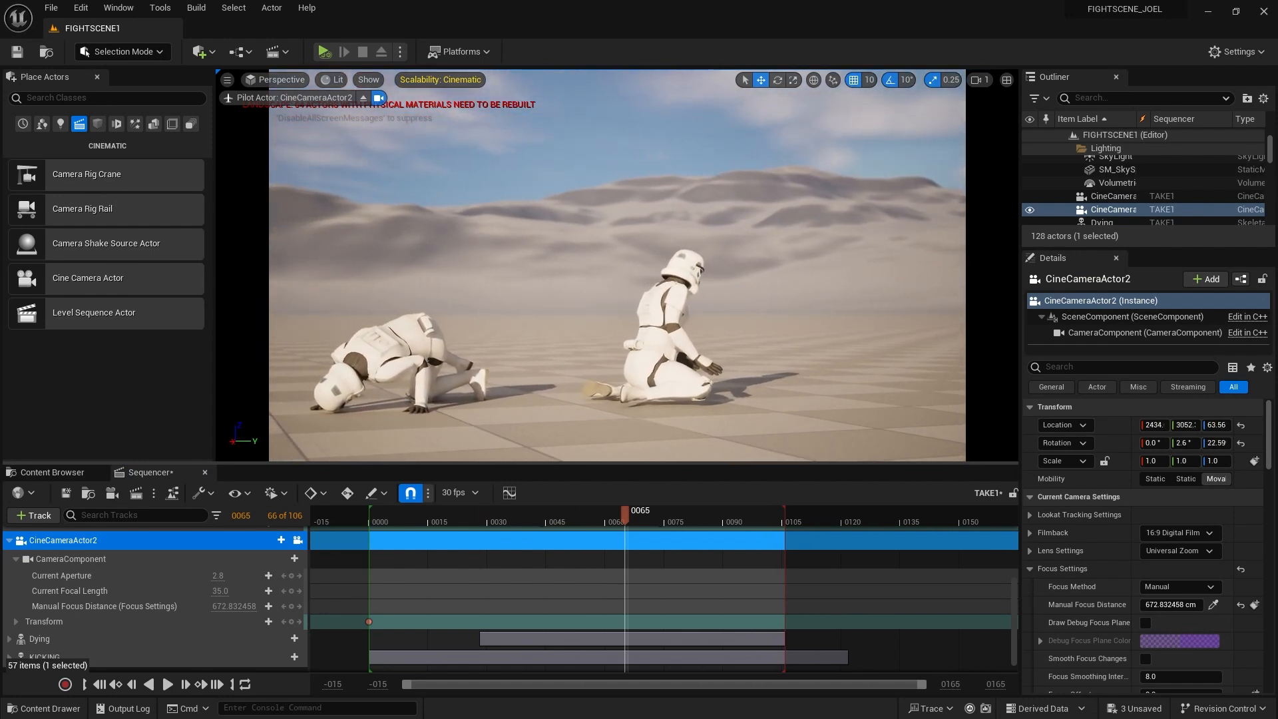
pyautogui.click(291, 621)
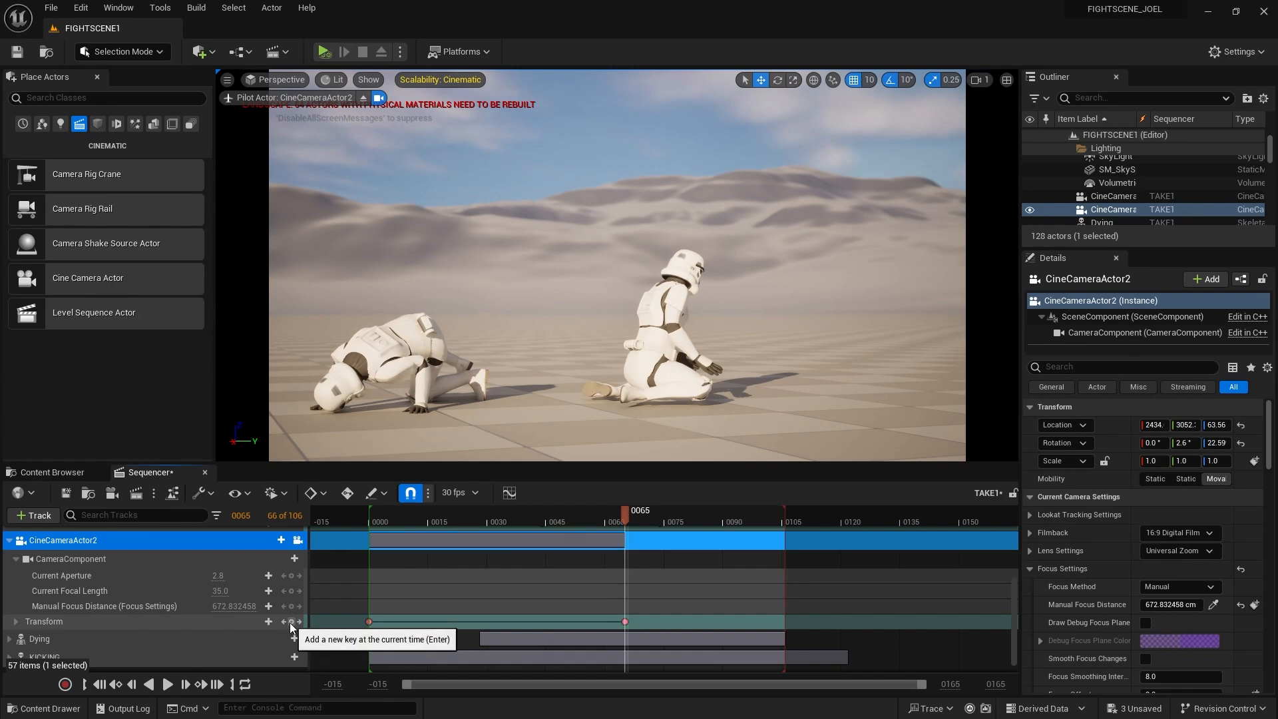
# Move the last transform key to frame 127, replay the slower move, and collapse the track
pyautogui.moveTo(446, 521); pyautogui.dragTo(369, 518)
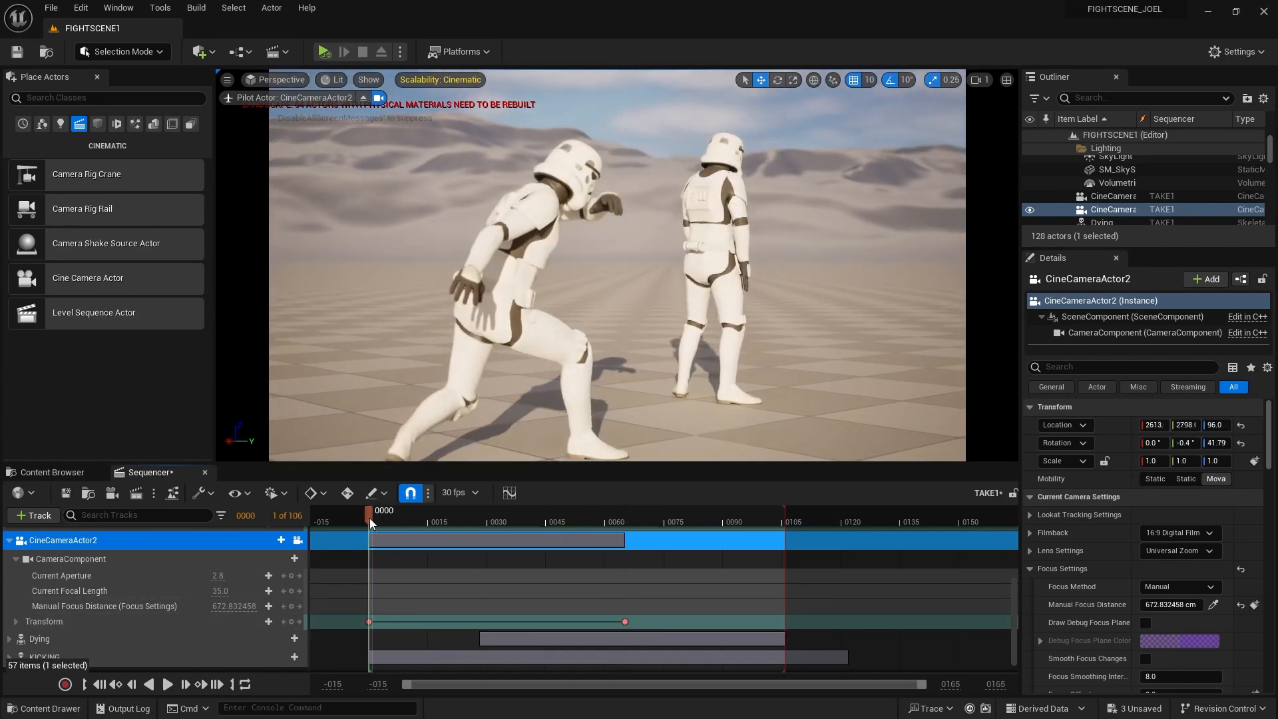
pyautogui.press('space')
pyautogui.press('space')
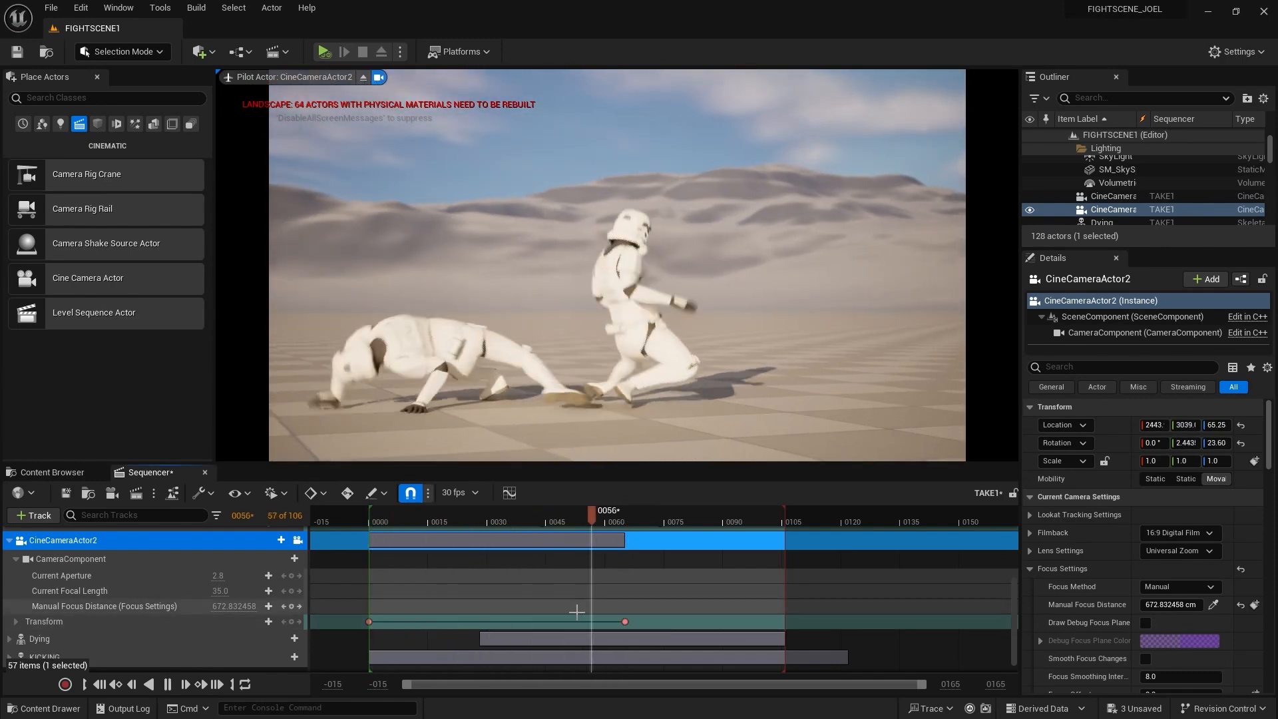
pyautogui.moveTo(624, 621); pyautogui.dragTo(868, 622)
pyautogui.moveTo(445, 521); pyautogui.dragTo(369, 518)
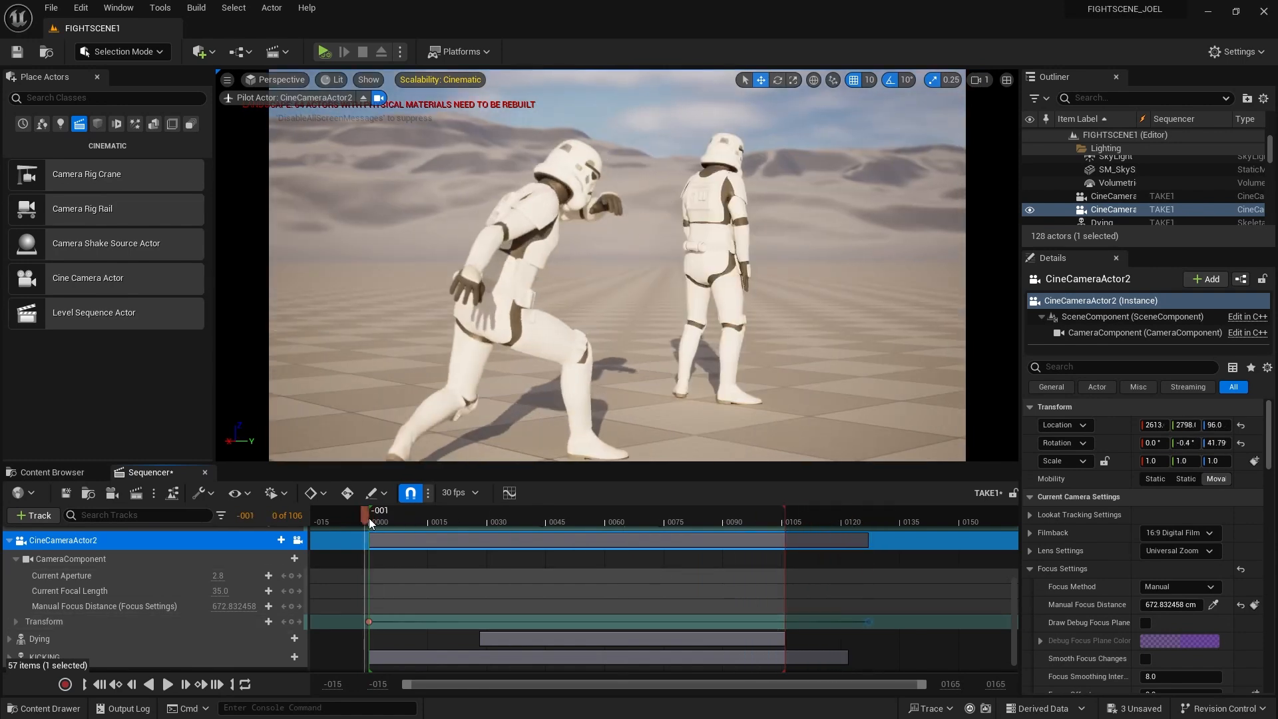
pyautogui.press('space')
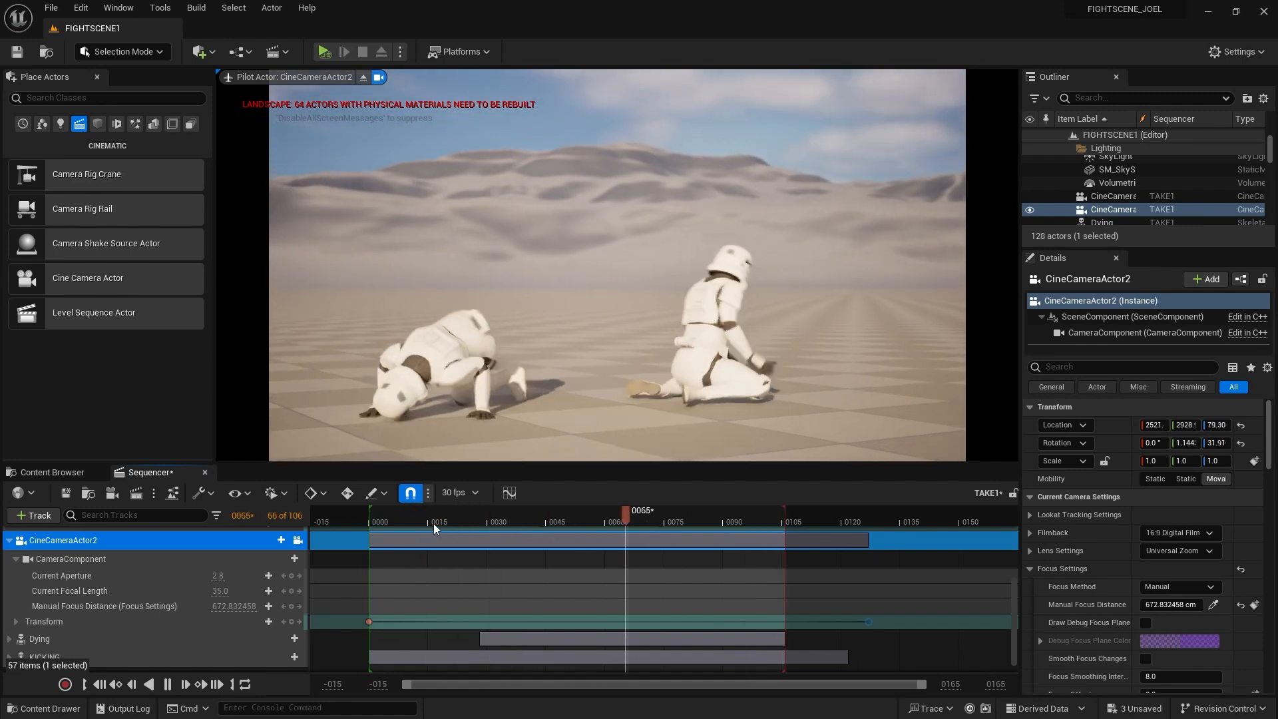
pyautogui.click(390, 516)
pyautogui.moveTo(390, 516); pyautogui.dragTo(373, 519)
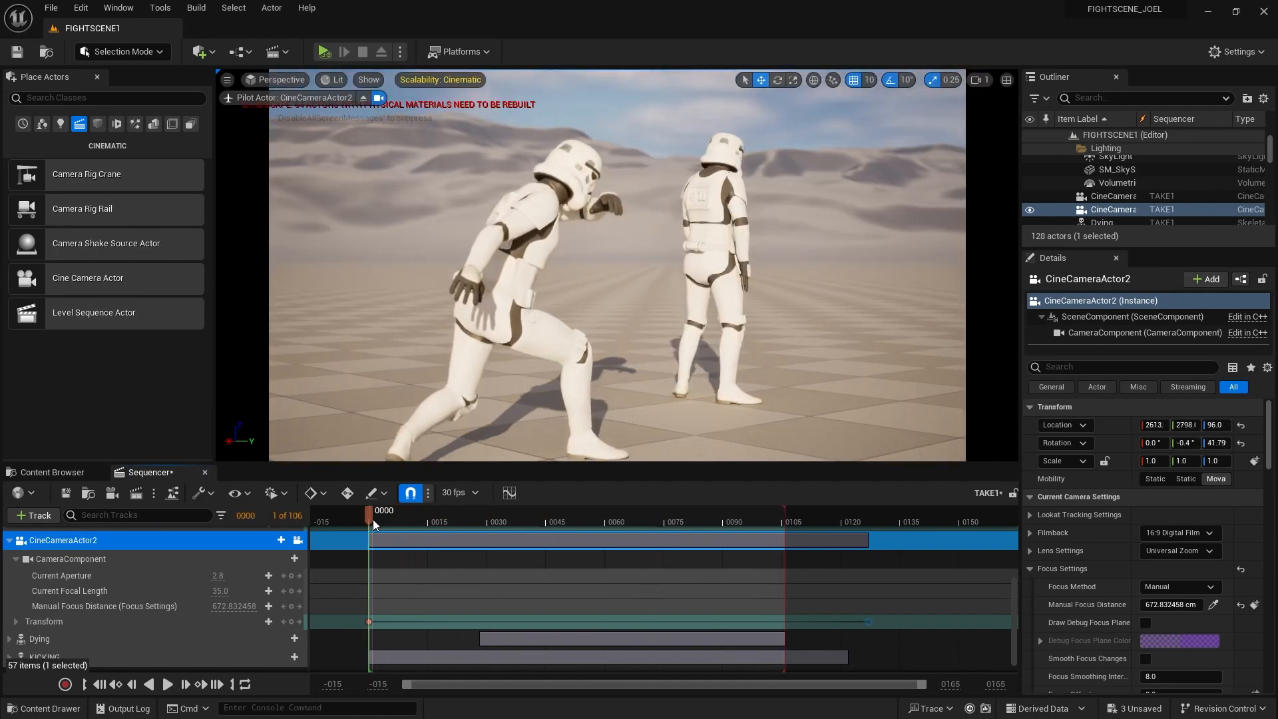
pyautogui.click(10, 540)
# Start the Camera Cuts track on CineCameraActor from frame 0
pyautogui.moveTo(379, 518); pyautogui.dragTo(370, 518)
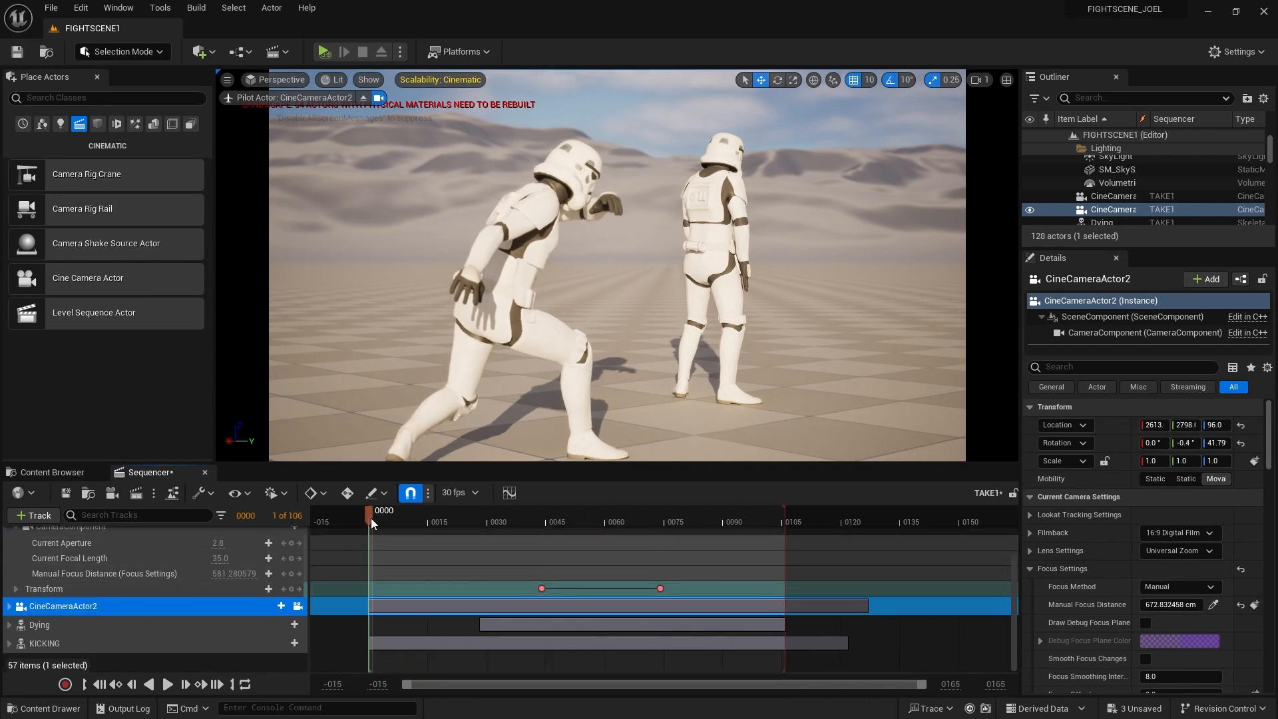
pyautogui.scroll(3, 118, 616)
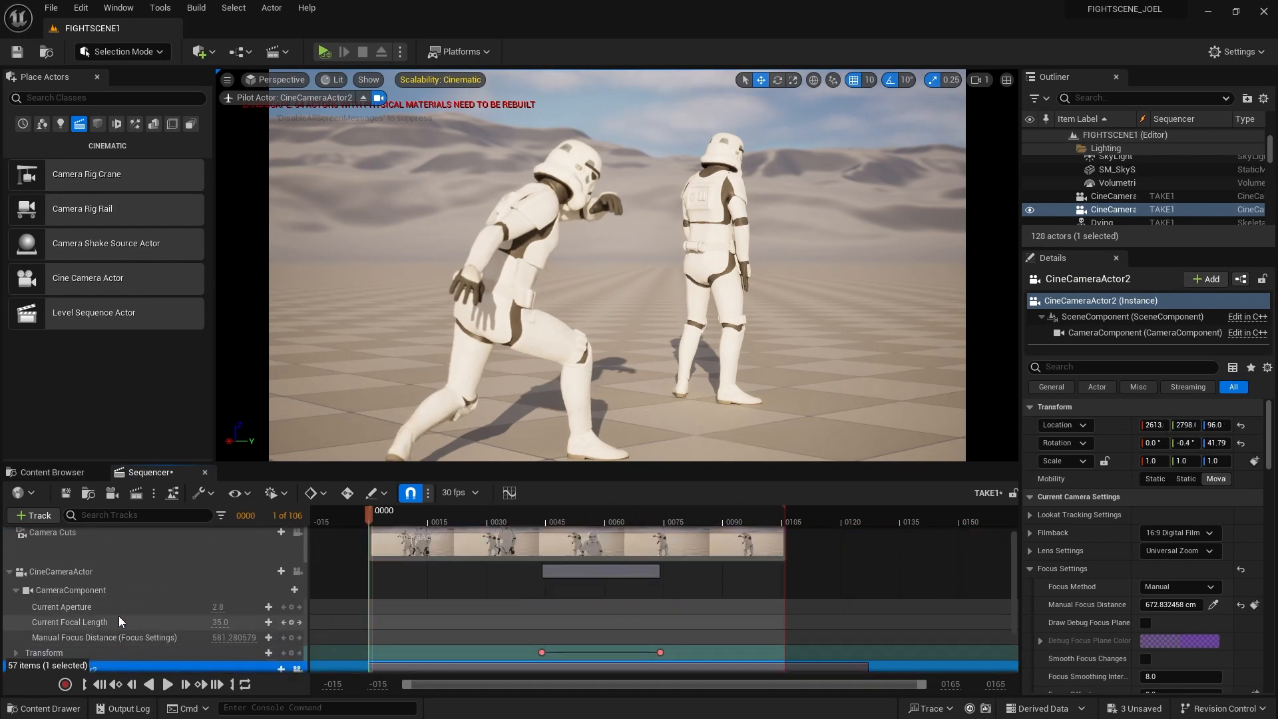
pyautogui.click(9, 577)
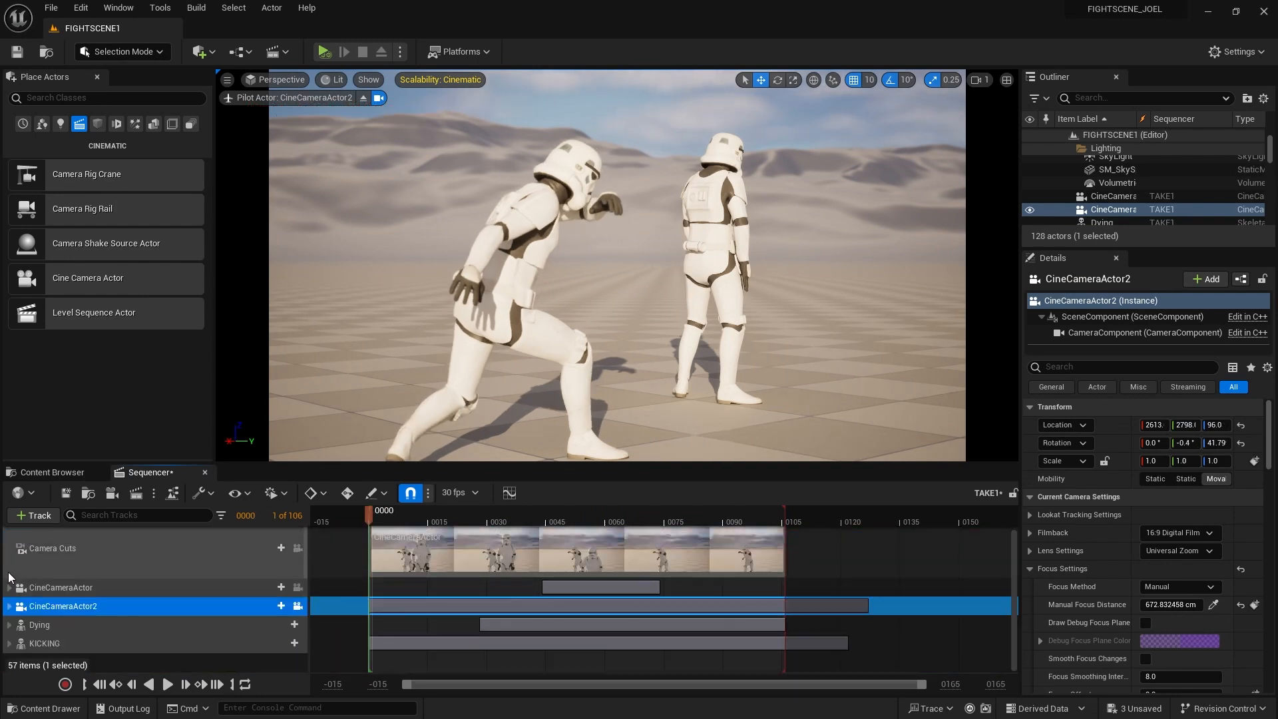
pyautogui.click(297, 589)
pyautogui.moveTo(377, 514)
pyautogui.mouseDown()
pyautogui.moveTo(546, 513)
pyautogui.moveTo(373, 515)
pyautogui.mouseUp()
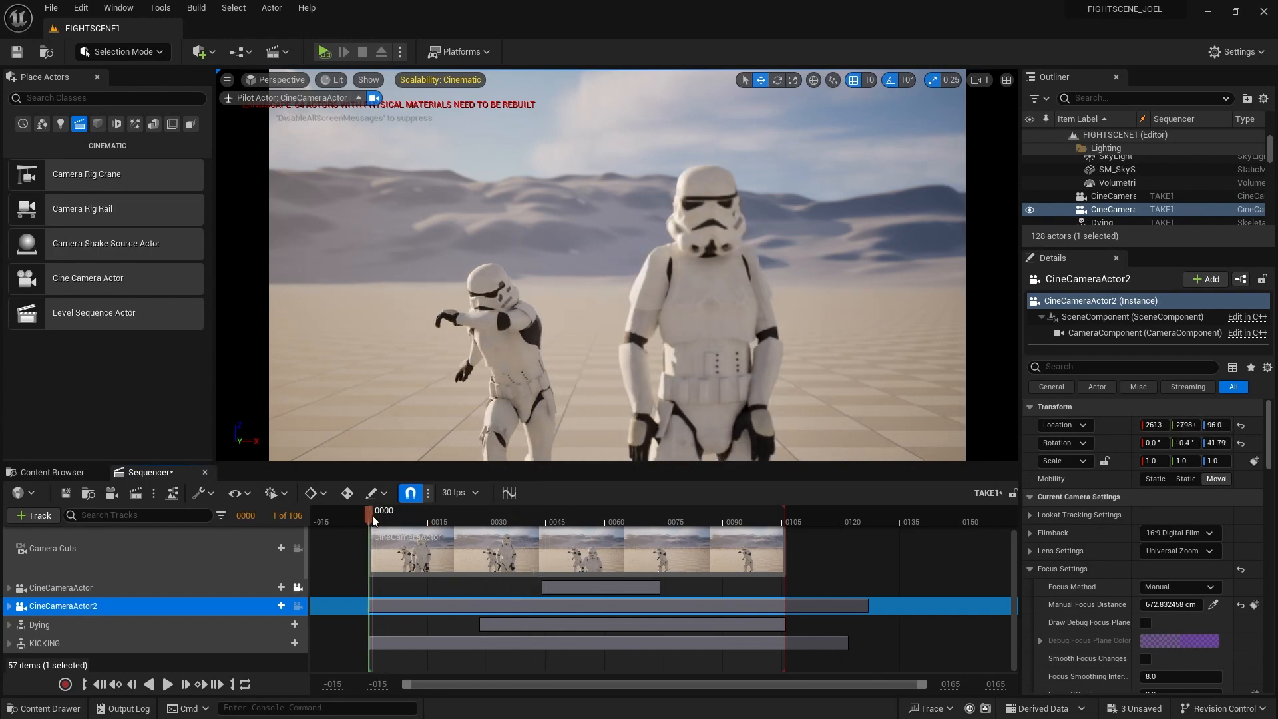
pyautogui.click(66, 559)
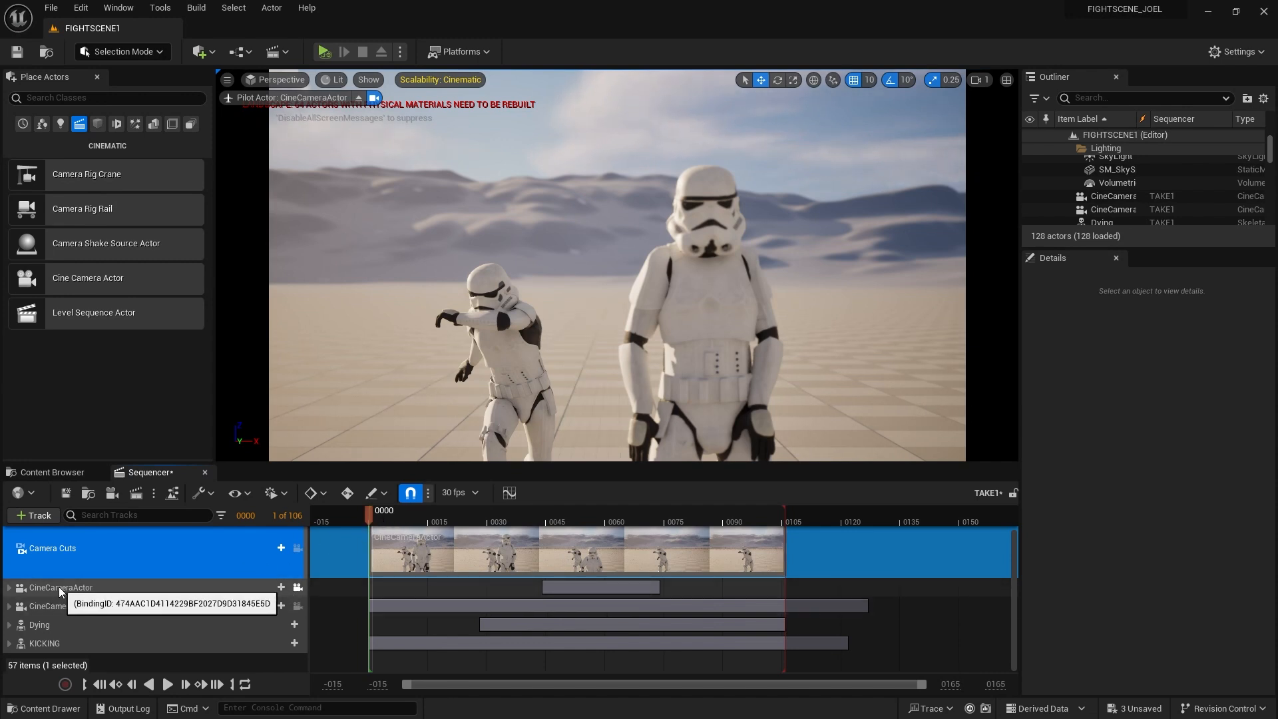
pyautogui.click(280, 549)
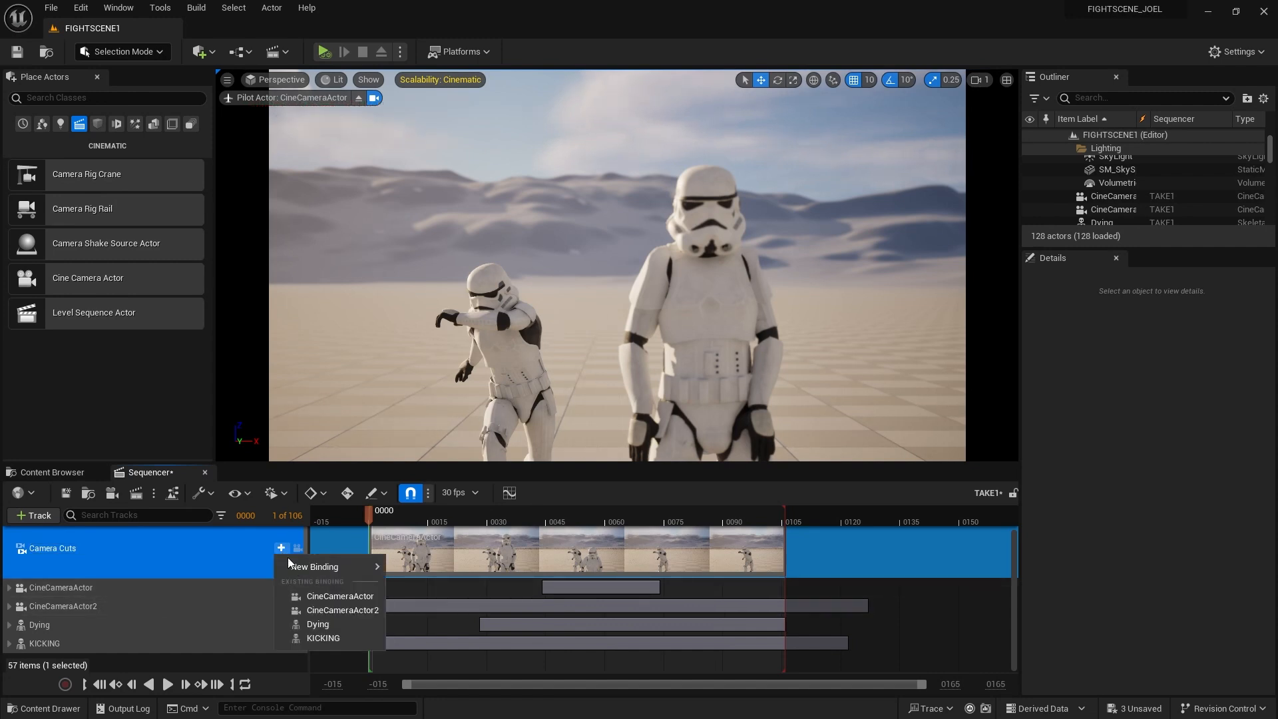
pyautogui.moveTo(300, 568)
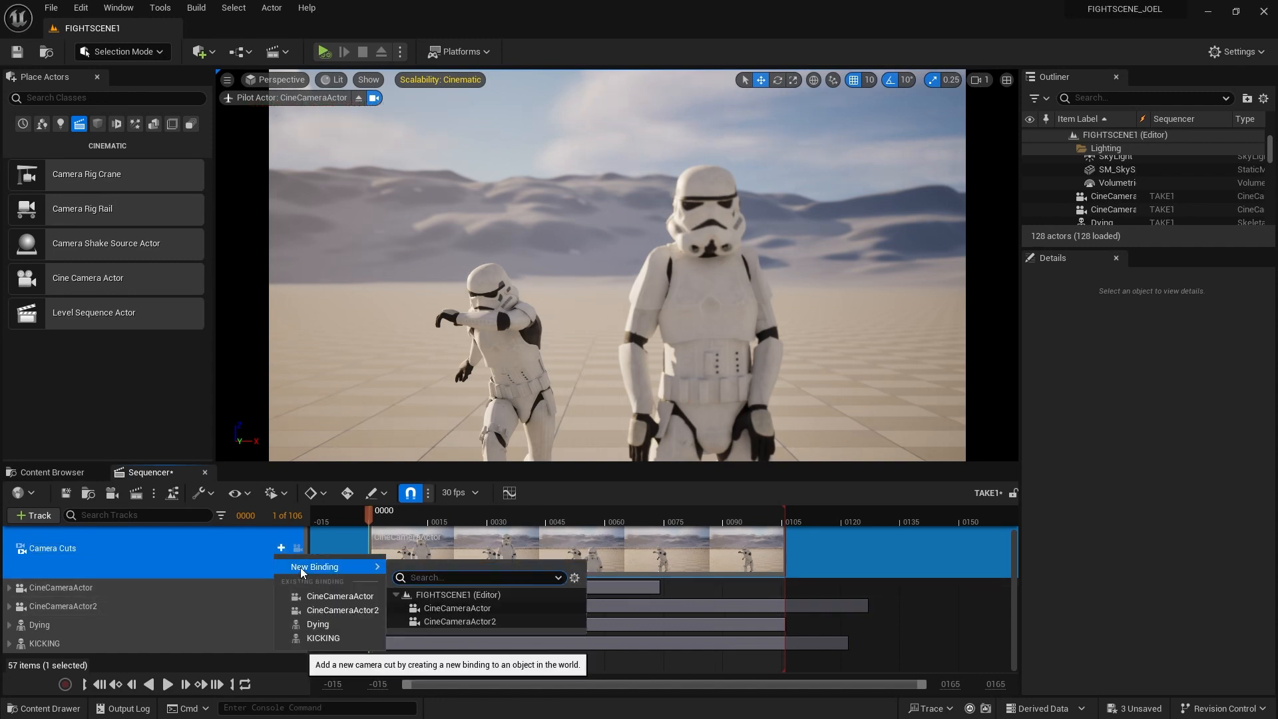
pyautogui.click(333, 599)
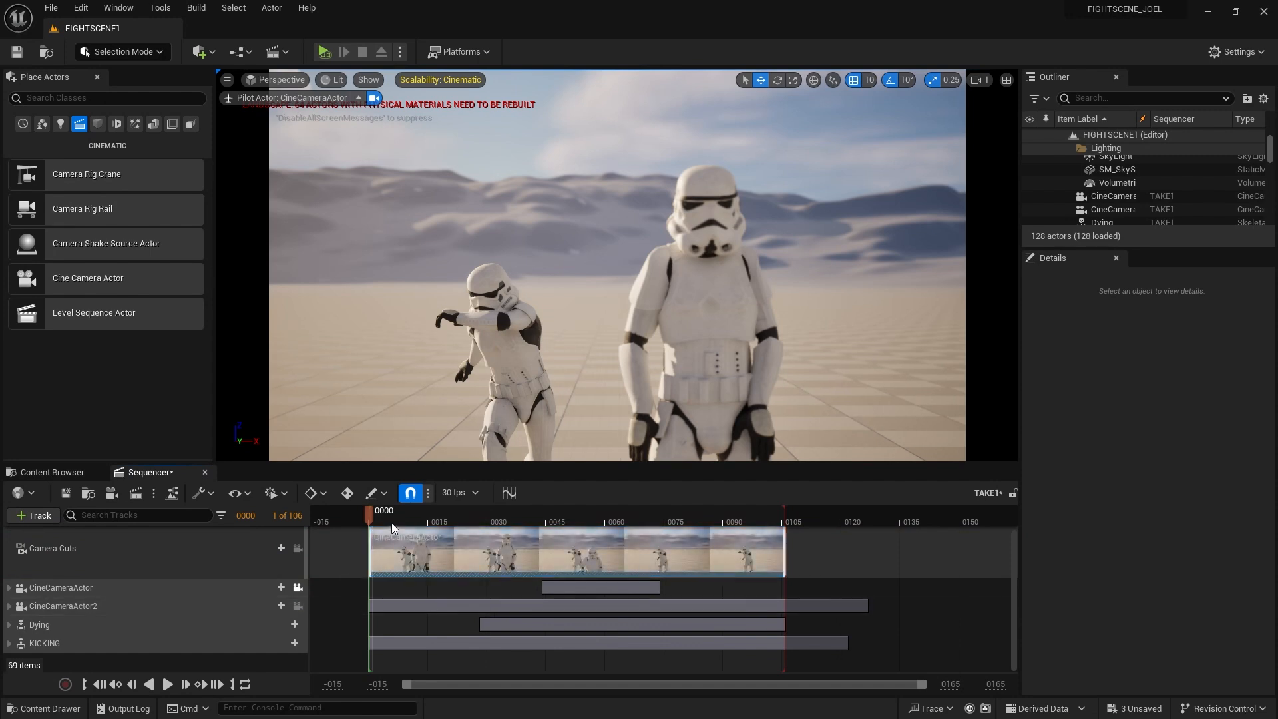
# Lock the viewport to camera cuts and cut to CineCameraActor2 at frame 40
pyautogui.moveTo(378, 516)
pyautogui.mouseDown()
pyautogui.moveTo(390, 515)
pyautogui.moveTo(377, 517)
pyautogui.mouseUp()
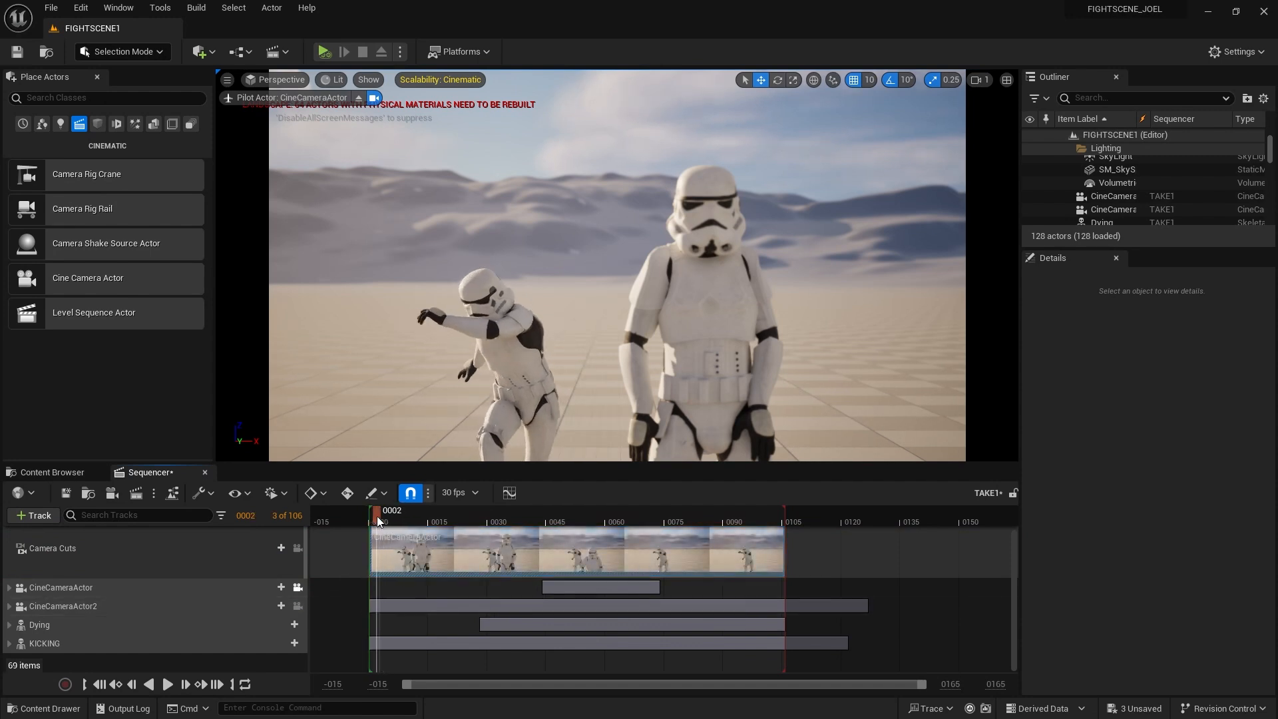
pyautogui.click(297, 549)
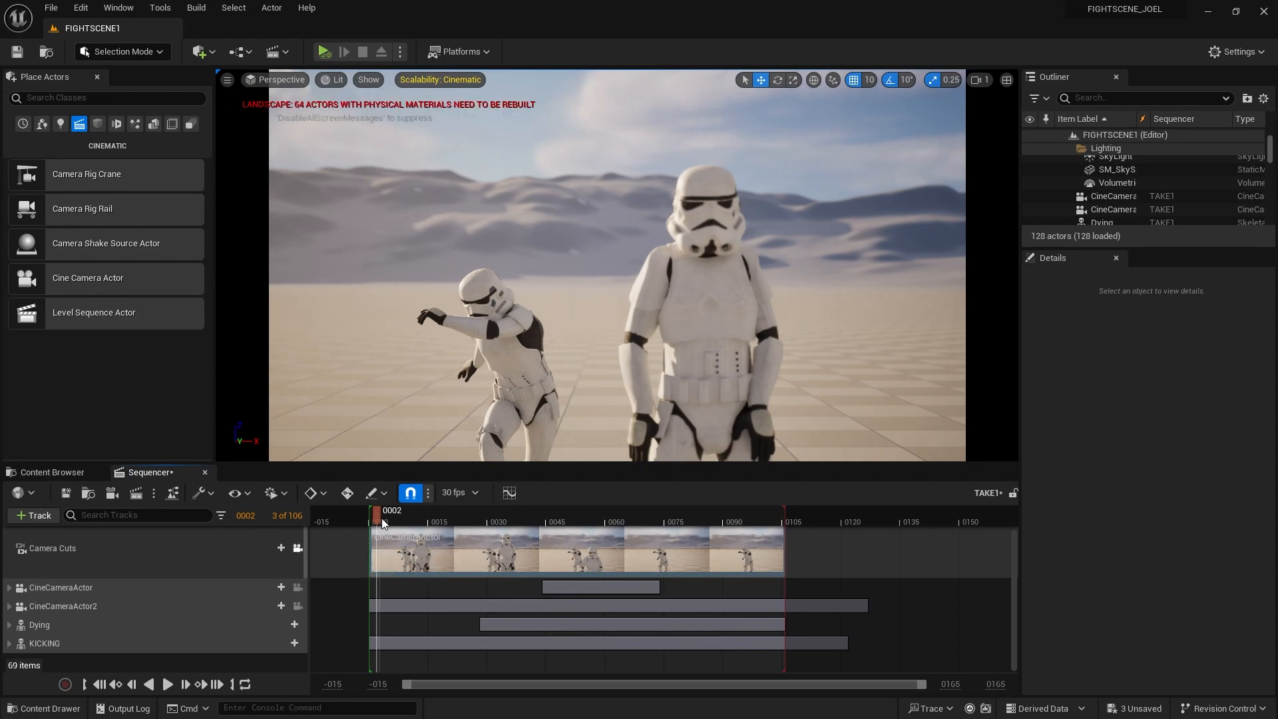
pyautogui.moveTo(384, 524); pyautogui.dragTo(529, 514)
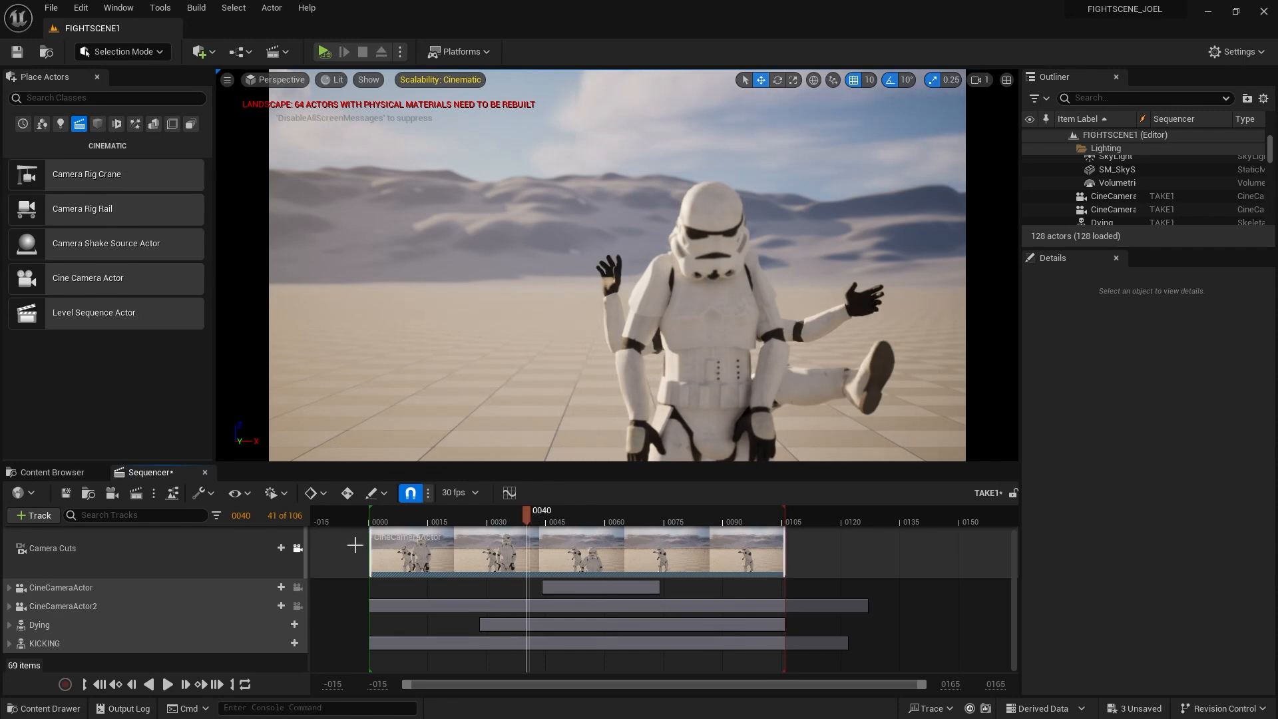
pyautogui.click(281, 548)
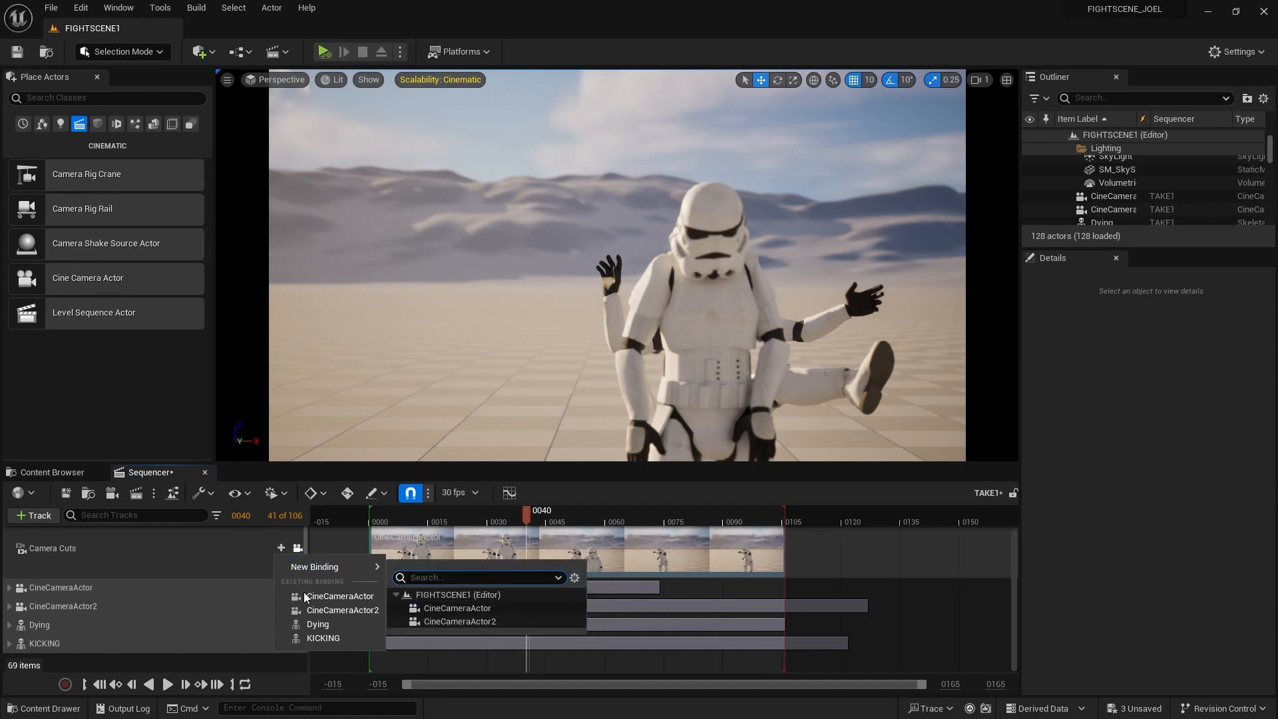
pyautogui.click(337, 610)
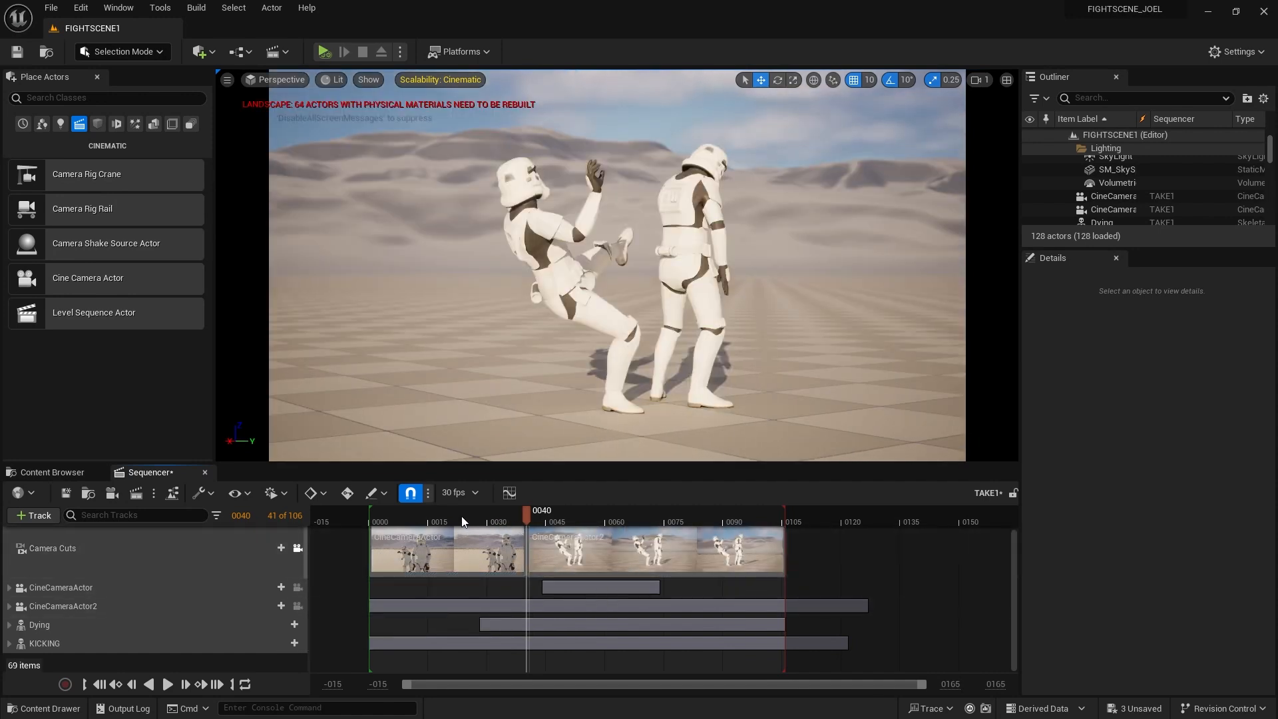
# Play the two-camera cut, stop at frame 47, and place CineCameraActor3 between the troopers
pyautogui.moveTo(521, 527); pyautogui.dragTo(357, 521)
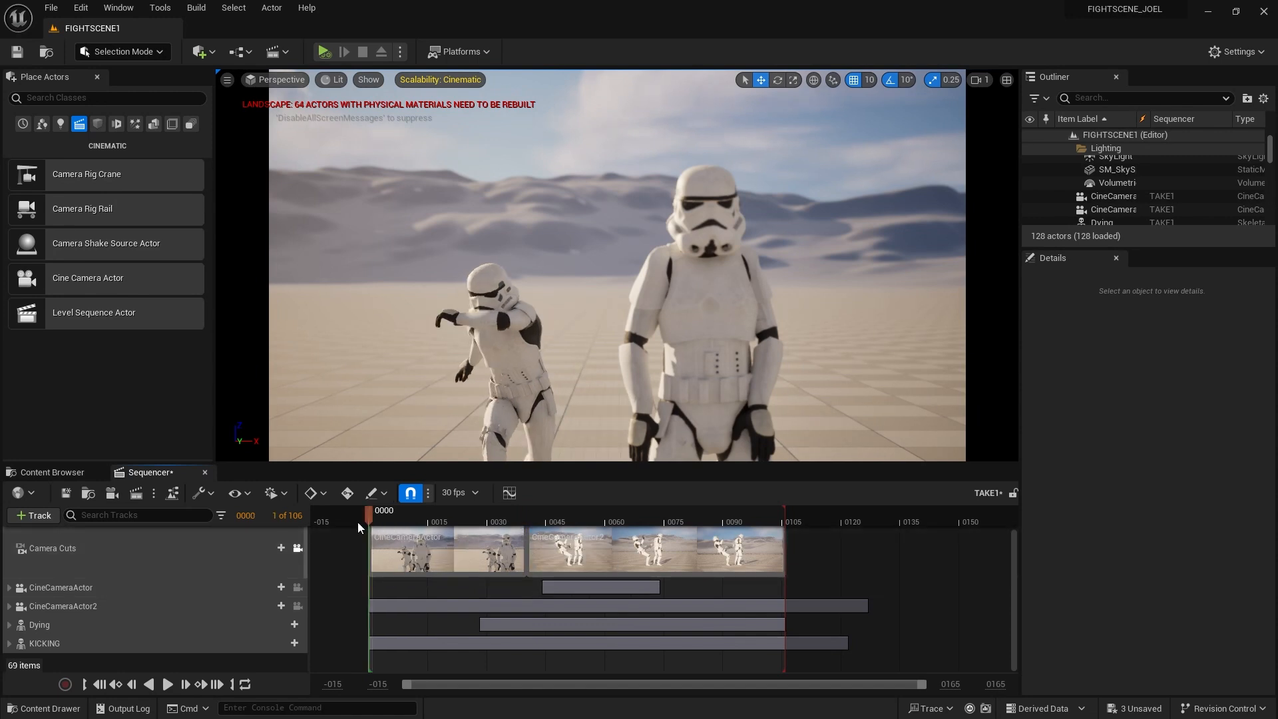
pyautogui.click(168, 685)
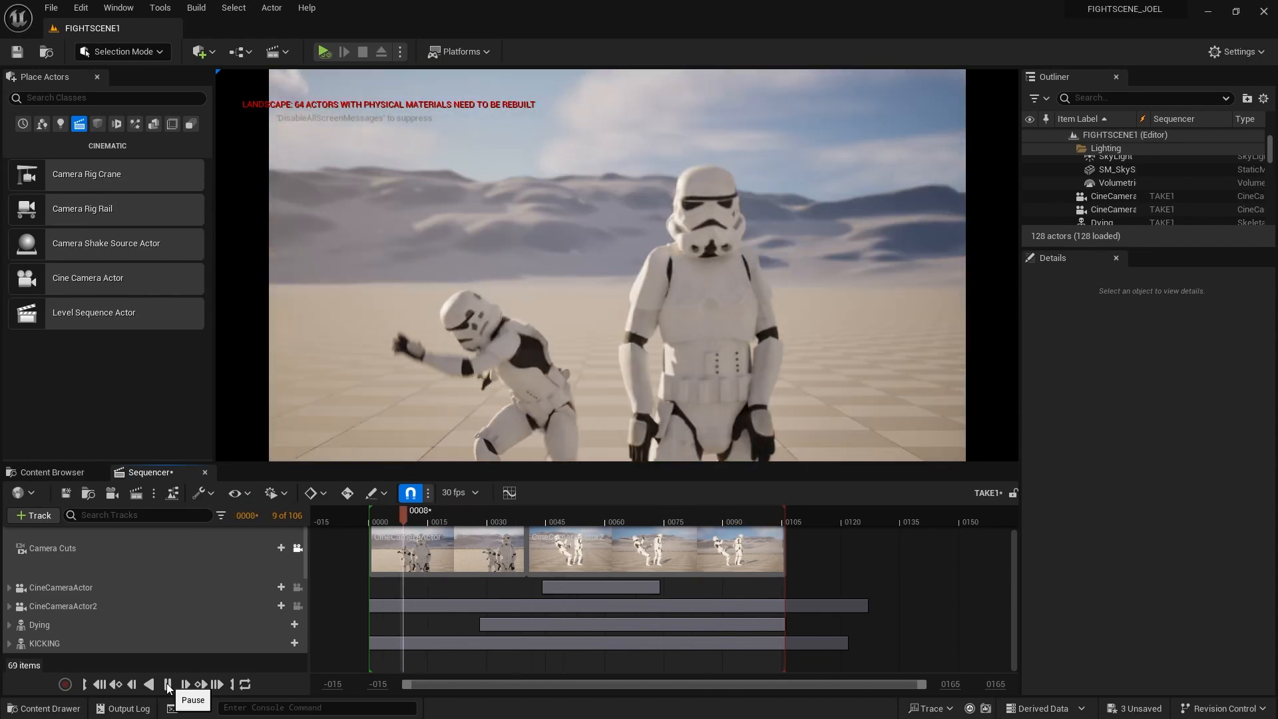
pyautogui.click(167, 685)
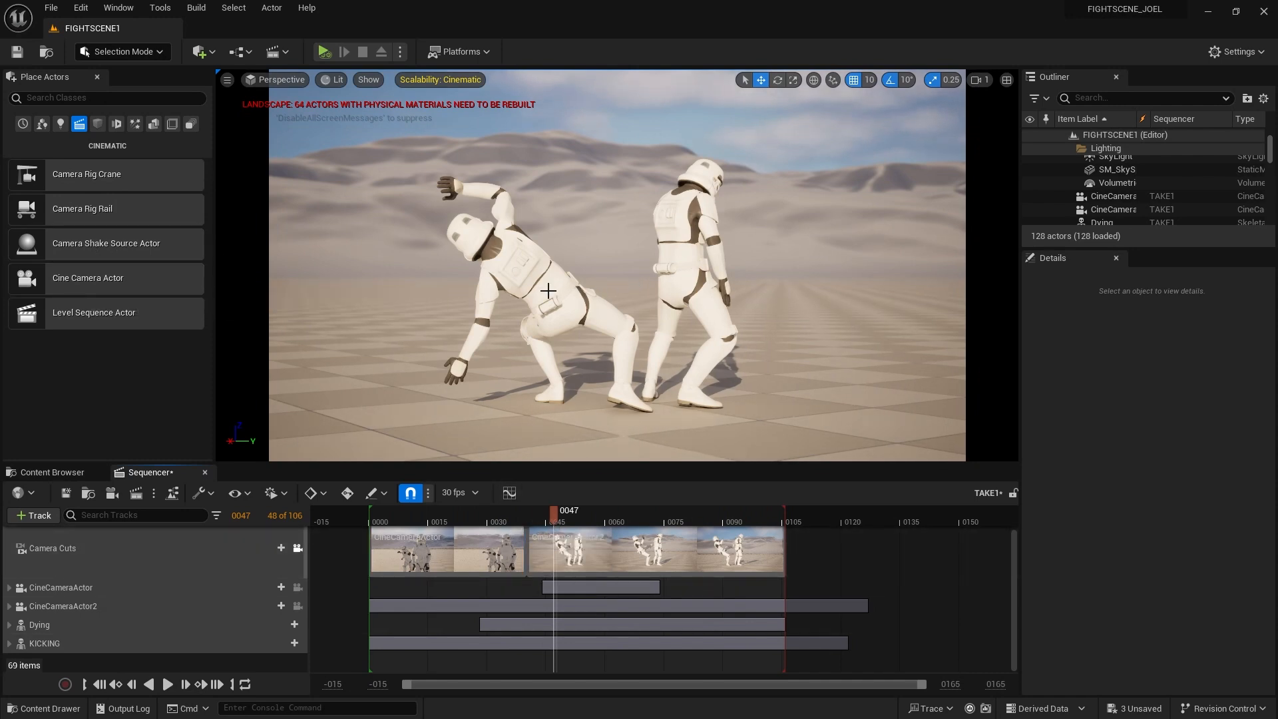
pyautogui.moveTo(145, 279); pyautogui.dragTo(628, 313)
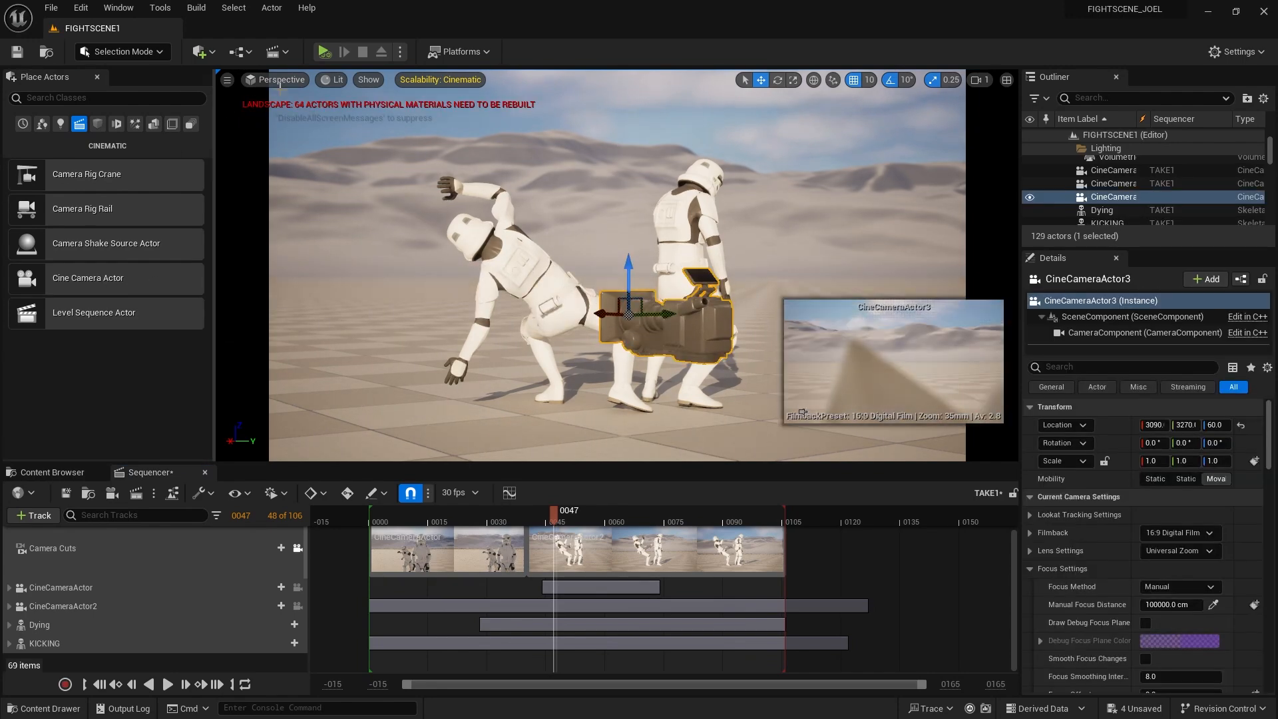
# Unlock camera cuts, pilot CineCameraActor3, and show its exact camera framing
pyautogui.click(270, 78)
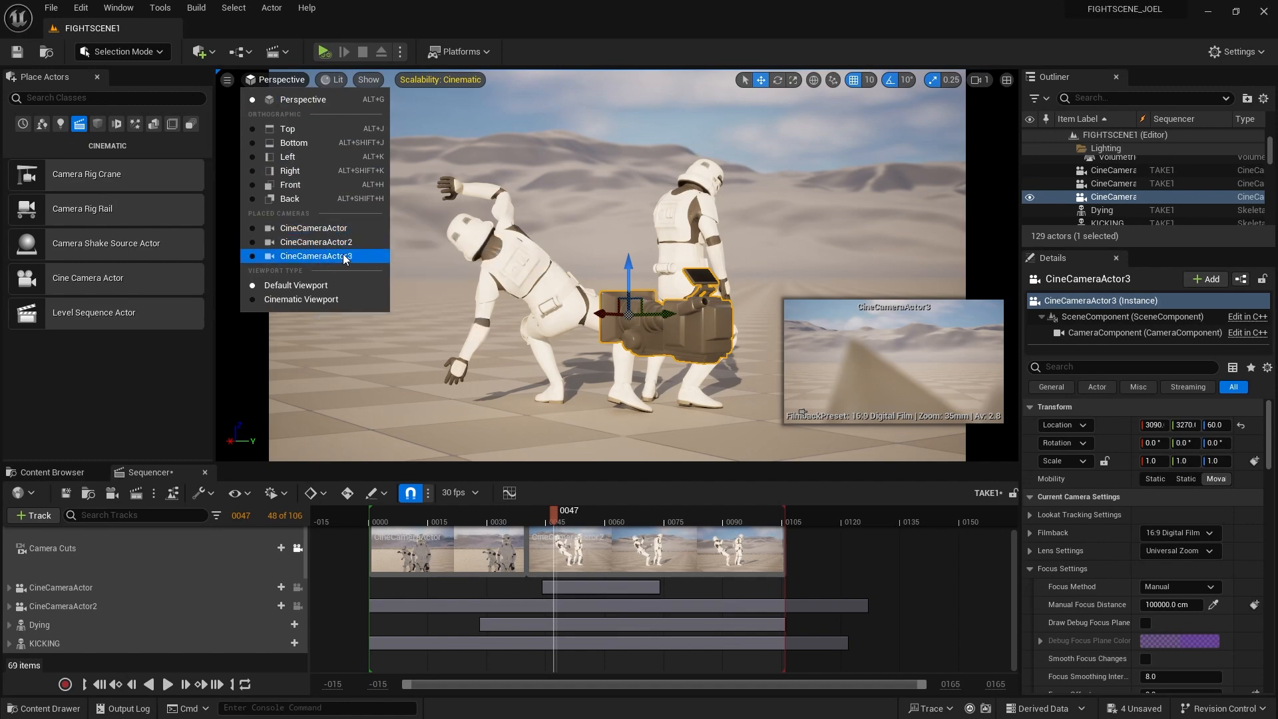
pyautogui.click(317, 257)
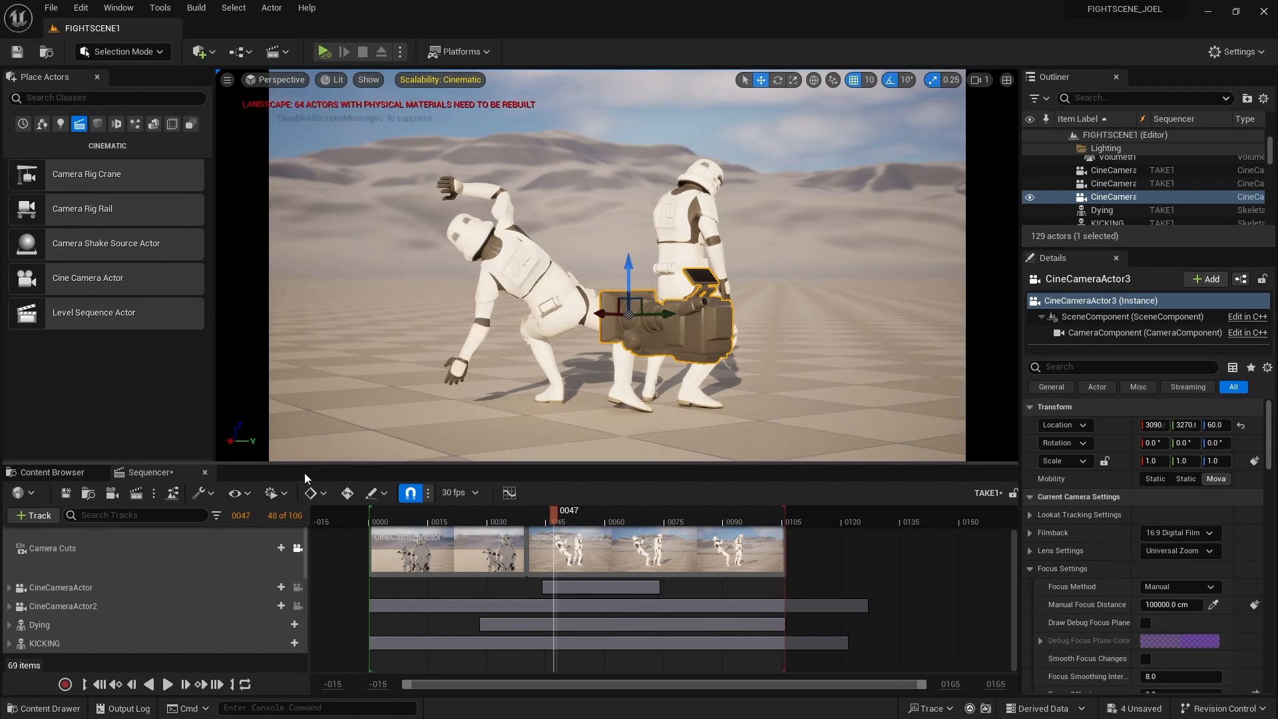
pyautogui.click(298, 548)
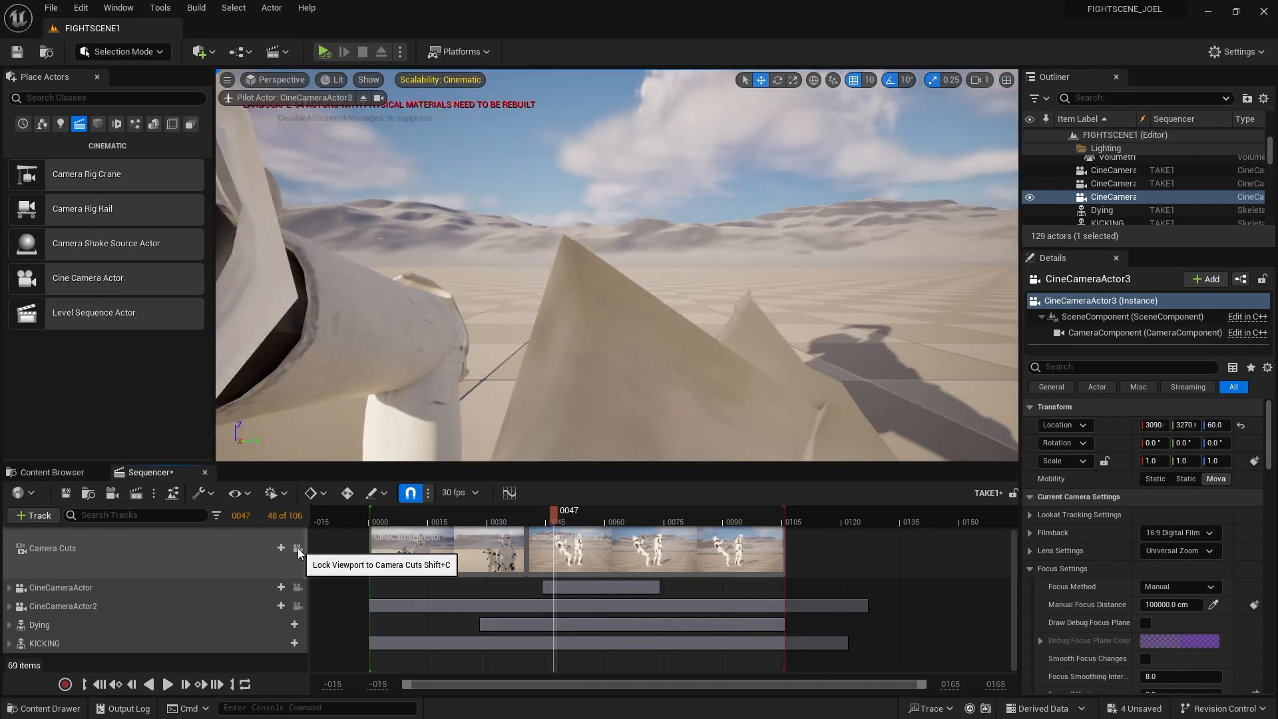
pyautogui.click(275, 79)
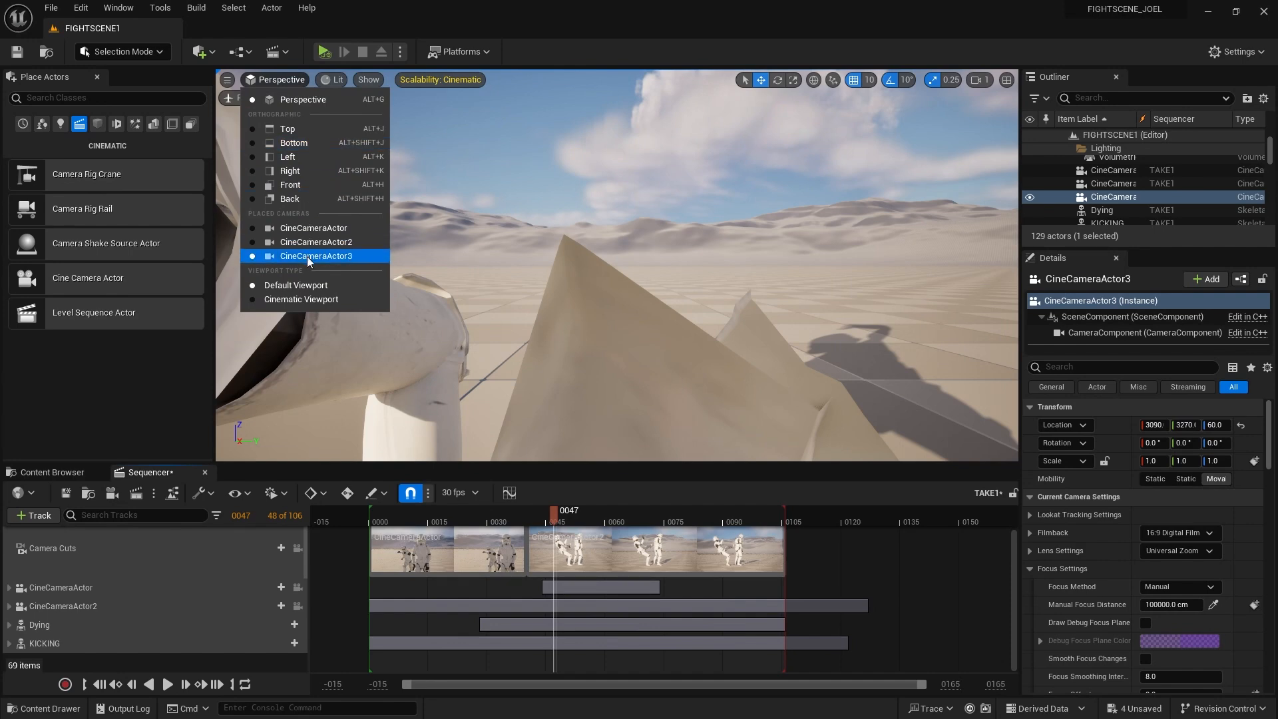
pyautogui.click(250, 260)
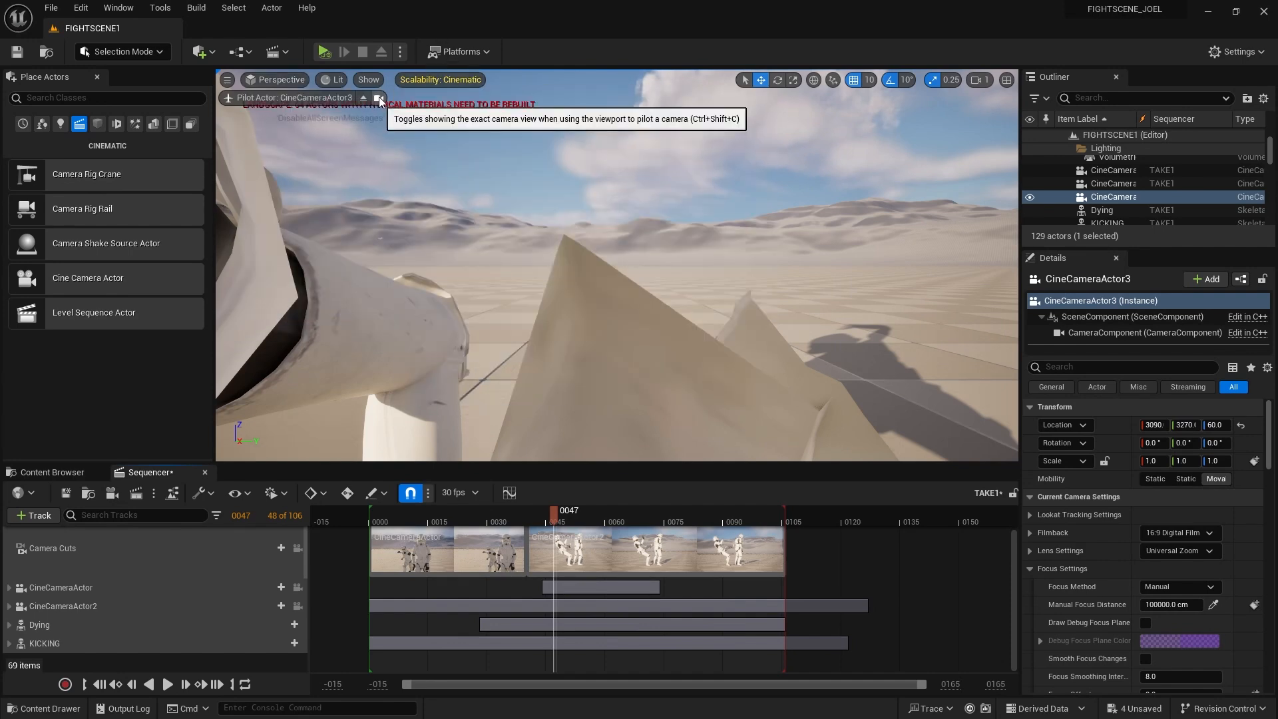
pyautogui.click(379, 98)
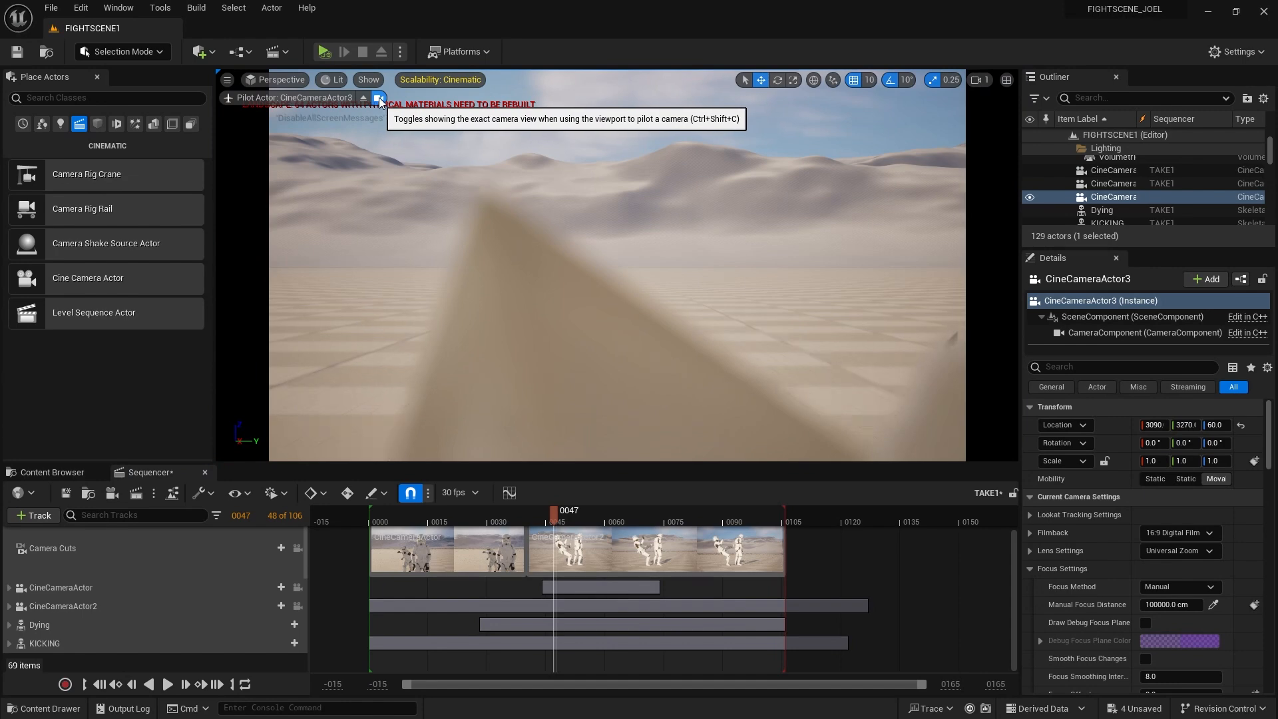
# Orbit CineCameraActor3 into a steep overhead view of the troopers
pyautogui.scroll(-5, 593, 306)
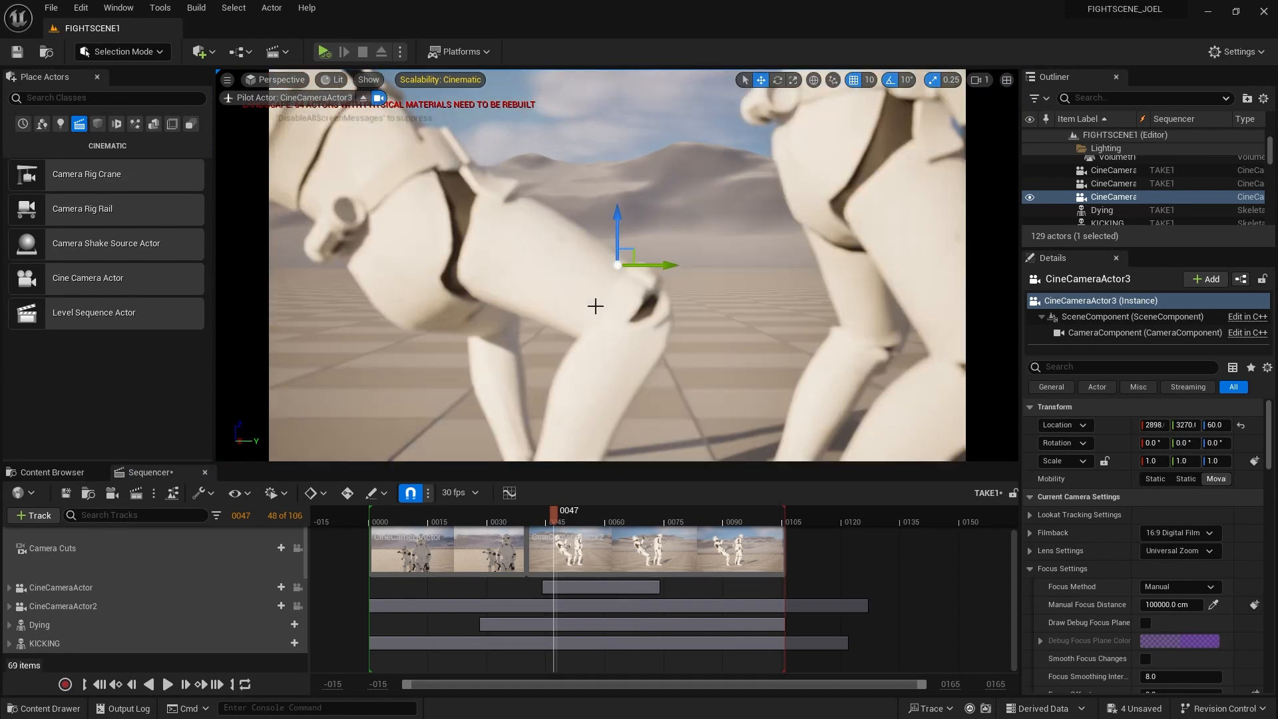
pyautogui.scroll(2, 593, 297)
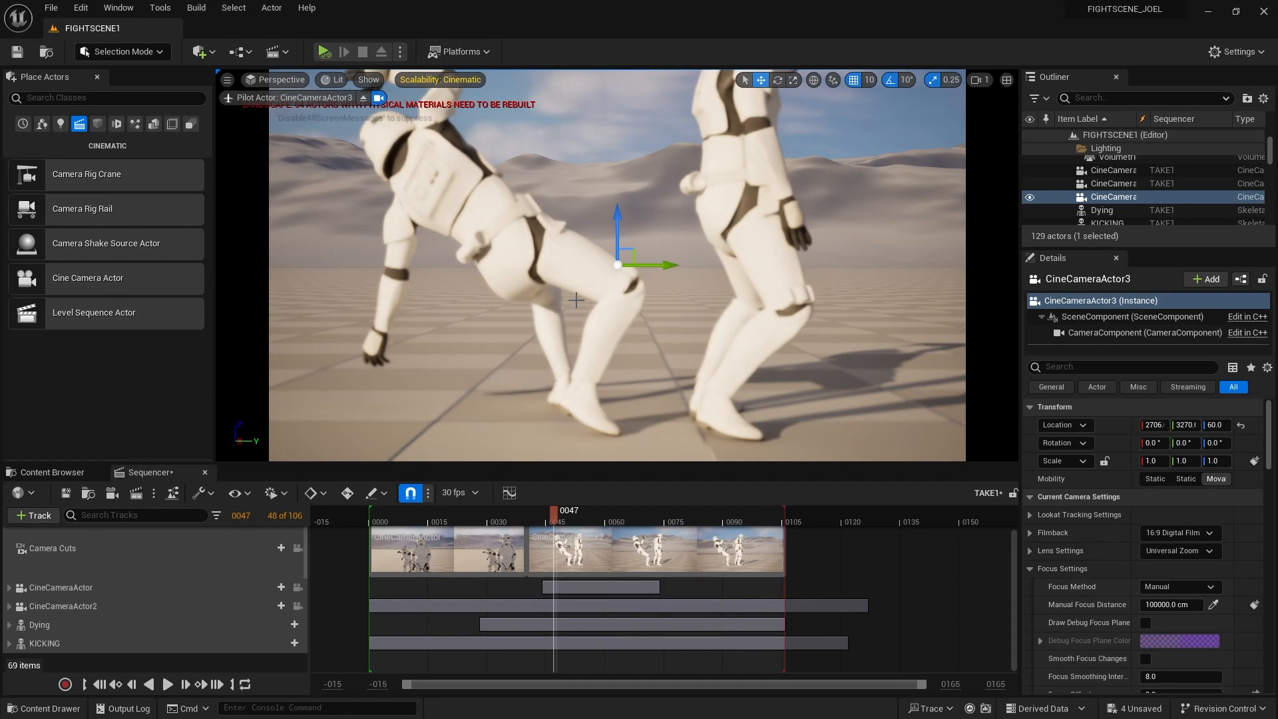
pyautogui.keyDown('alt'); pyautogui.moveTo(599, 190); pyautogui.dragTo(524, 394); pyautogui.keyUp('alt')
pyautogui.scroll(-4, 598, 190)
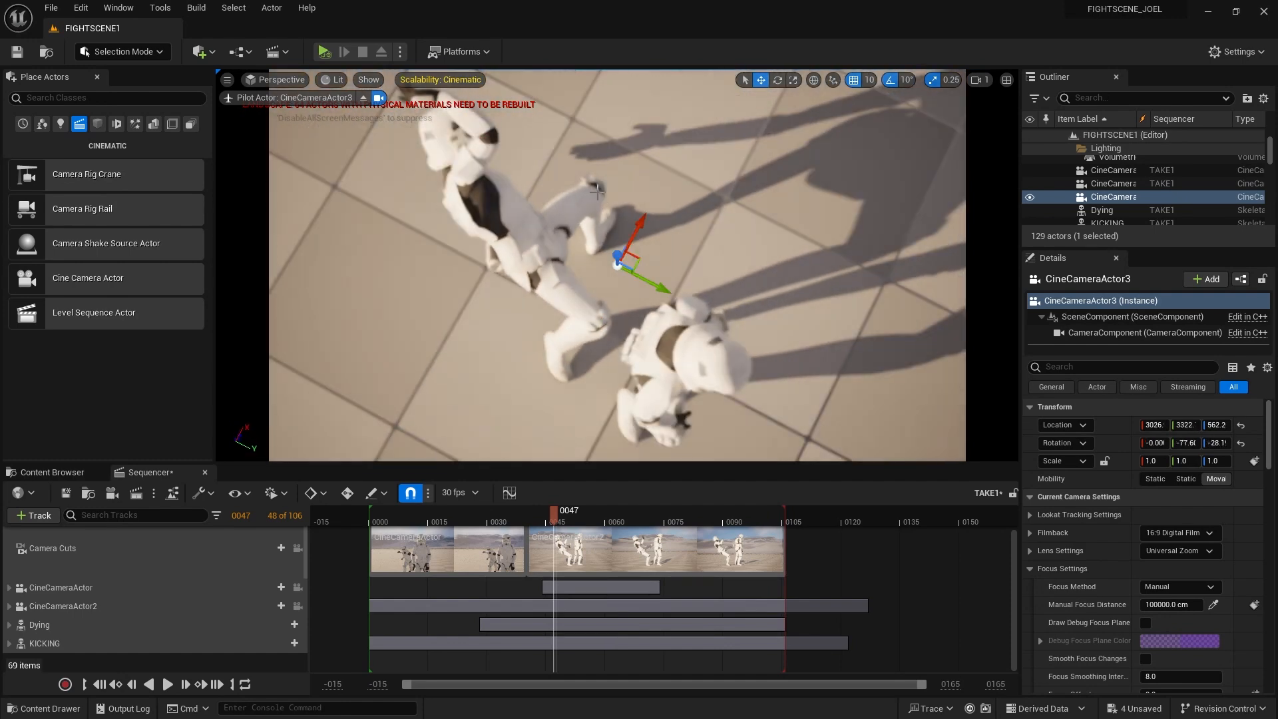
pyautogui.scroll(2, 613, 196)
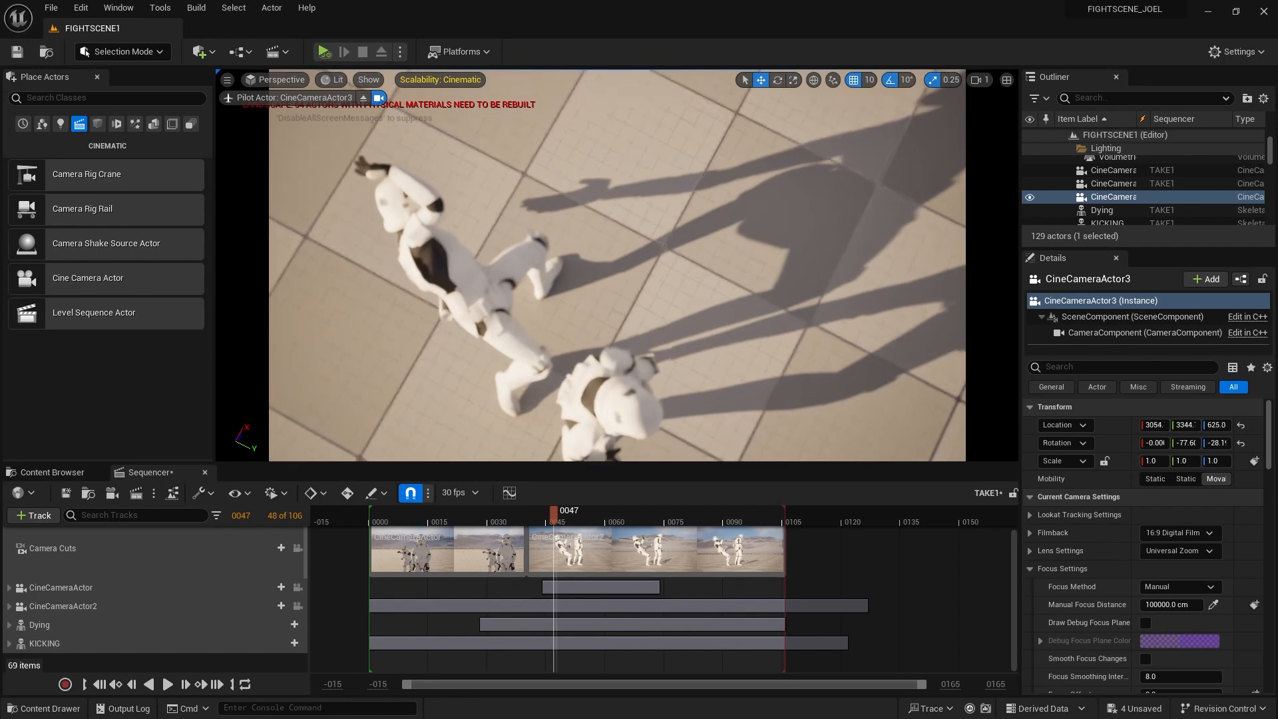
pyautogui.moveTo(593, 220); pyautogui.dragTo(620, 247, button='middle')
pyautogui.scroll(3, 562, 252)
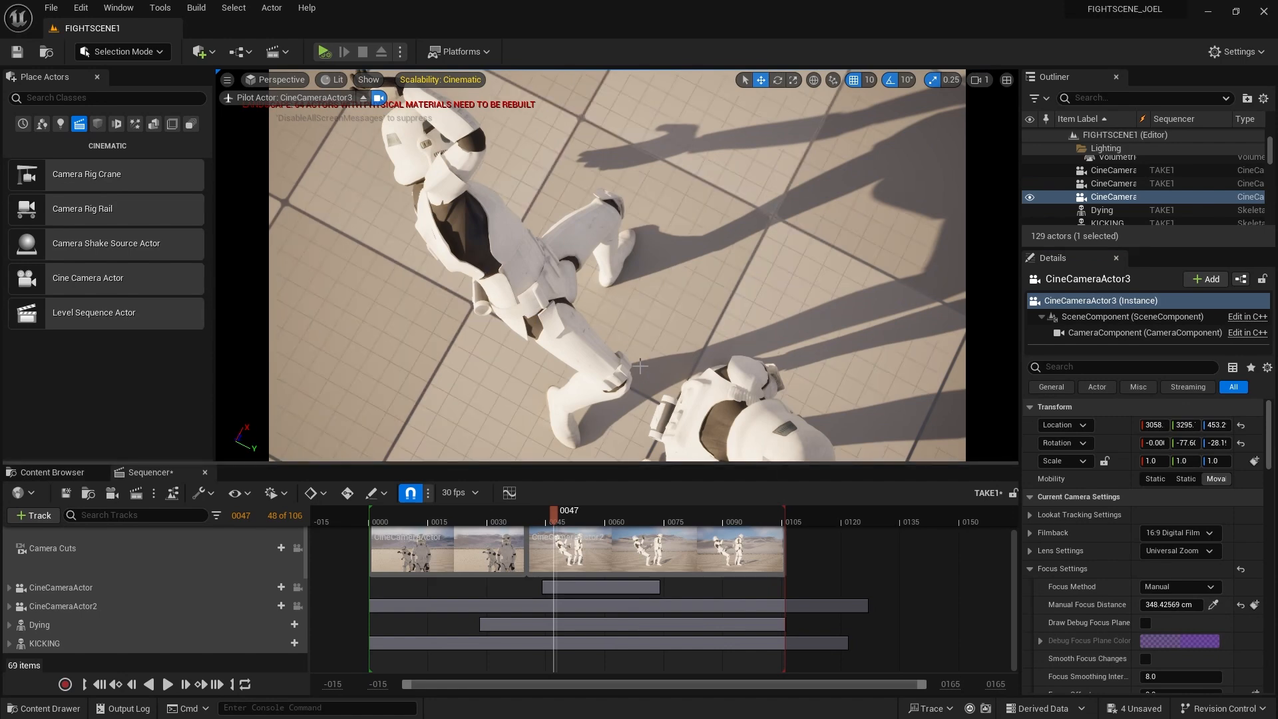
pyautogui.moveTo(558, 523); pyautogui.dragTo(663, 543)
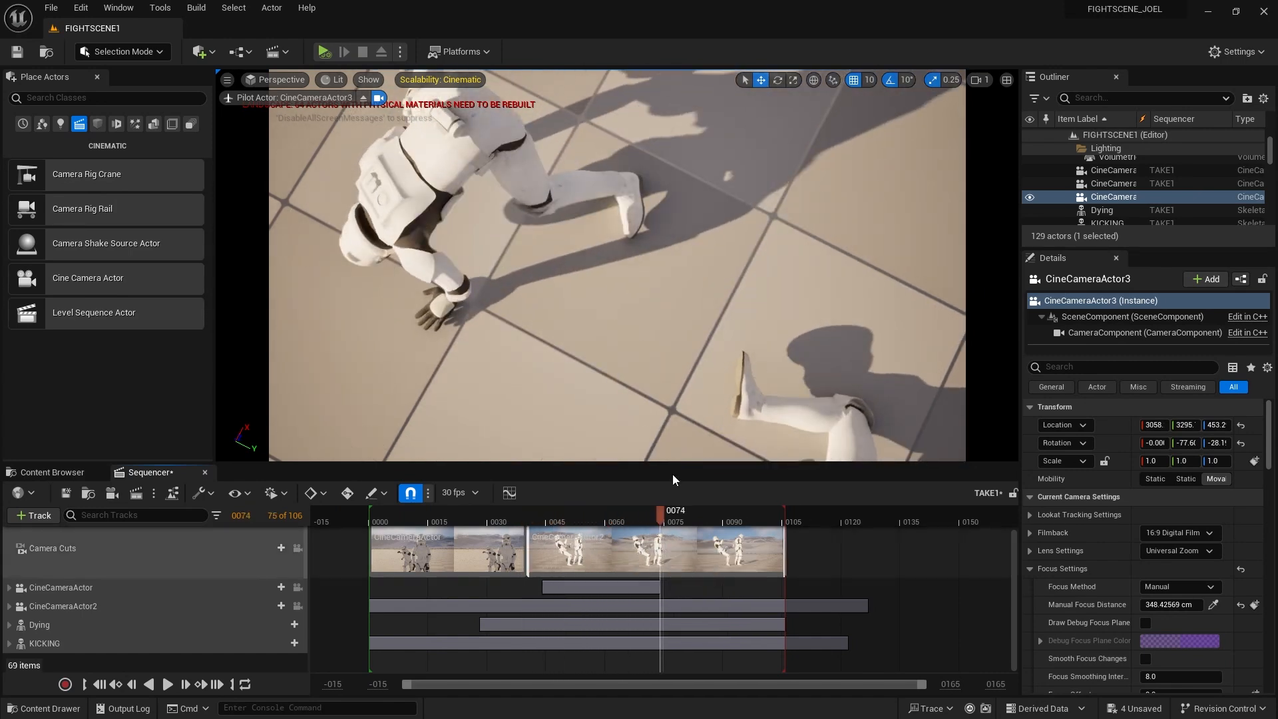
# Pan the overhead shot onto the fallen stormtrooper, checking poses around frame 95
pyautogui.moveTo(691, 345); pyautogui.dragTo(734, 437, button='middle')
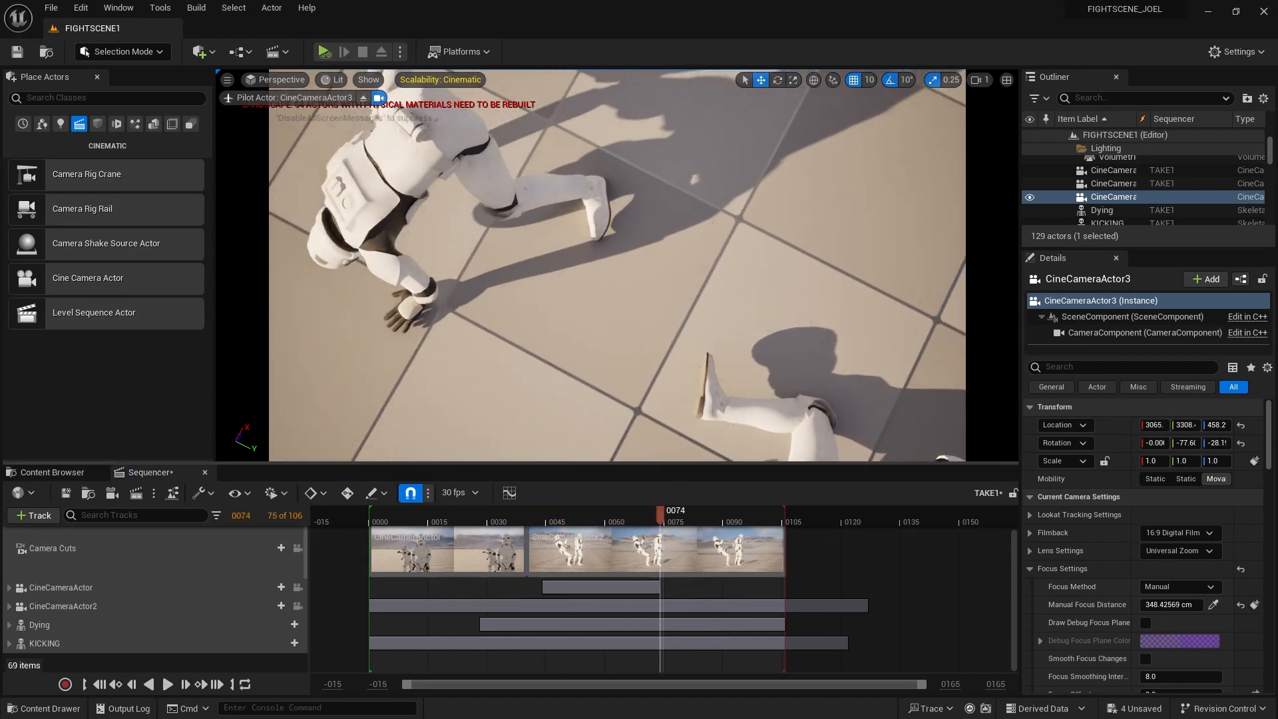
pyautogui.moveTo(698, 353); pyautogui.dragTo(756, 439, button='middle')
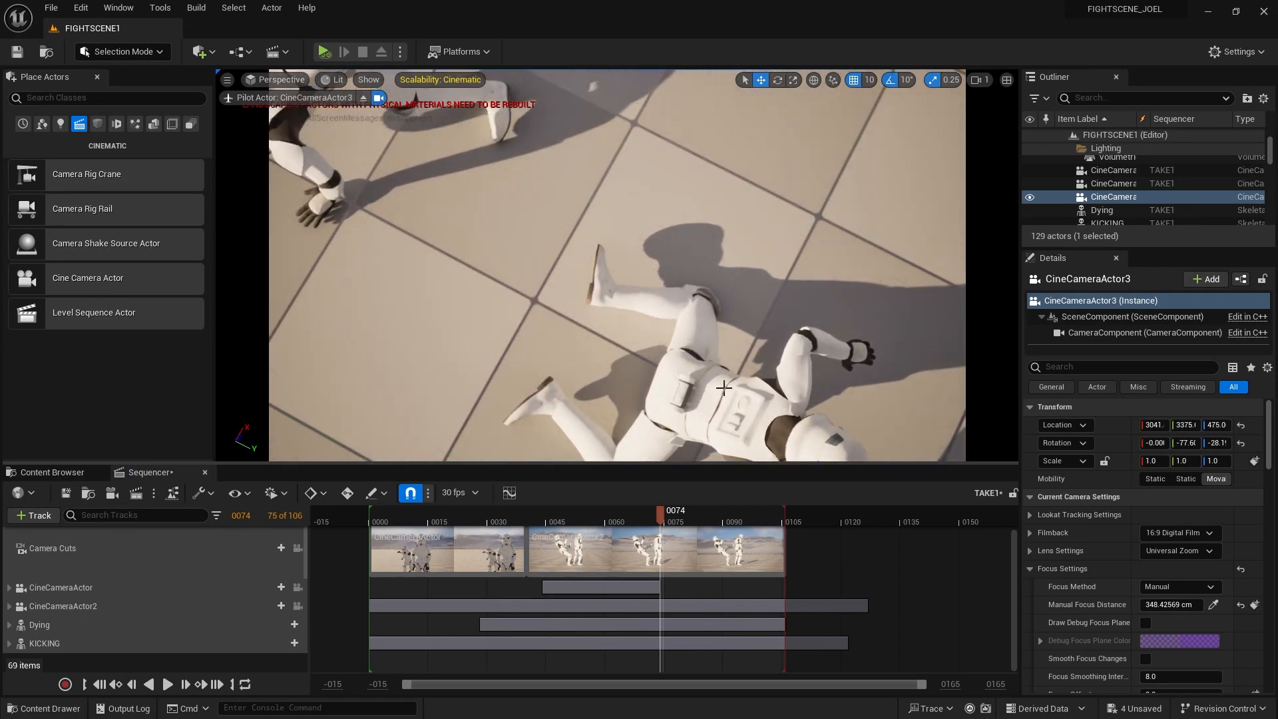
pyautogui.moveTo(724, 387); pyautogui.dragTo(758, 333, button='middle')
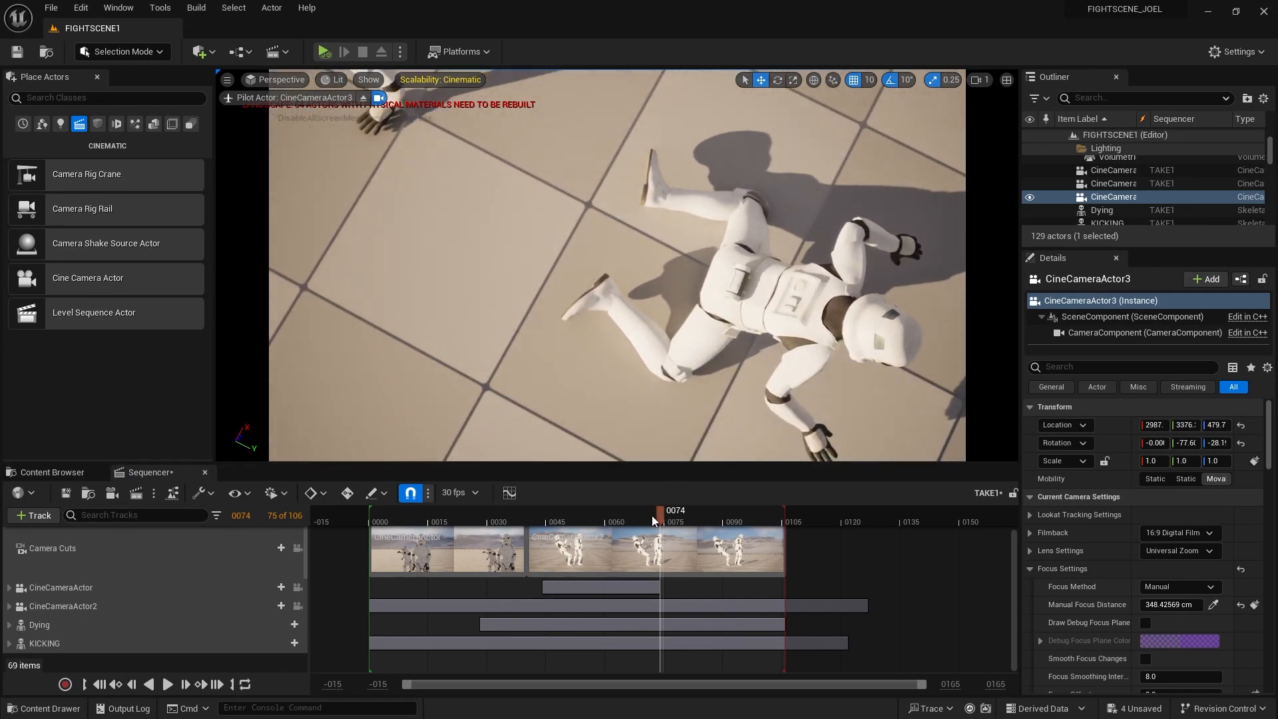
pyautogui.moveTo(652, 516); pyautogui.dragTo(772, 545)
pyautogui.scroll(-2, 836, 359)
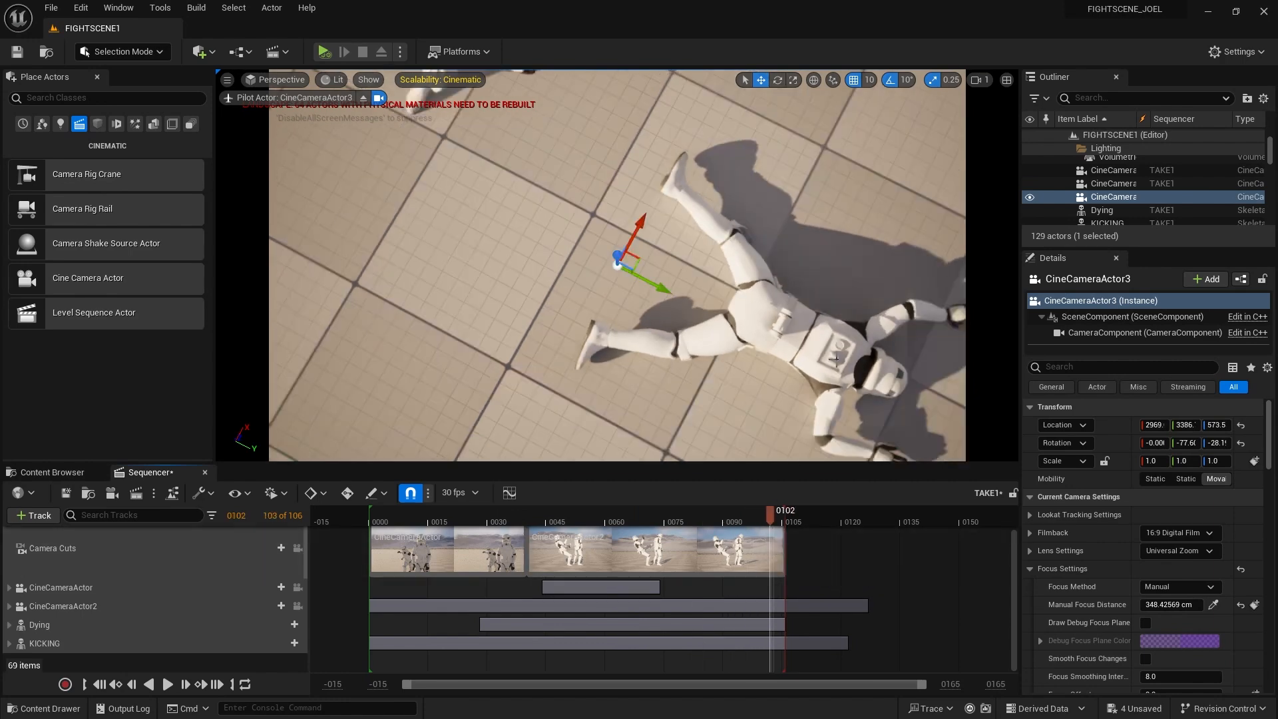
pyautogui.scroll(-2, 836, 360)
pyautogui.moveTo(839, 322); pyautogui.dragTo(926, 327, button='middle')
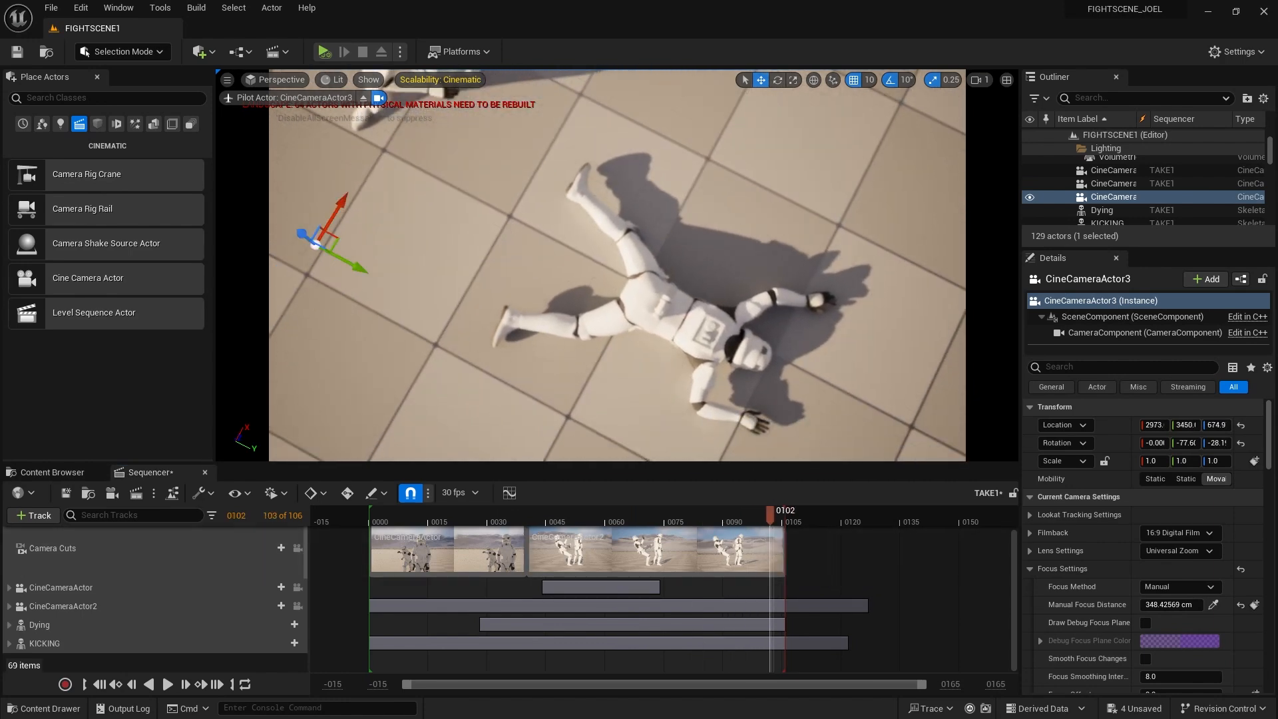
pyautogui.moveTo(770, 512); pyautogui.dragTo(657, 564)
# Orbit CineCameraActor3 to a wide high angle and sample focus at 1972.306152 cm
pyautogui.keyDown('alt'); pyautogui.moveTo(579, 404); pyautogui.dragTo(709, 204); pyautogui.keyUp('alt')
pyautogui.scroll(-5, 580, 399)
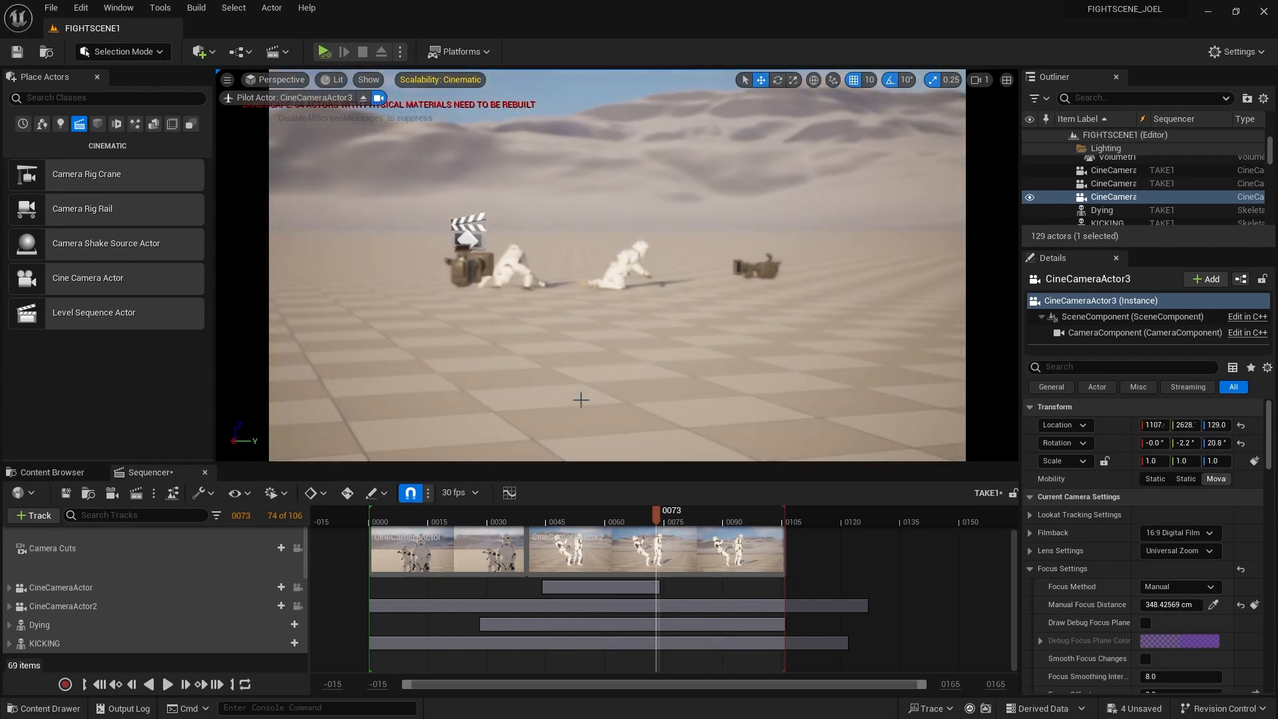
pyautogui.keyDown('alt'); pyautogui.moveTo(581, 400); pyautogui.dragTo(928, 477); pyautogui.keyUp('alt')
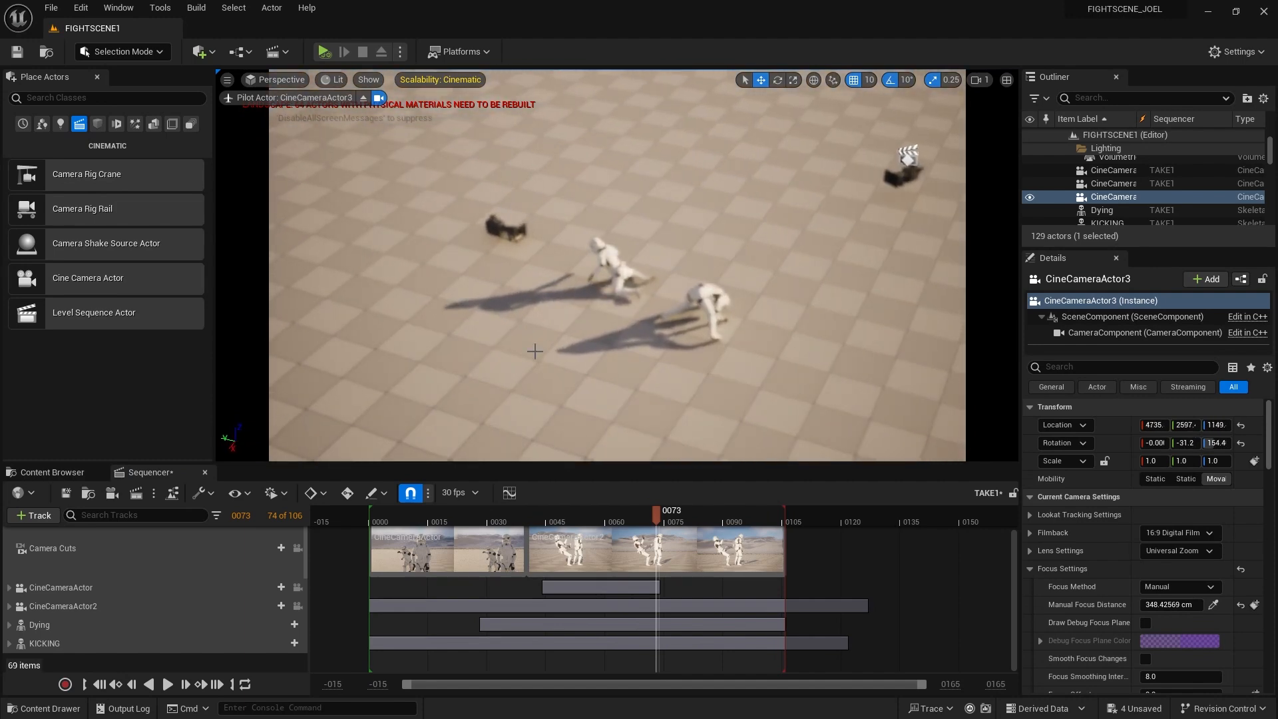
pyautogui.click(1213, 605)
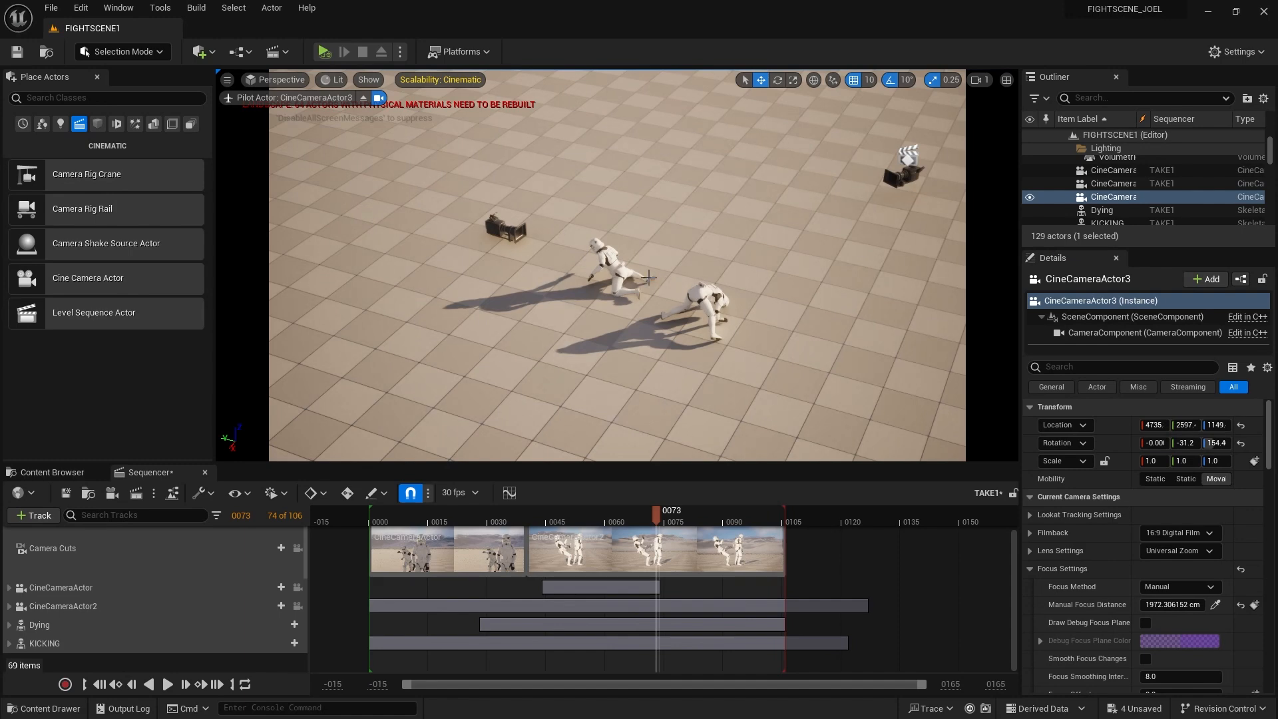
# Recentre both troopers in frame, review along the timeline, and reselect CineCameraActor3
pyautogui.keyDown('alt'); pyautogui.moveTo(755, 311); pyautogui.dragTo(742, 312, button='right'); pyautogui.keyUp('alt')
pyautogui.moveTo(760, 315)
pyautogui.keyDown('alt'); pyautogui.mouseDown(button='middle')
pyautogui.moveTo(778, 320)
pyautogui.moveTo(739, 327)
pyautogui.moveTo(775, 312)
pyautogui.mouseUp(button='middle'); pyautogui.keyUp('alt')
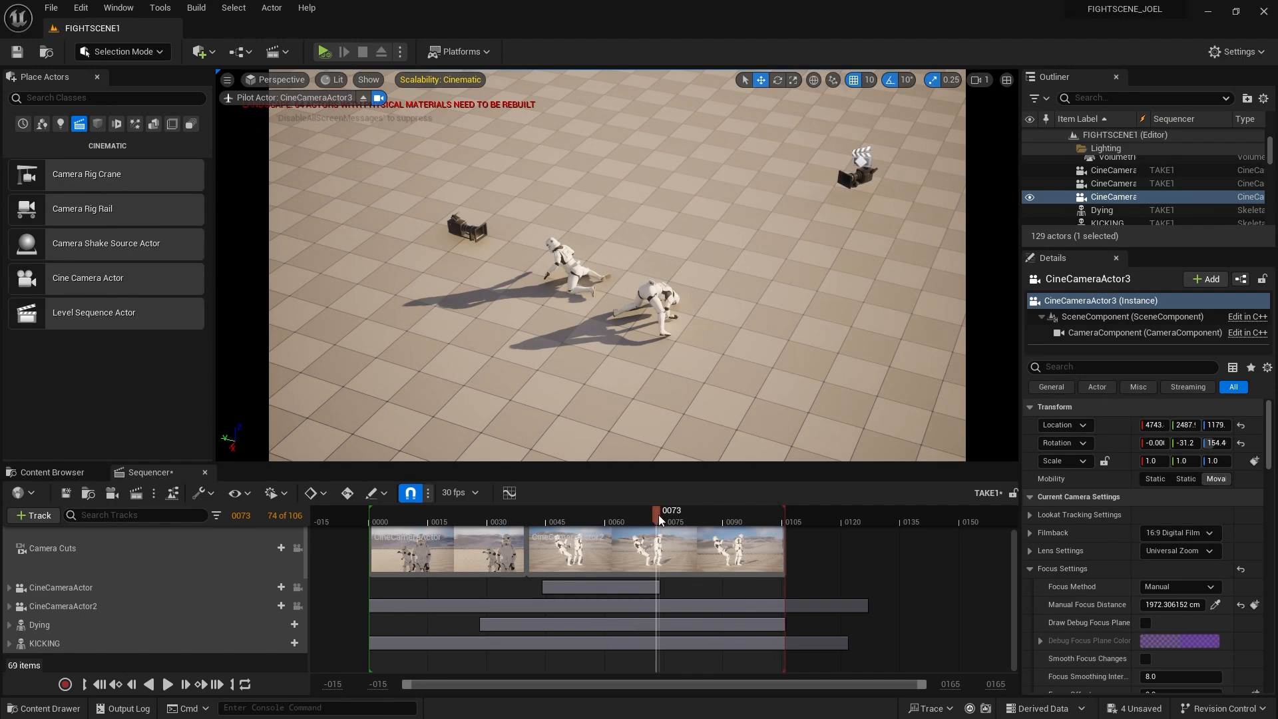
pyautogui.moveTo(651, 514)
pyautogui.mouseDown()
pyautogui.moveTo(400, 516)
pyautogui.moveTo(656, 520)
pyautogui.moveTo(649, 532)
pyautogui.mouseUp()
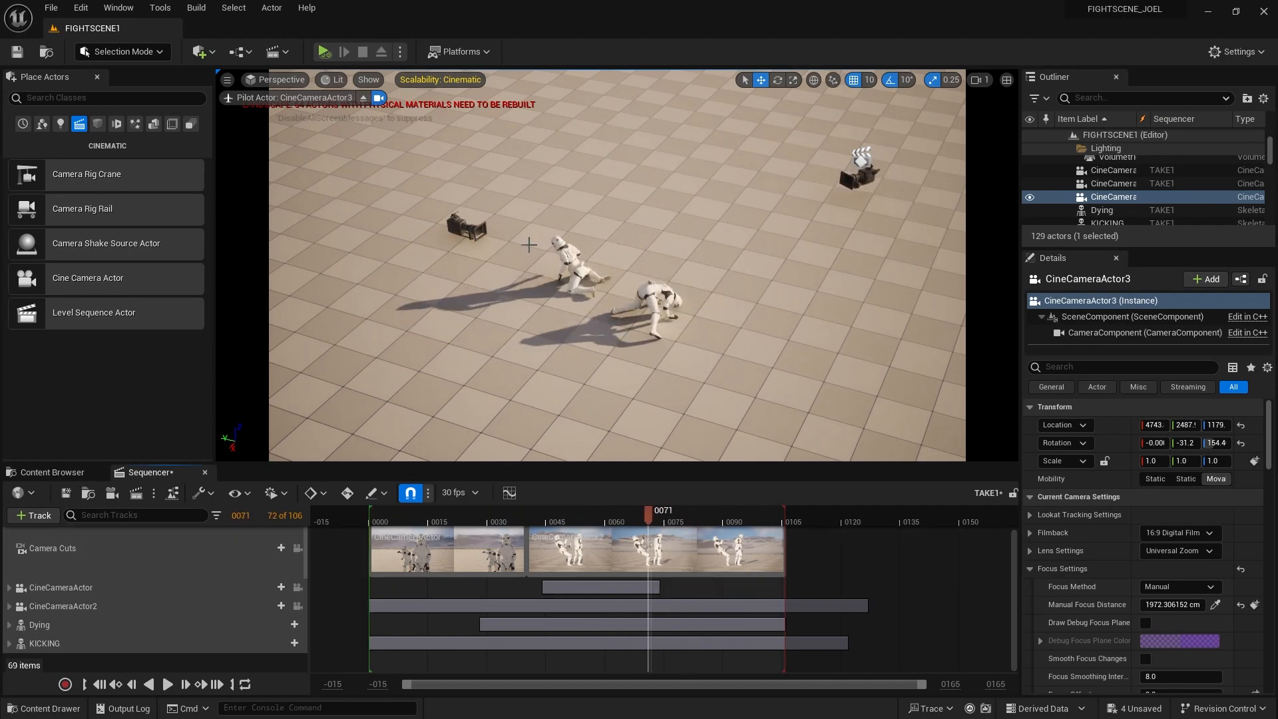
pyautogui.click(1106, 202)
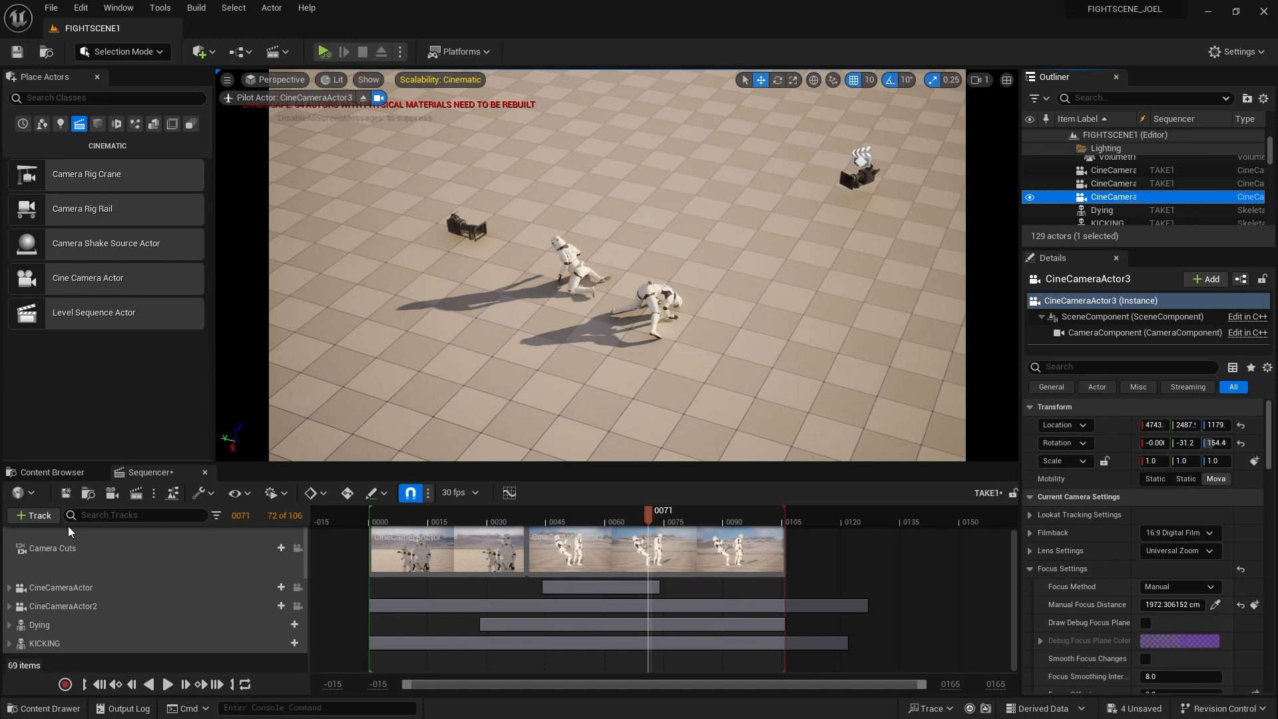
pyautogui.click(34, 517)
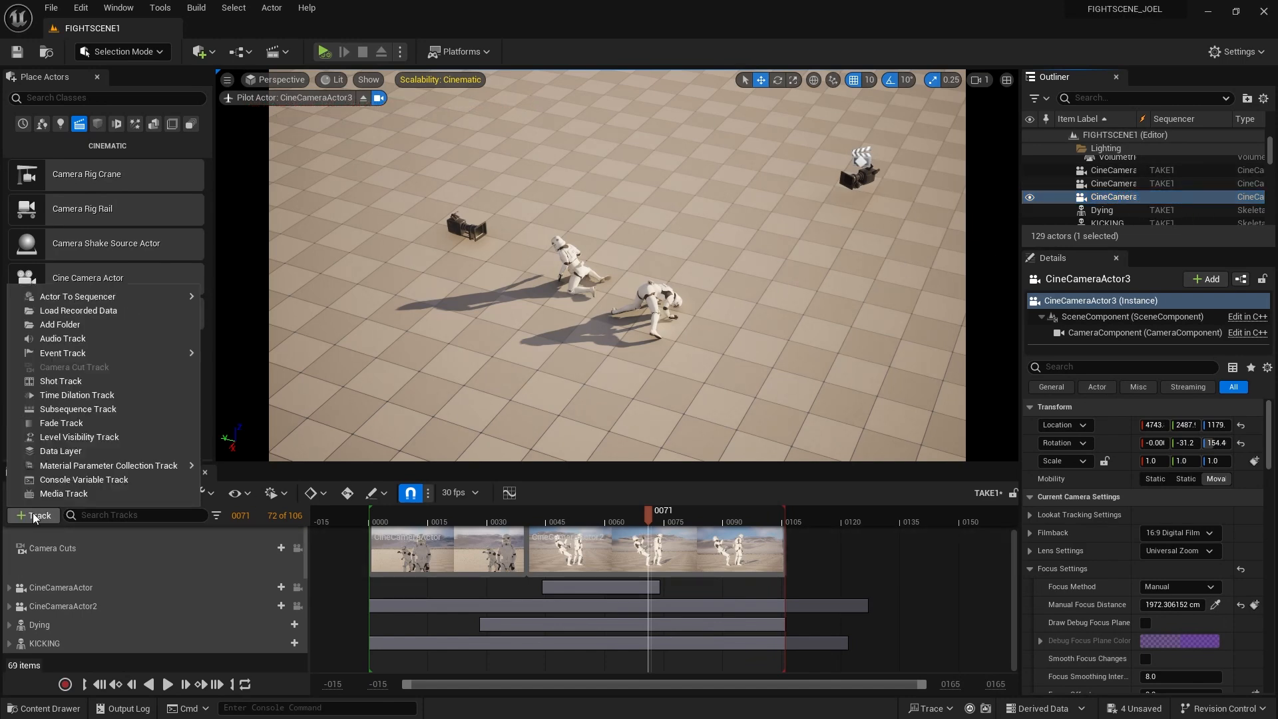
# Add CineCameraActor3 to the TAKE1 sequence as a track and collapse it
pyautogui.moveTo(133, 296)
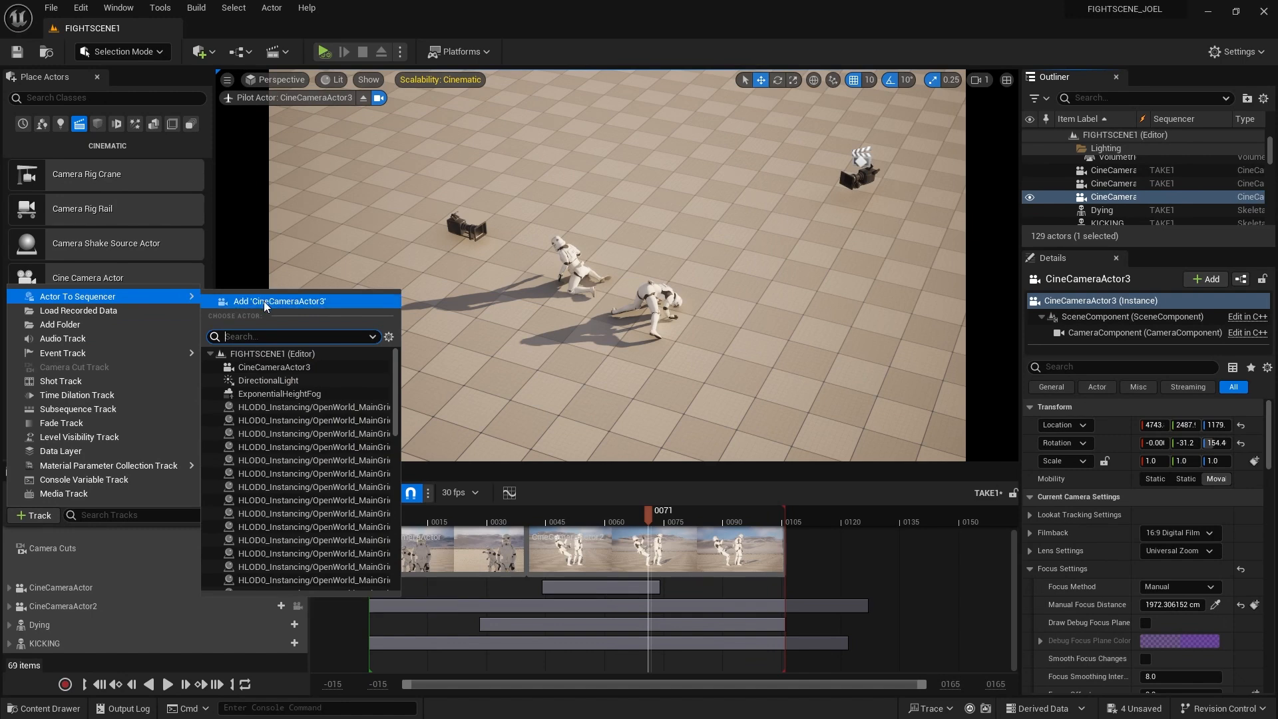
pyautogui.click(265, 298)
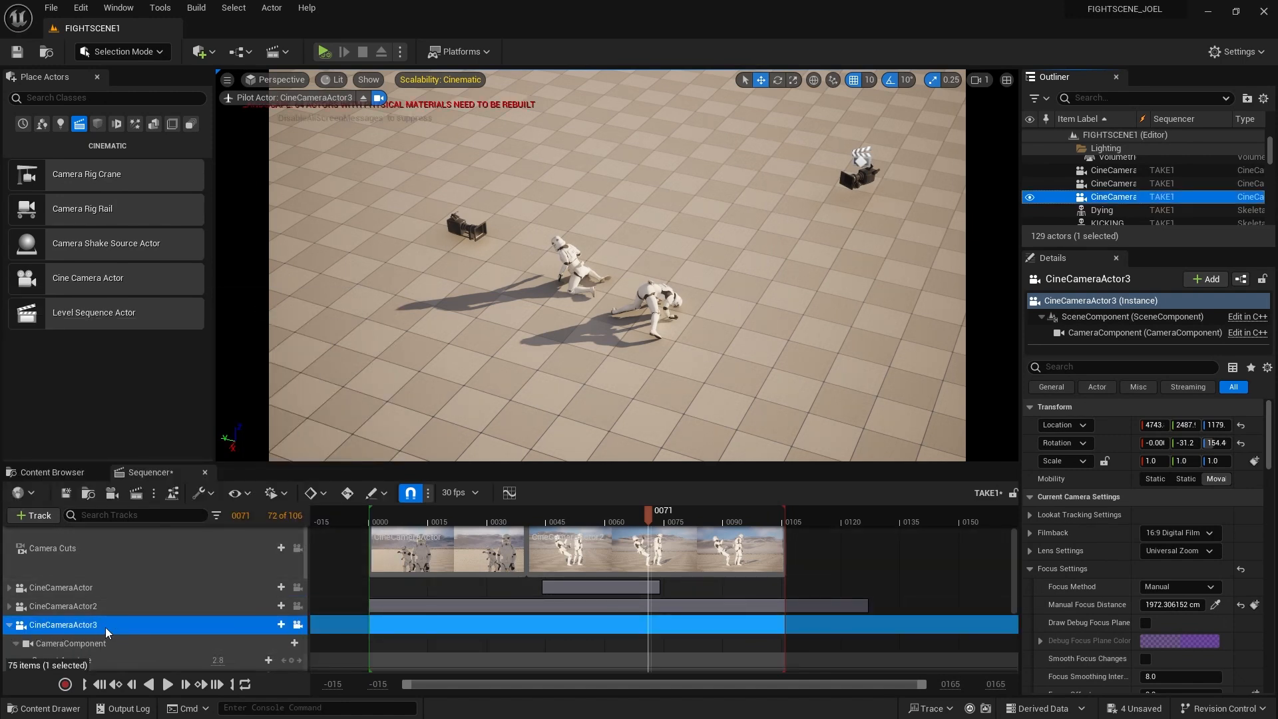
pyautogui.click(9, 629)
# Lock the viewport to the camera cuts and scrub the timeline to preview the shots
pyautogui.click(636, 517)
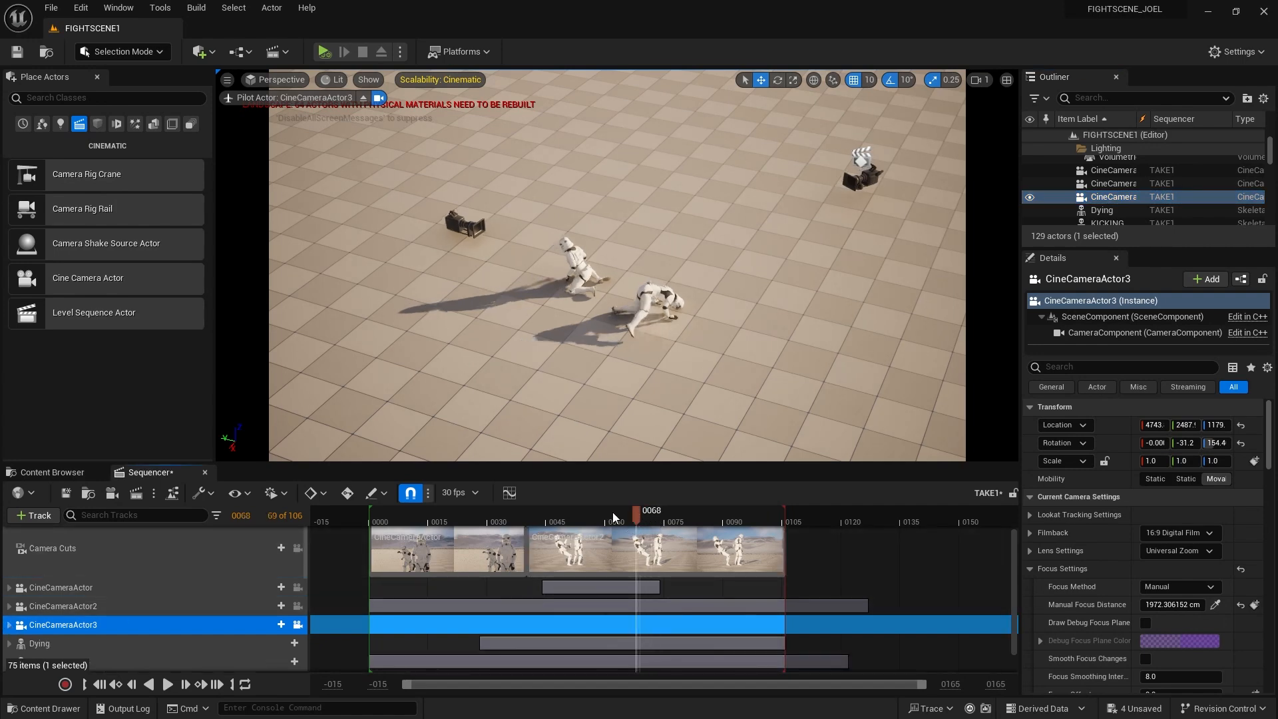
pyautogui.moveTo(613, 517); pyautogui.dragTo(550, 512)
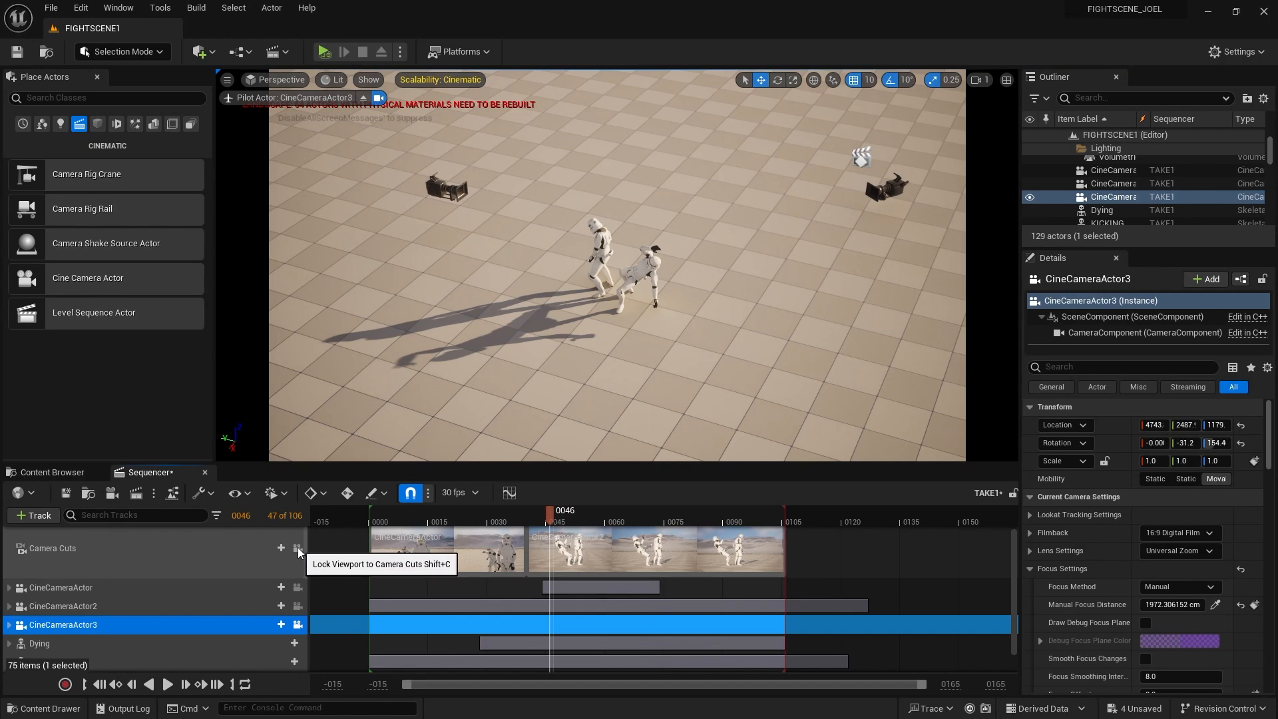
pyautogui.click(298, 548)
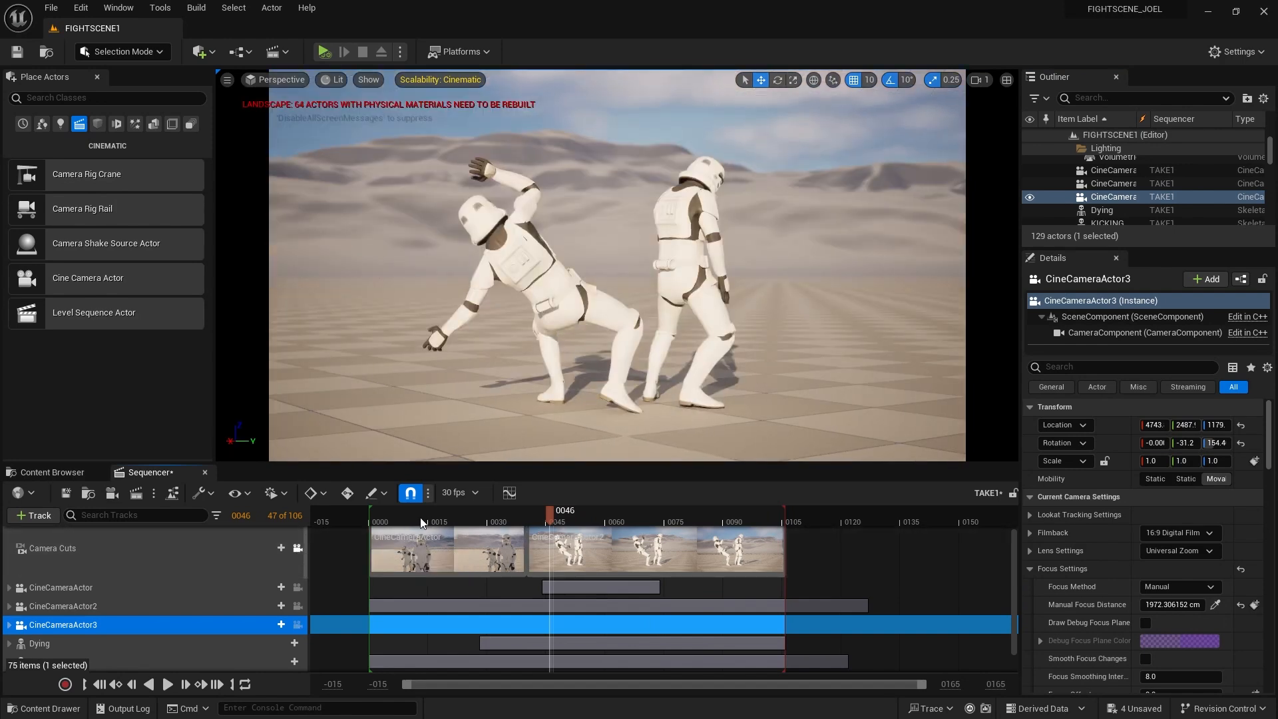
pyautogui.moveTo(421, 523); pyautogui.dragTo(657, 520)
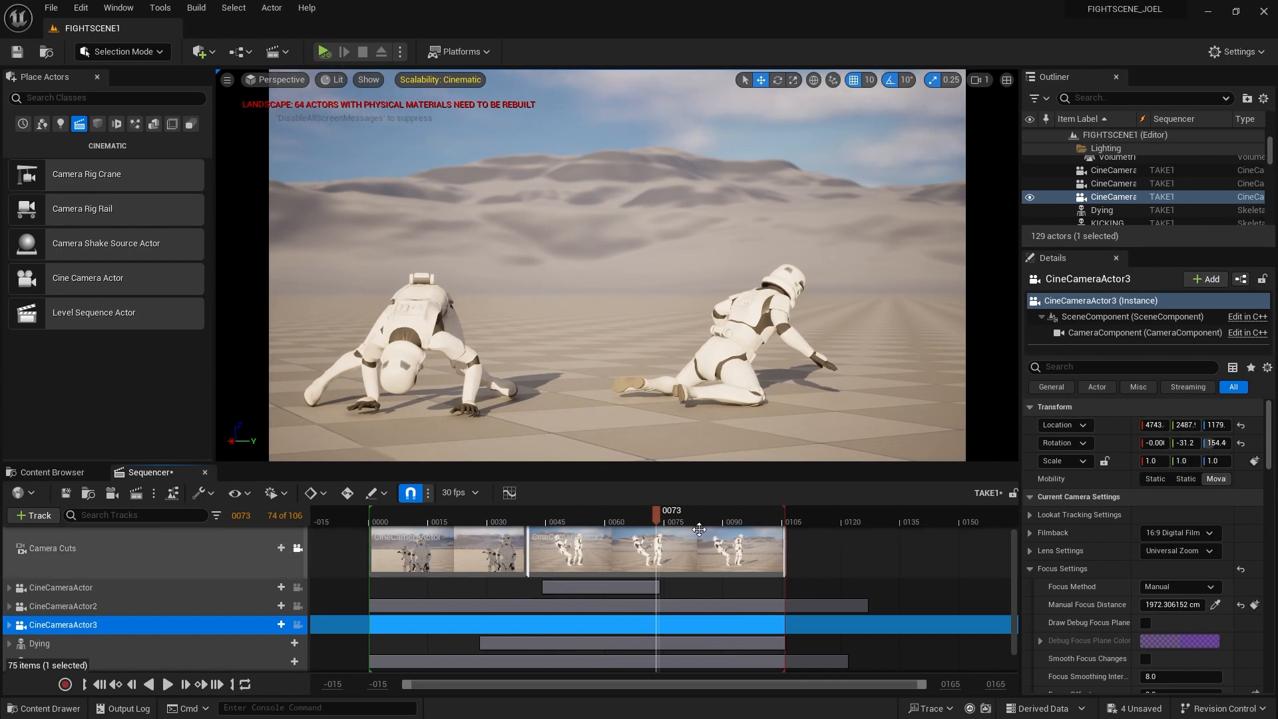
# Add a CineCameraActor3 cut to the Camera Cuts track, then scrub the playhead back to the start
pyautogui.click(280, 548)
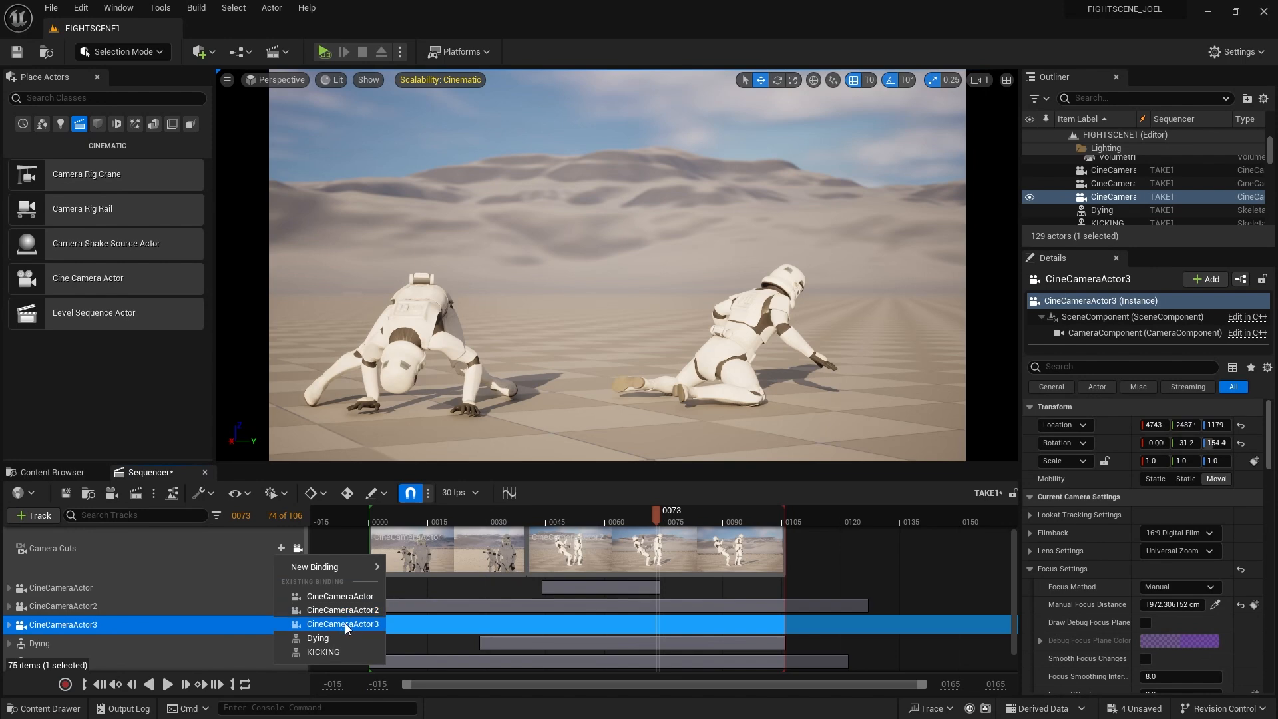
pyautogui.click(366, 624)
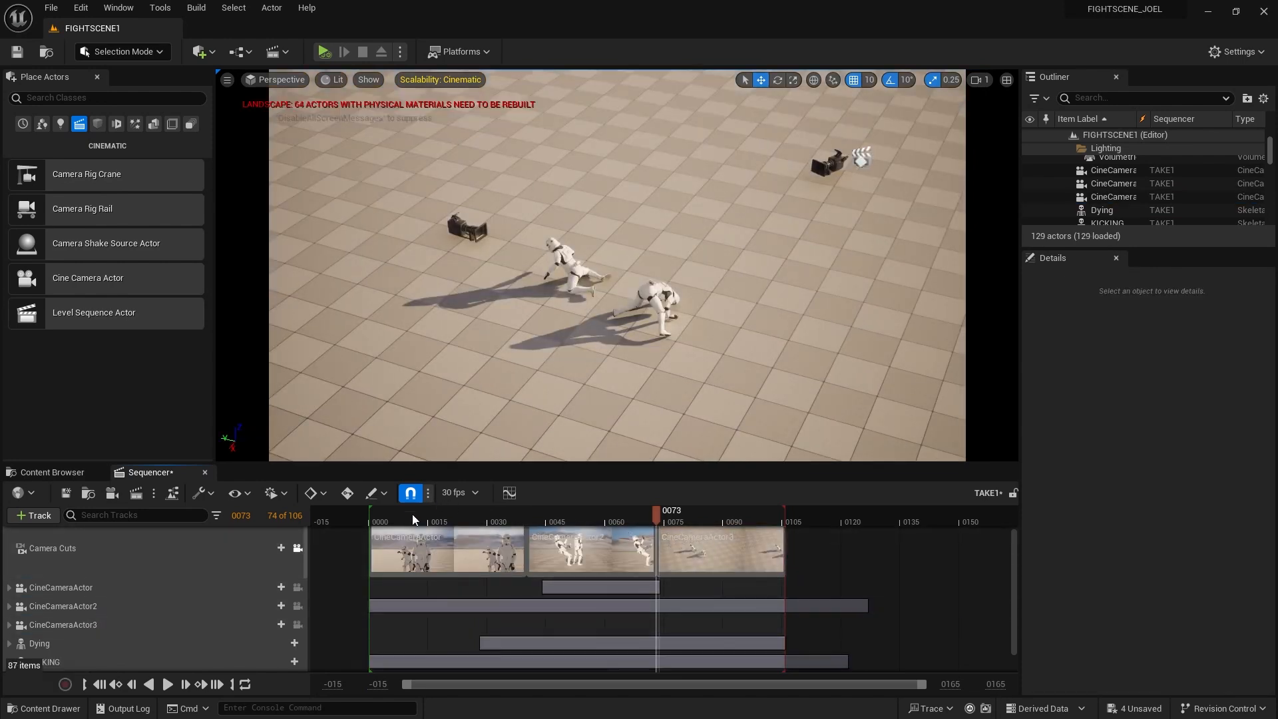
pyautogui.moveTo(412, 514); pyautogui.dragTo(376, 517)
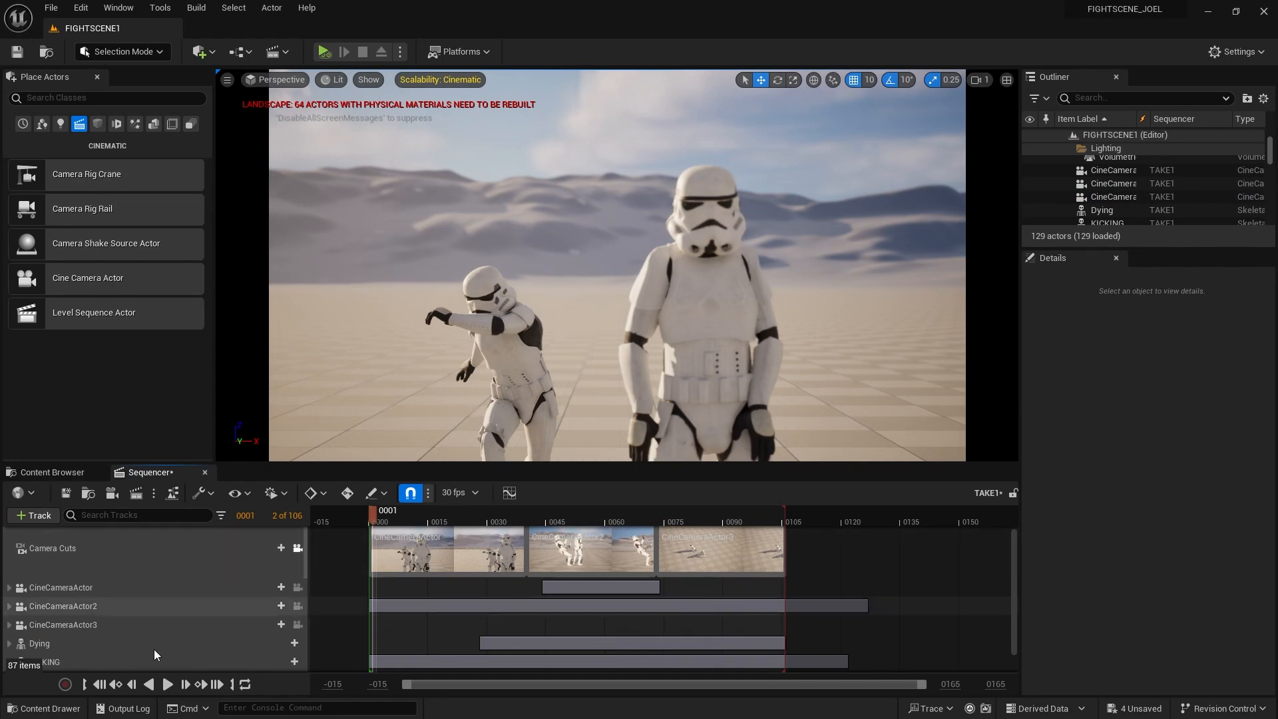
# Play through the three-camera cut, return to the first frame, and save the TAKE1 sequence
pyautogui.click(167, 685)
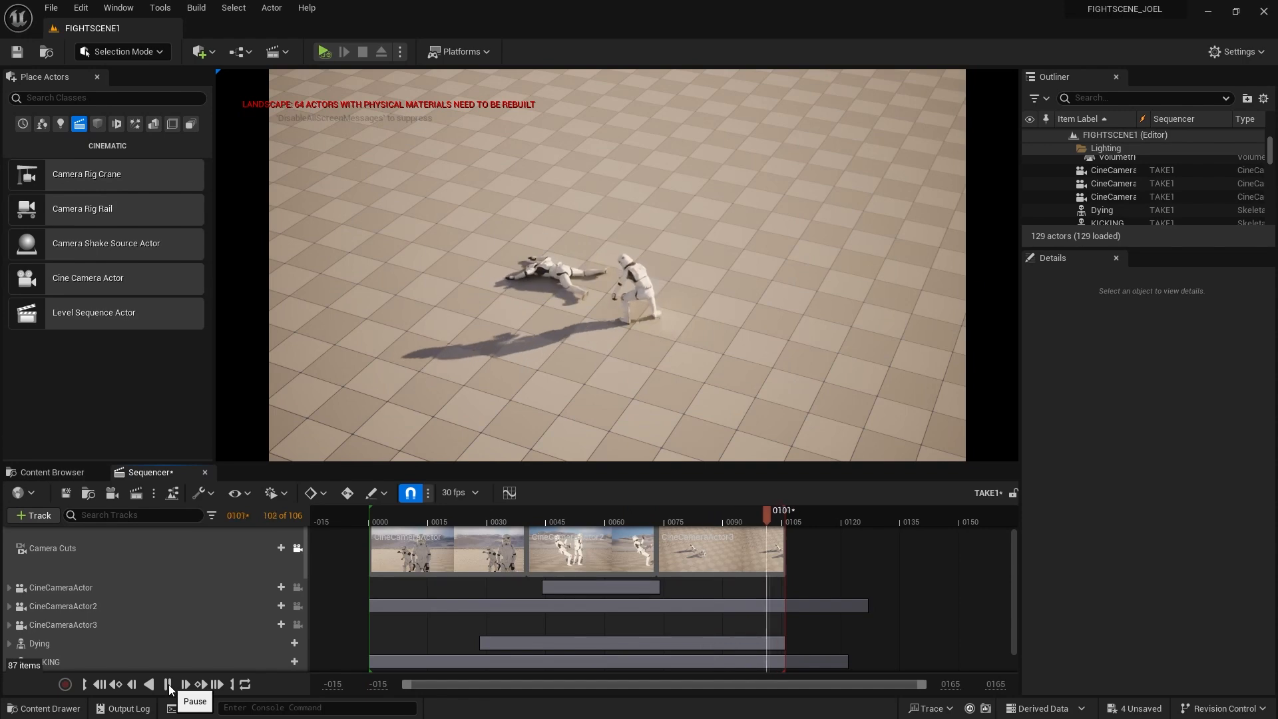
pyautogui.click(169, 687)
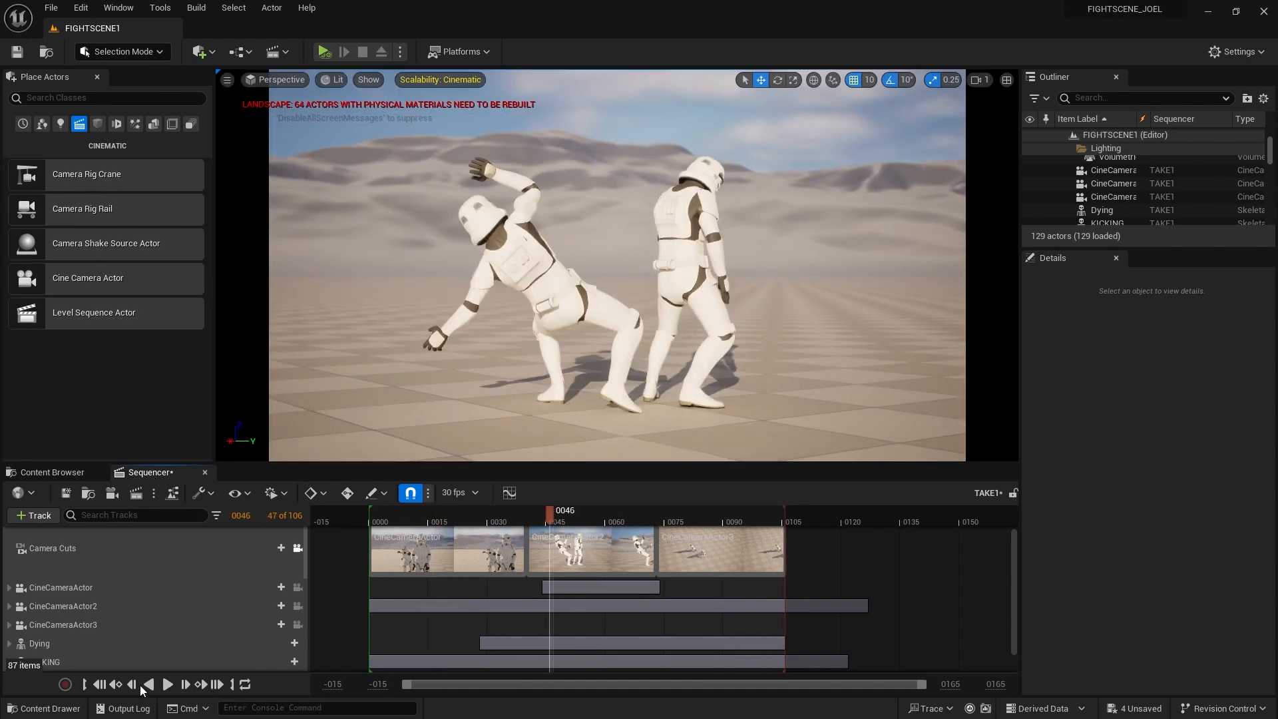
pyautogui.click(101, 686)
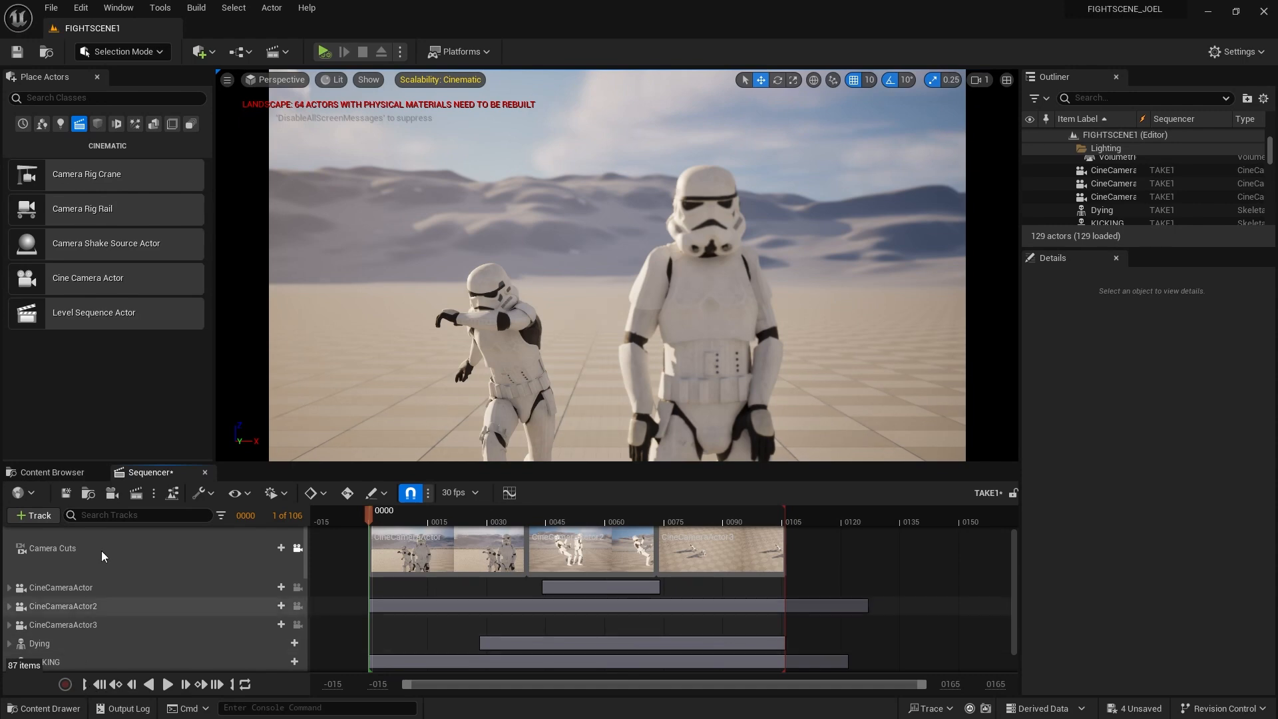
pyautogui.click(65, 493)
# Save the three unsaved cine camera actors and keep Video Sequence (avi) as the render format
pyautogui.click(1130, 709)
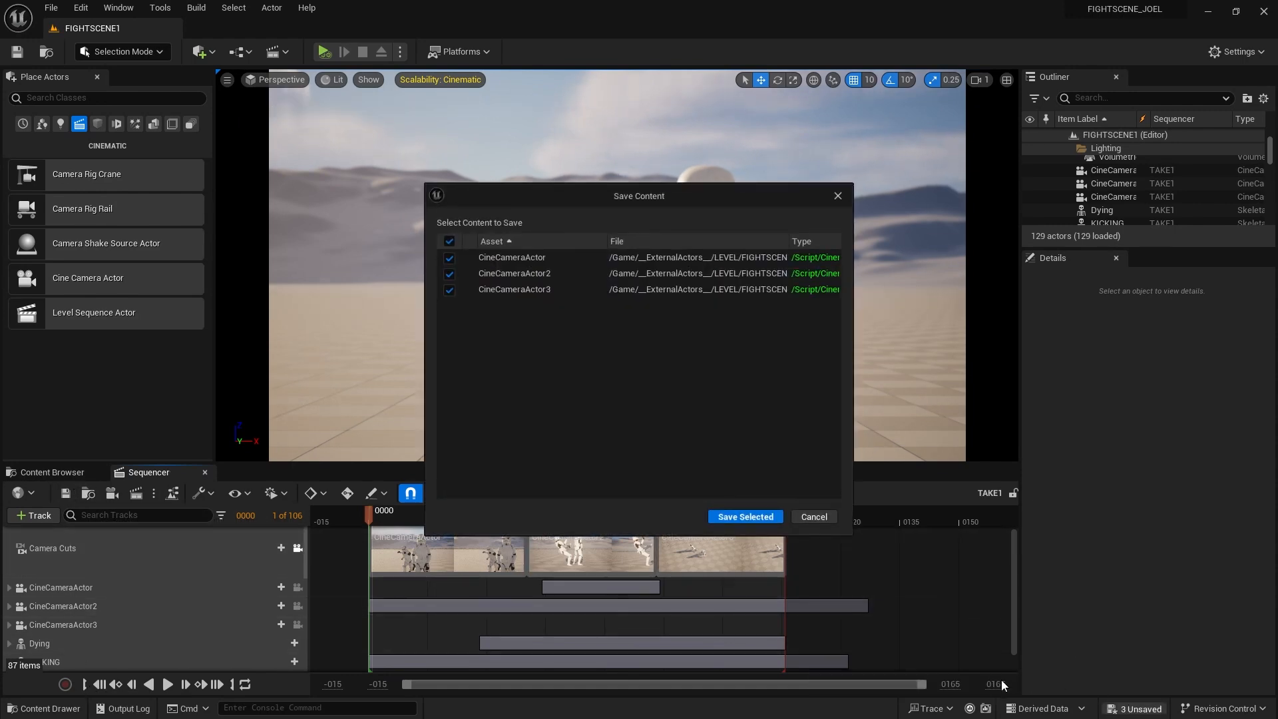
pyautogui.click(746, 516)
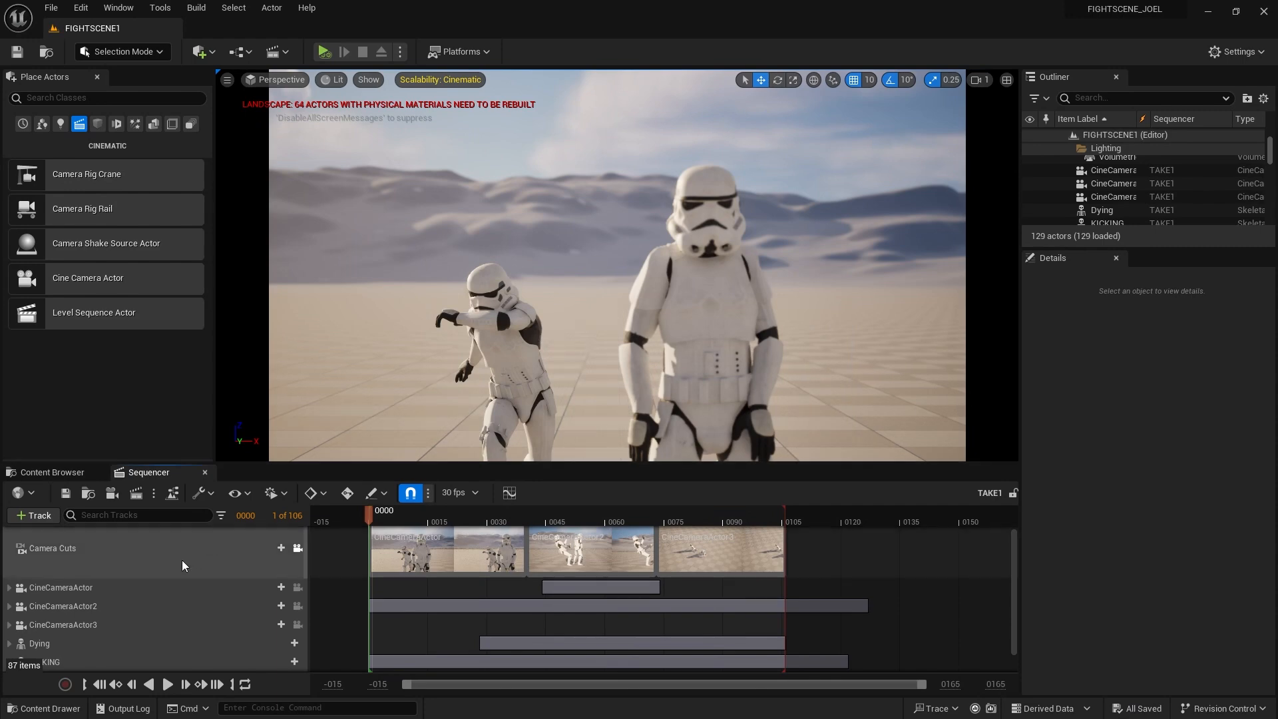
pyautogui.click(137, 494)
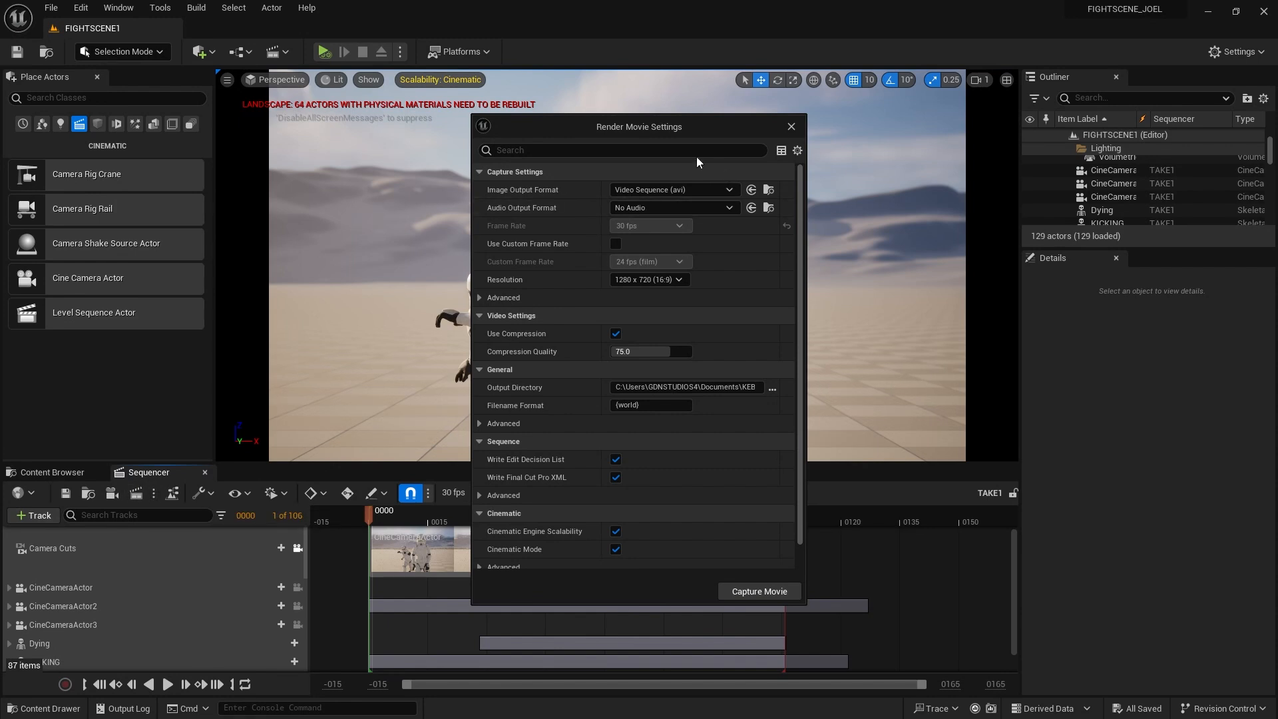
pyautogui.moveTo(673, 127); pyautogui.dragTo(696, 108)
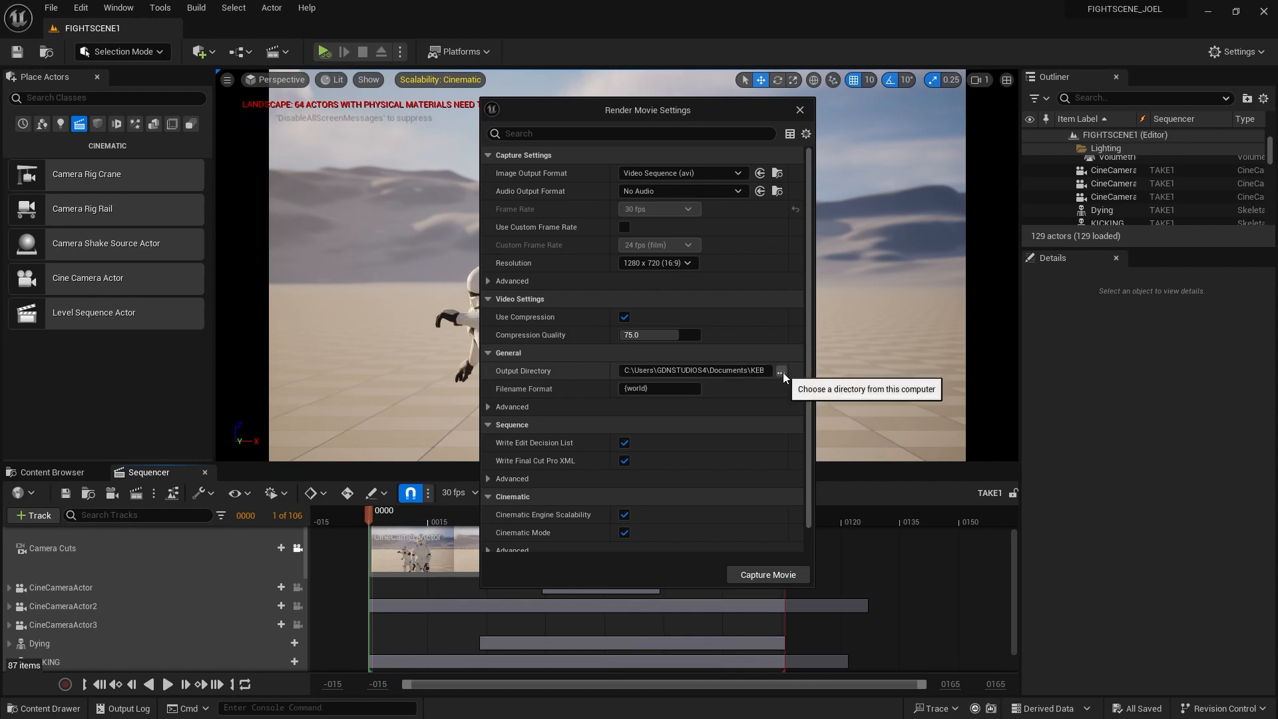
pyautogui.click(735, 173)
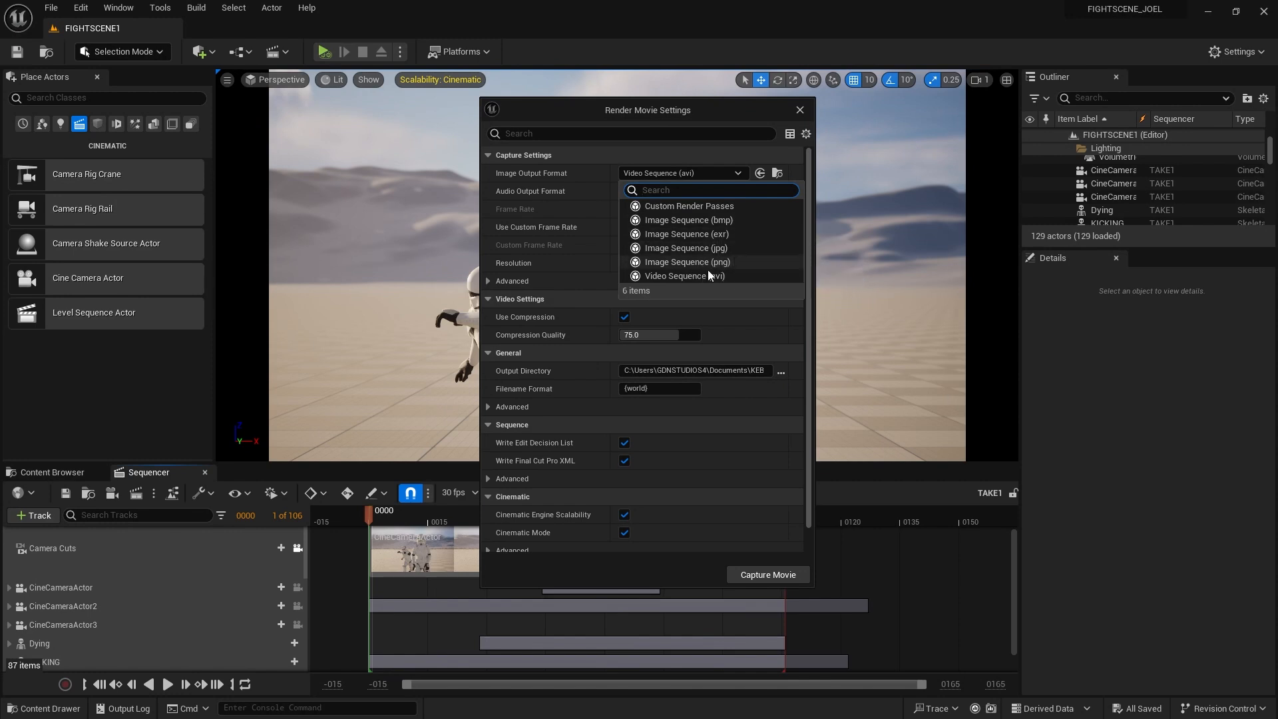
pyautogui.click(688, 273)
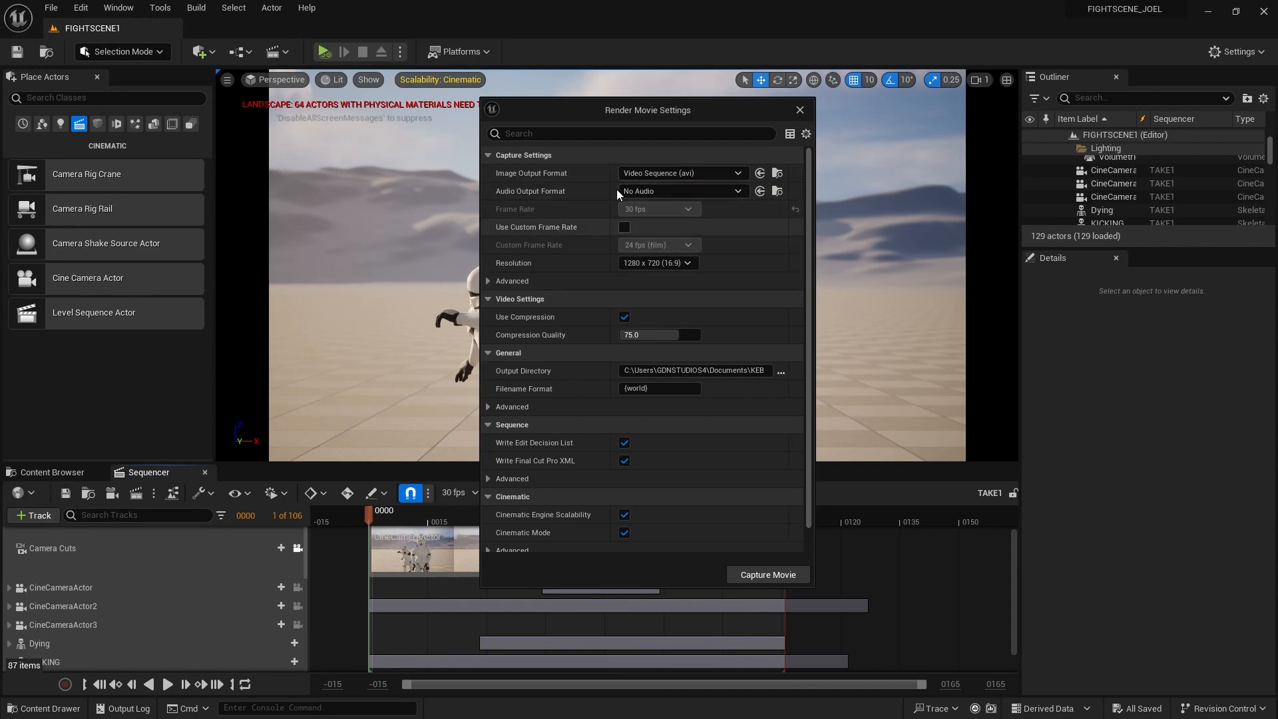
# Enable a custom 30 fps frame rate, keep 1280 x 720, and browse for the output directory
pyautogui.moveTo(627, 108); pyautogui.dragTo(846, 121)
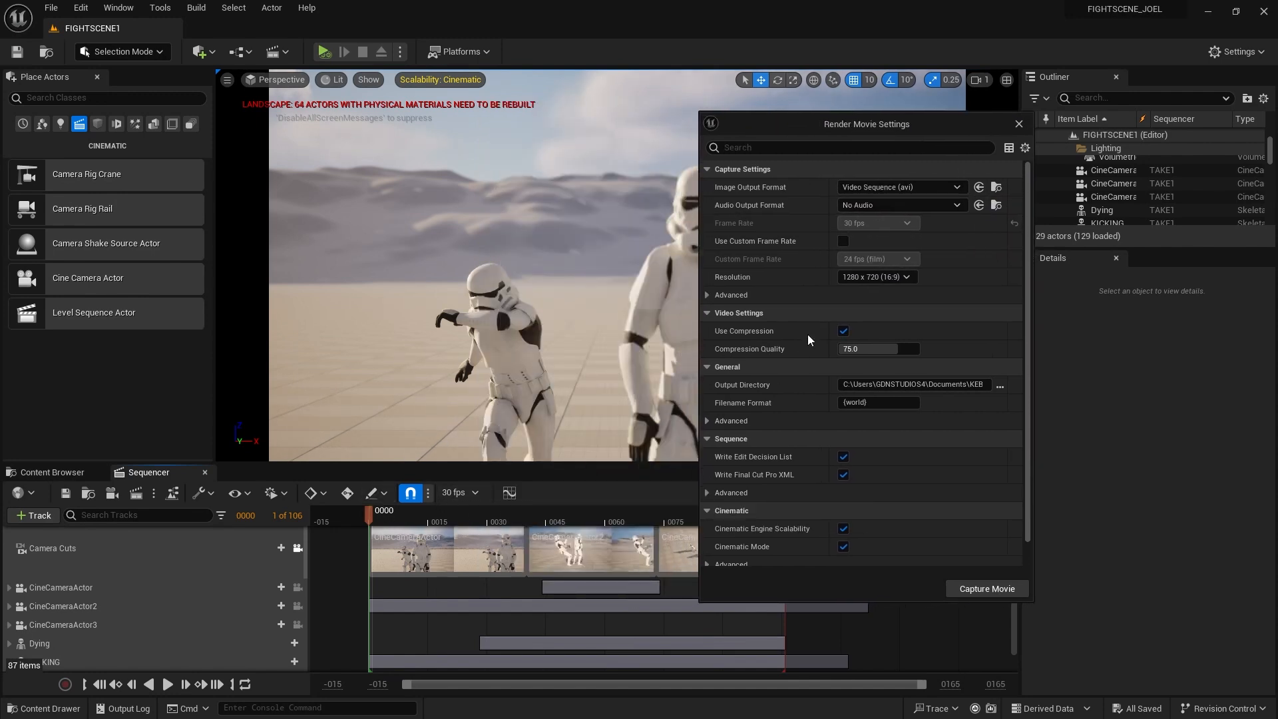
pyautogui.click(844, 242)
pyautogui.click(876, 259)
pyautogui.click(871, 334)
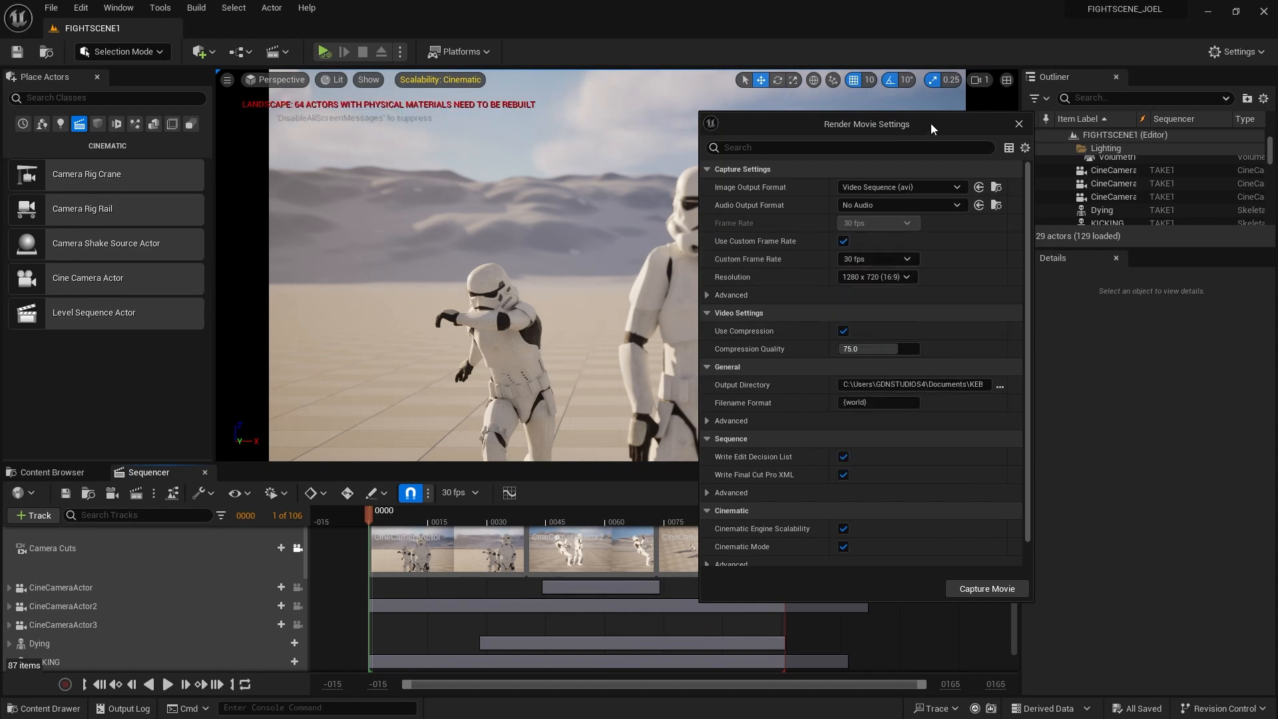
pyautogui.moveTo(930, 122); pyautogui.dragTo(888, 124)
pyautogui.click(863, 277)
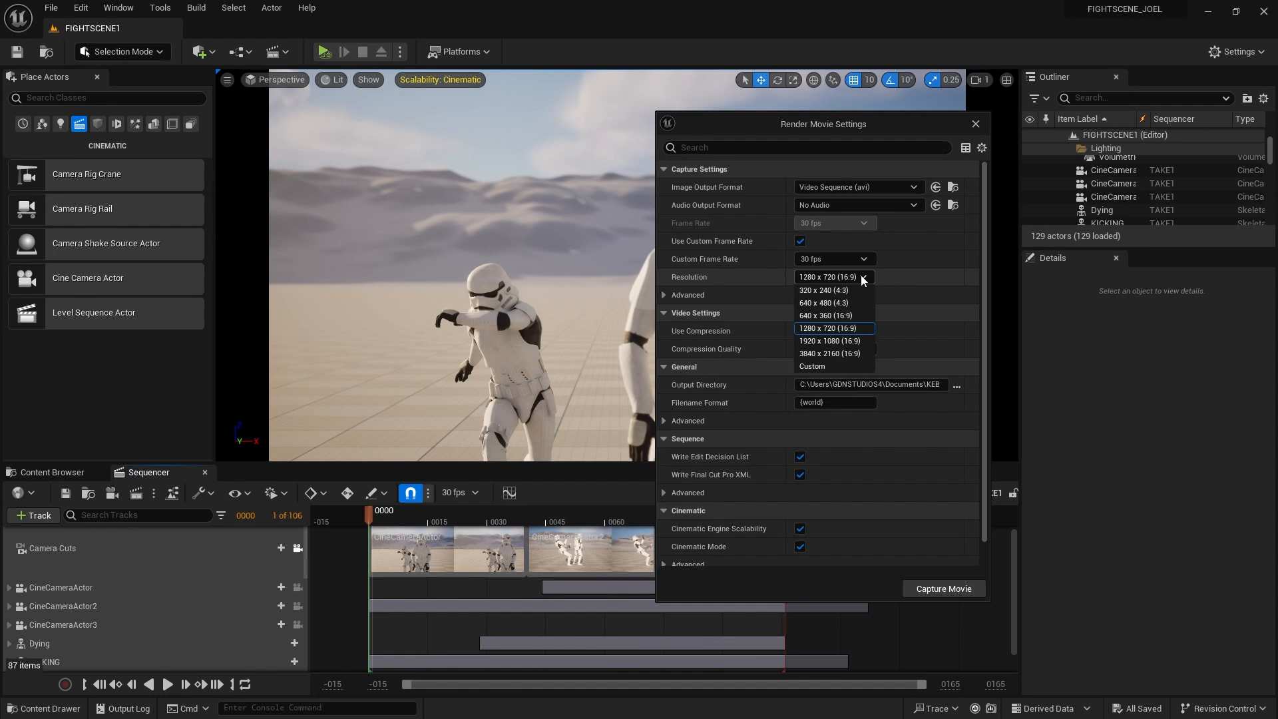
pyautogui.click(840, 328)
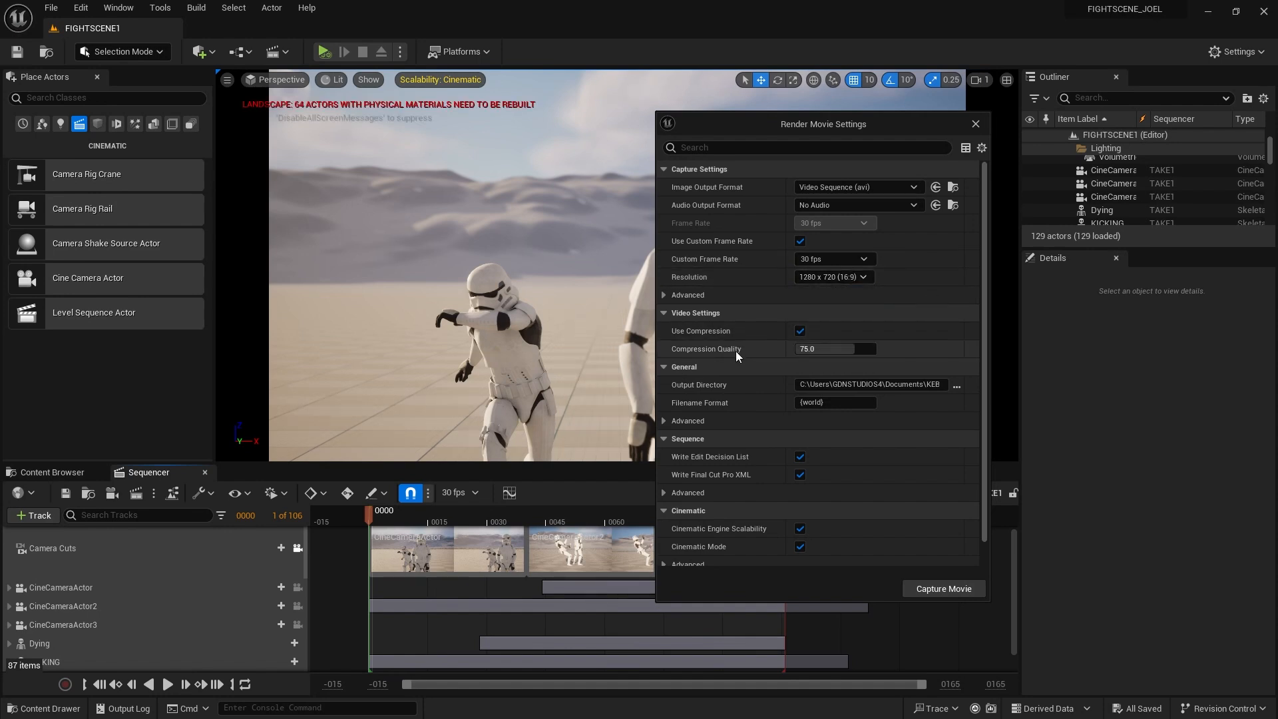
pyautogui.click(957, 386)
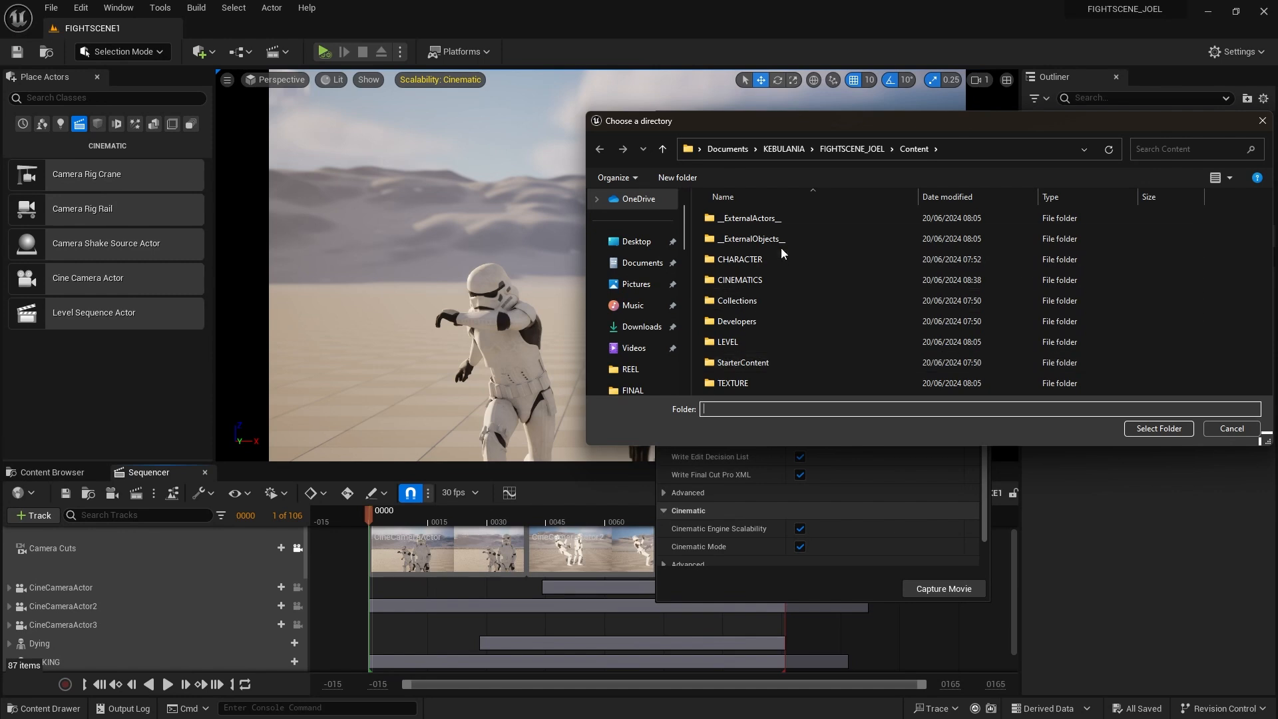
# Create a new RENDER folder under Documents\KEBULANIA and select it as the output folder
pyautogui.click(640, 263)
pyautogui.doubleClick(762, 286)
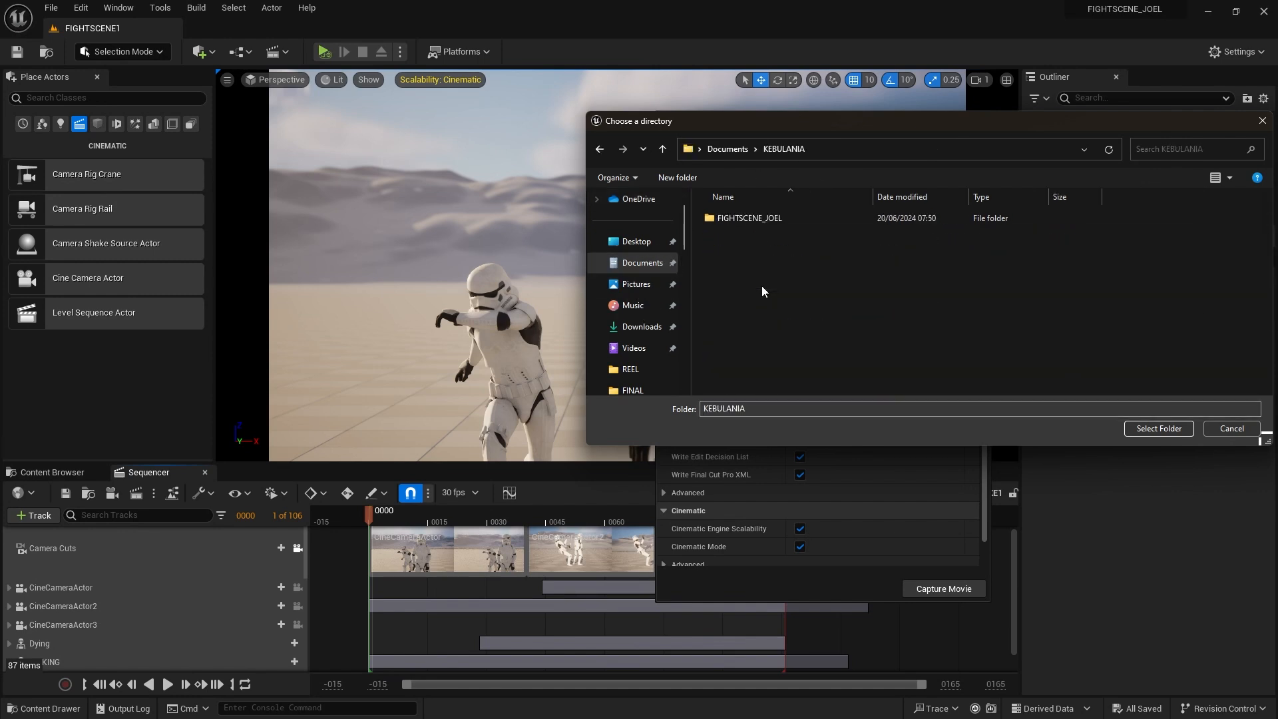
pyautogui.click(683, 181)
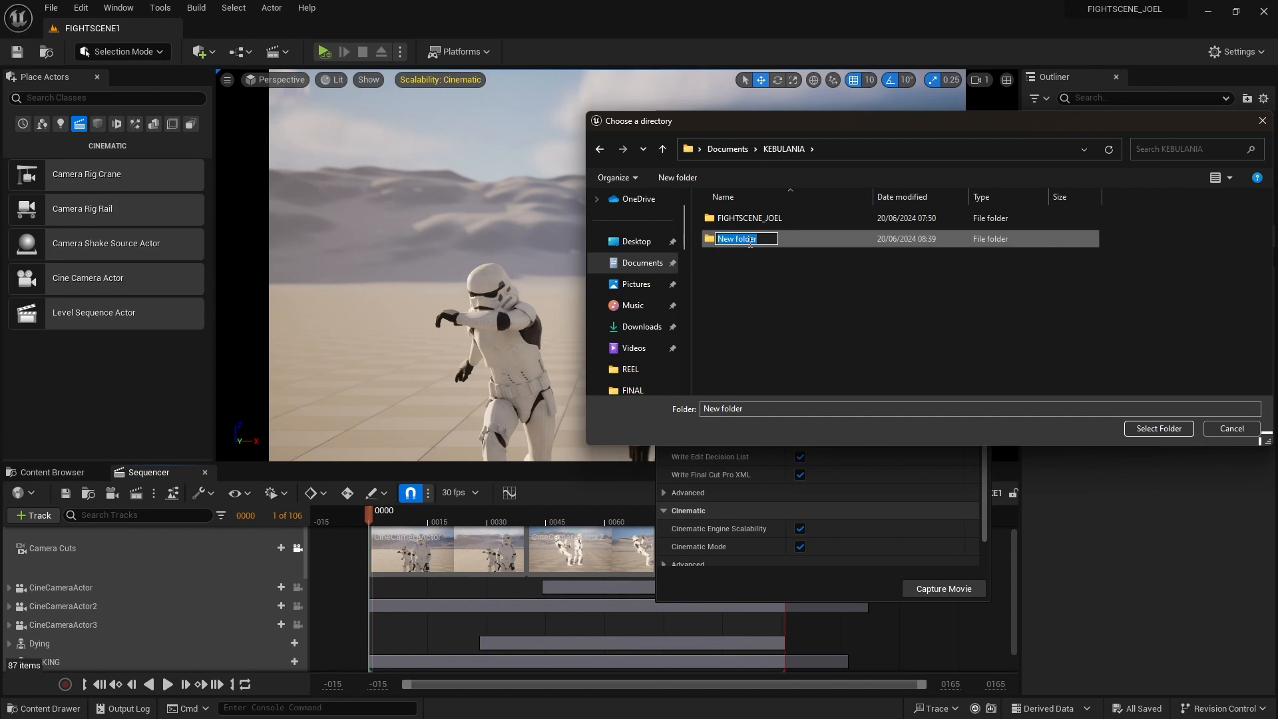
pyautogui.write('RENDER')
pyautogui.press('Return')
pyautogui.doubleClick(749, 242)
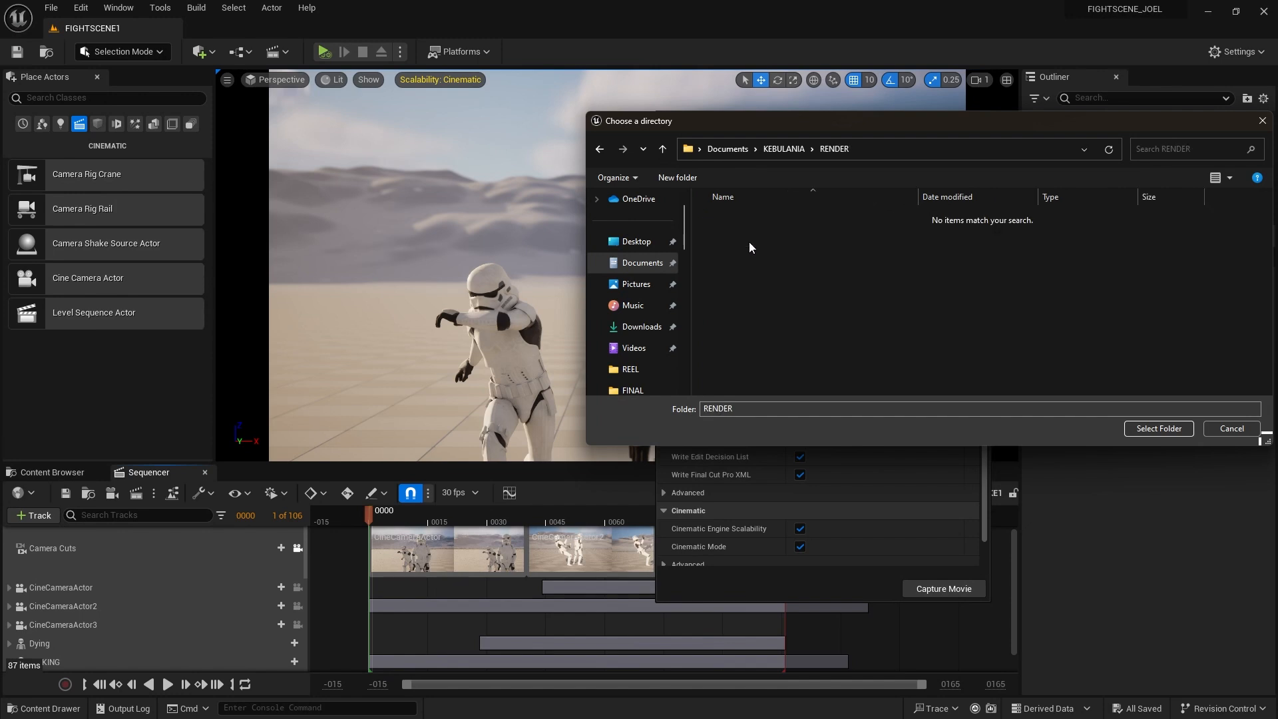
pyautogui.click(1140, 428)
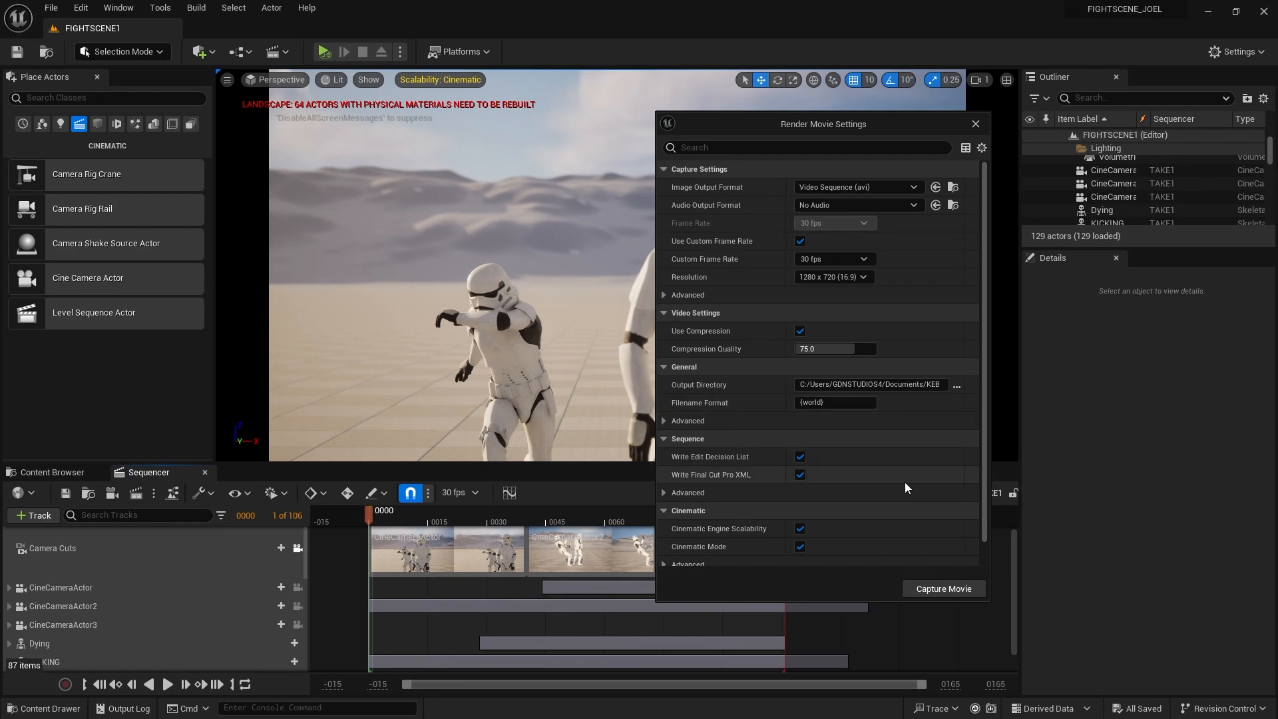
# Expand the Animation settings and run Capture Movie until Capture Finished appears
pyautogui.scroll(-1, 908, 489)
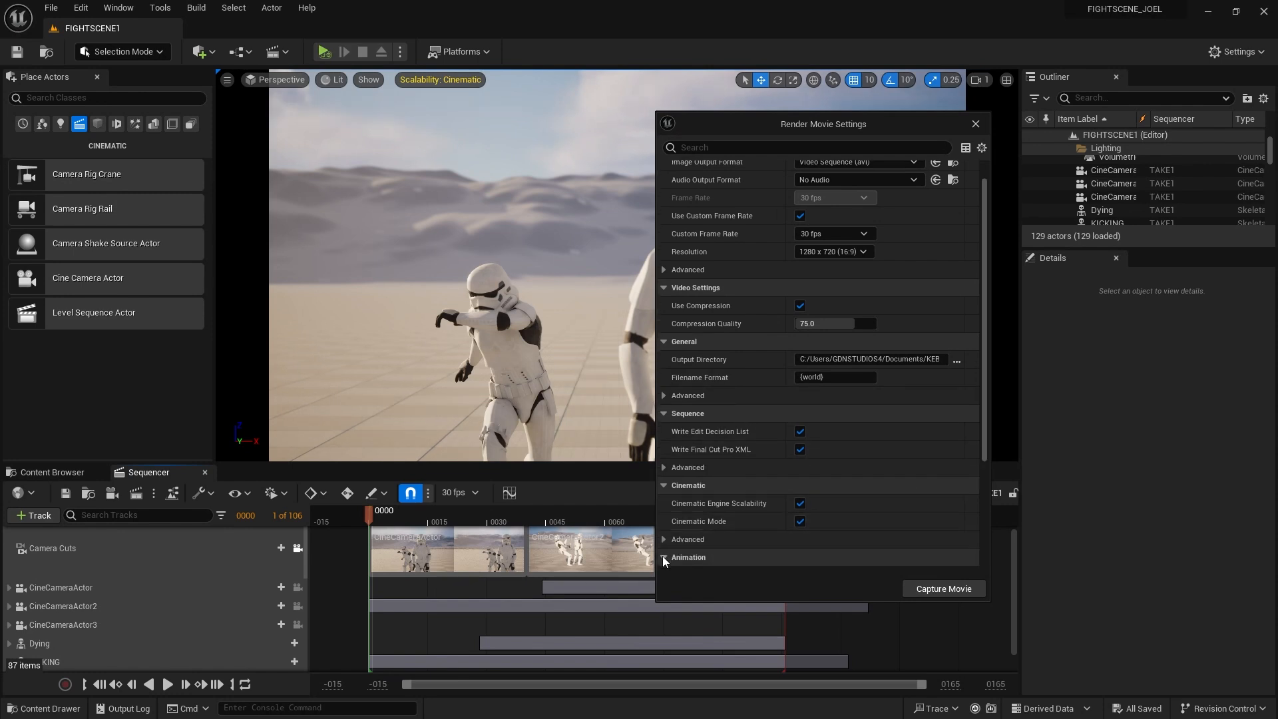
pyautogui.click(688, 555)
pyautogui.scroll(-5, 690, 549)
pyautogui.scroll(-1, 696, 493)
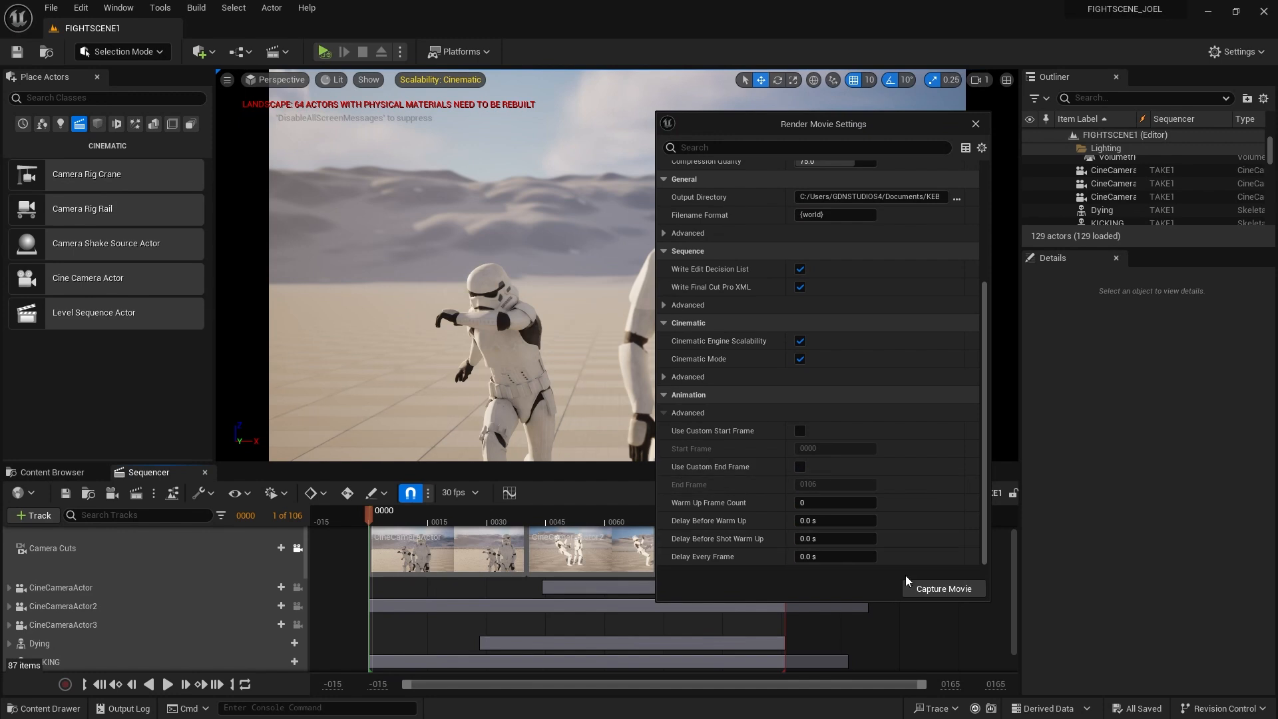
pyautogui.click(944, 589)
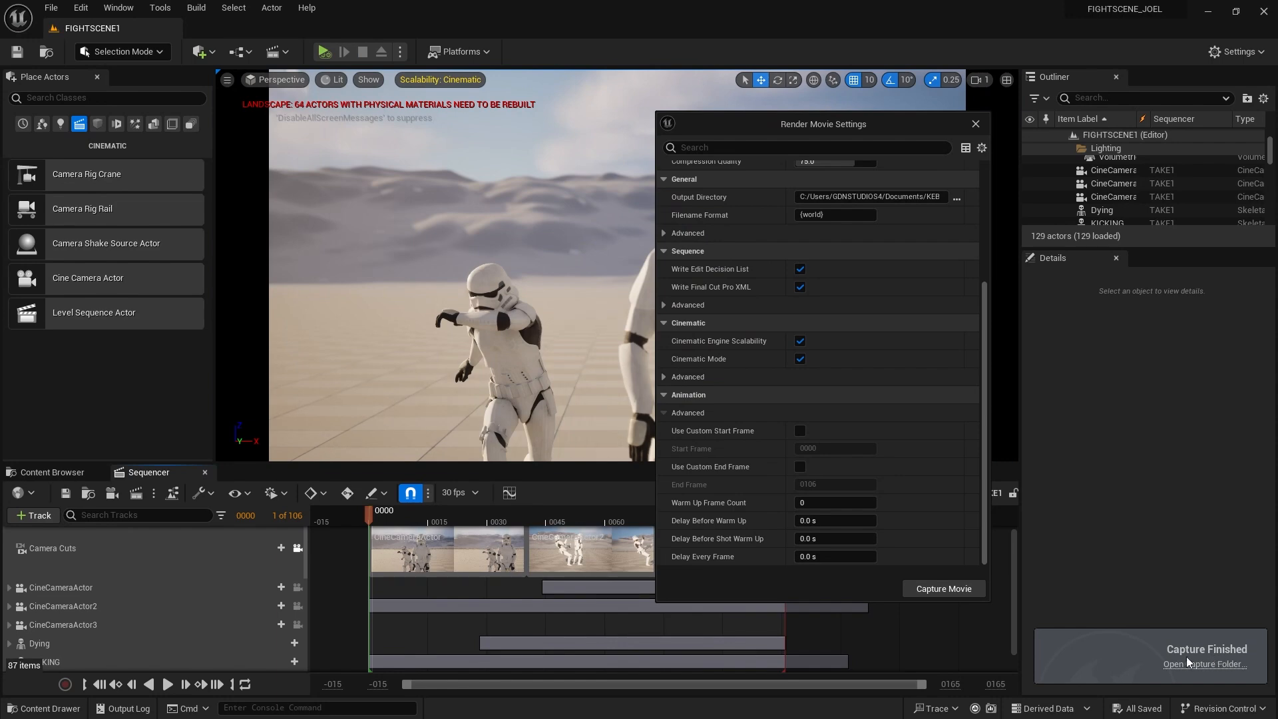
# In File Explorer, go to Documents\KEBULANIA\RENDER and select the FIGHTSCENE1 video
pyautogui.moveTo(704, 711)
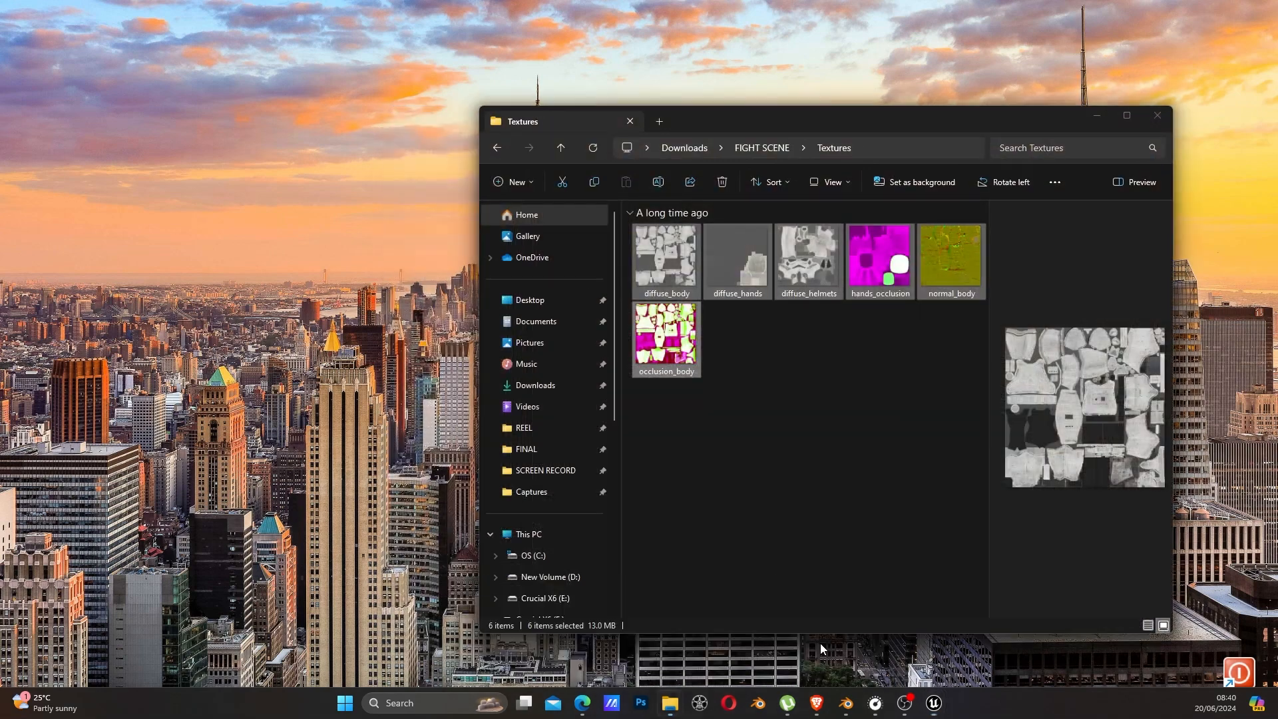
pyautogui.click(820, 643)
pyautogui.click(754, 151)
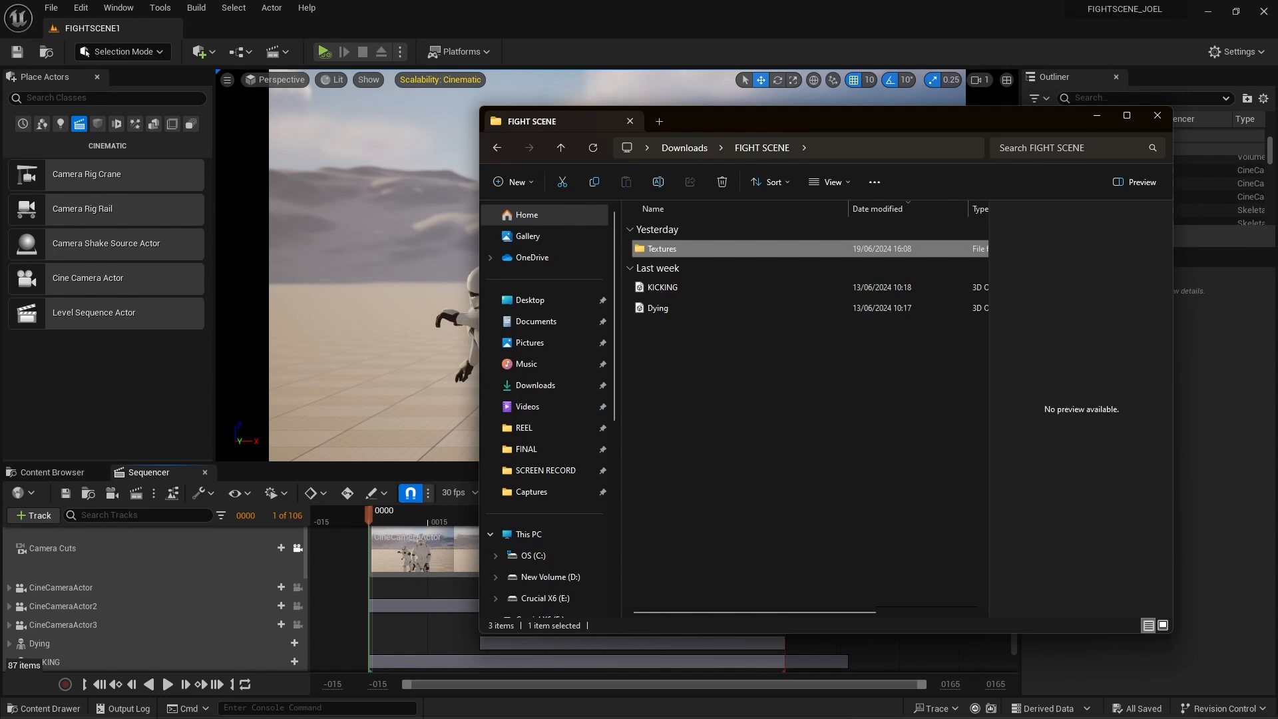
pyautogui.click(586, 322)
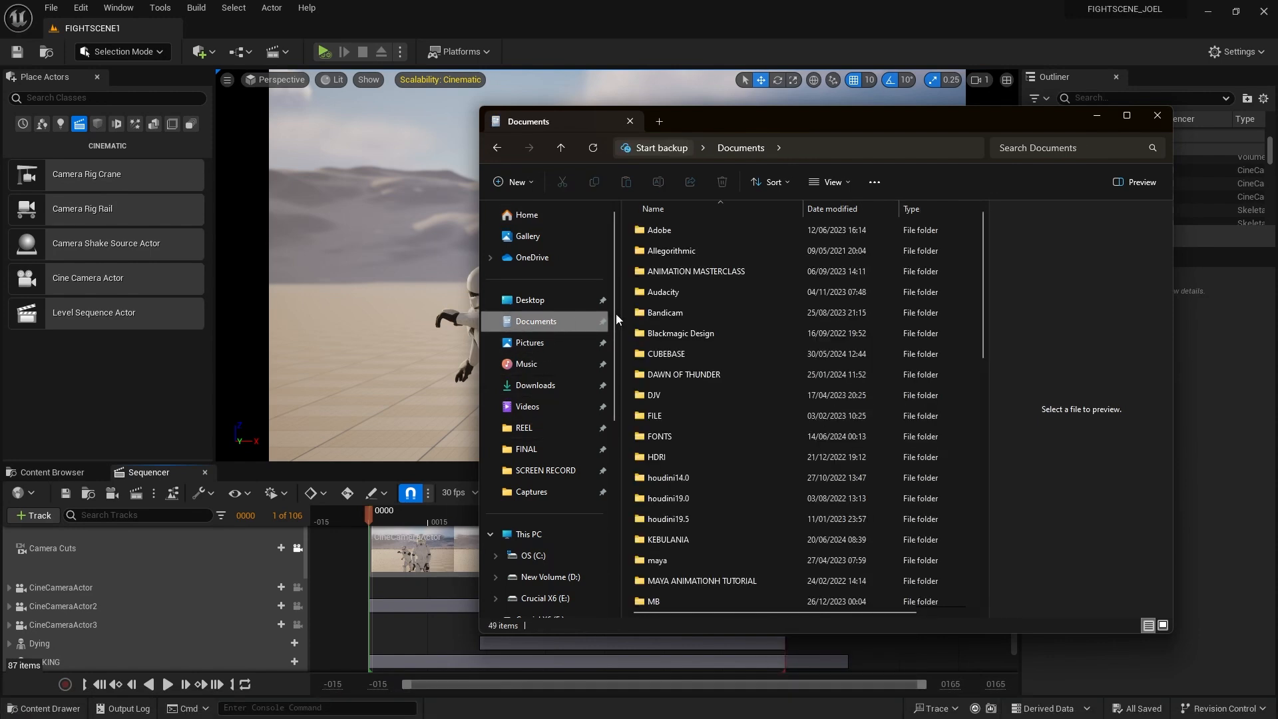
pyautogui.scroll(-4, 697, 442)
pyautogui.click(680, 311)
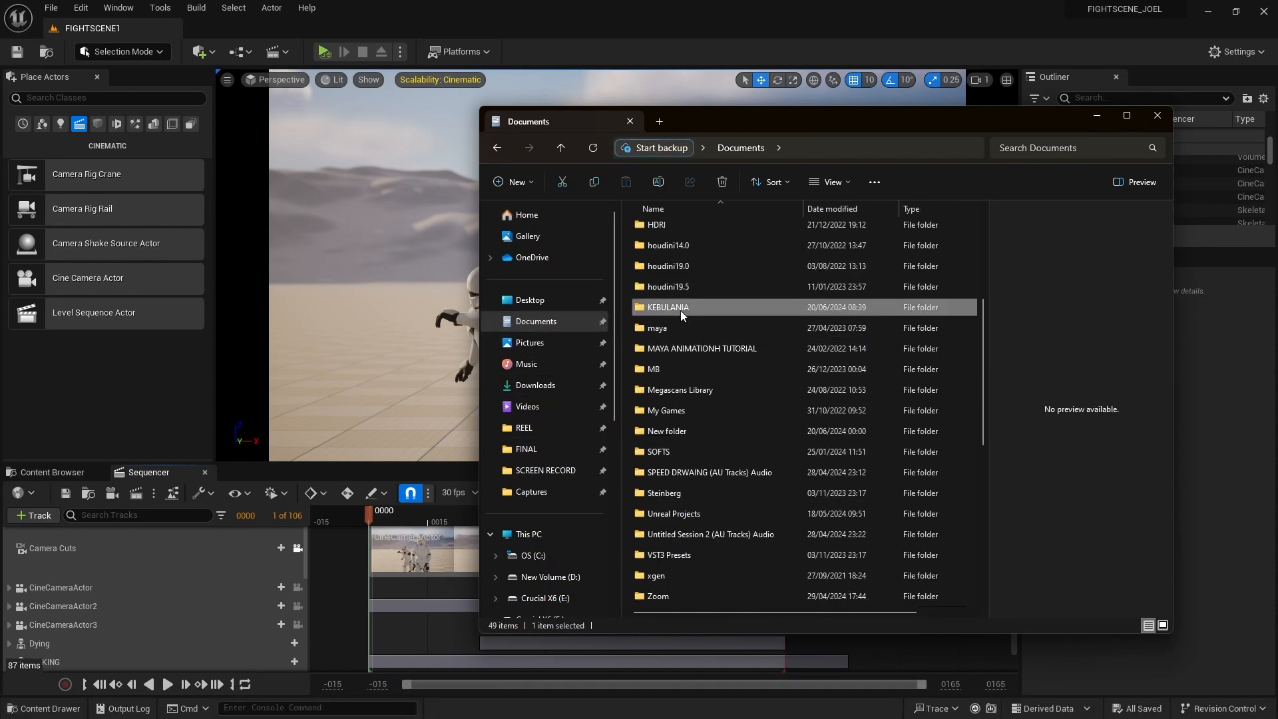
pyautogui.doubleClick(681, 310)
pyautogui.doubleClick(680, 253)
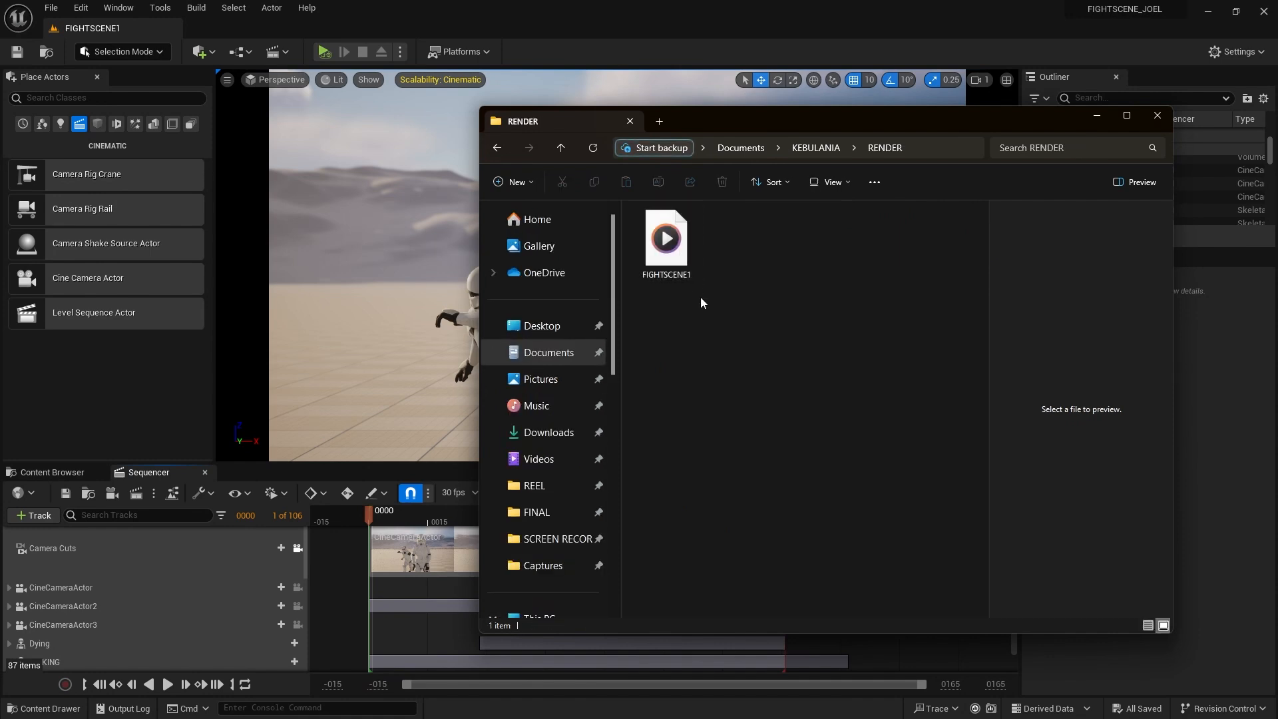
pyautogui.click(680, 253)
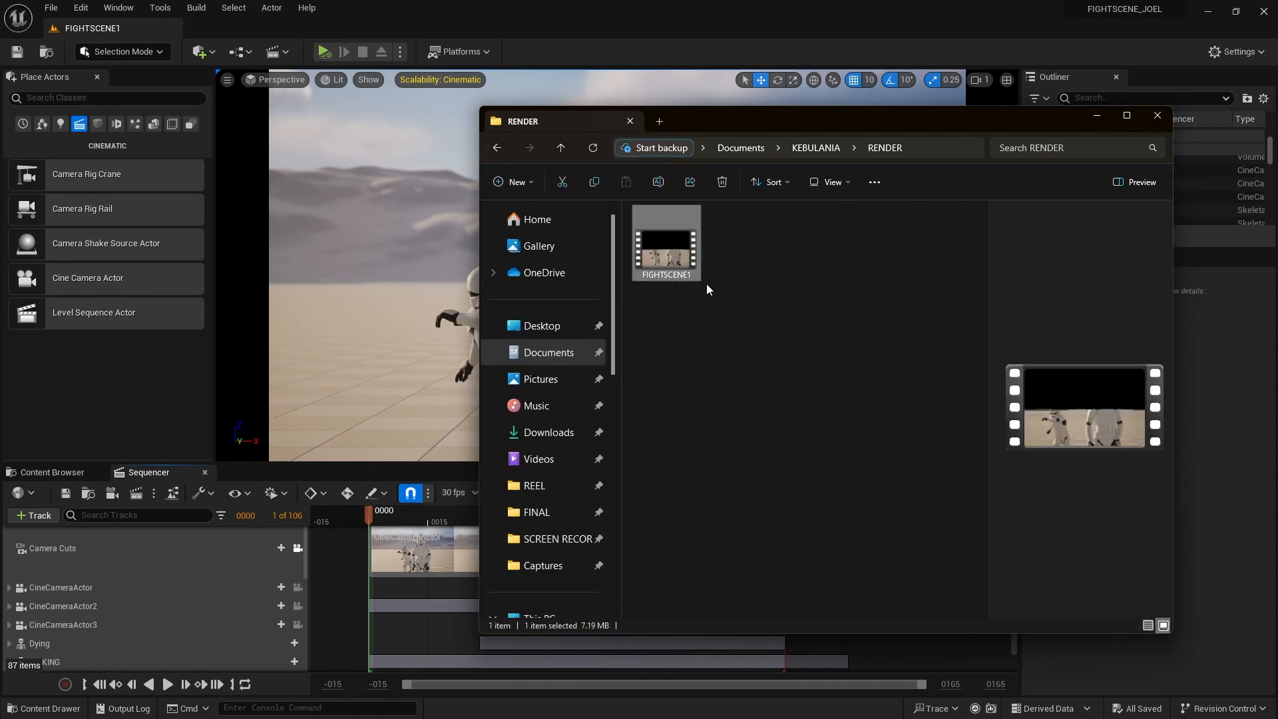
# Open FIGHTSCENE1 in VLC media player and make VLC the default for AVI files
pyautogui.rightClick(670, 260)
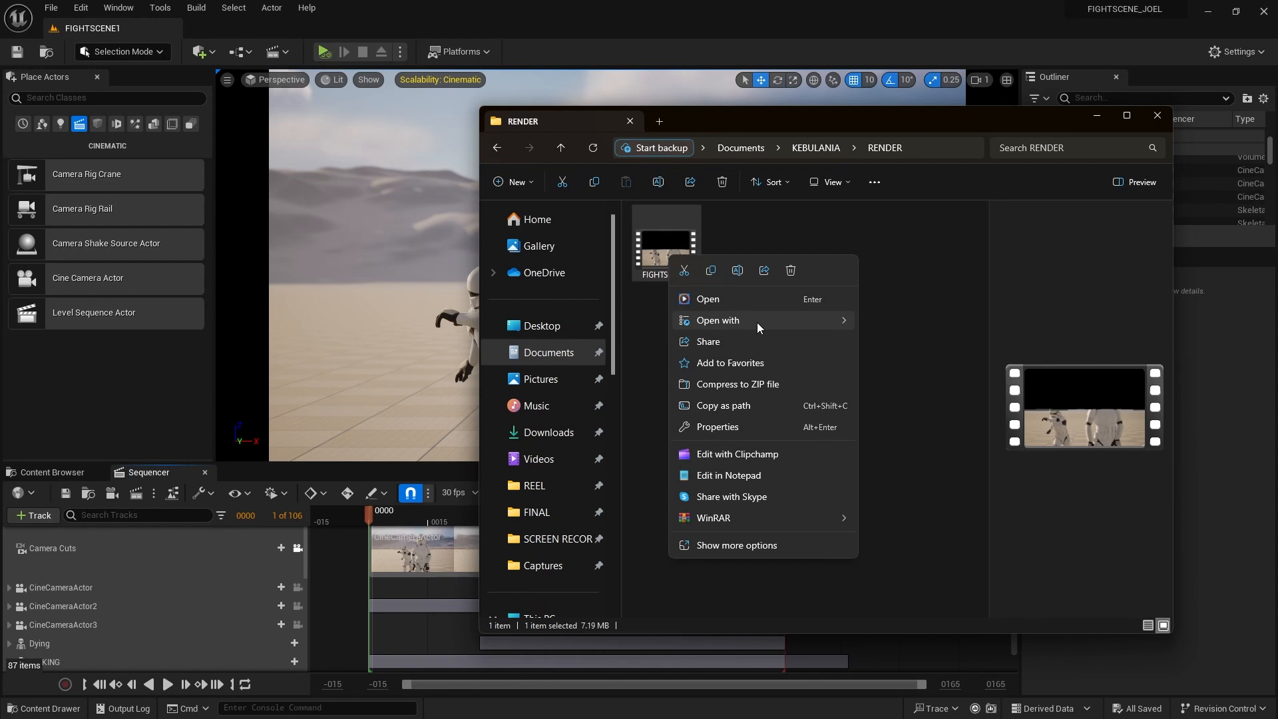
pyautogui.moveTo(757, 322)
pyautogui.click(908, 451)
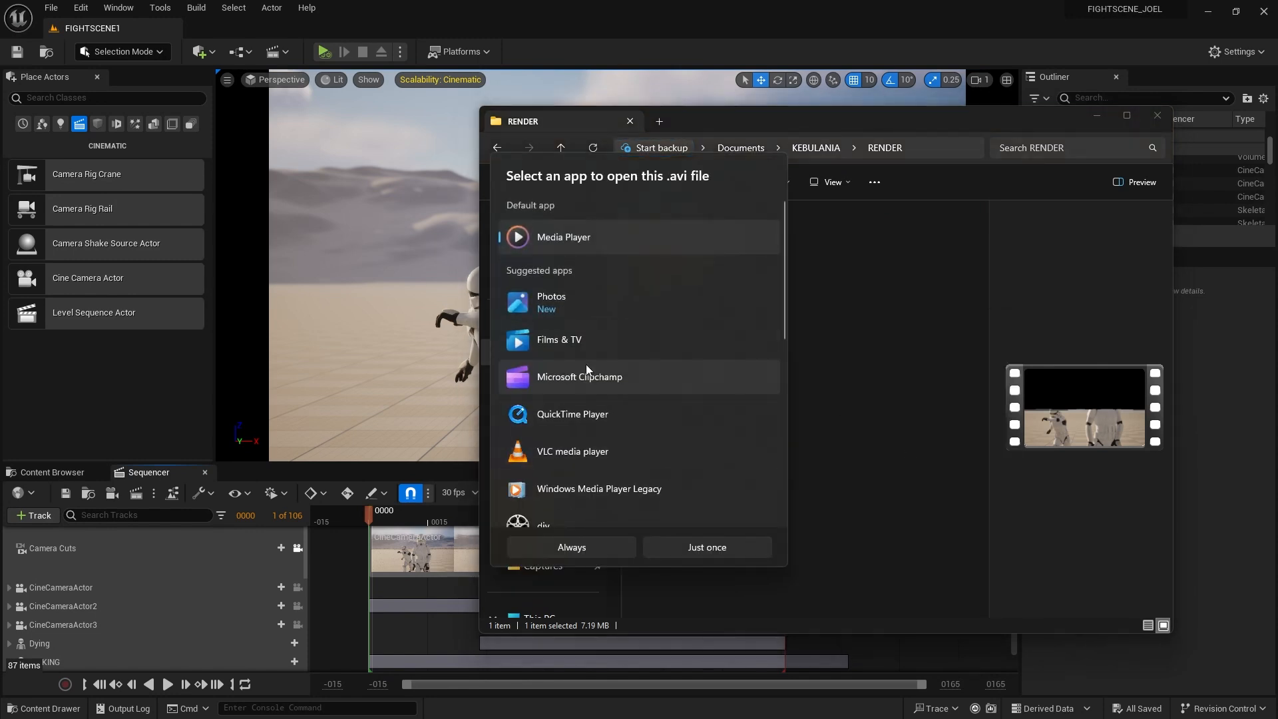
pyautogui.click(564, 454)
pyautogui.click(572, 547)
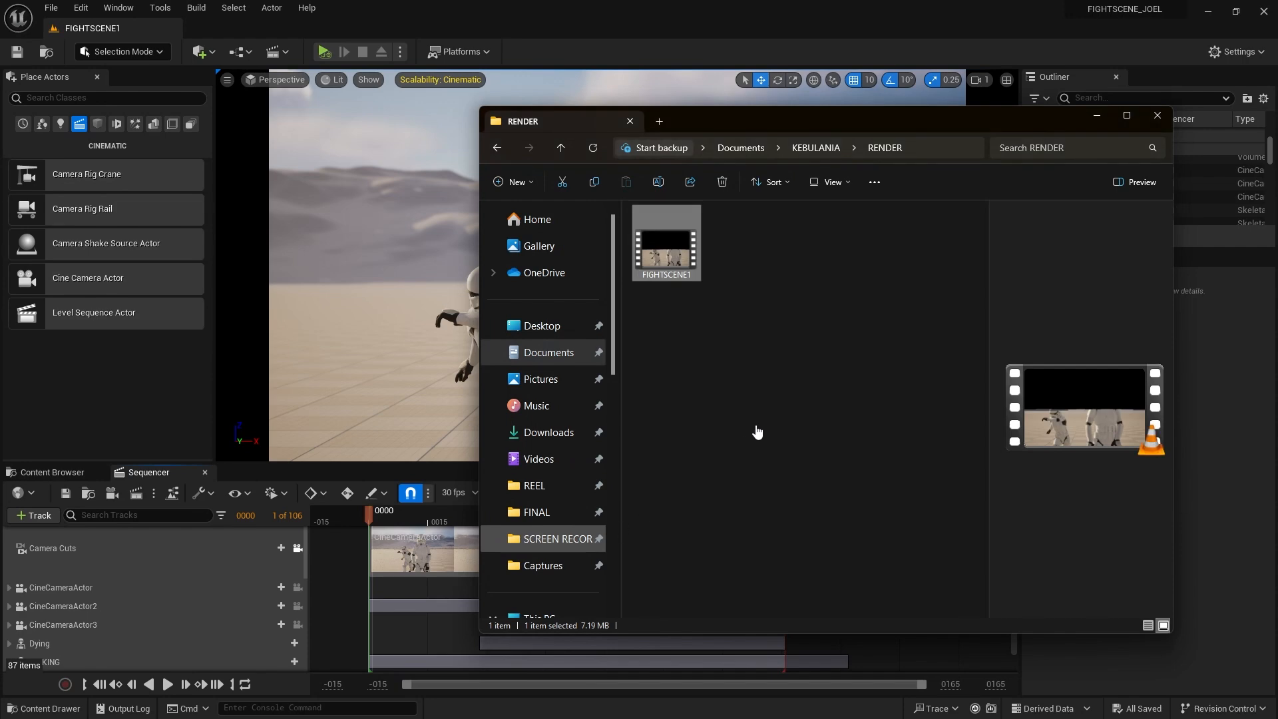